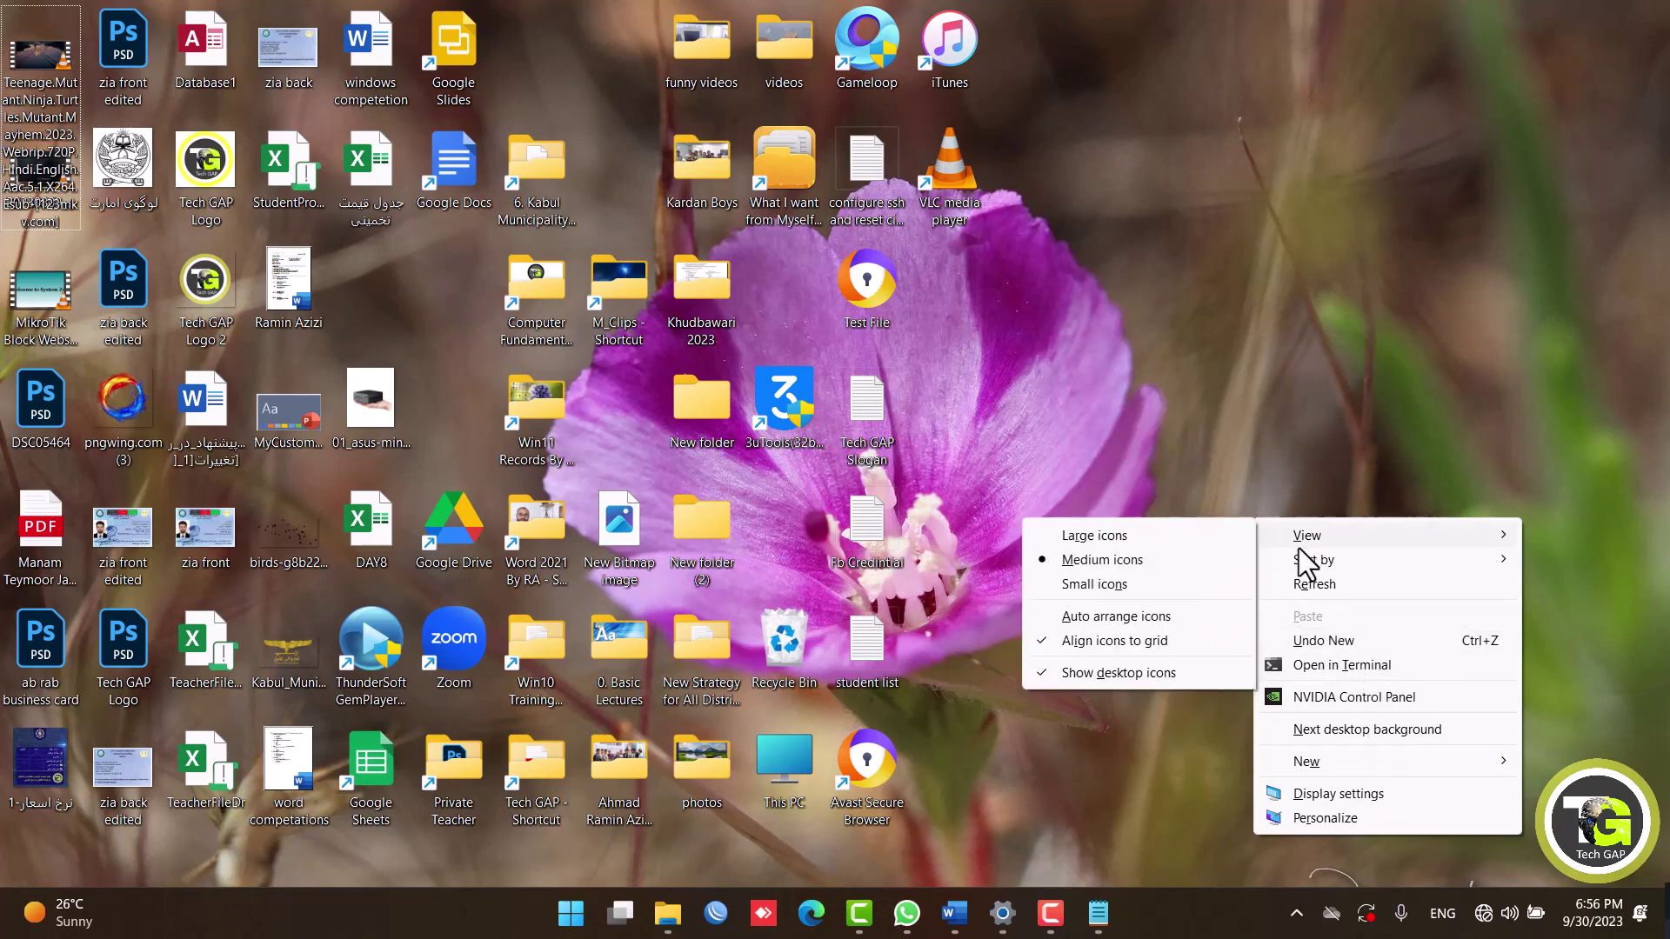
# Close the desktop context menu and open the Start menu to its pinned apps.
pyautogui.click(1284, 298)
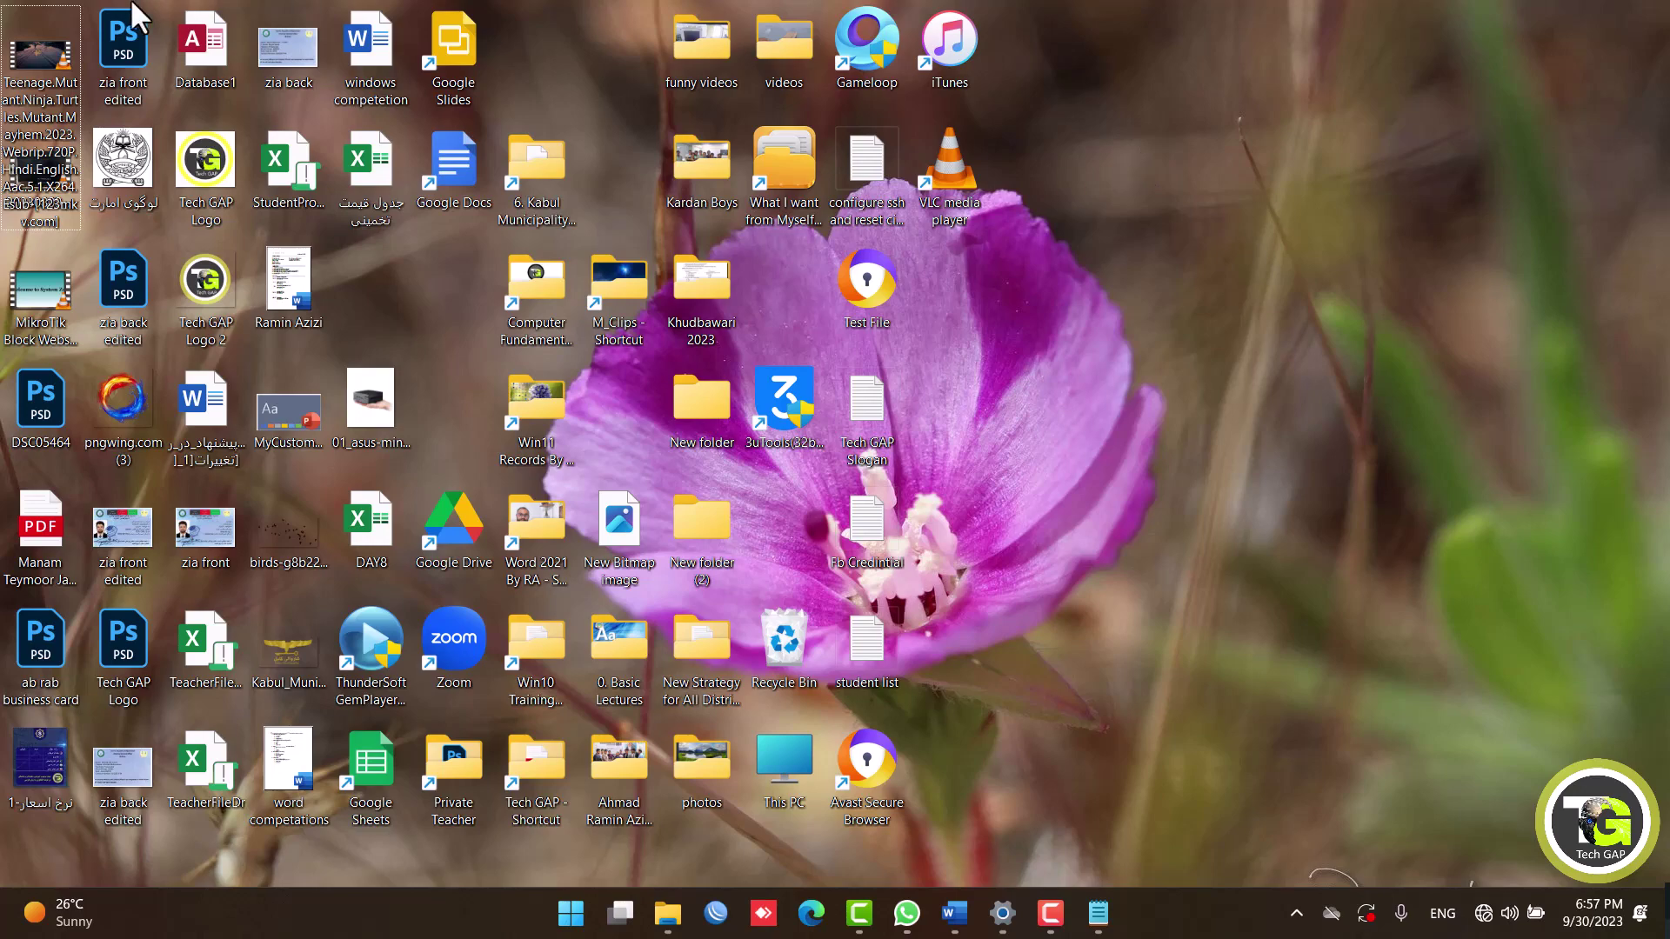
pyautogui.click(573, 929)
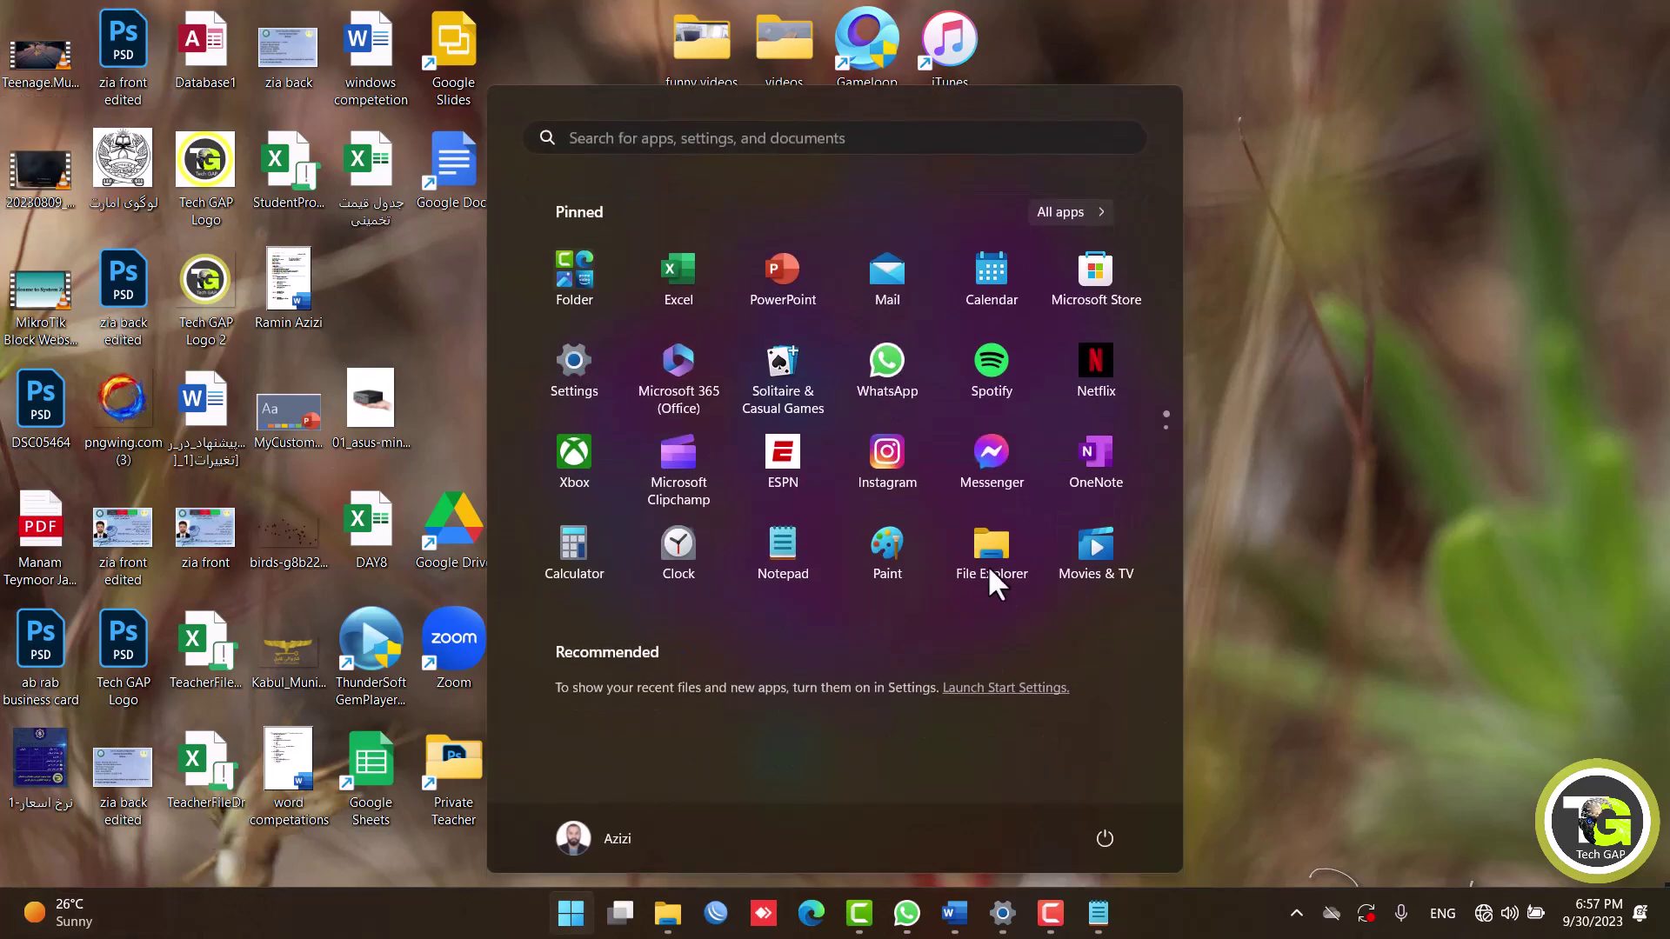
# Open SOFTWARE (D:) from This PC in File Explorer, then restore and reposition the window.
pyautogui.click(1402, 575)
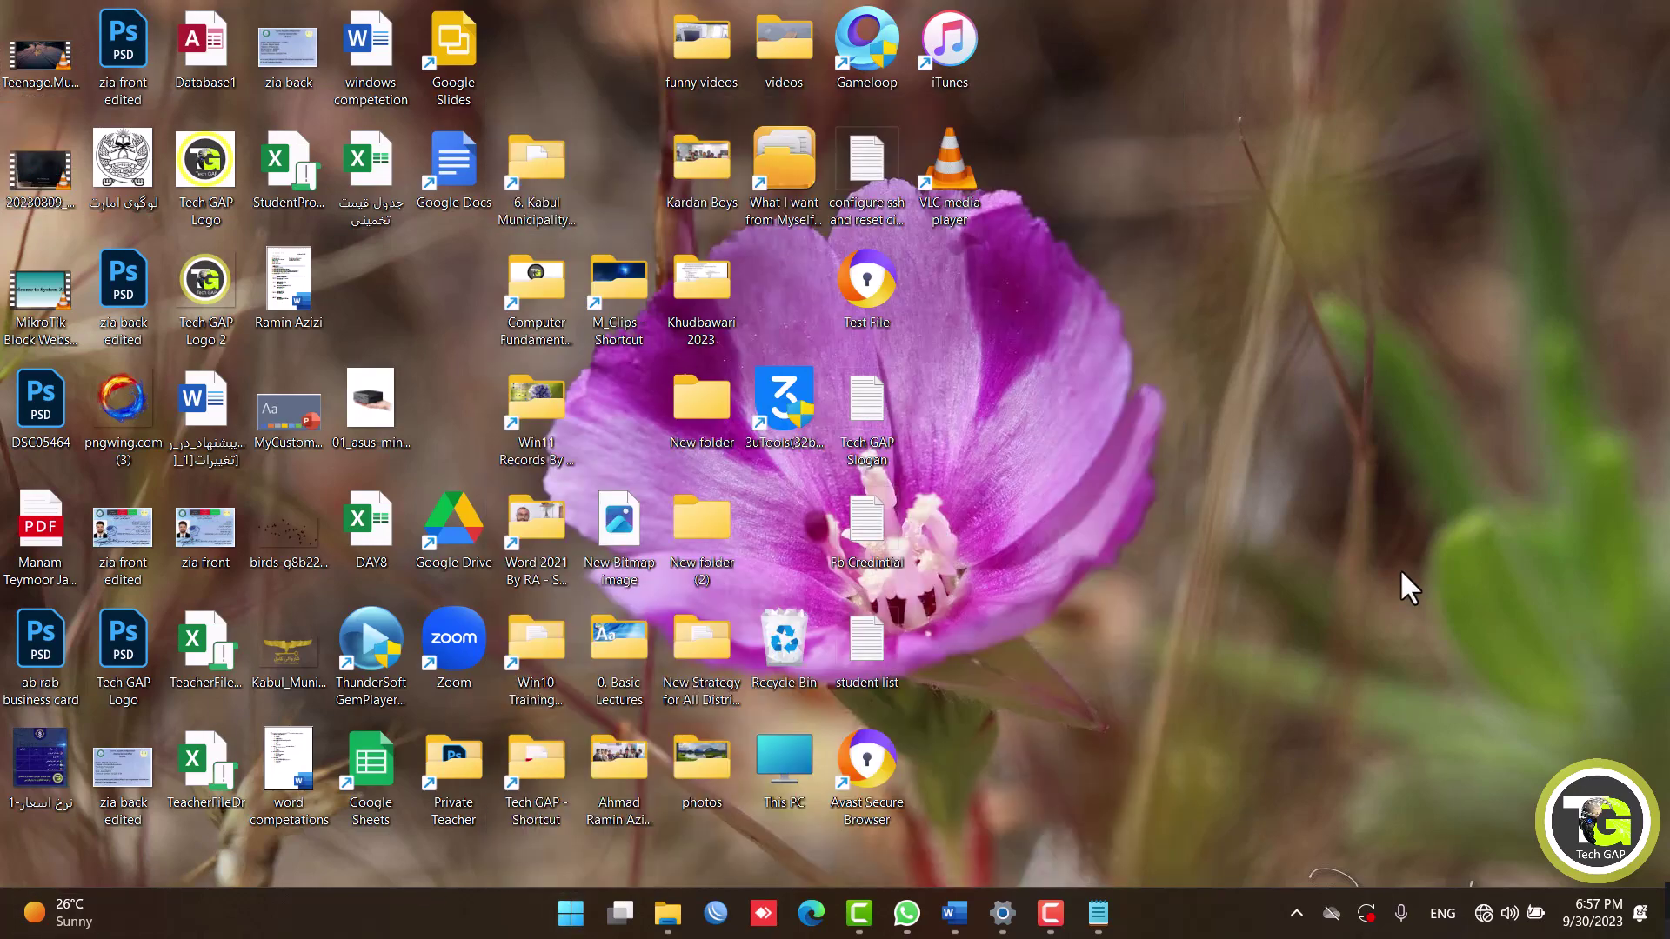
pyautogui.press('super+e')
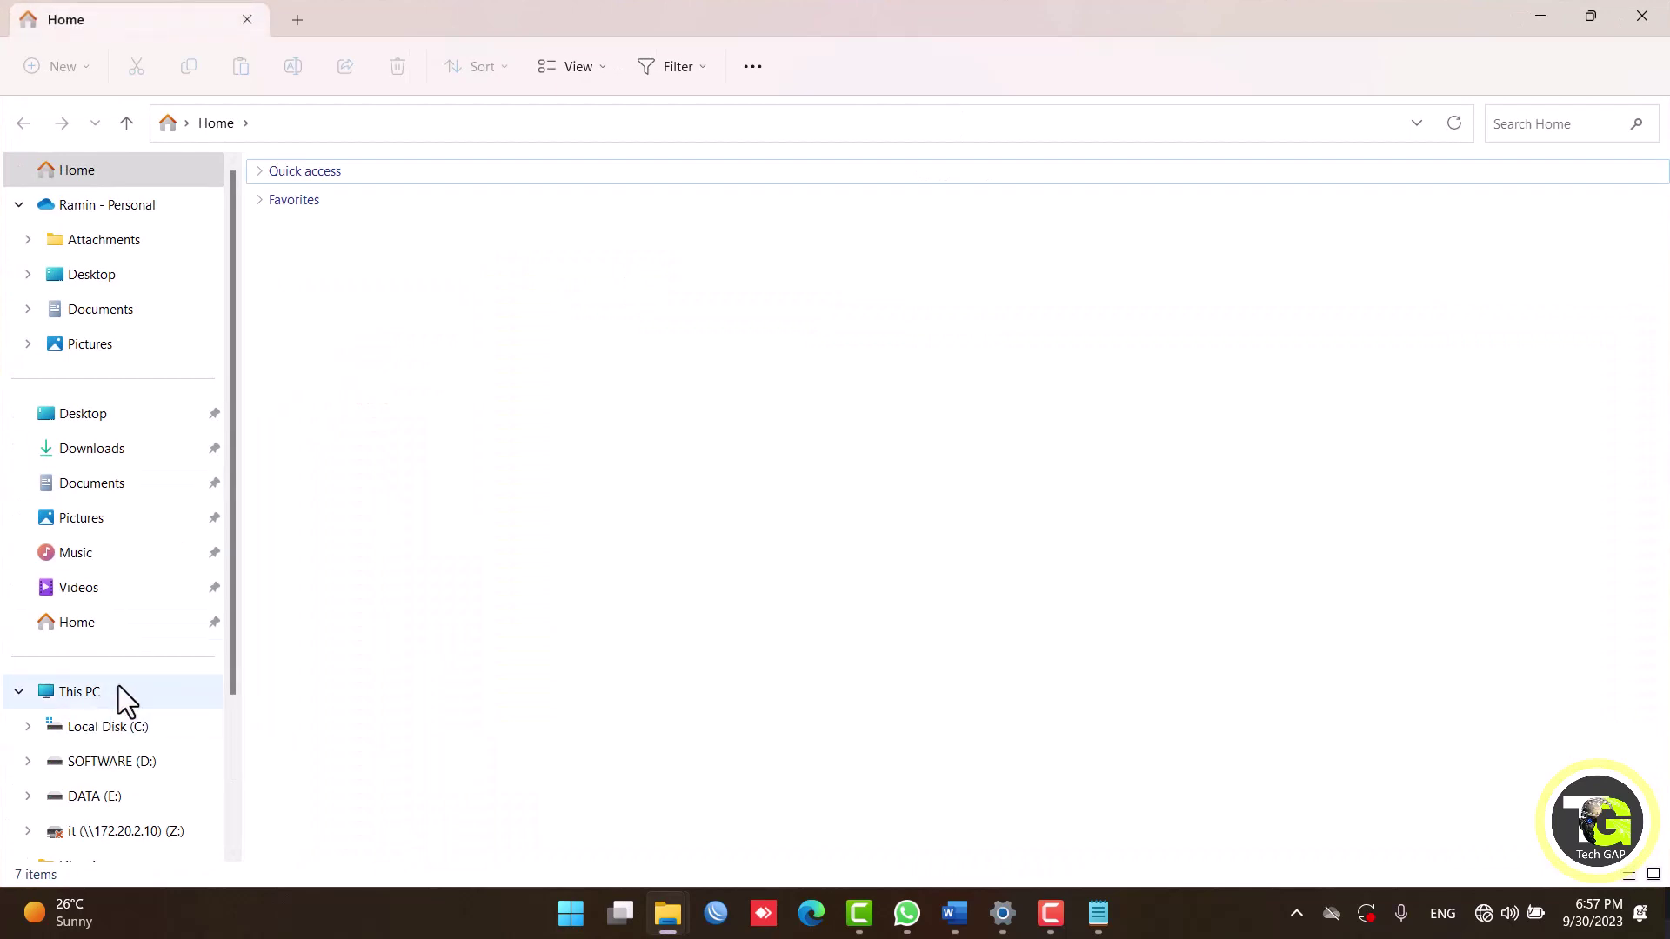
pyautogui.click(117, 691)
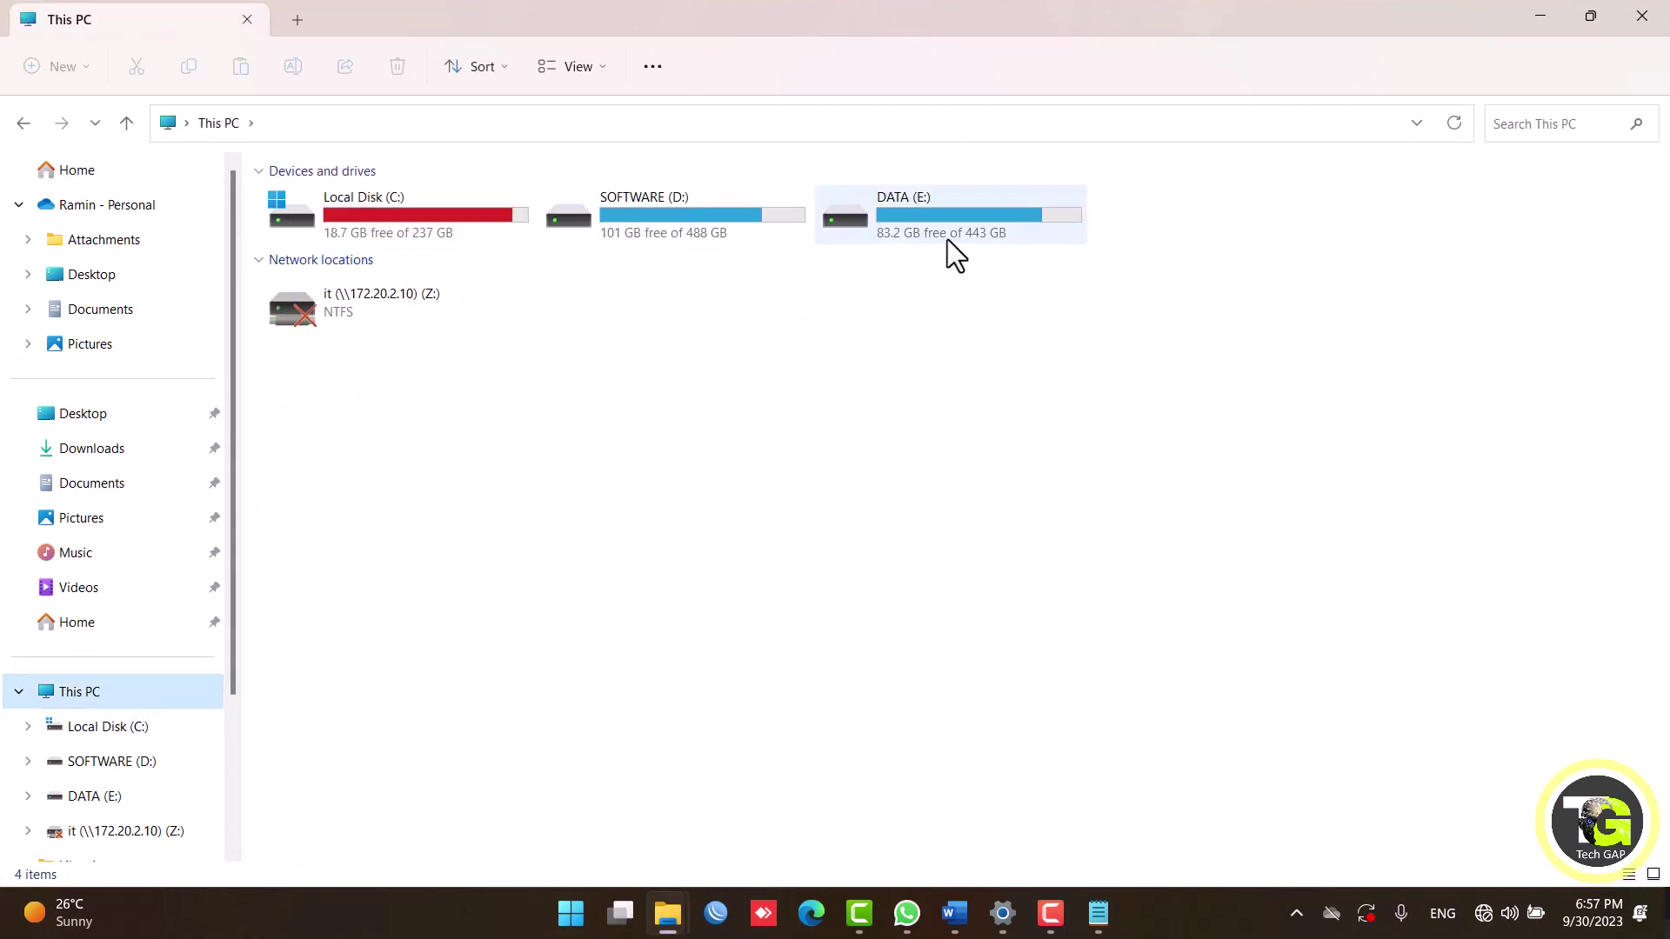
pyautogui.doubleClick(690, 220)
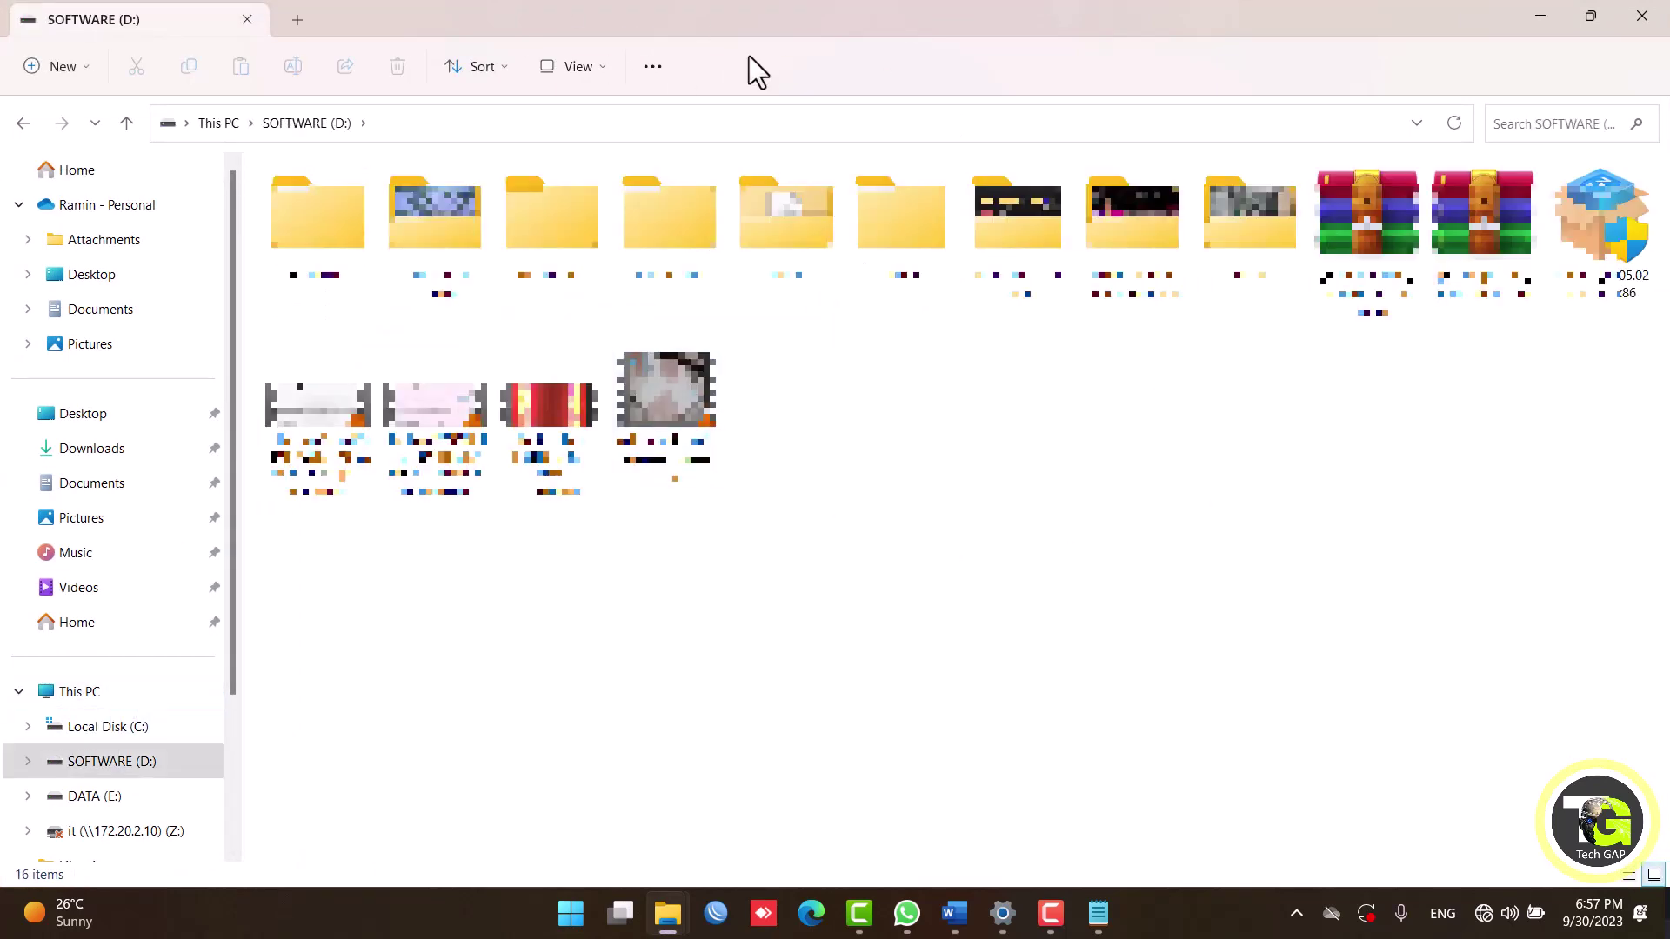
pyautogui.moveTo(783, 11); pyautogui.dragTo(1568, 141)
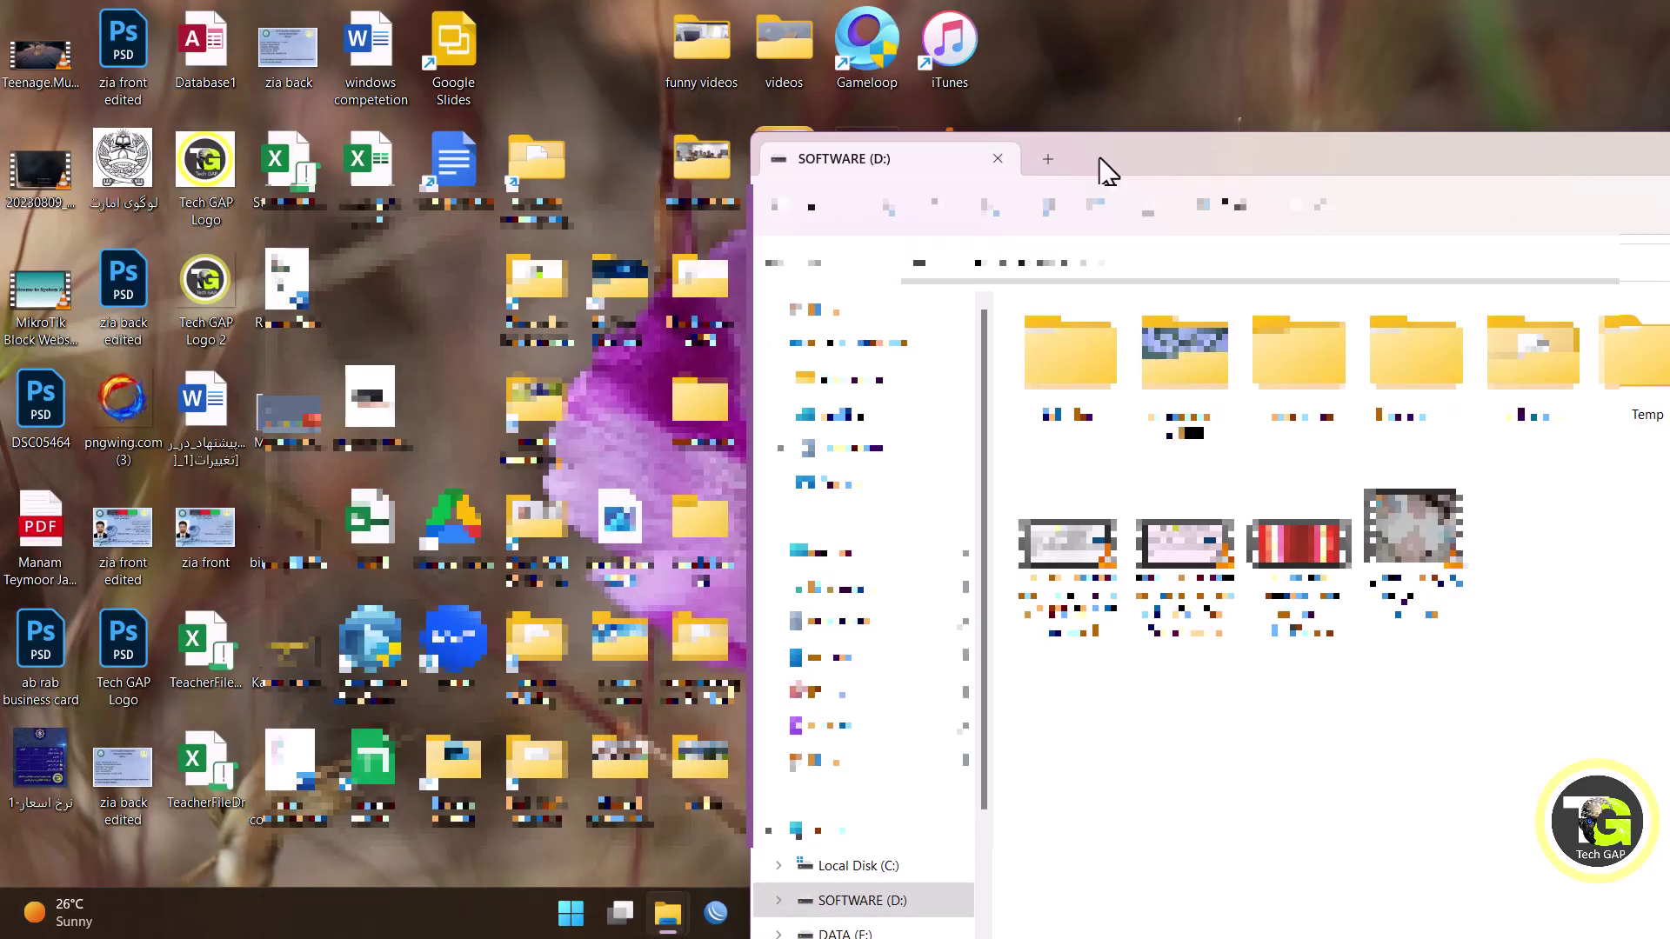
pyautogui.moveTo(1104, 172); pyautogui.dragTo(635, 125)
# Create a new folder named 'text files' on D:, open it, and move the window right.
pyautogui.rightClick(1205, 612)
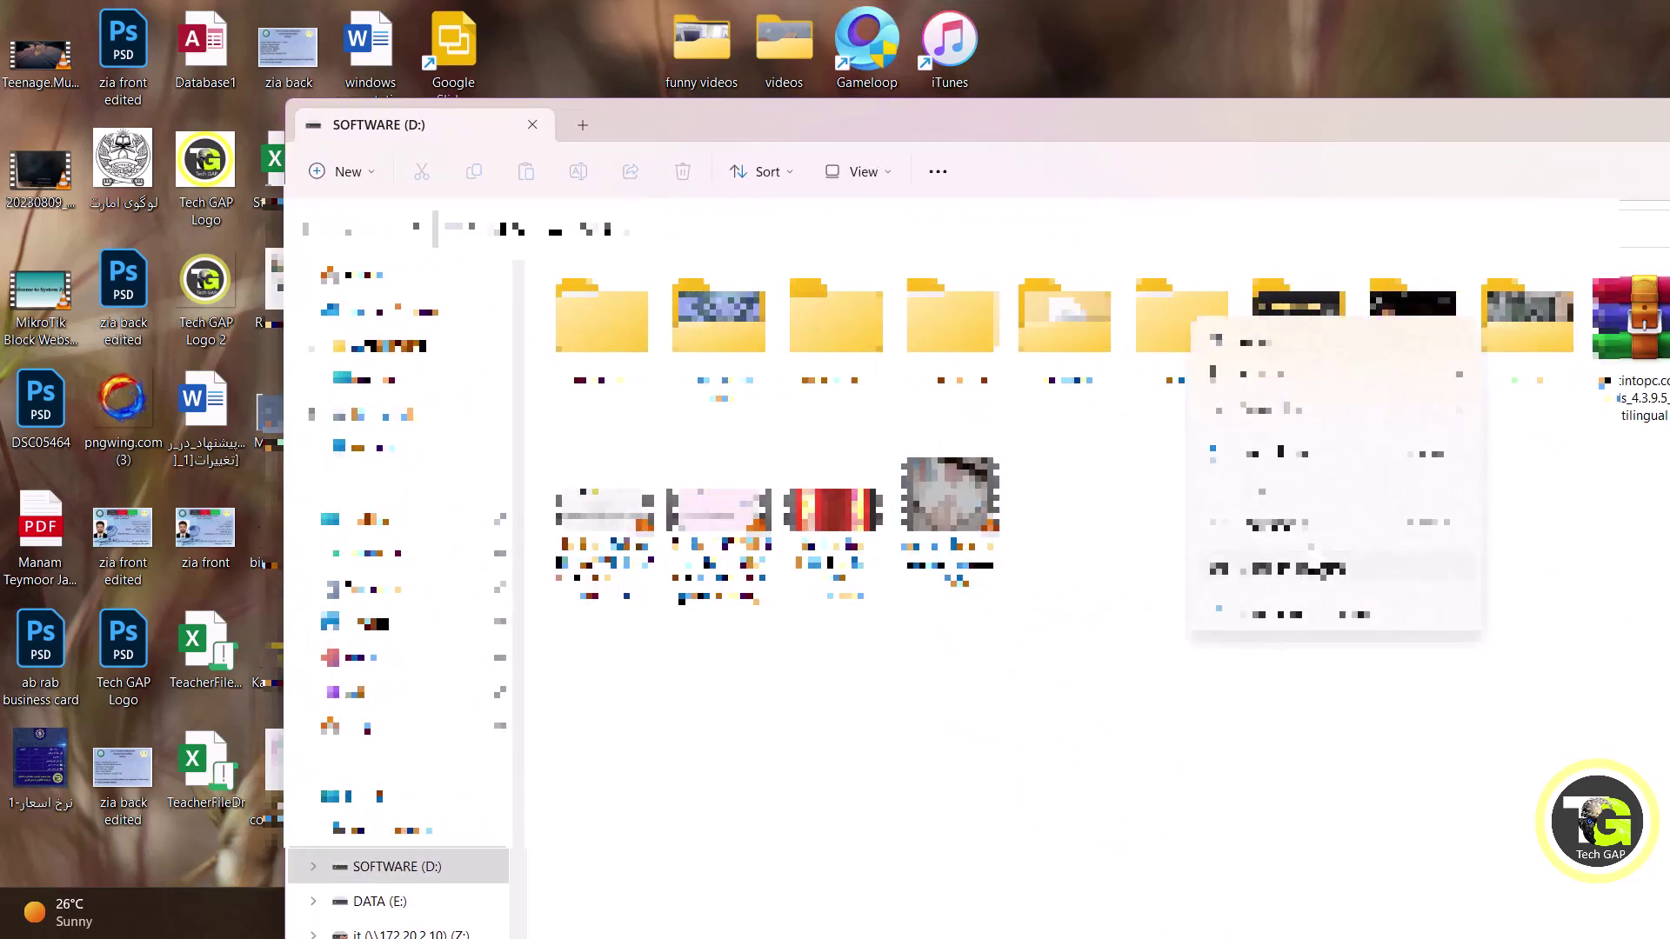
pyautogui.moveTo(1261, 491)
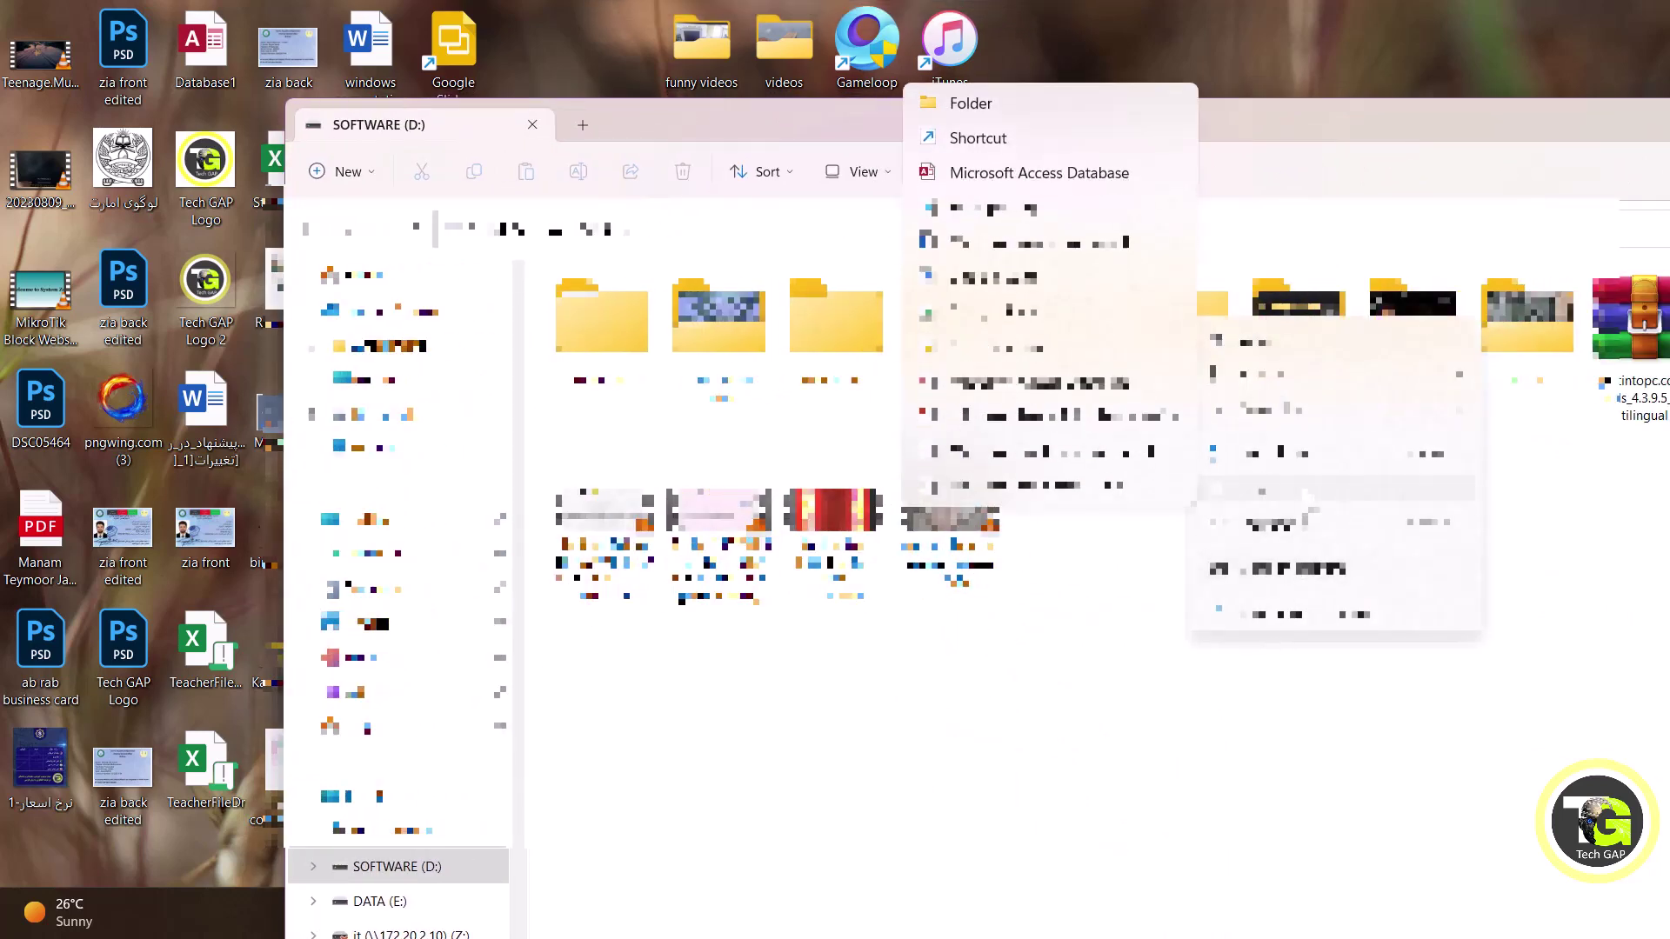
pyautogui.click(963, 97)
pyautogui.write('share')
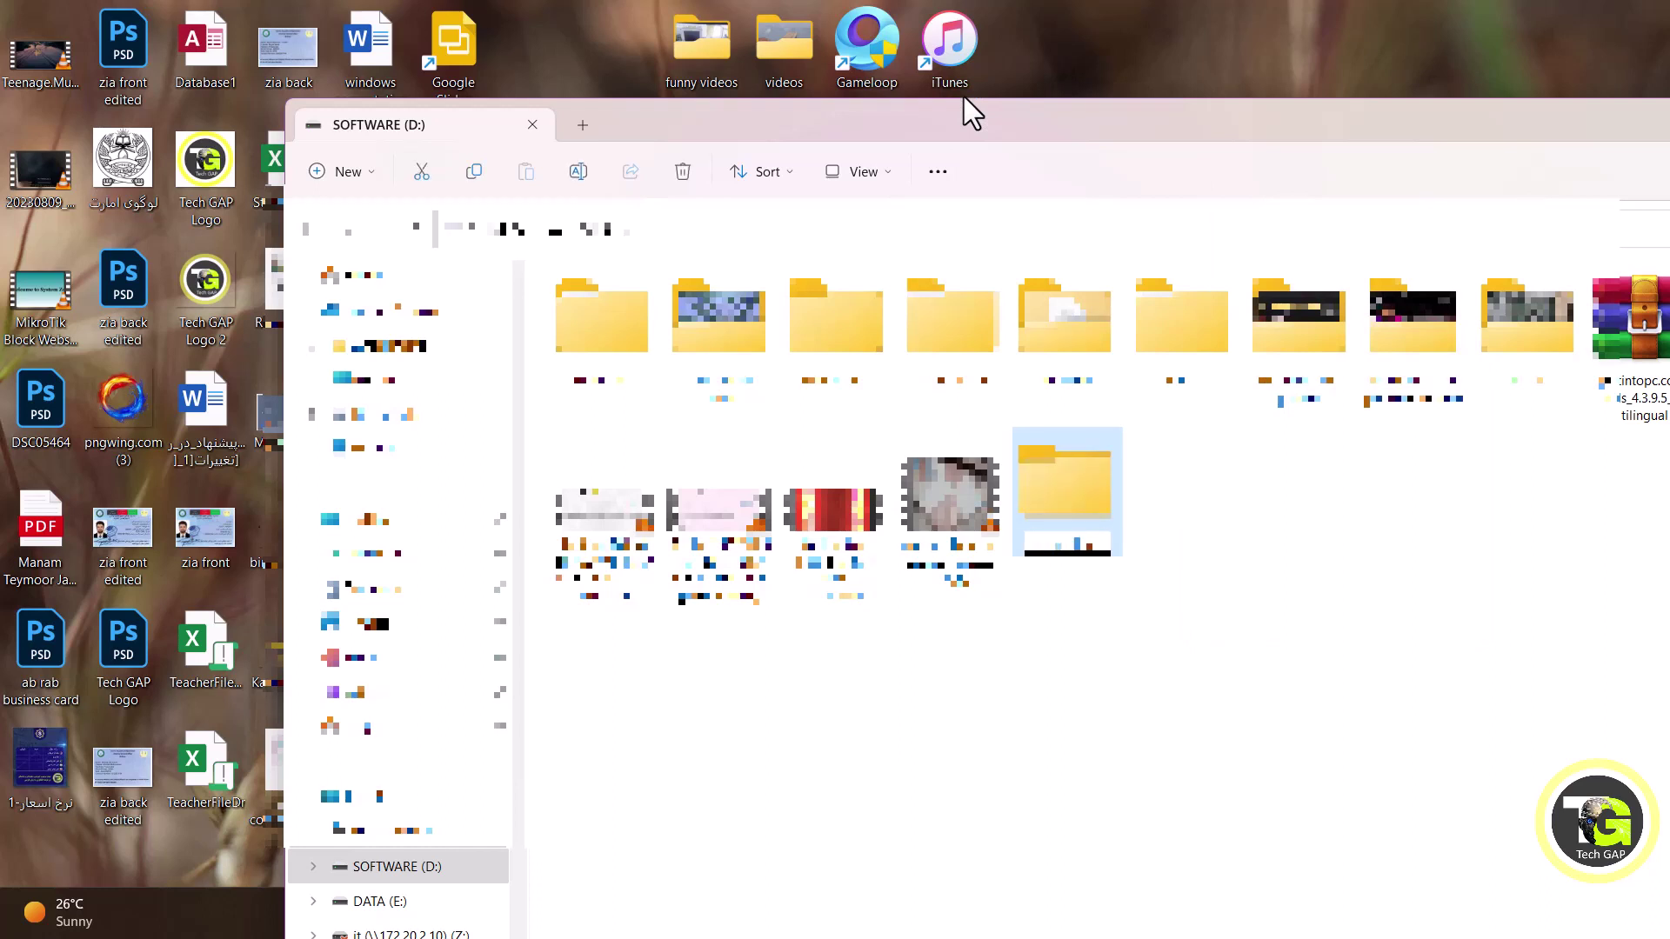
pyautogui.press('Return')
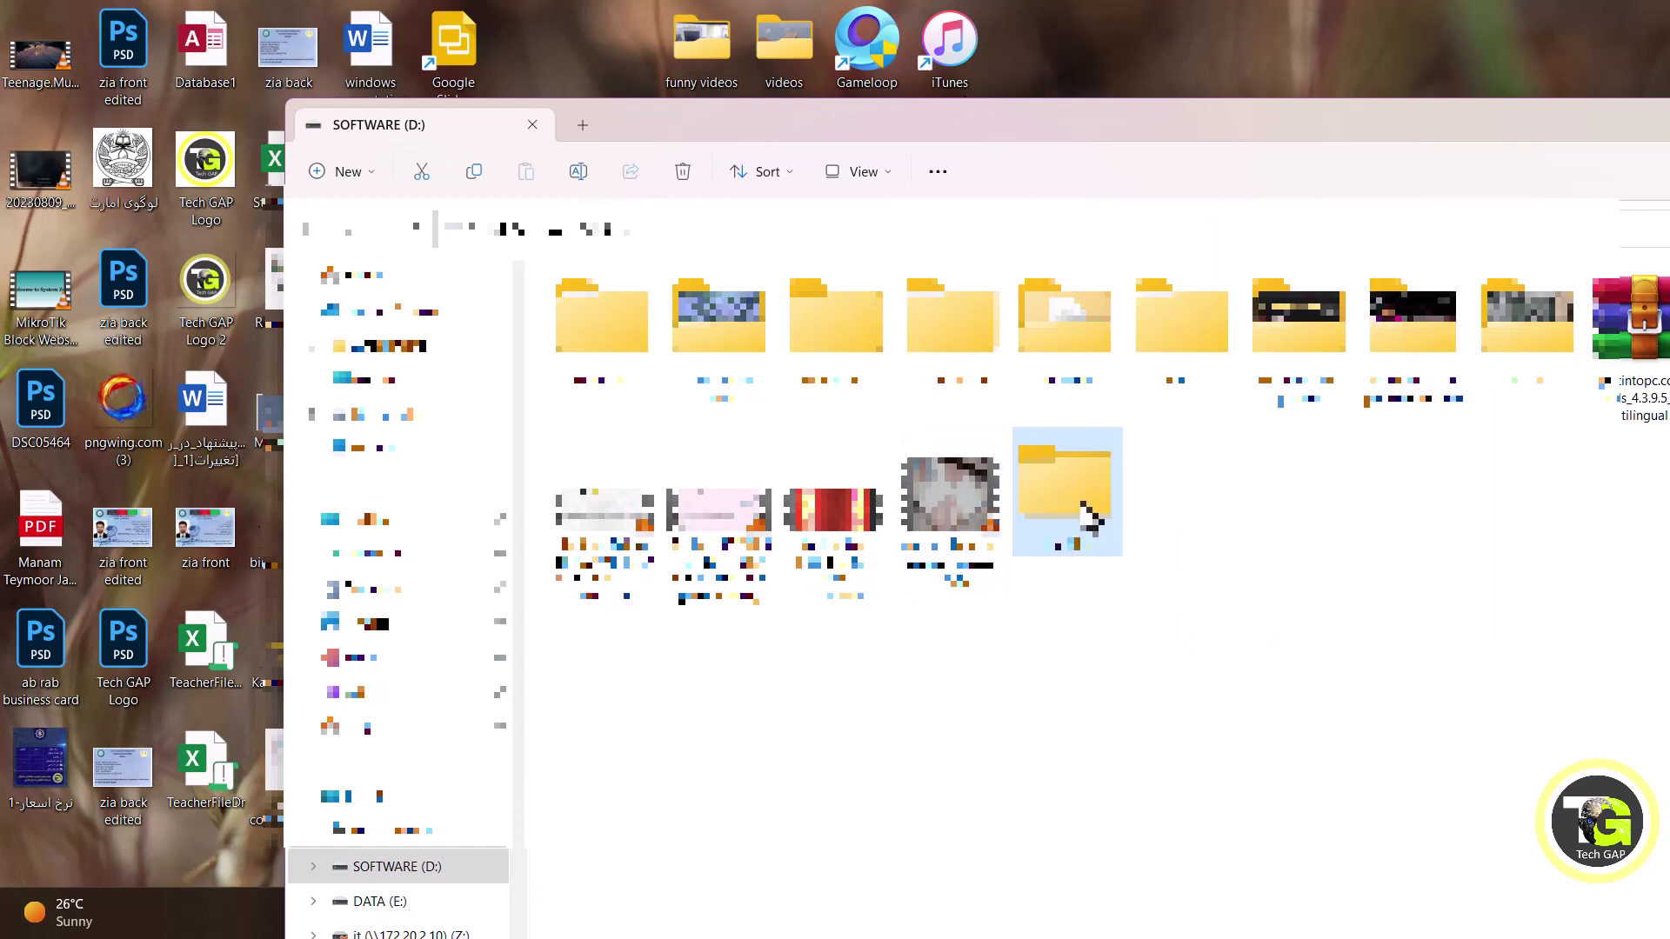
pyautogui.doubleClick(1085, 511)
pyautogui.moveTo(676, 121); pyautogui.dragTo(1450, 131)
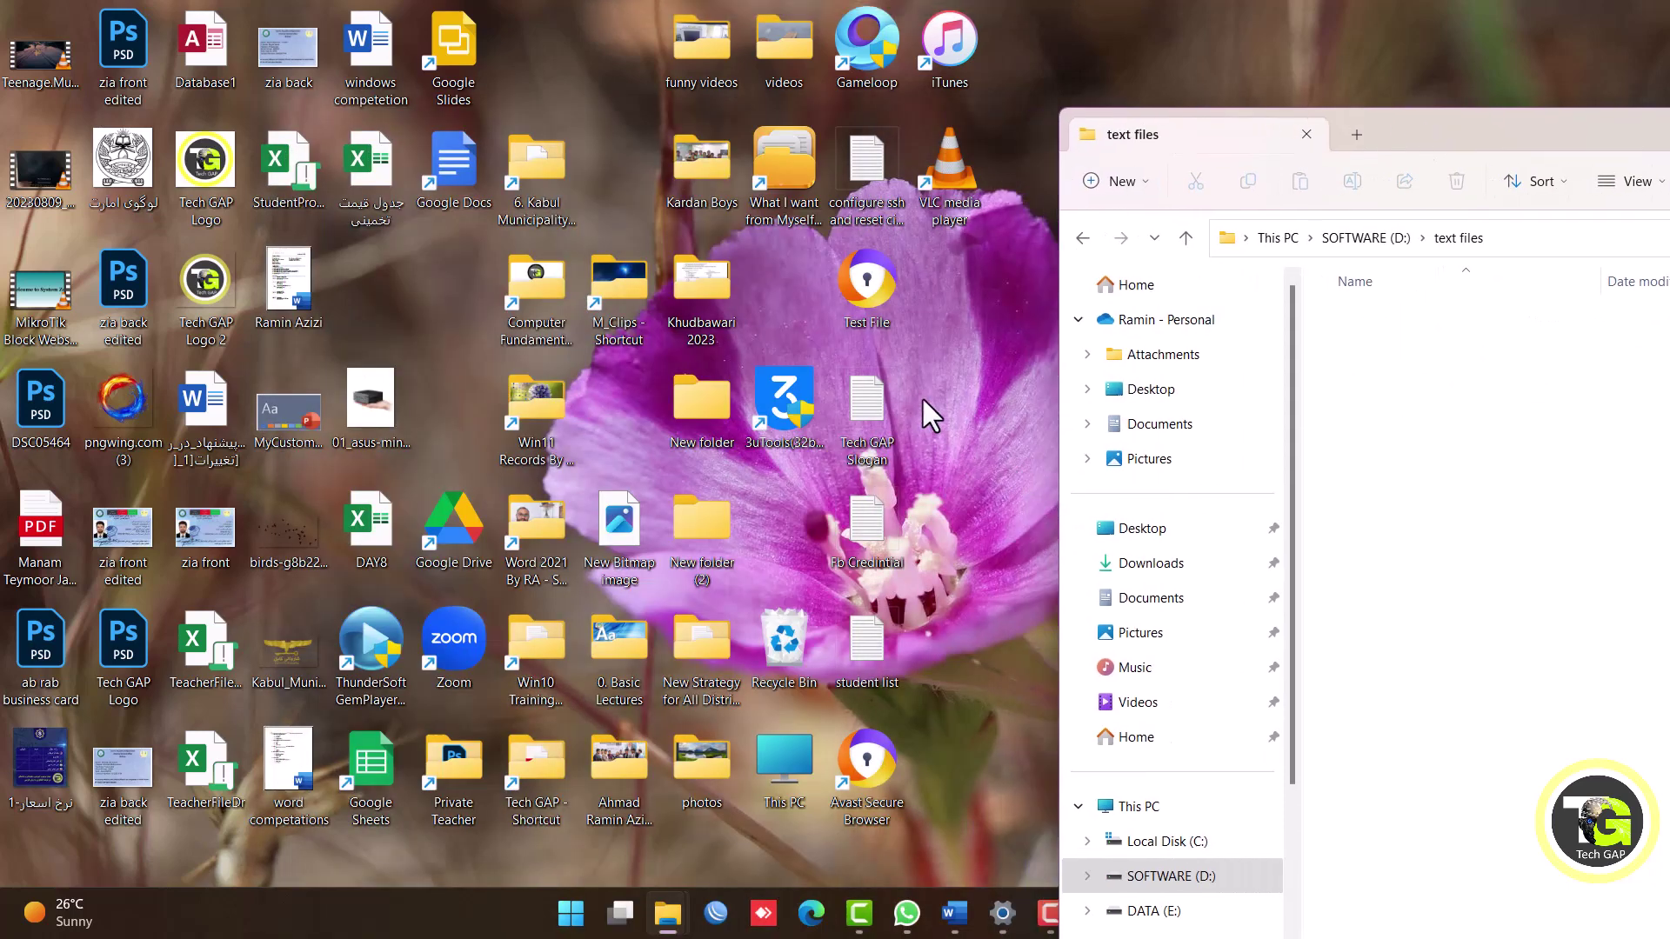
# Select Fb Credintial, student list and Tech GAP Slogan on the desktop and copy them.
pyautogui.moveTo(921, 395); pyautogui.dragTo(844, 670)
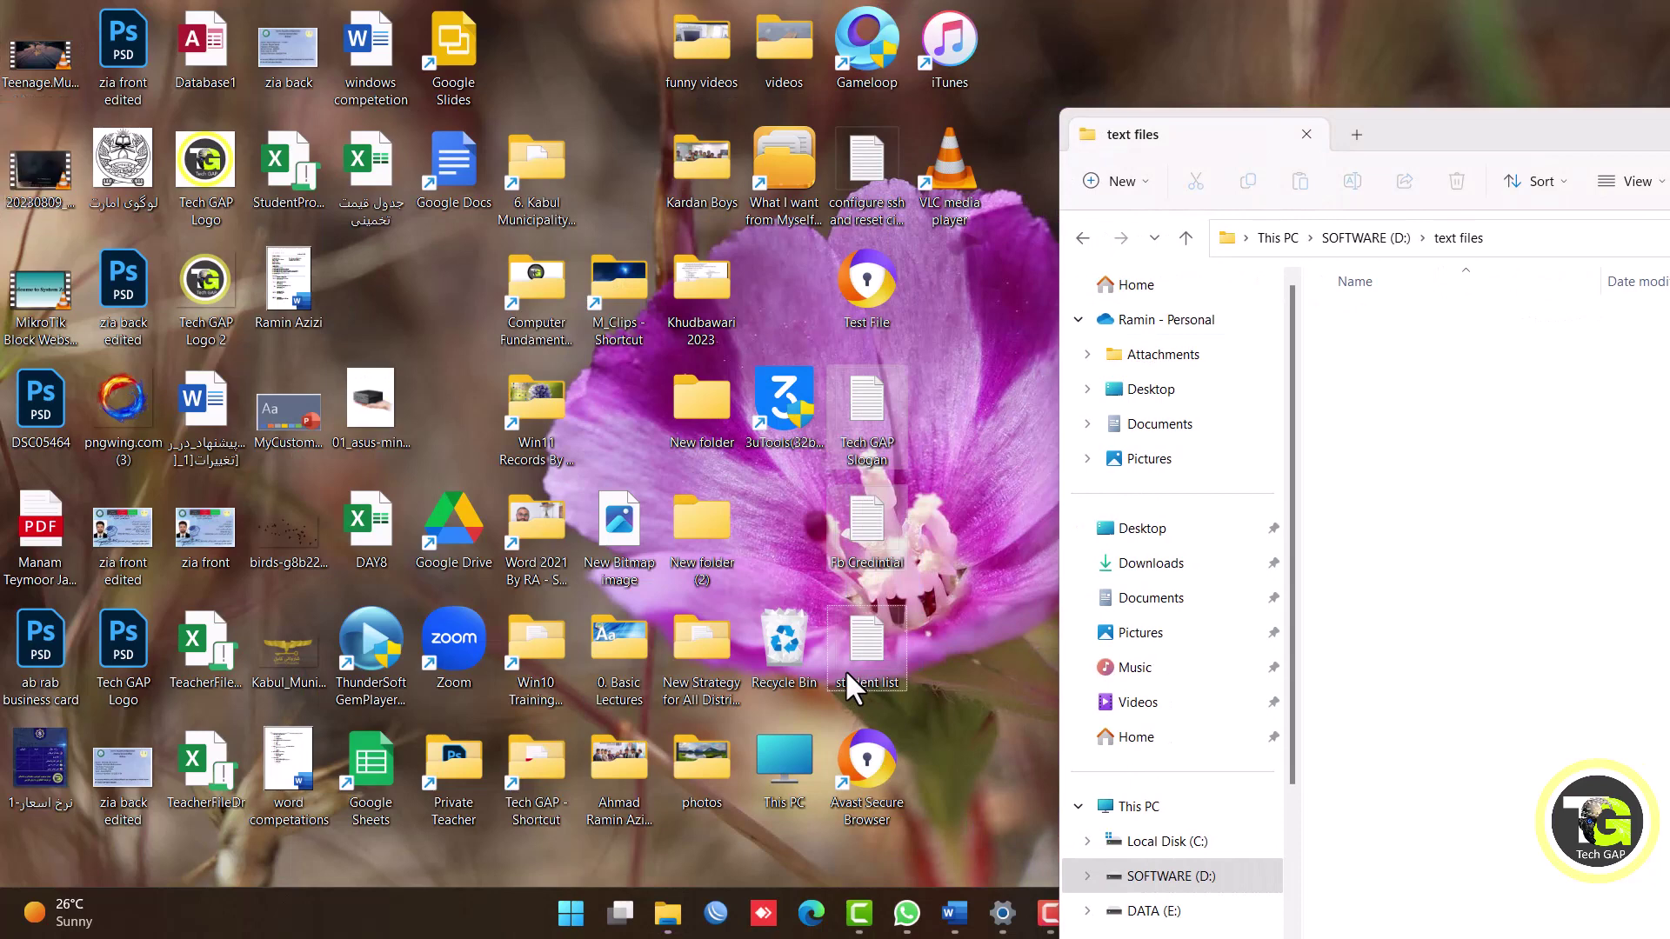
pyautogui.rightClick(844, 670)
pyautogui.click(931, 653)
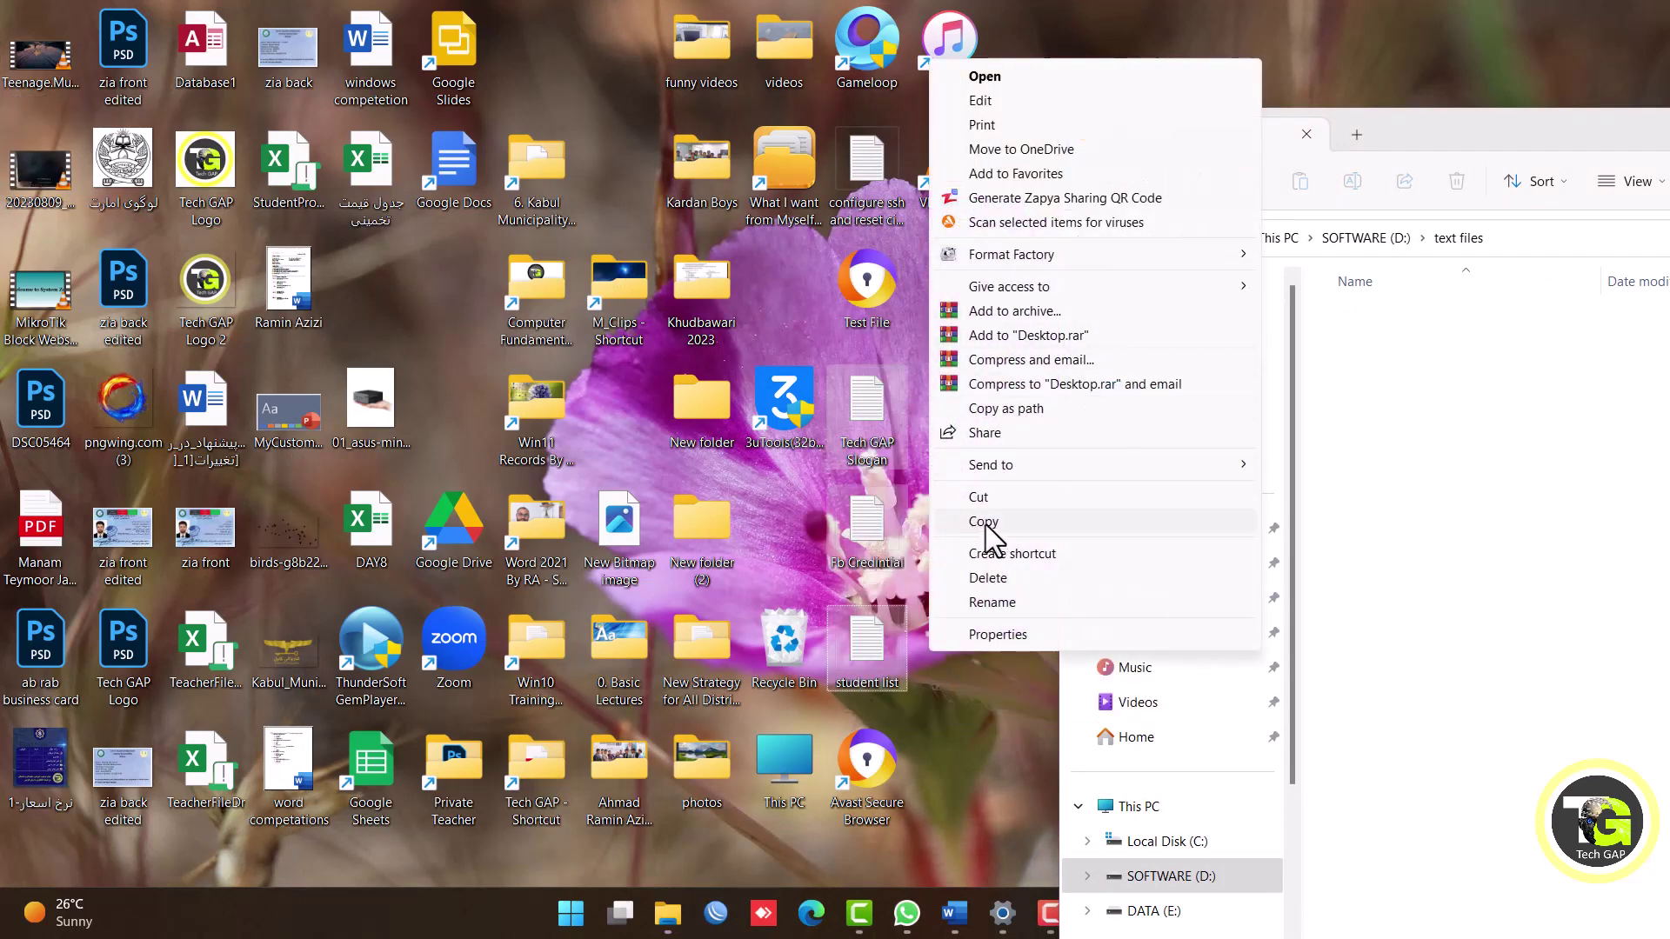
pyautogui.rightClick(874, 529)
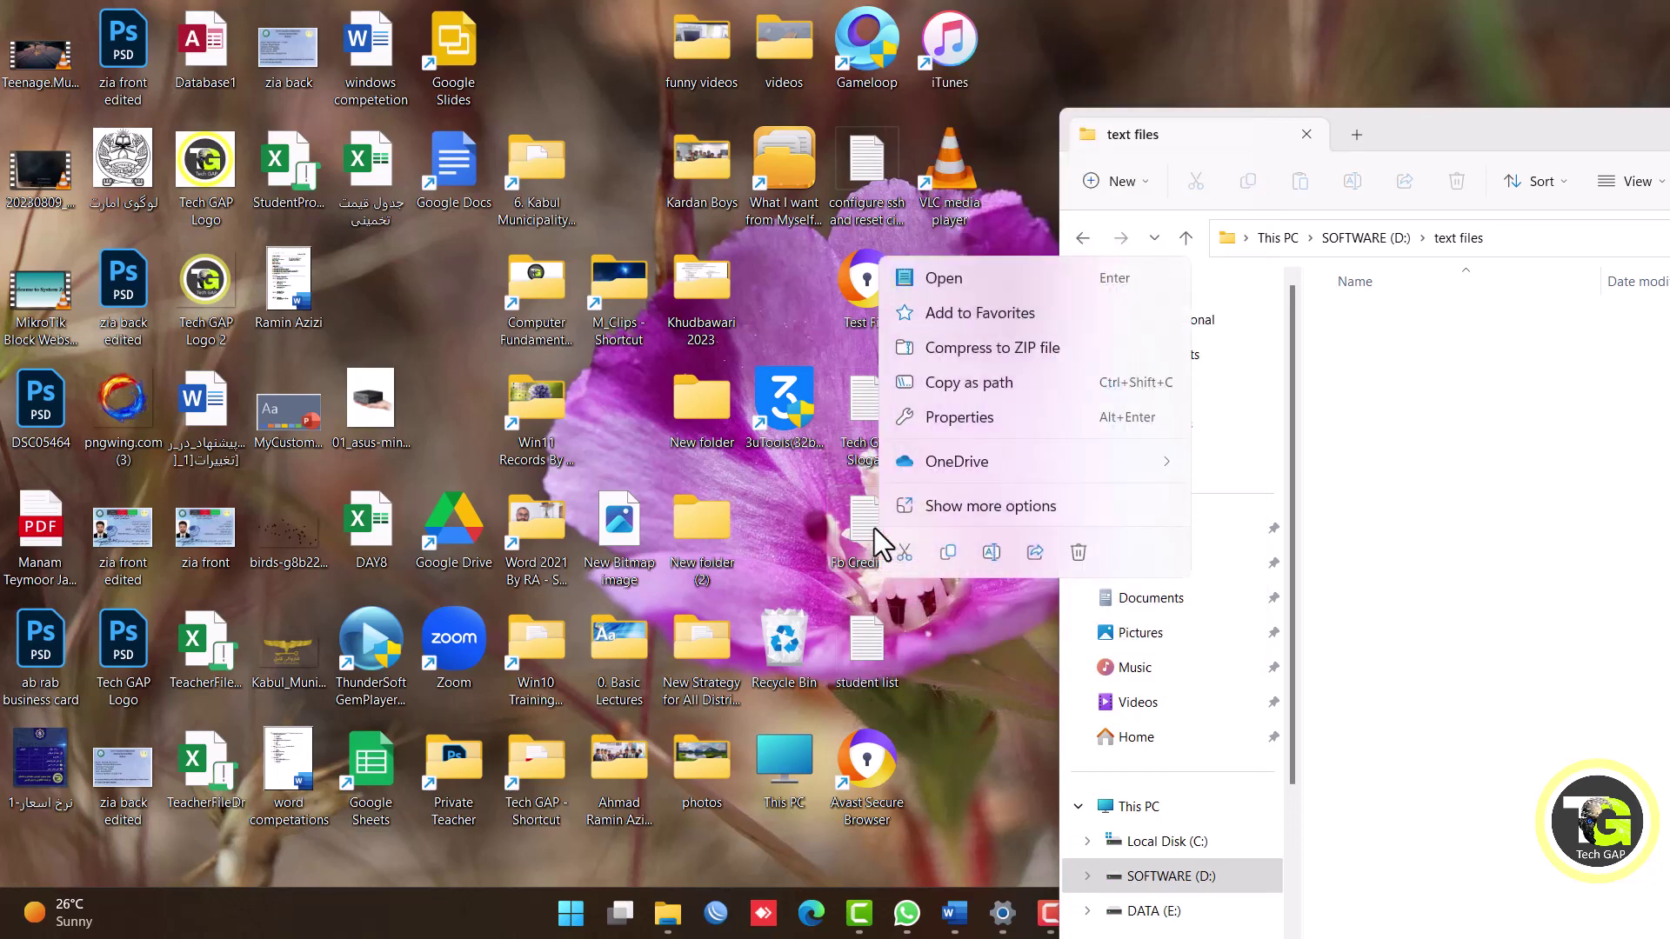
pyautogui.click(948, 557)
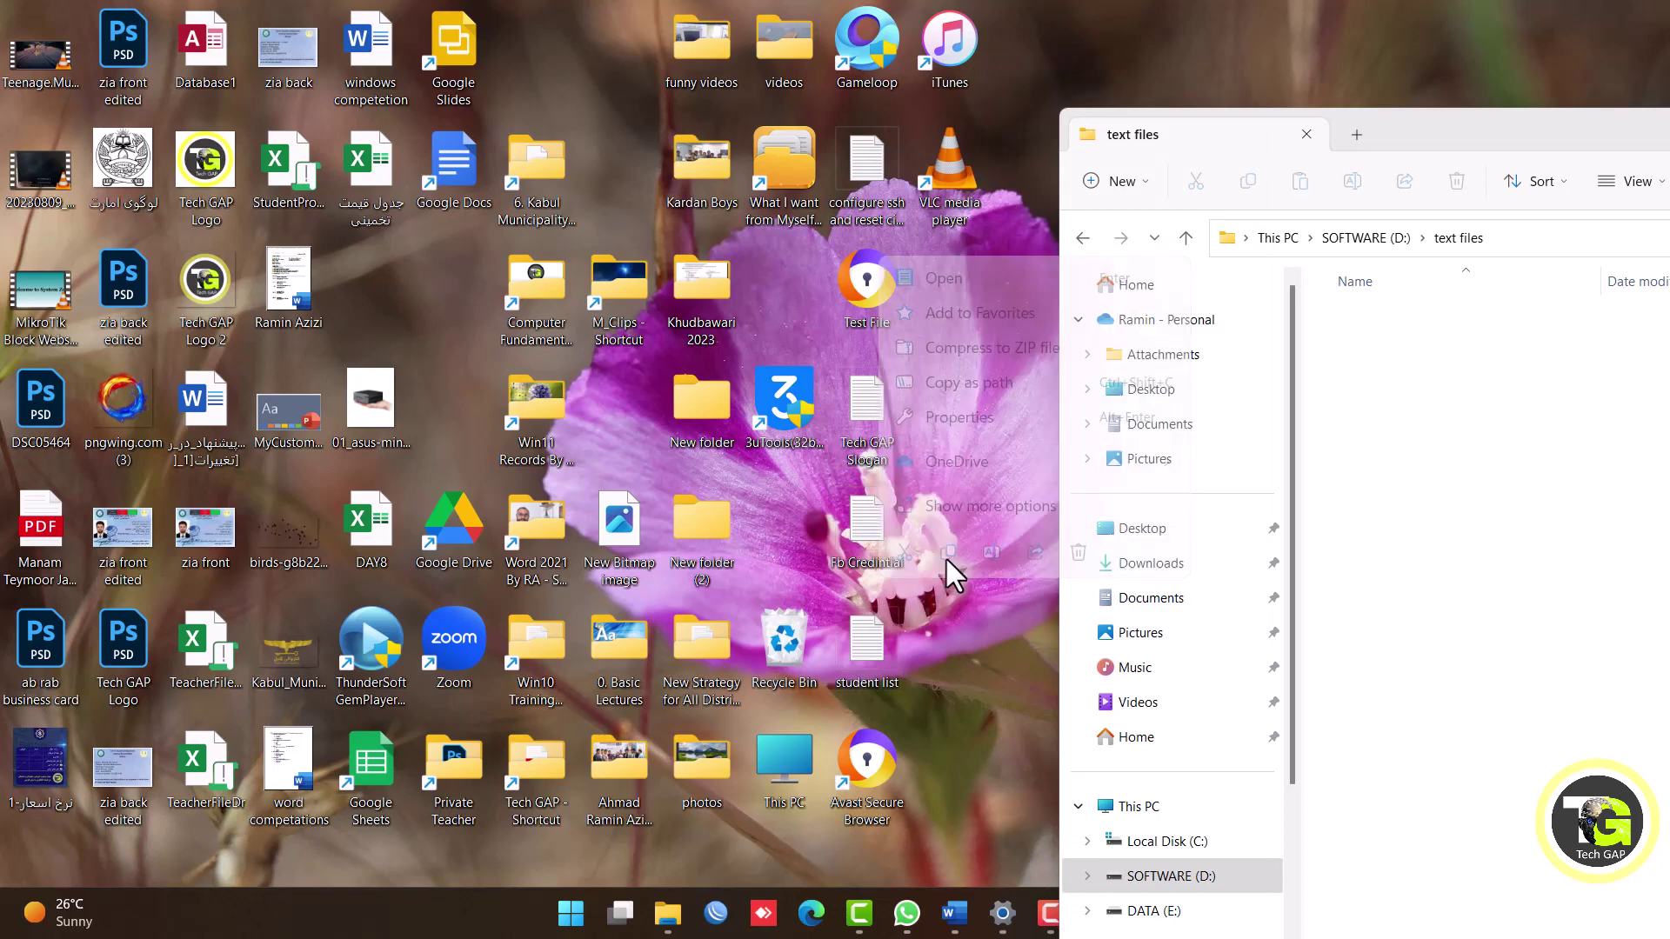
# Paste the three copied text files into the text files folder.
pyautogui.moveTo(1421, 127); pyautogui.dragTo(465, 110)
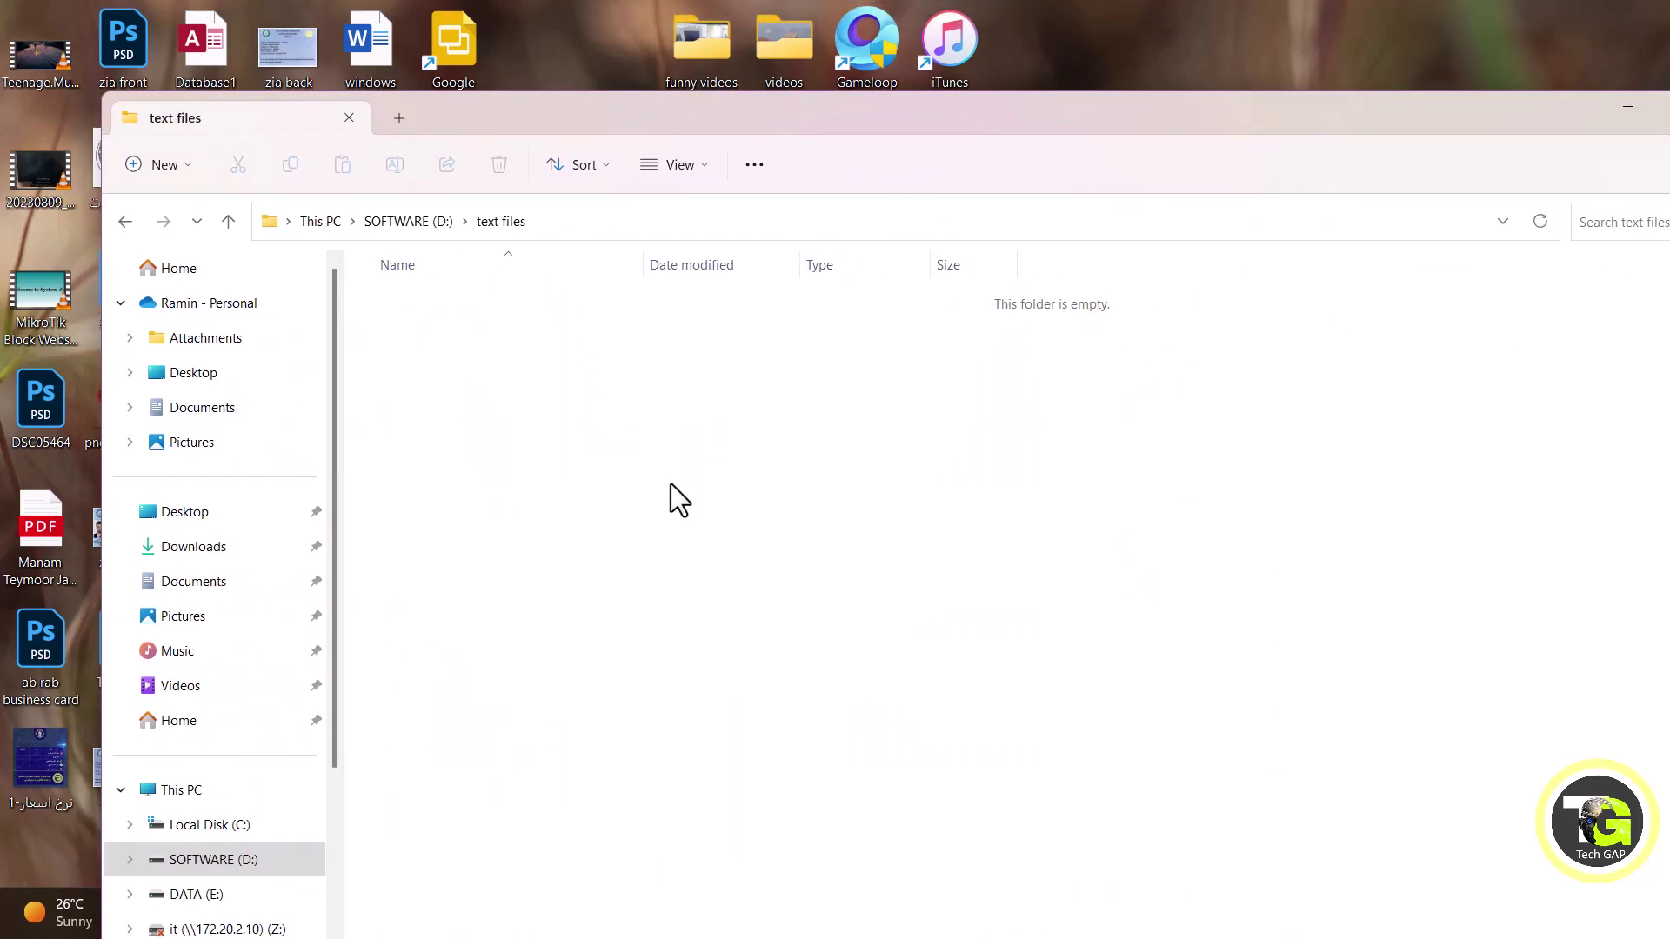
pyautogui.rightClick(670, 484)
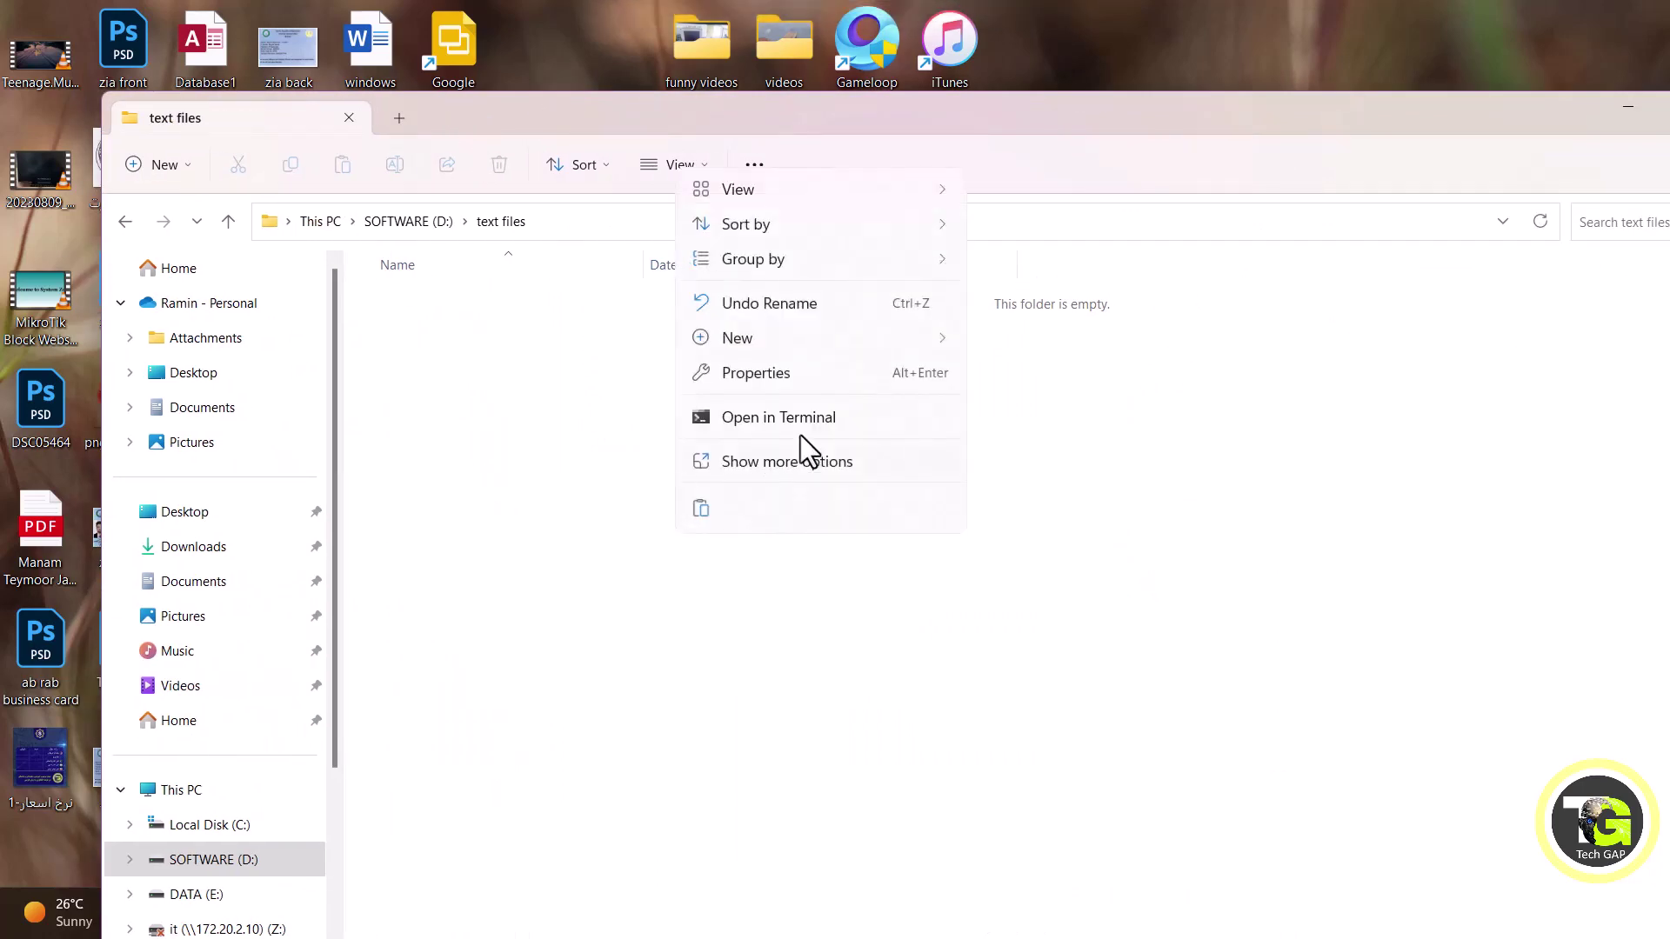
pyautogui.click(701, 517)
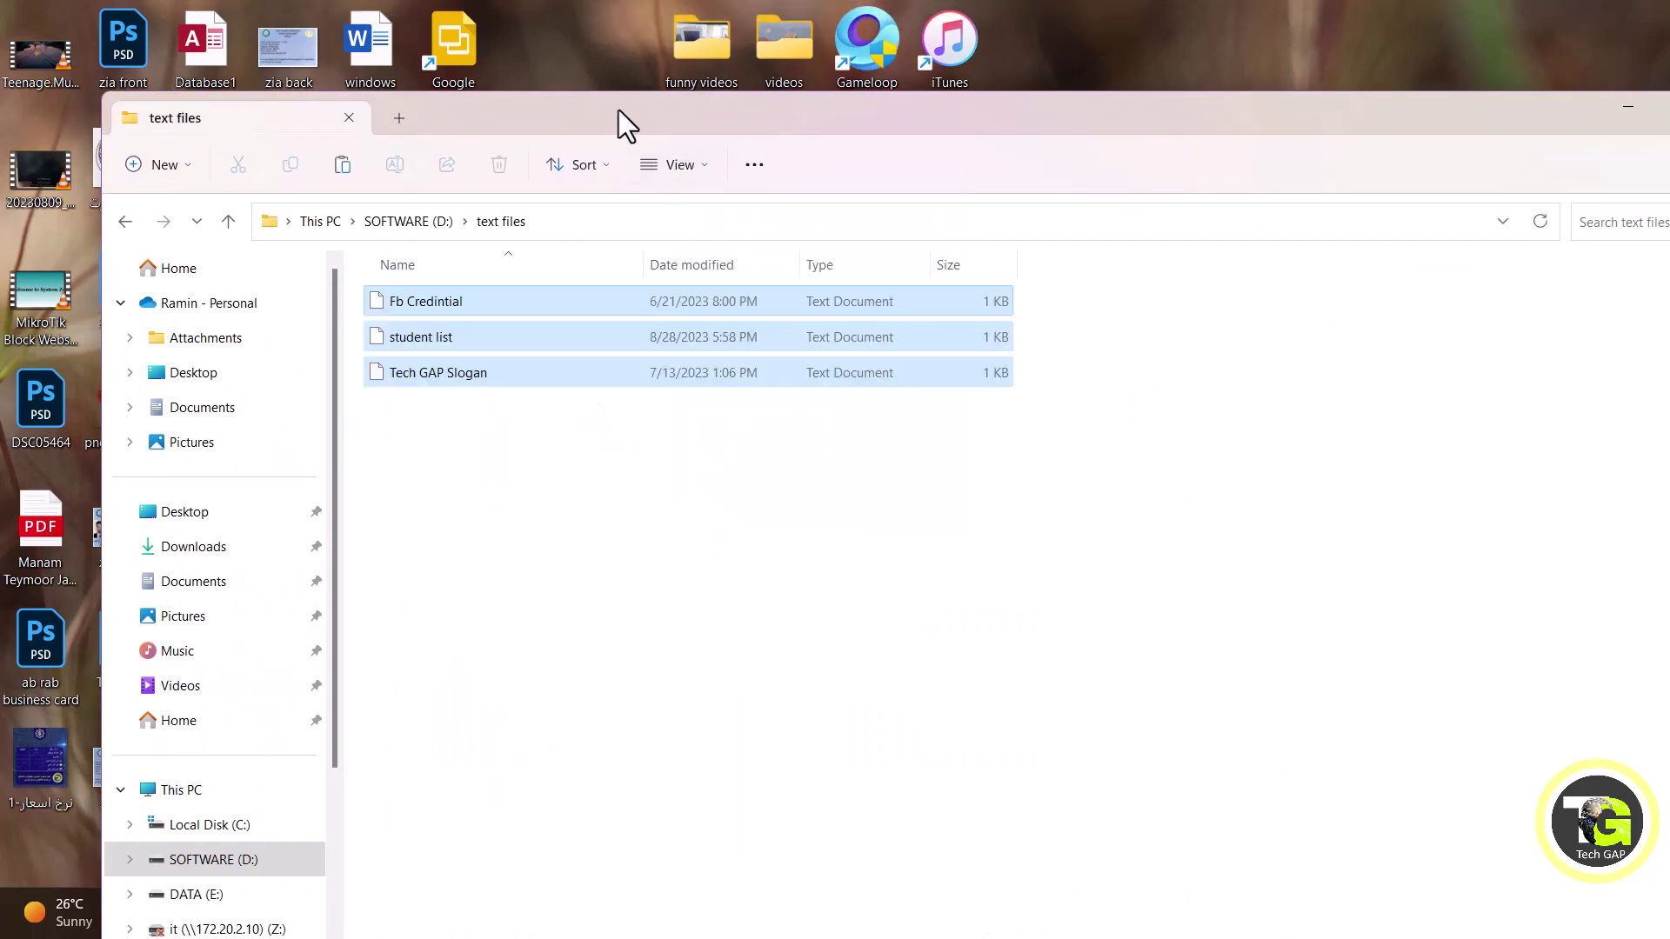
pyautogui.moveTo(619, 115); pyautogui.dragTo(1418, 153)
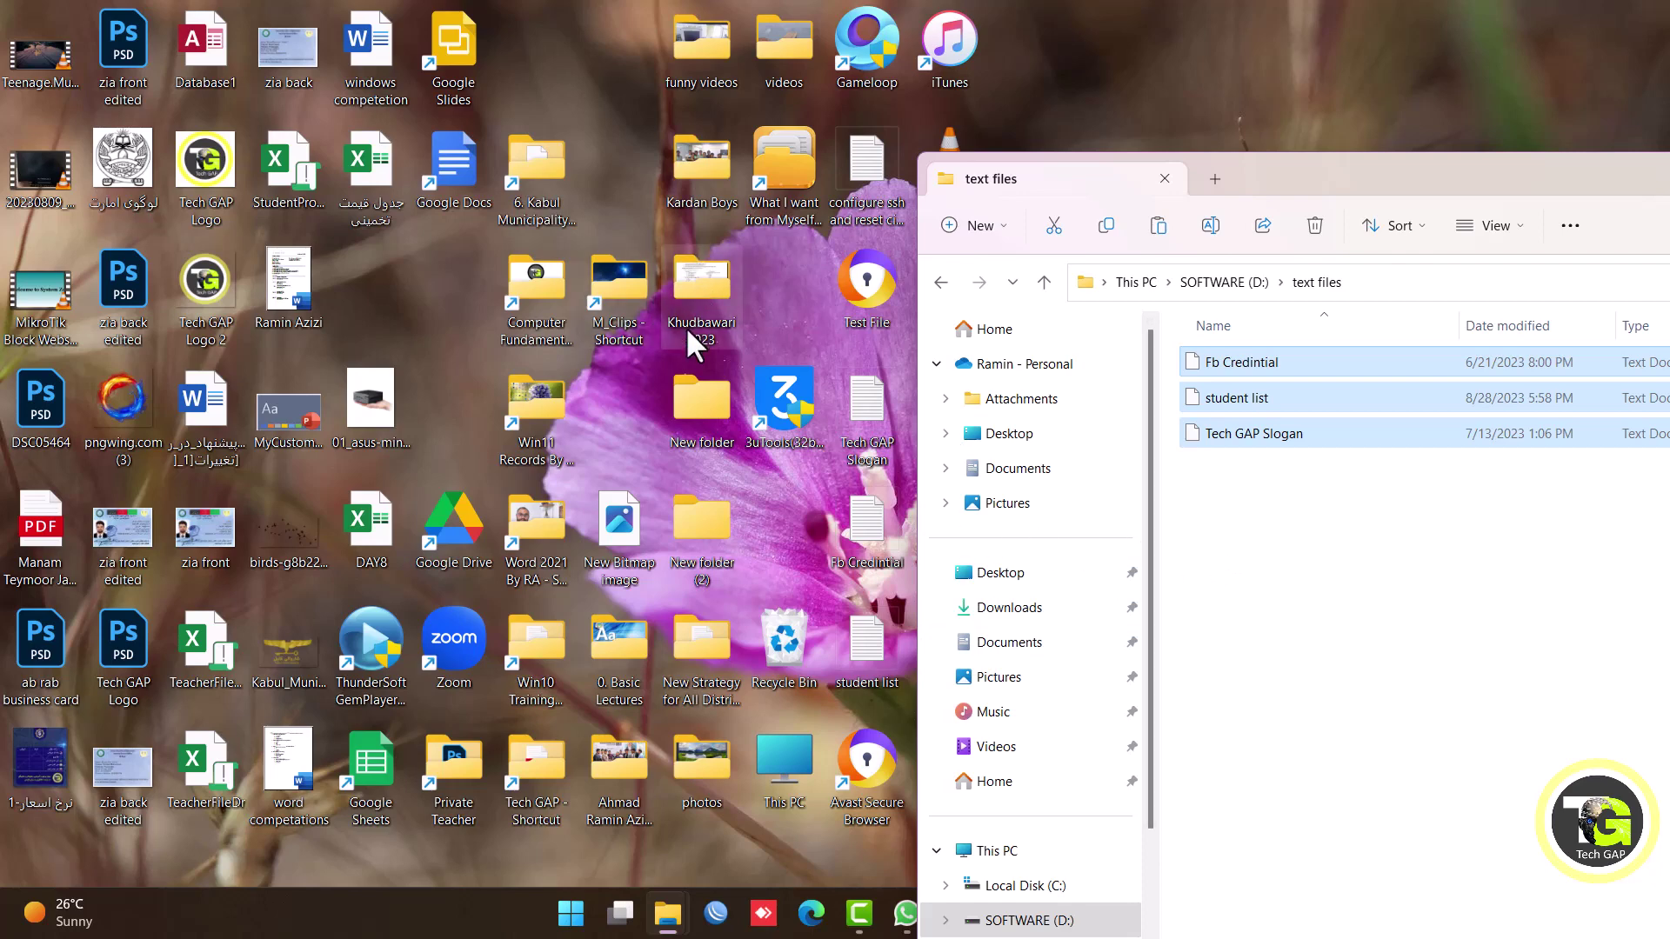
# Drag the three text documents from the text files folder back onto the desktop.
pyautogui.moveTo(1331, 178); pyautogui.dragTo(1462, 131)
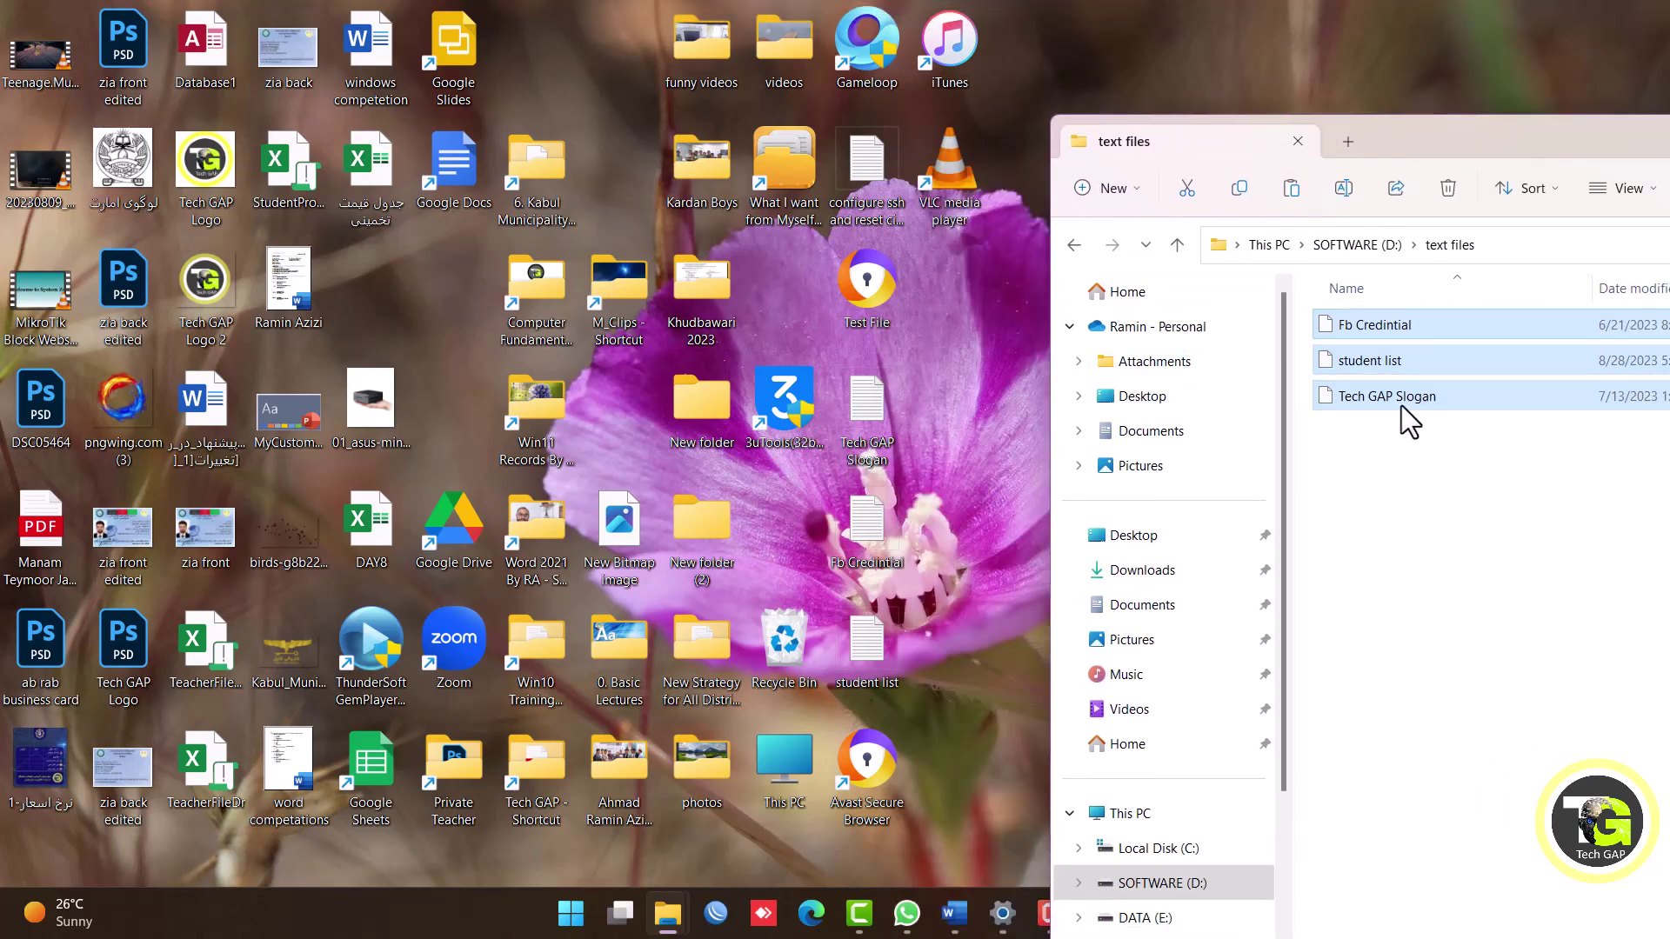
pyautogui.moveTo(1359, 396); pyautogui.dragTo(784, 655)
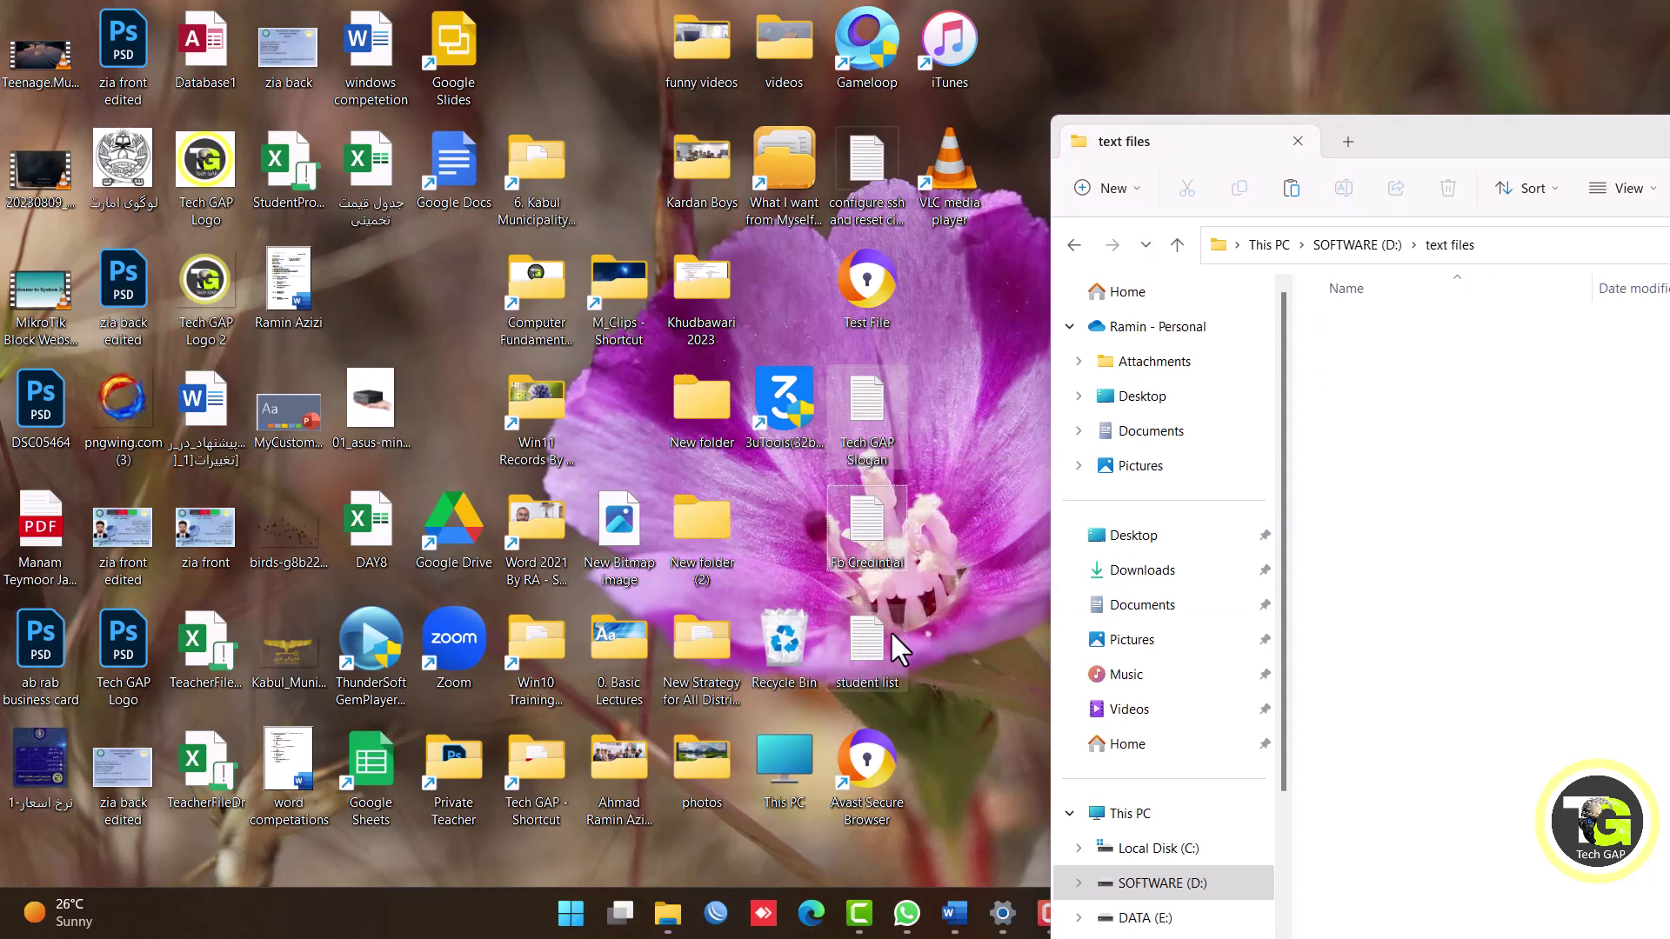
# Cut Tech GAP Slogan, Fb Credintial and student list from the desktop.
pyautogui.rightClick(884, 424)
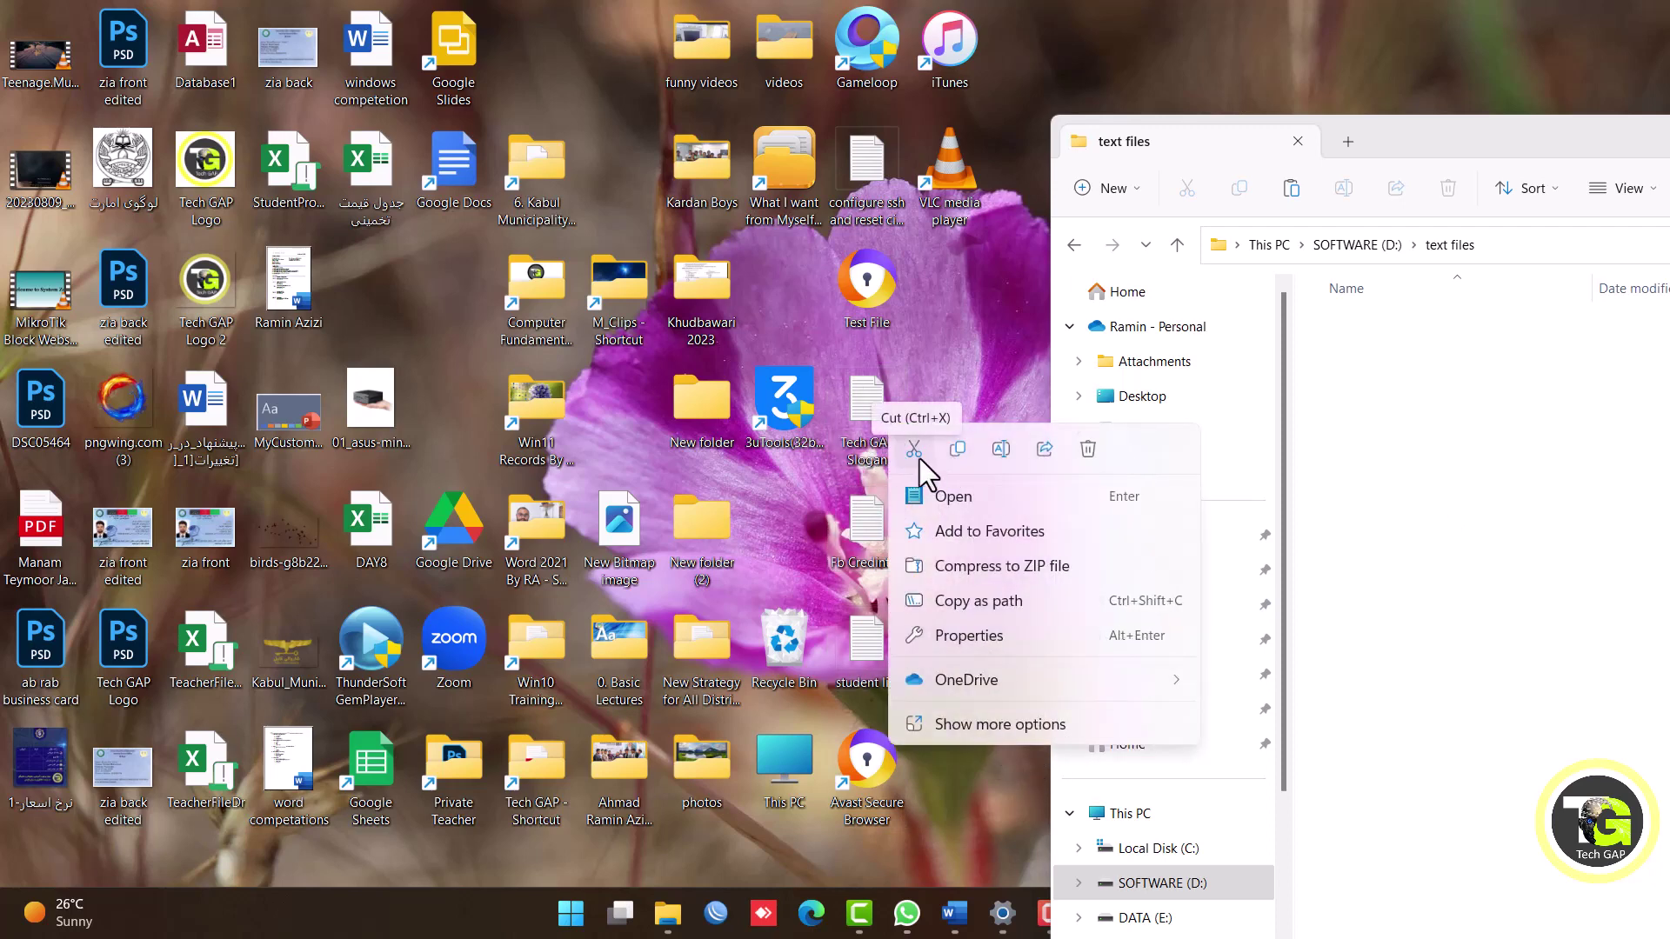
pyautogui.click(997, 724)
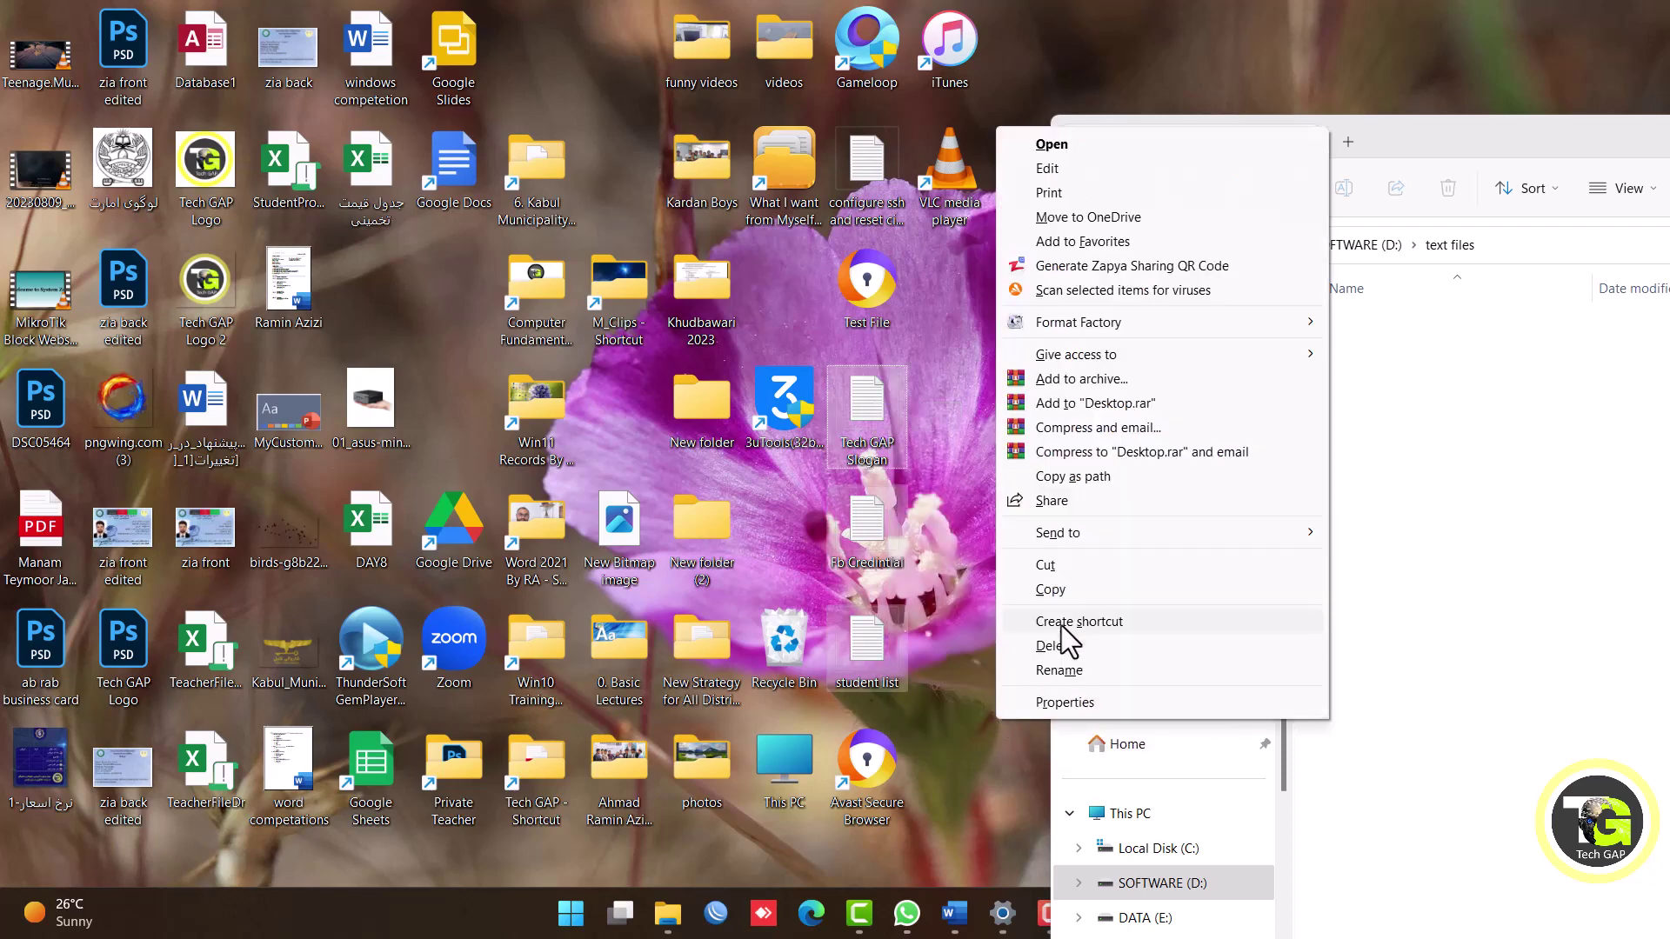
pyautogui.click(1049, 566)
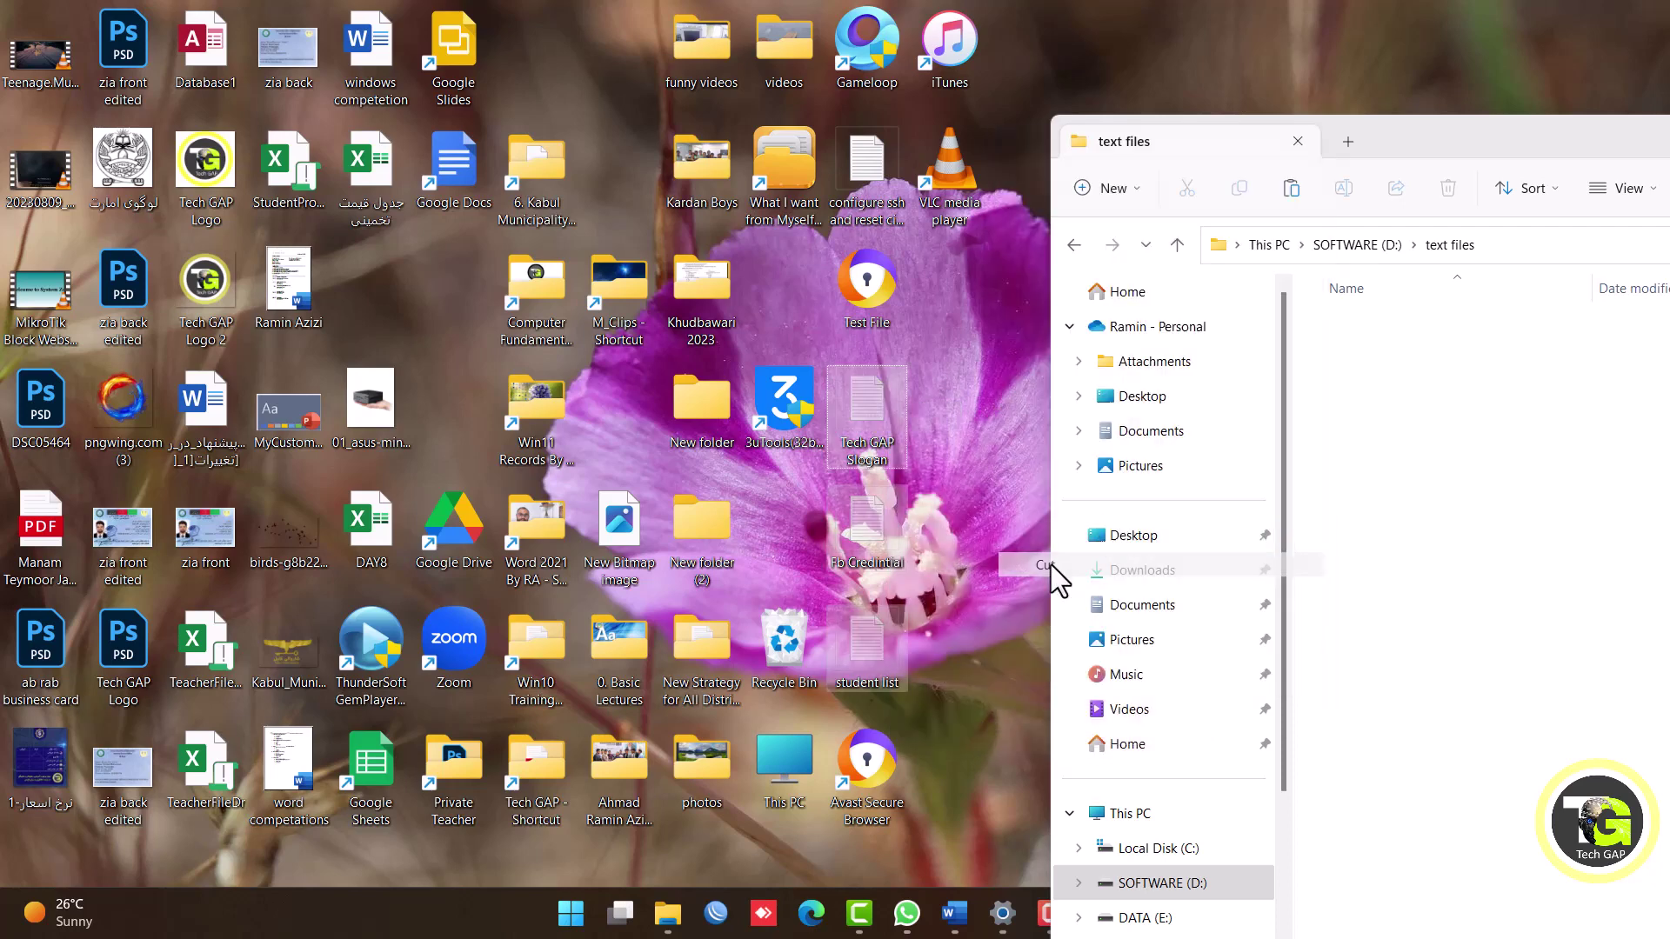
# Paste the cut files into the text files folder via Show more options.
pyautogui.rightClick(1423, 415)
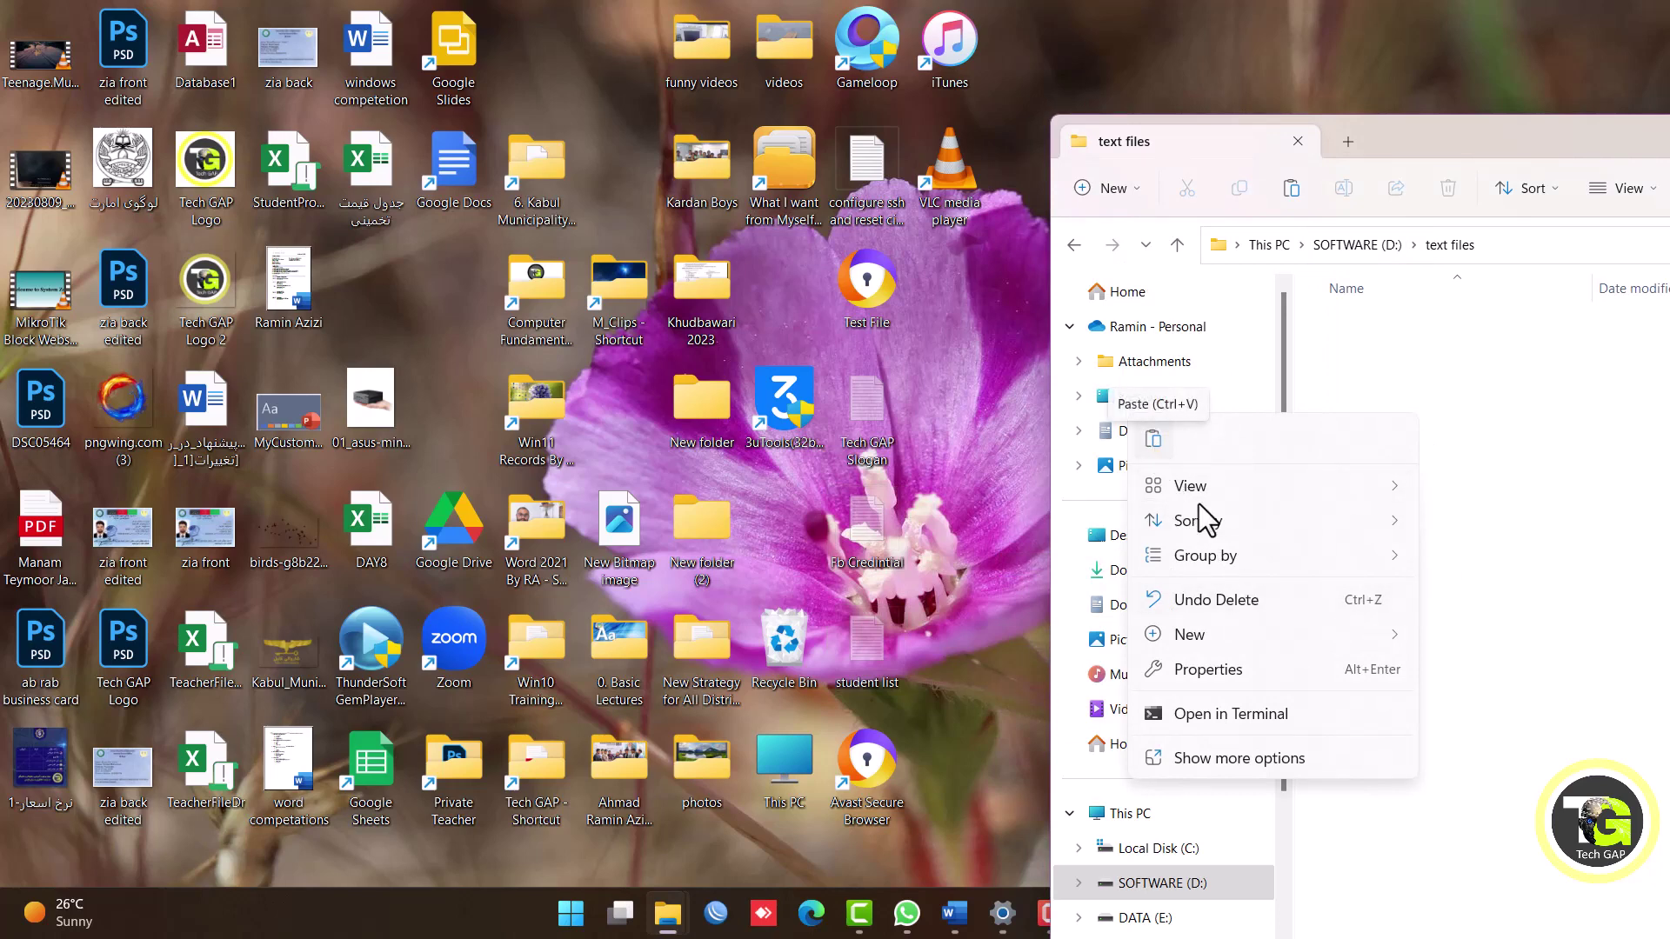
pyautogui.click(1275, 762)
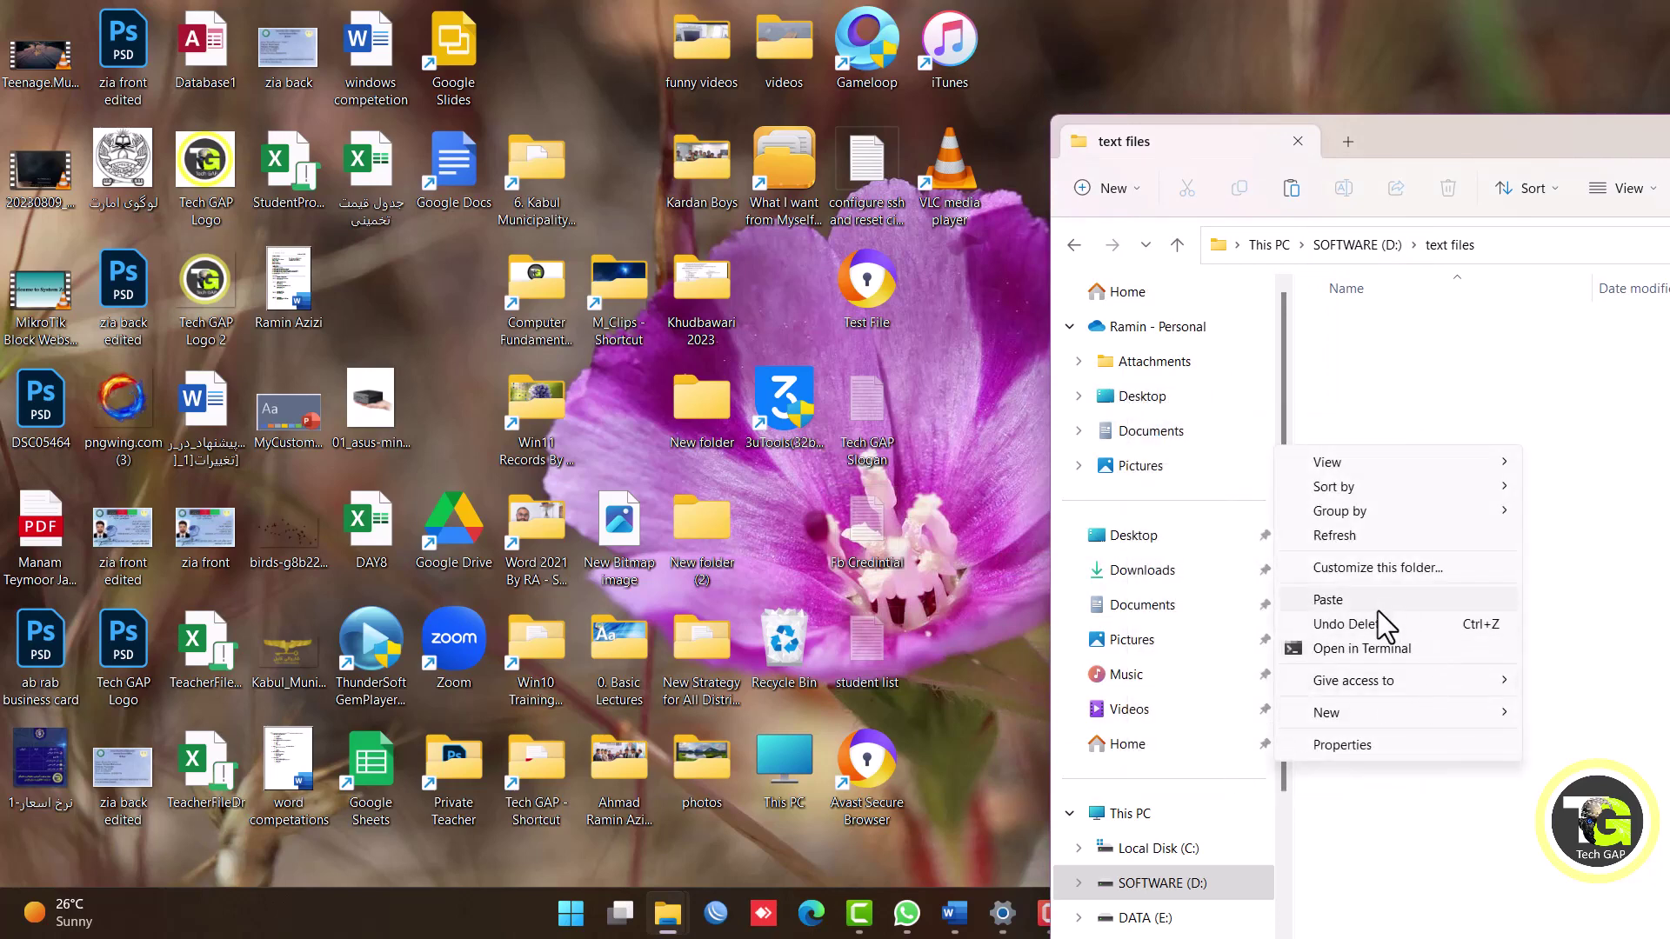
pyautogui.click(1369, 604)
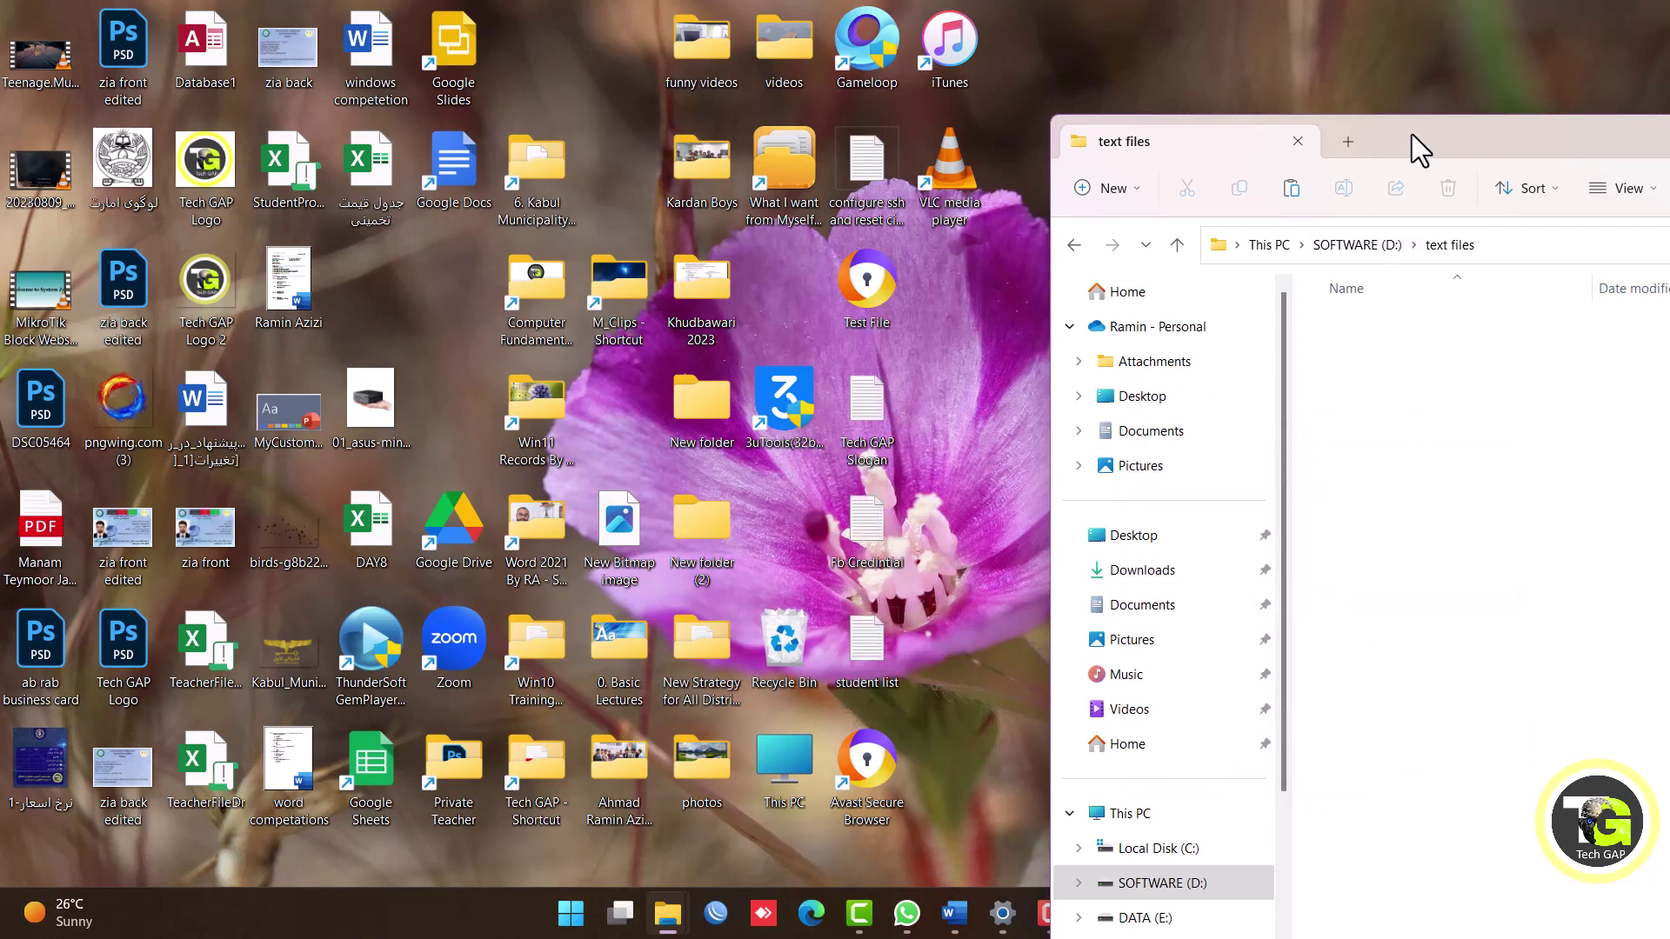
pyautogui.moveTo(1411, 135); pyautogui.dragTo(1365, 133)
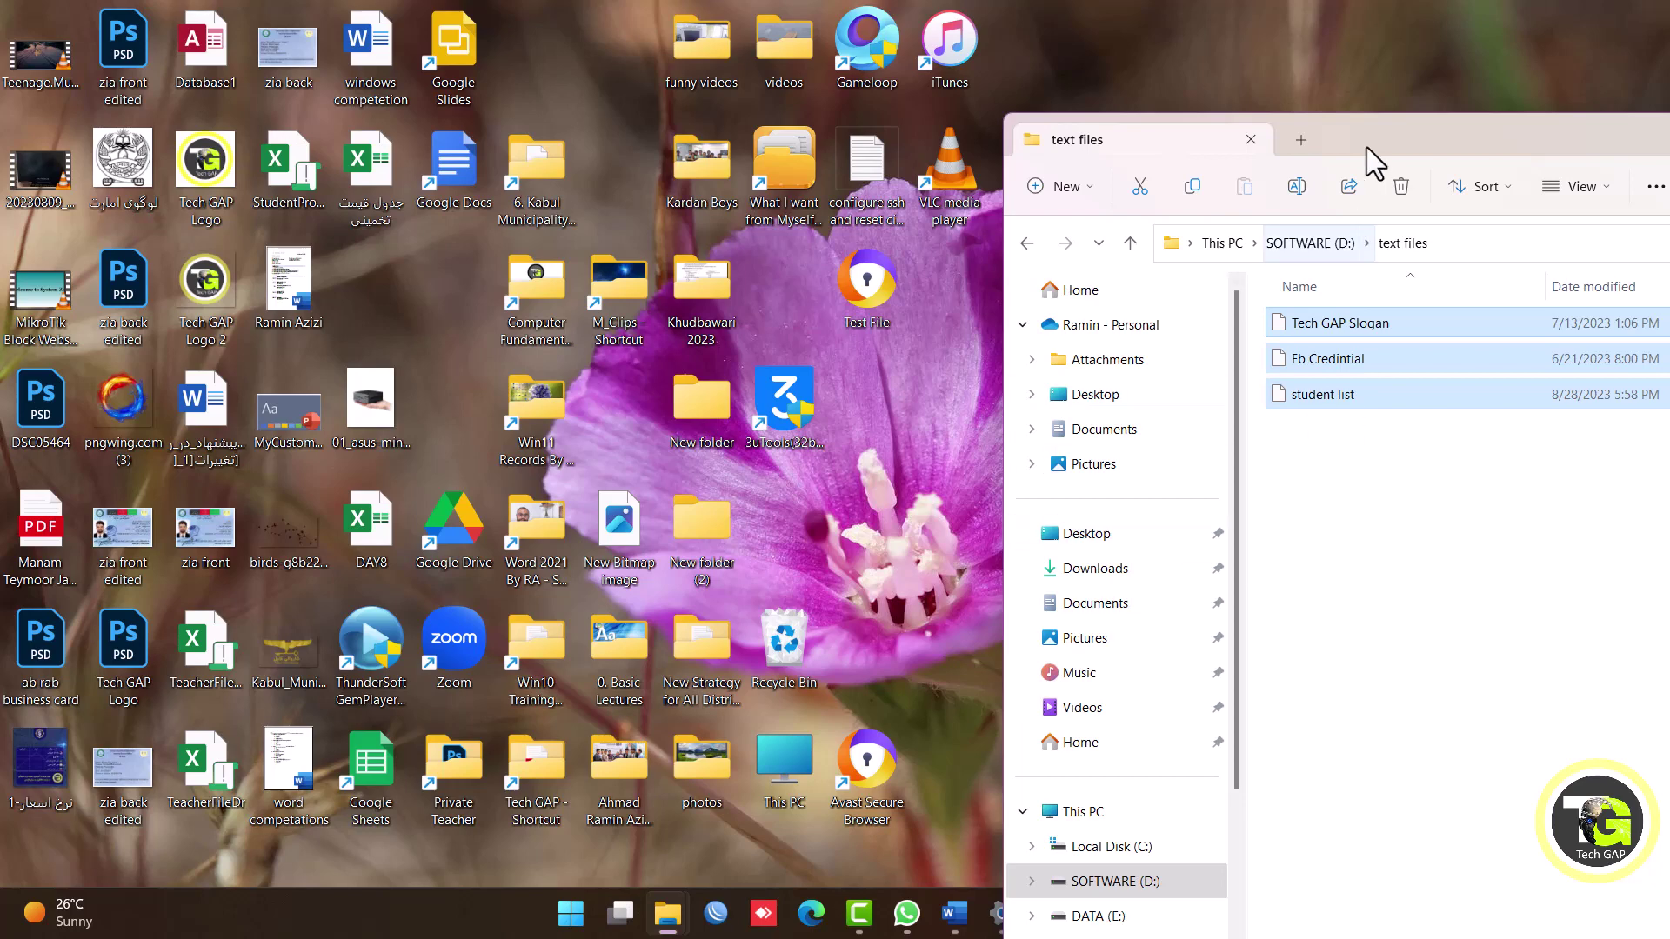
# Use Undo Move from the desktop menu to return the three text files to the desktop.
pyautogui.moveTo(1365, 139); pyautogui.dragTo(1438, 150)
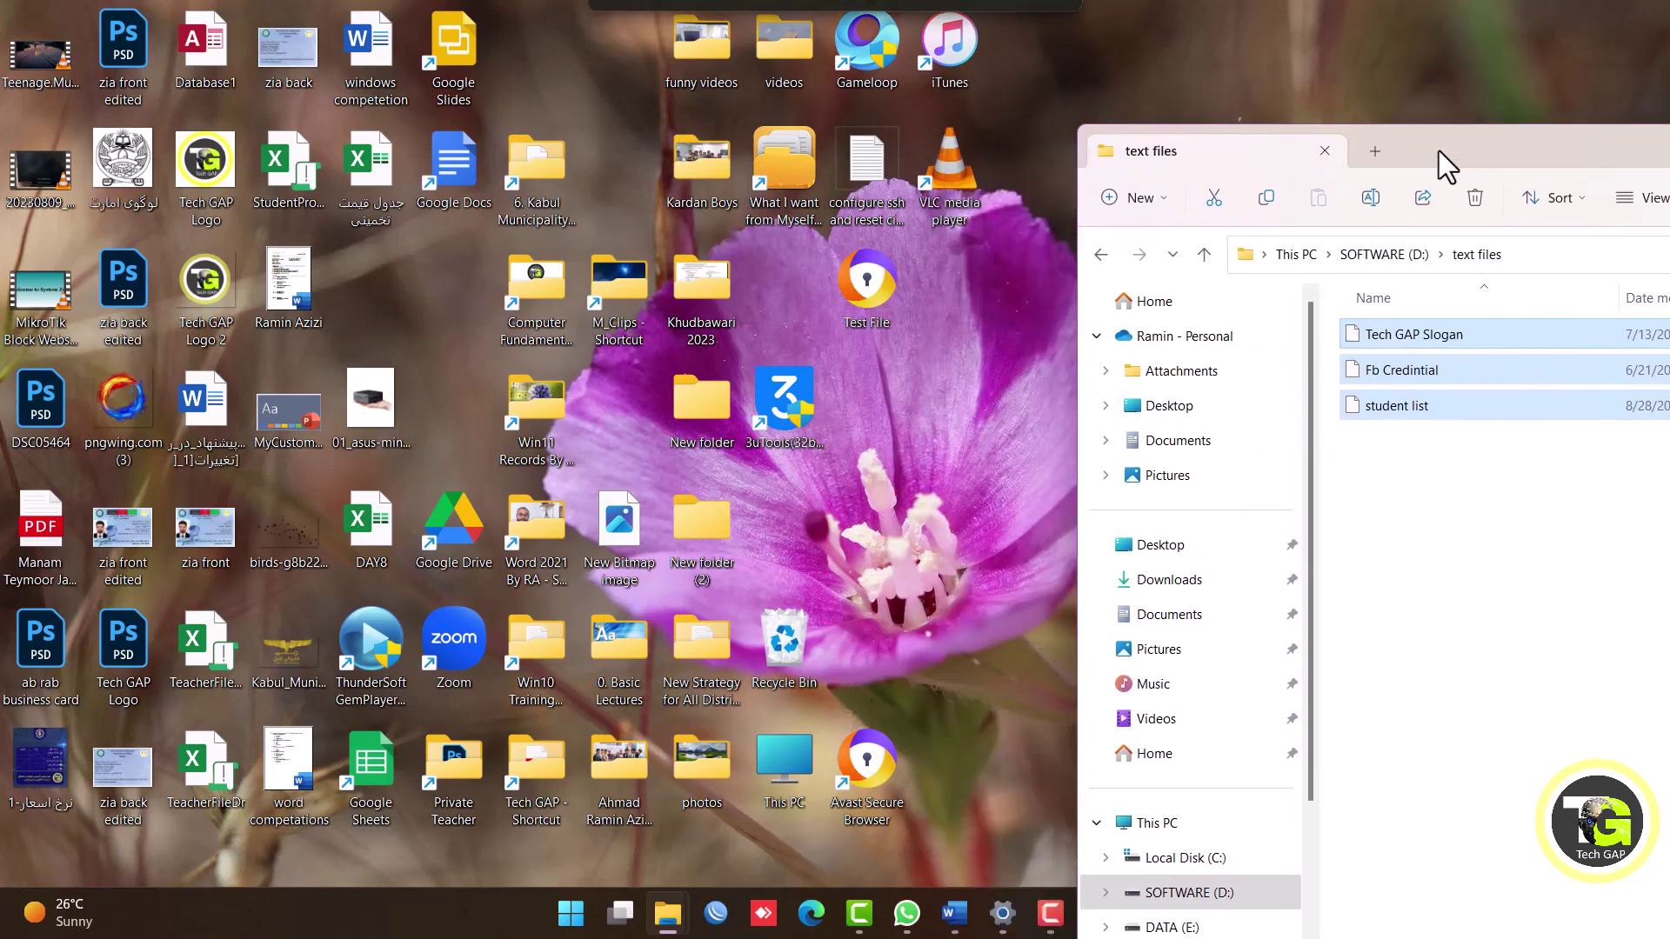
pyautogui.rightClick(974, 329)
pyautogui.click(990, 705)
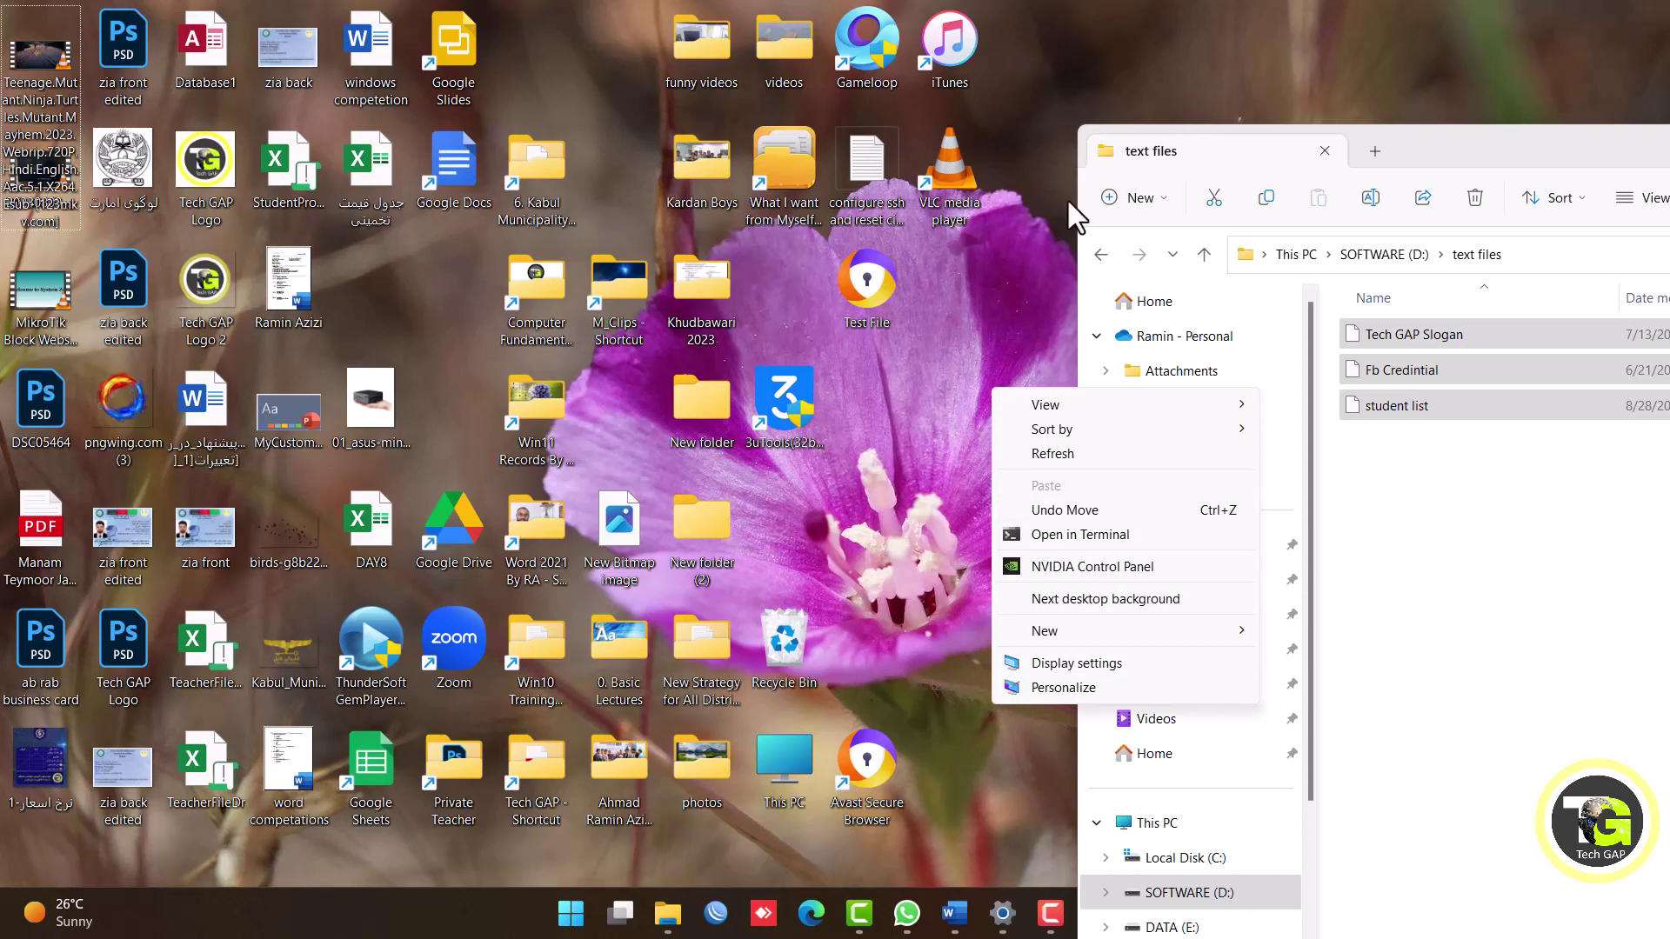
pyautogui.click(960, 440)
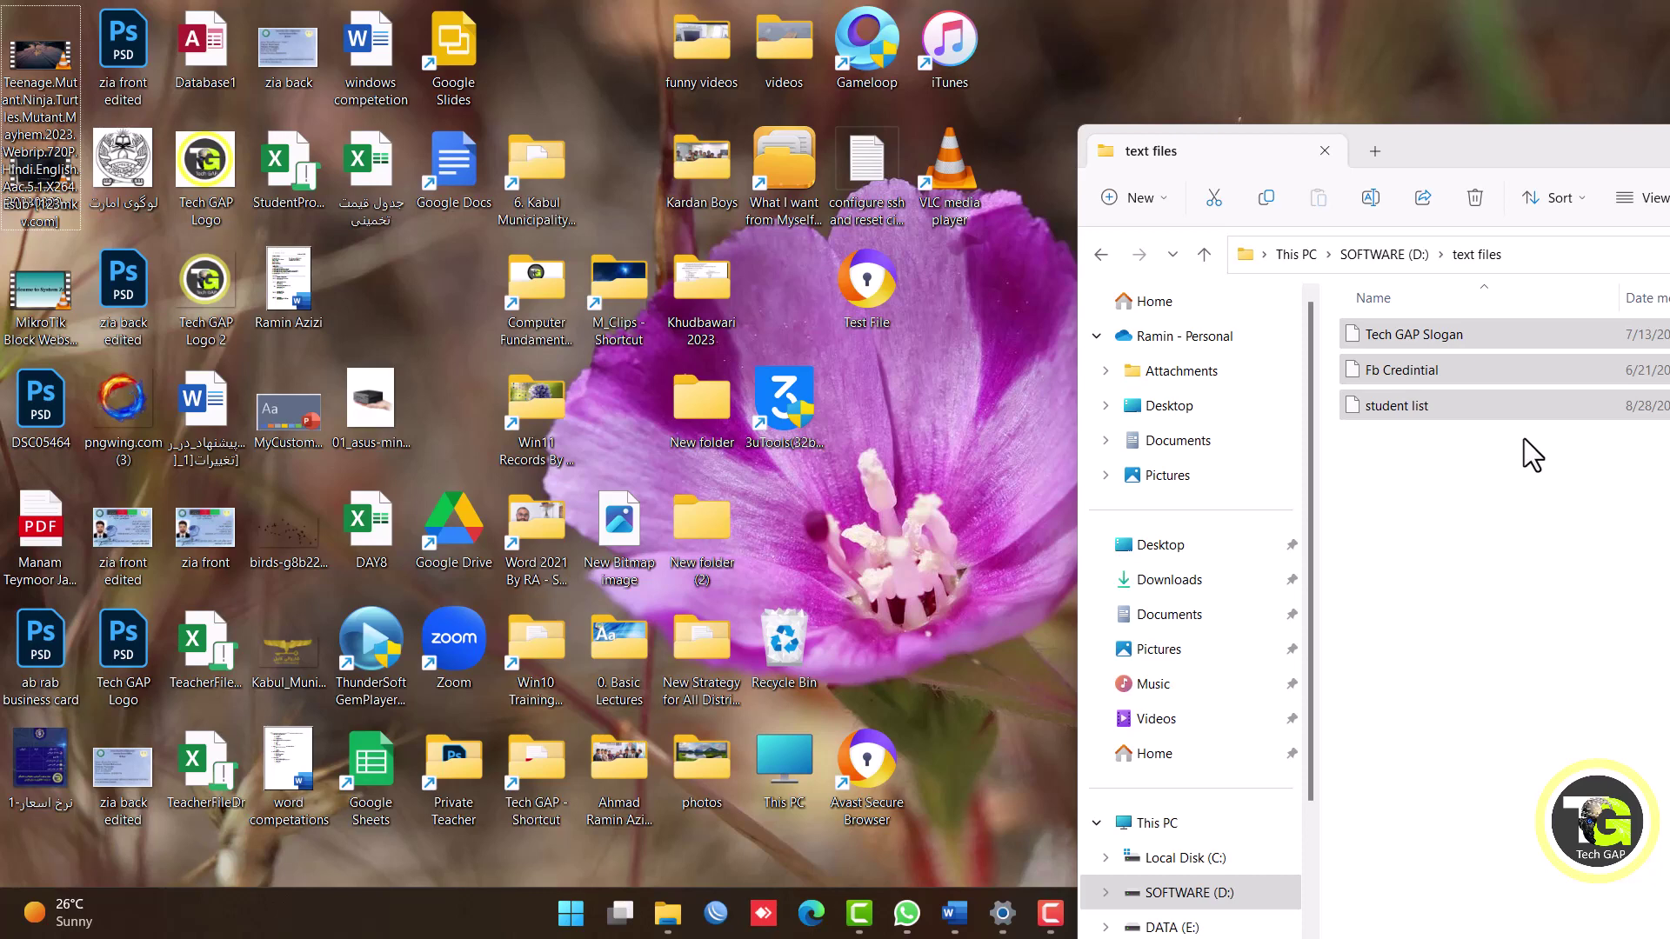
pyautogui.rightClick(920, 416)
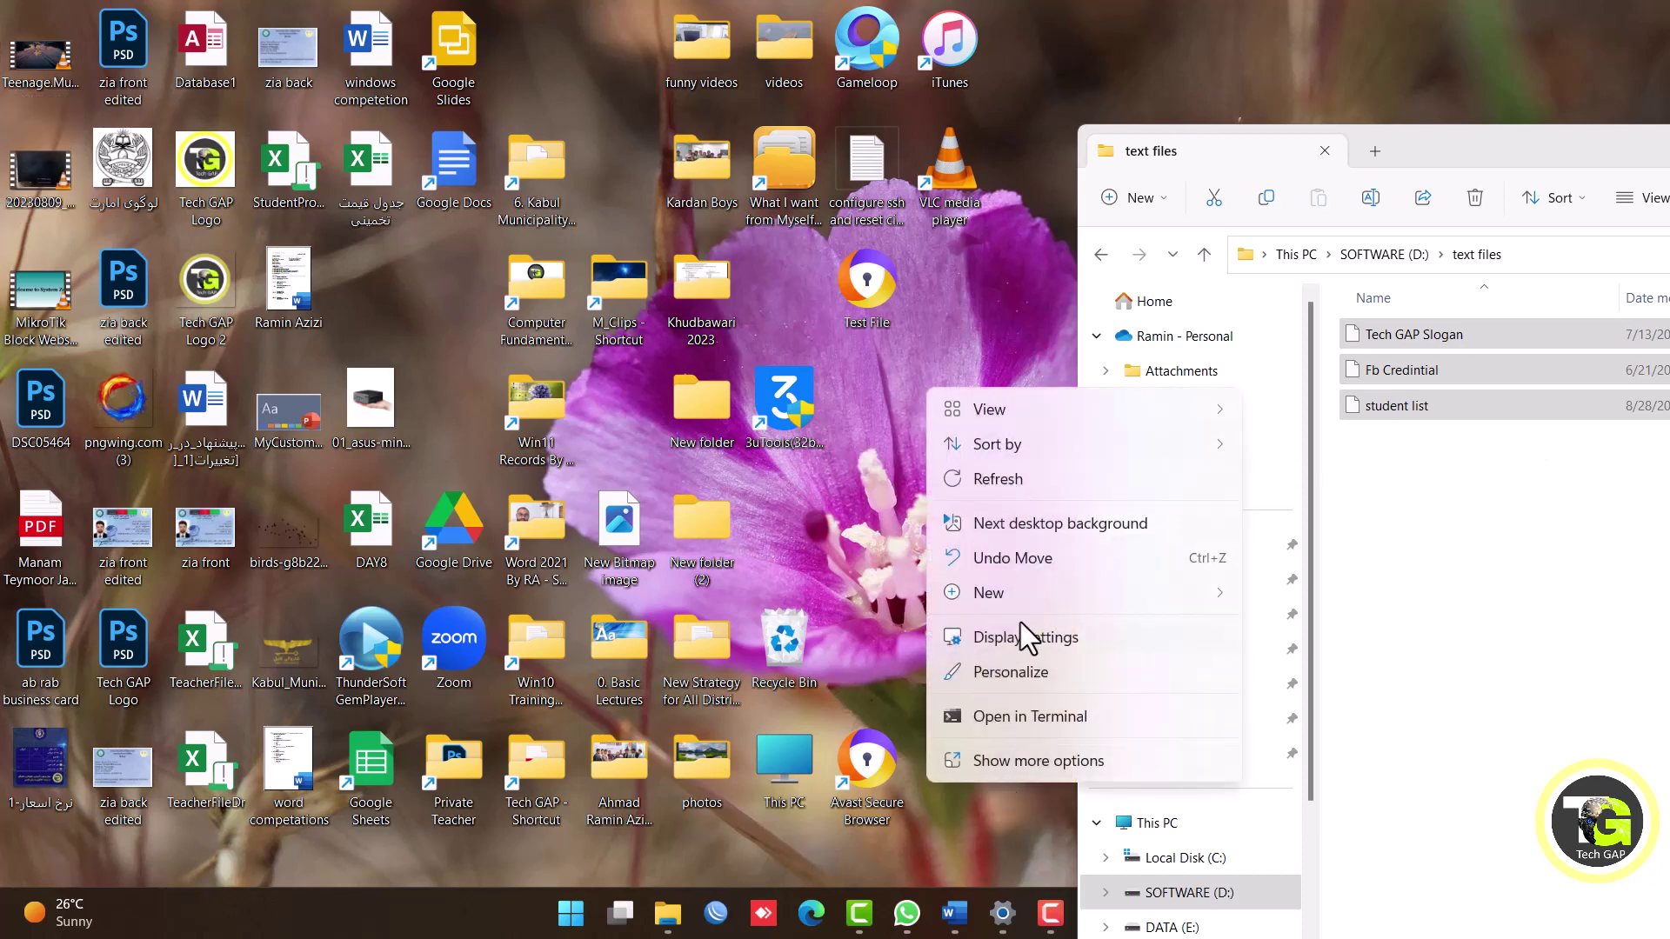
pyautogui.click(1030, 565)
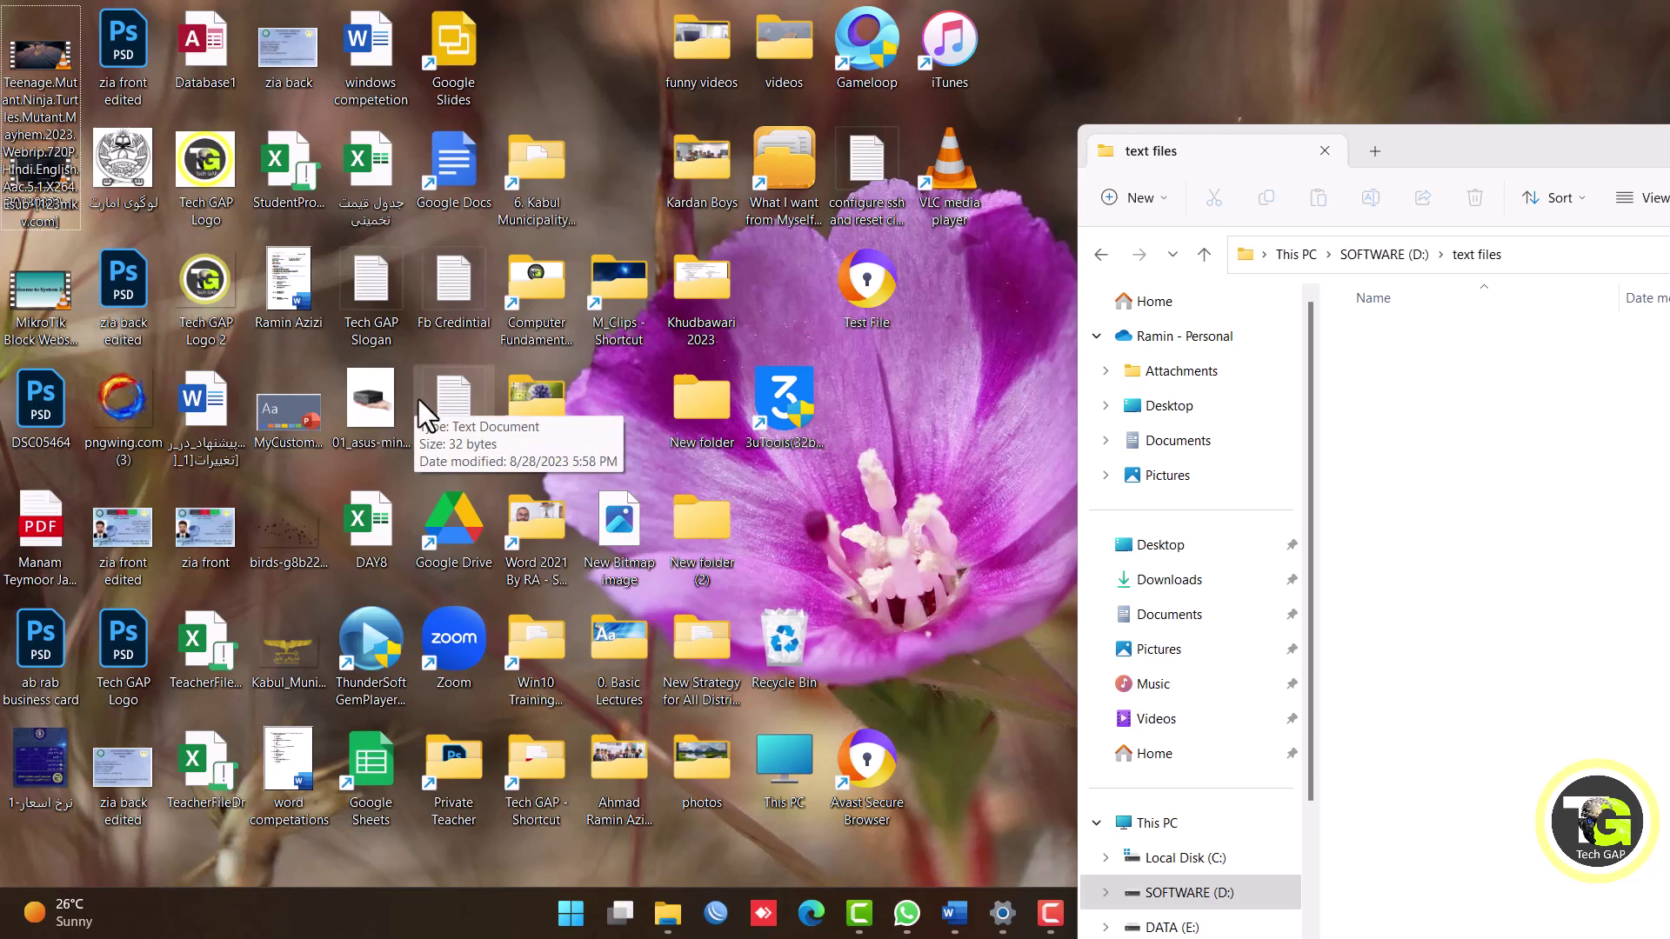
# Use Redo Move from the desktop menu to put the three files back in text files.
pyautogui.rightClick(910, 339)
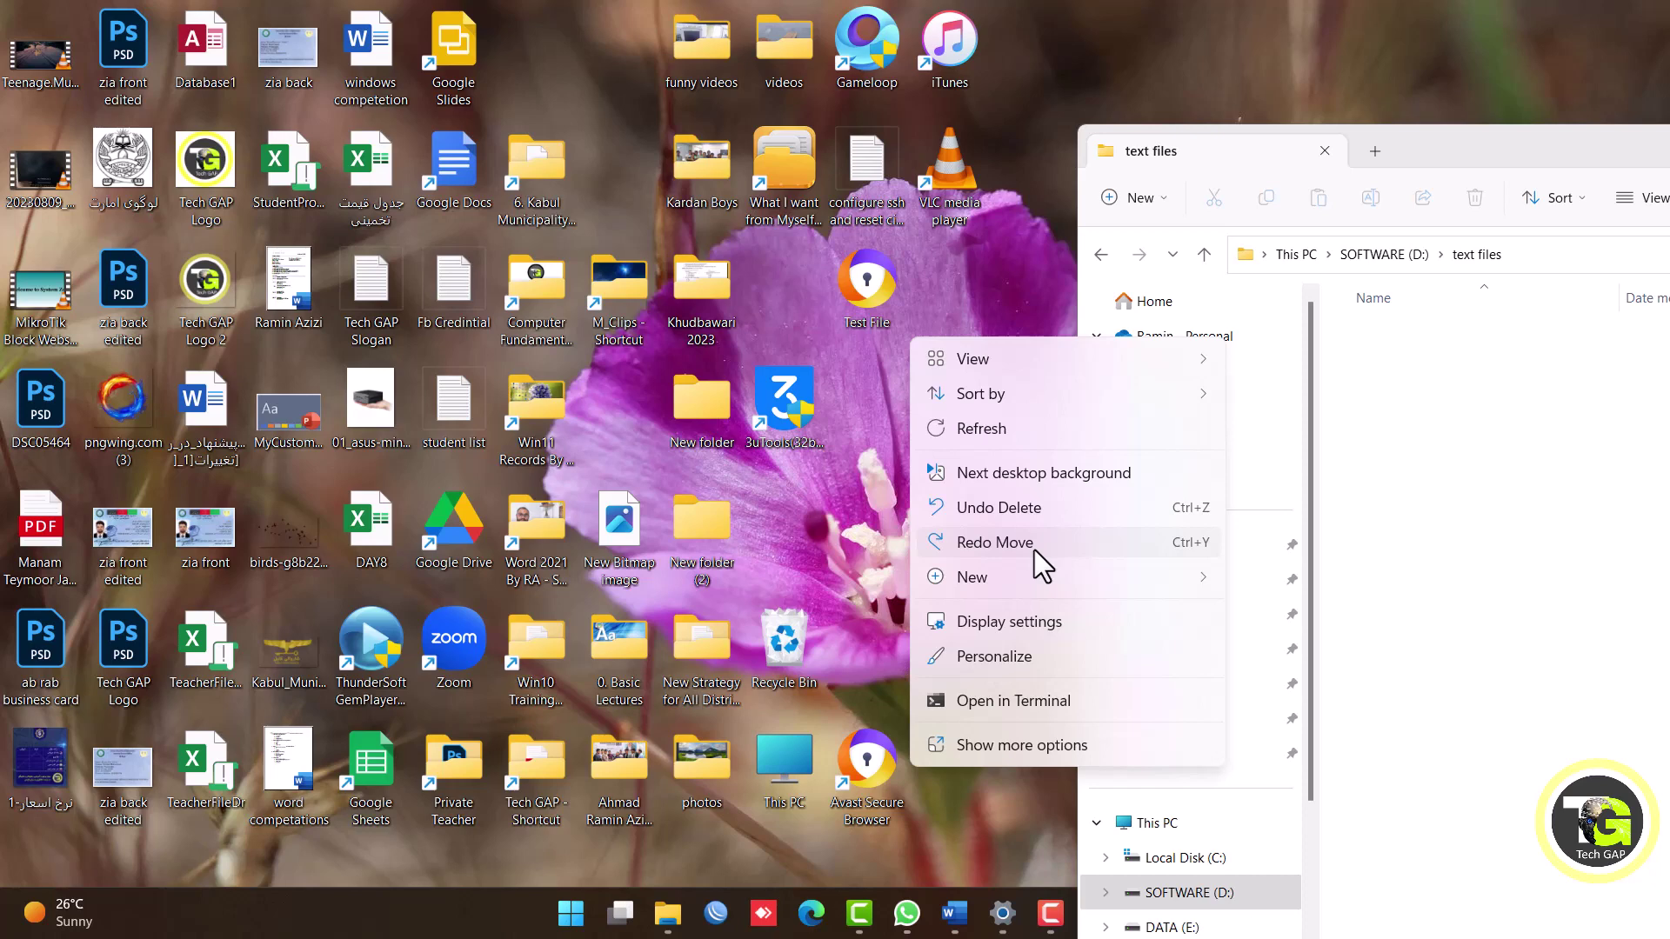
pyautogui.click(1035, 550)
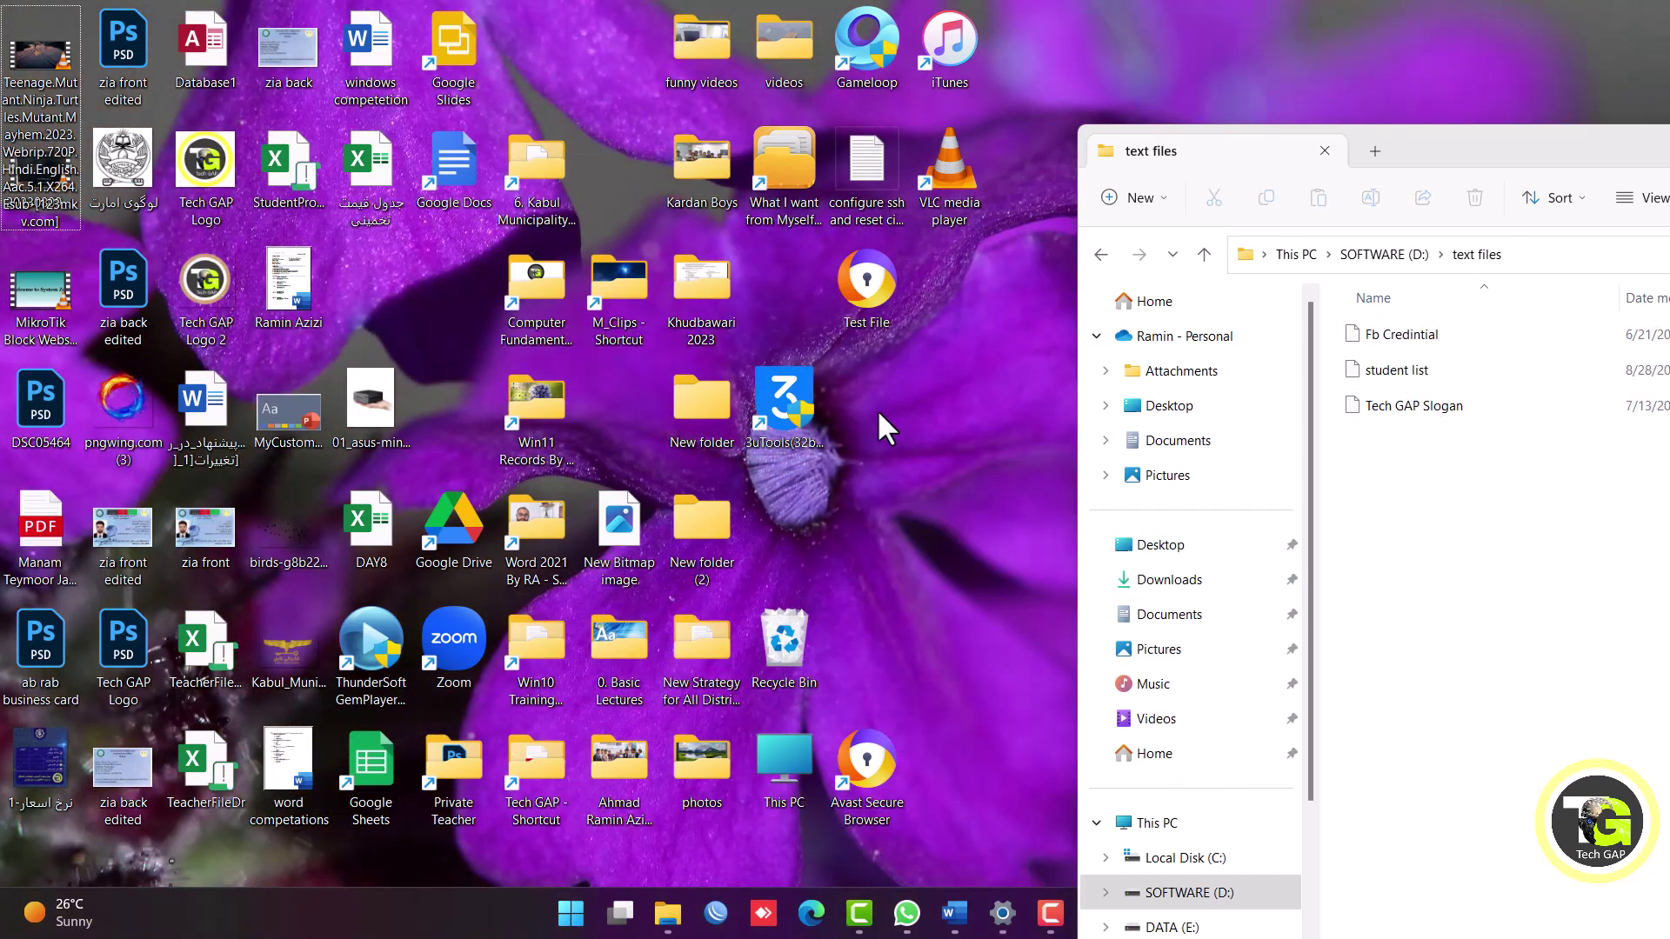
# Drag Test File into the Recycle Bin, then use Undo Delete to restore it.
pyautogui.click(873, 299)
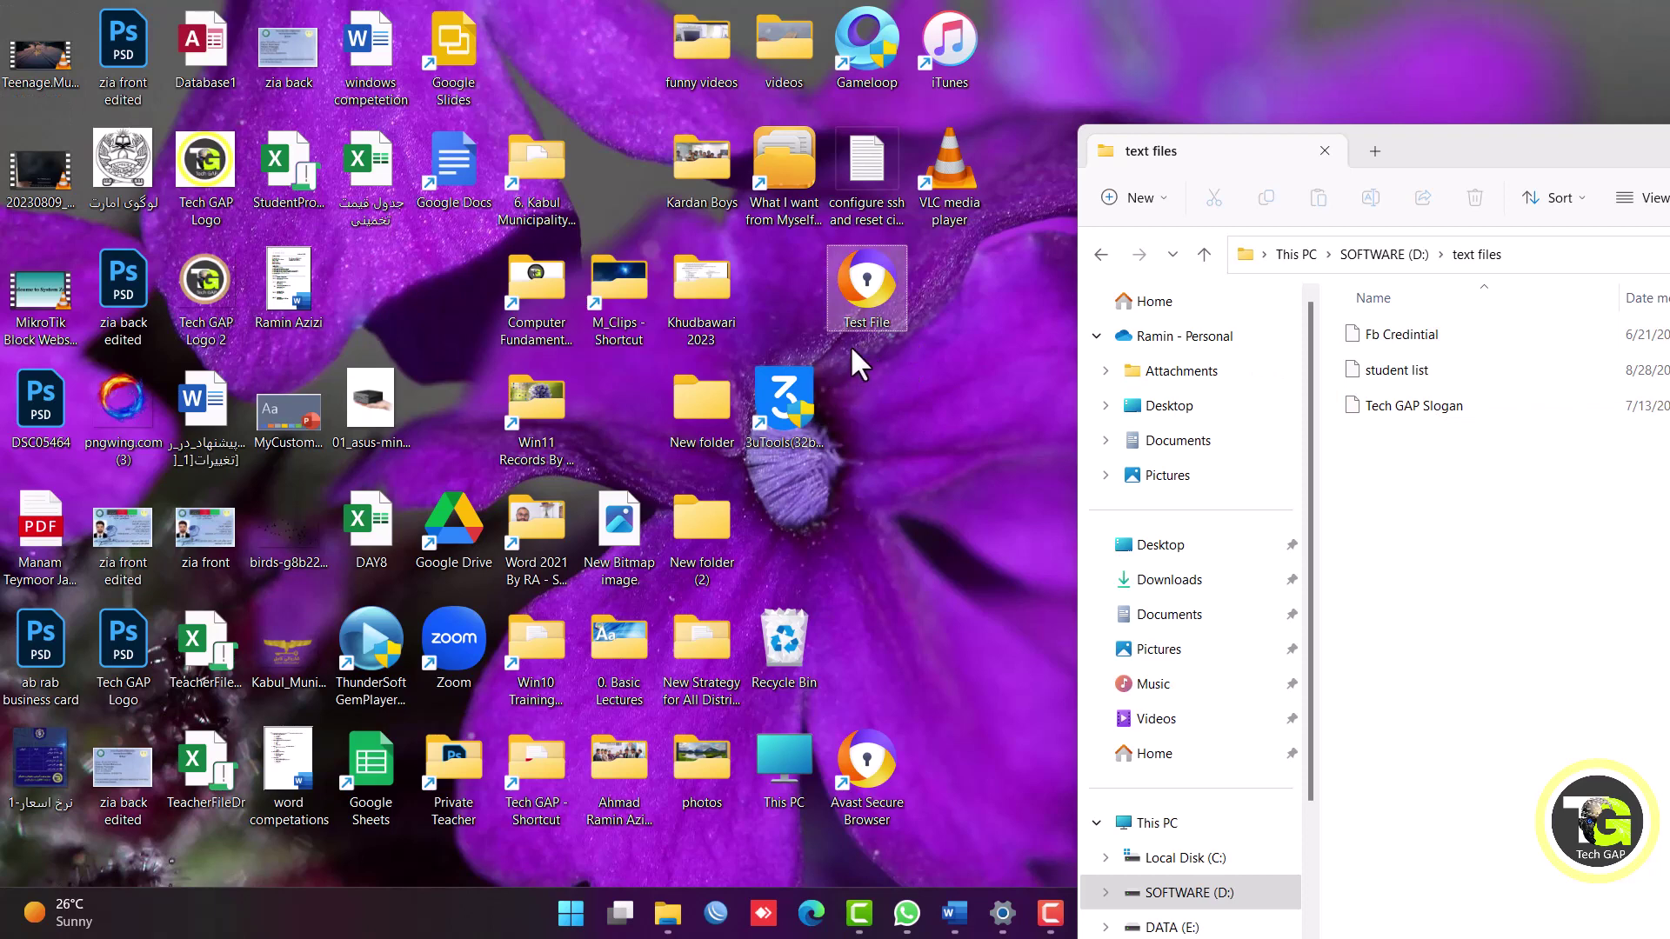
pyautogui.moveTo(860, 282); pyautogui.dragTo(787, 646)
pyautogui.rightClick(930, 384)
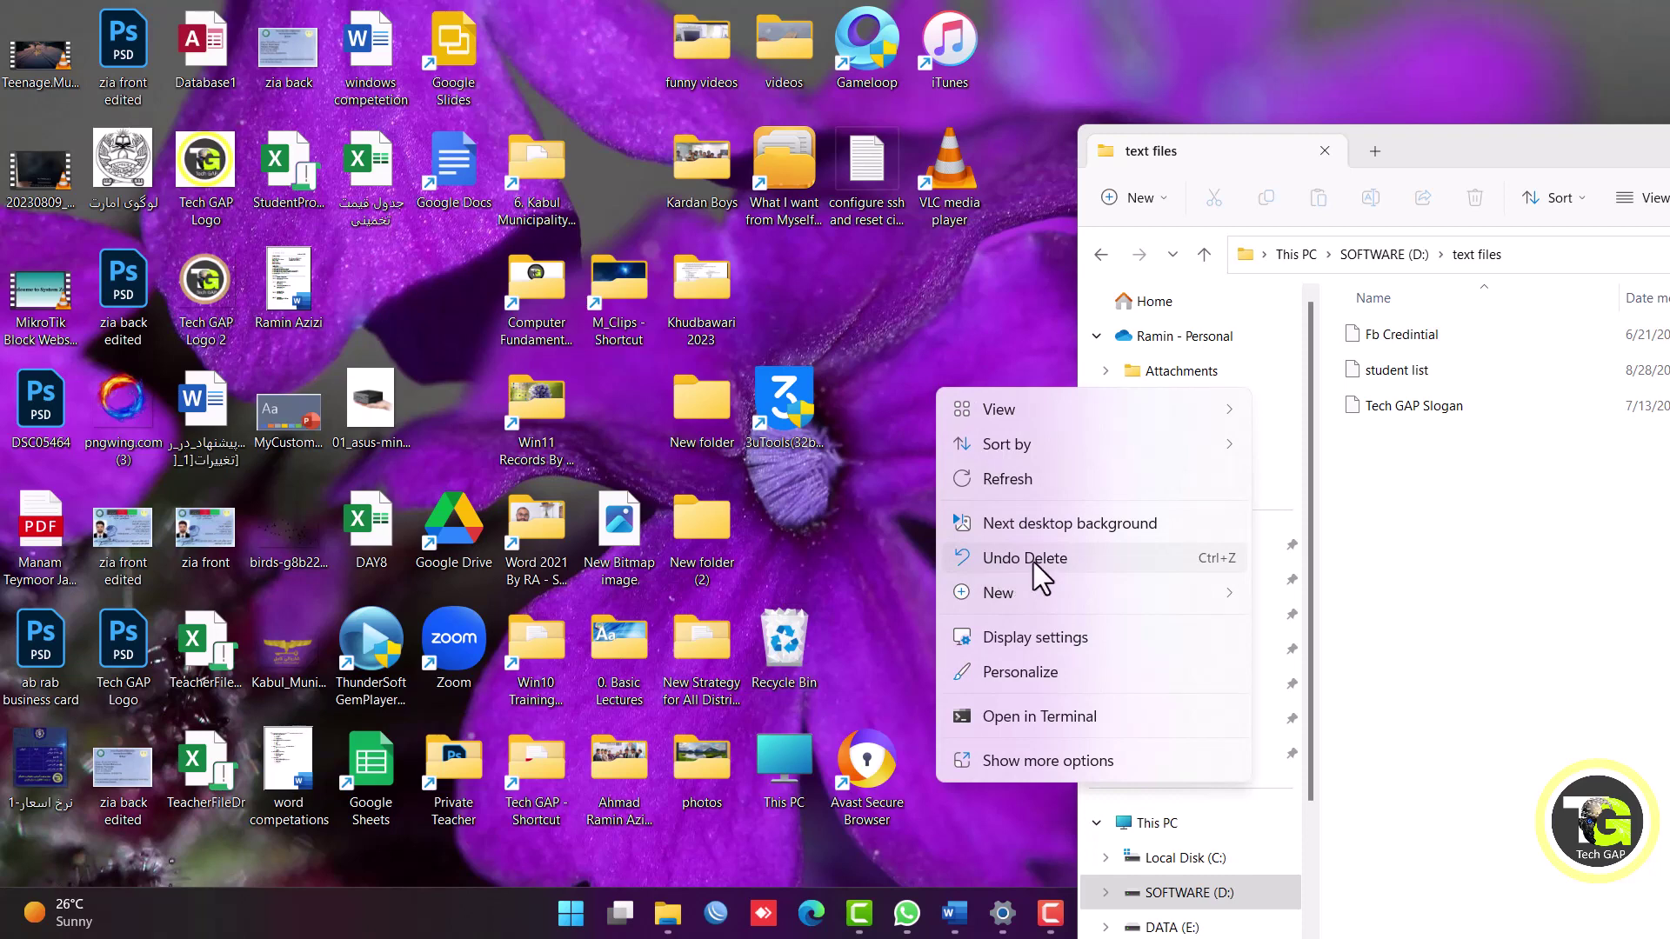
pyautogui.click(1030, 562)
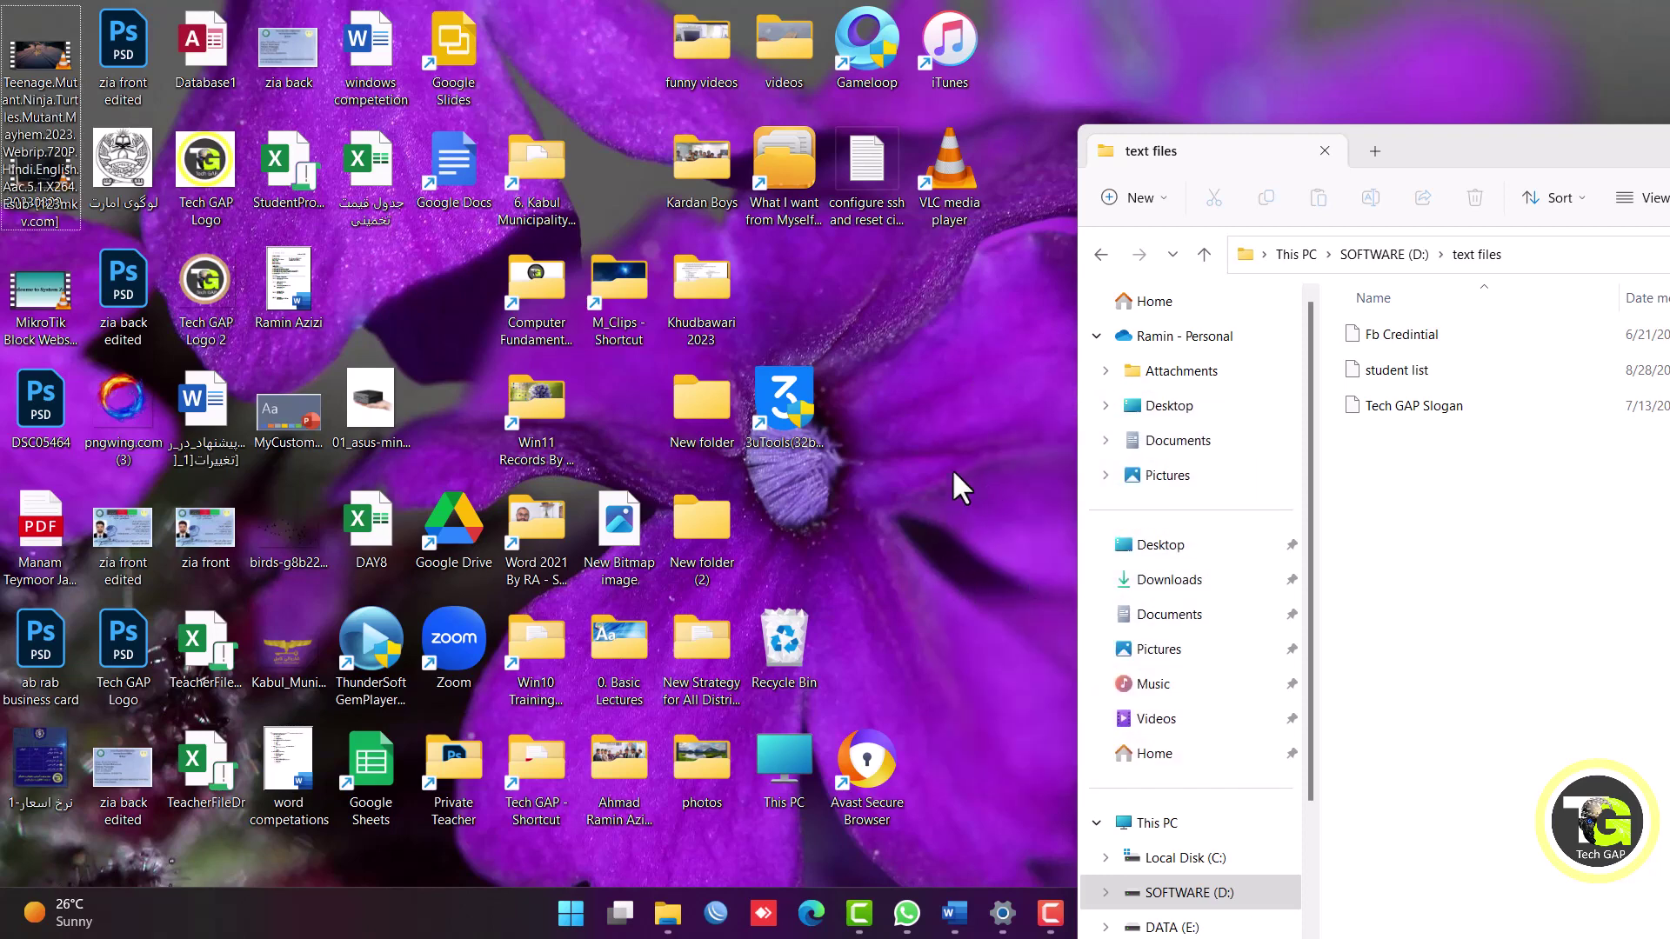
# Move Test File beside 3uTools, rename it 'tech gap', then Undo Rename back to 'Test File'.
pyautogui.moveTo(369, 283); pyautogui.dragTo(931, 341)
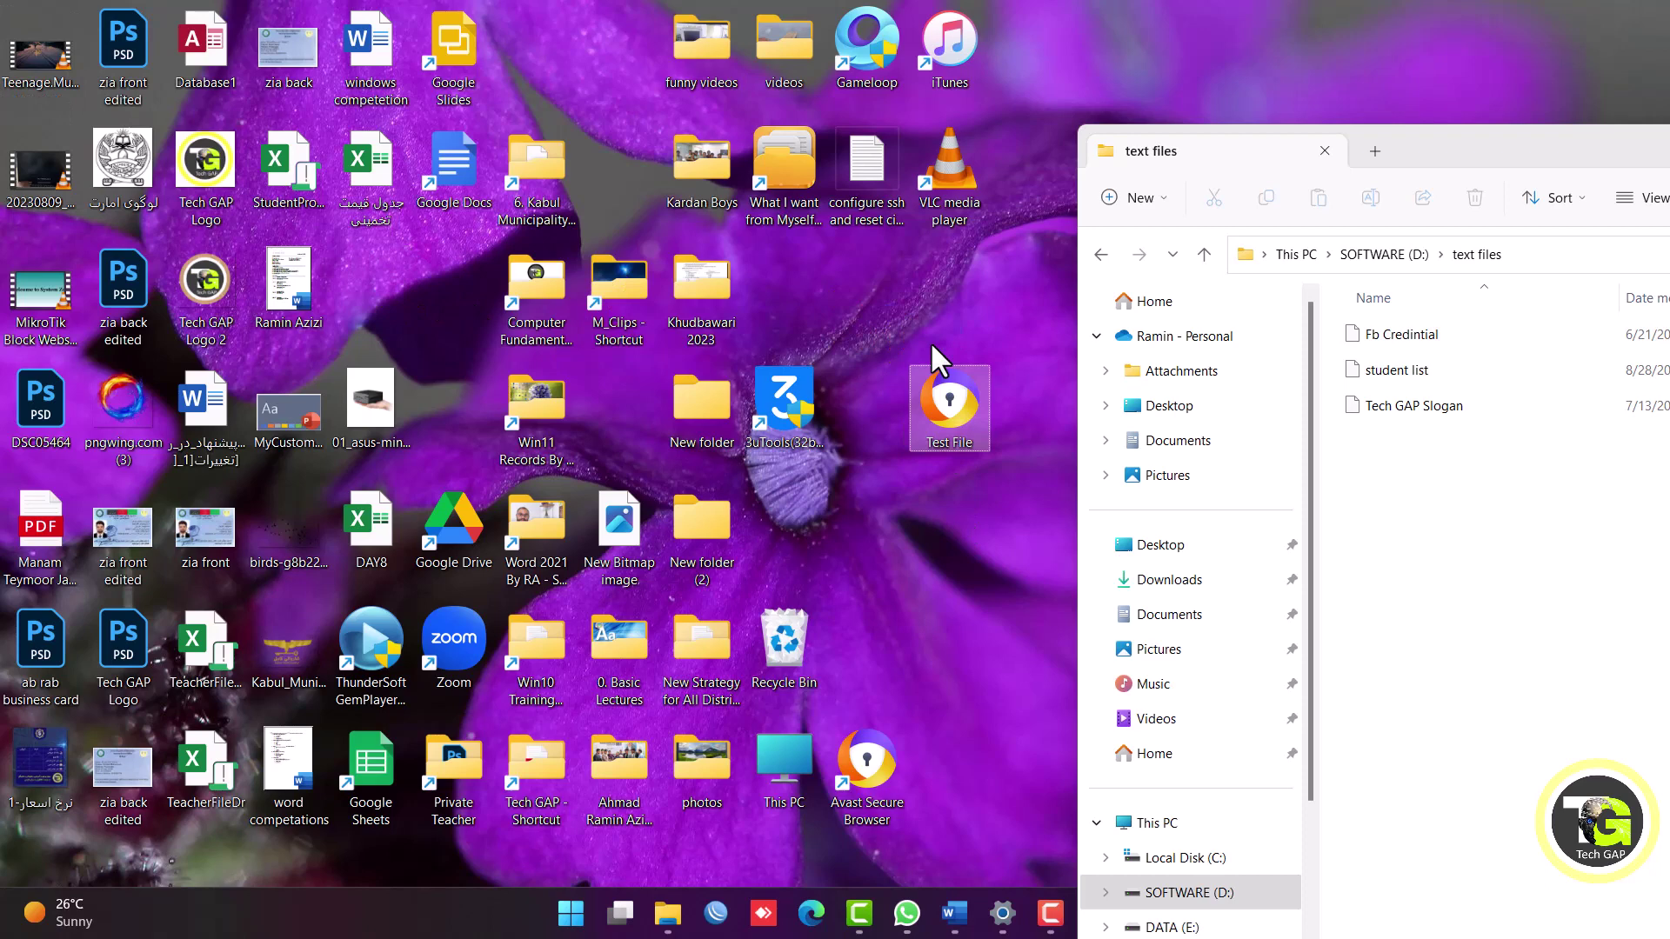
pyautogui.click(940, 520)
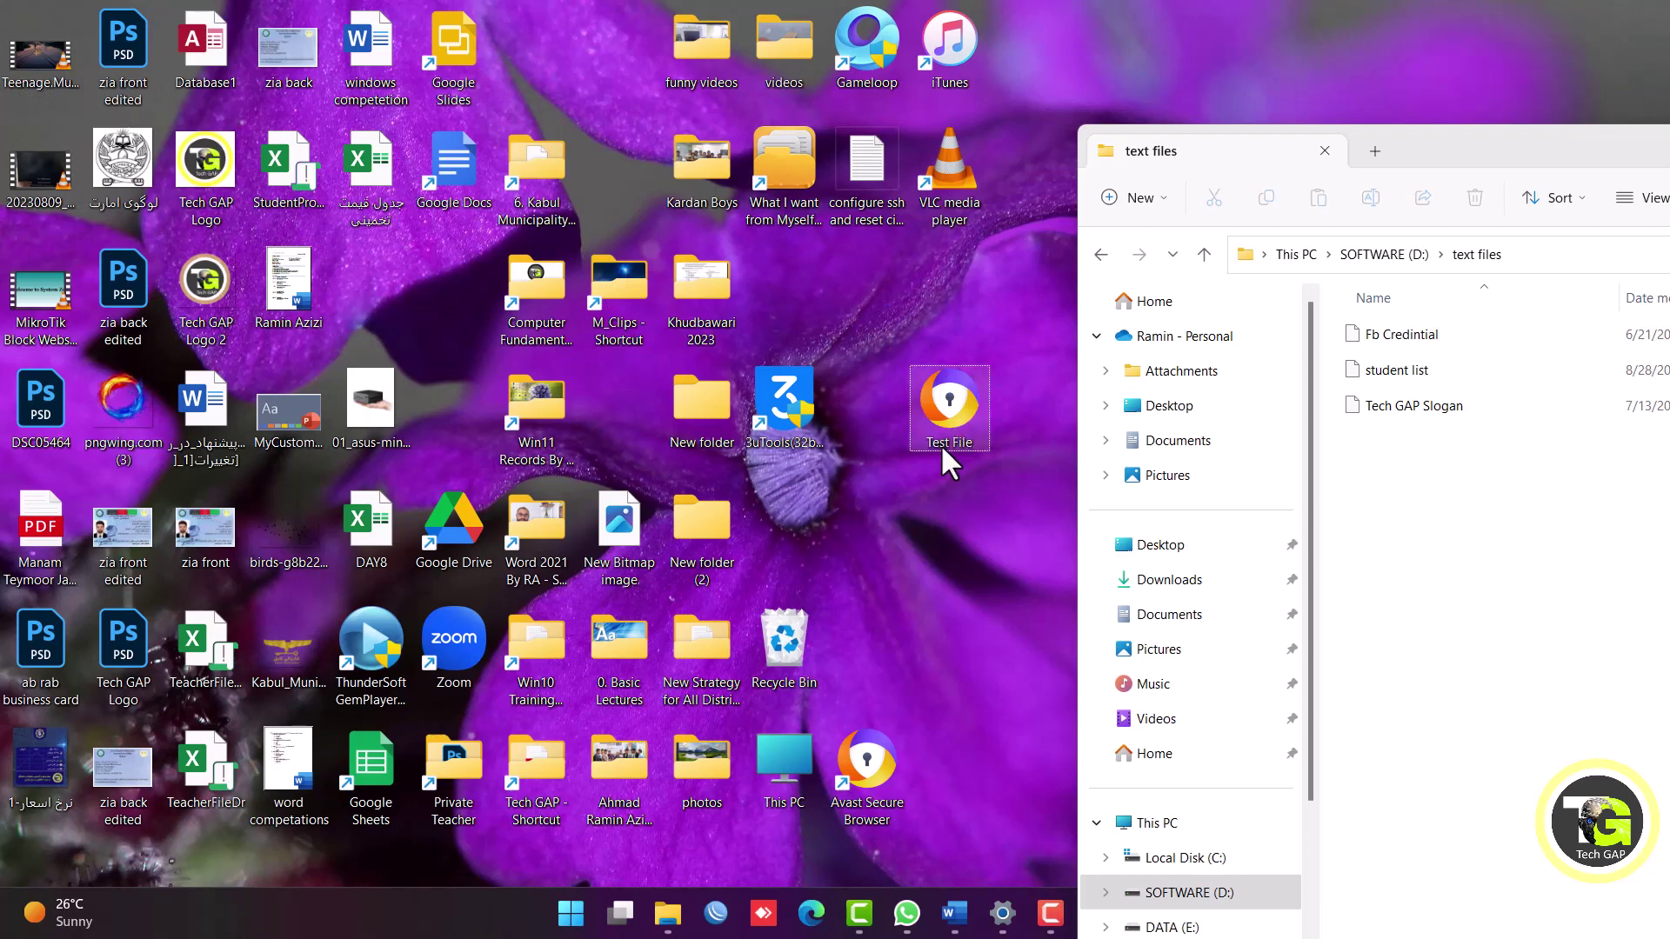
pyautogui.click(953, 445)
pyautogui.press('F2')
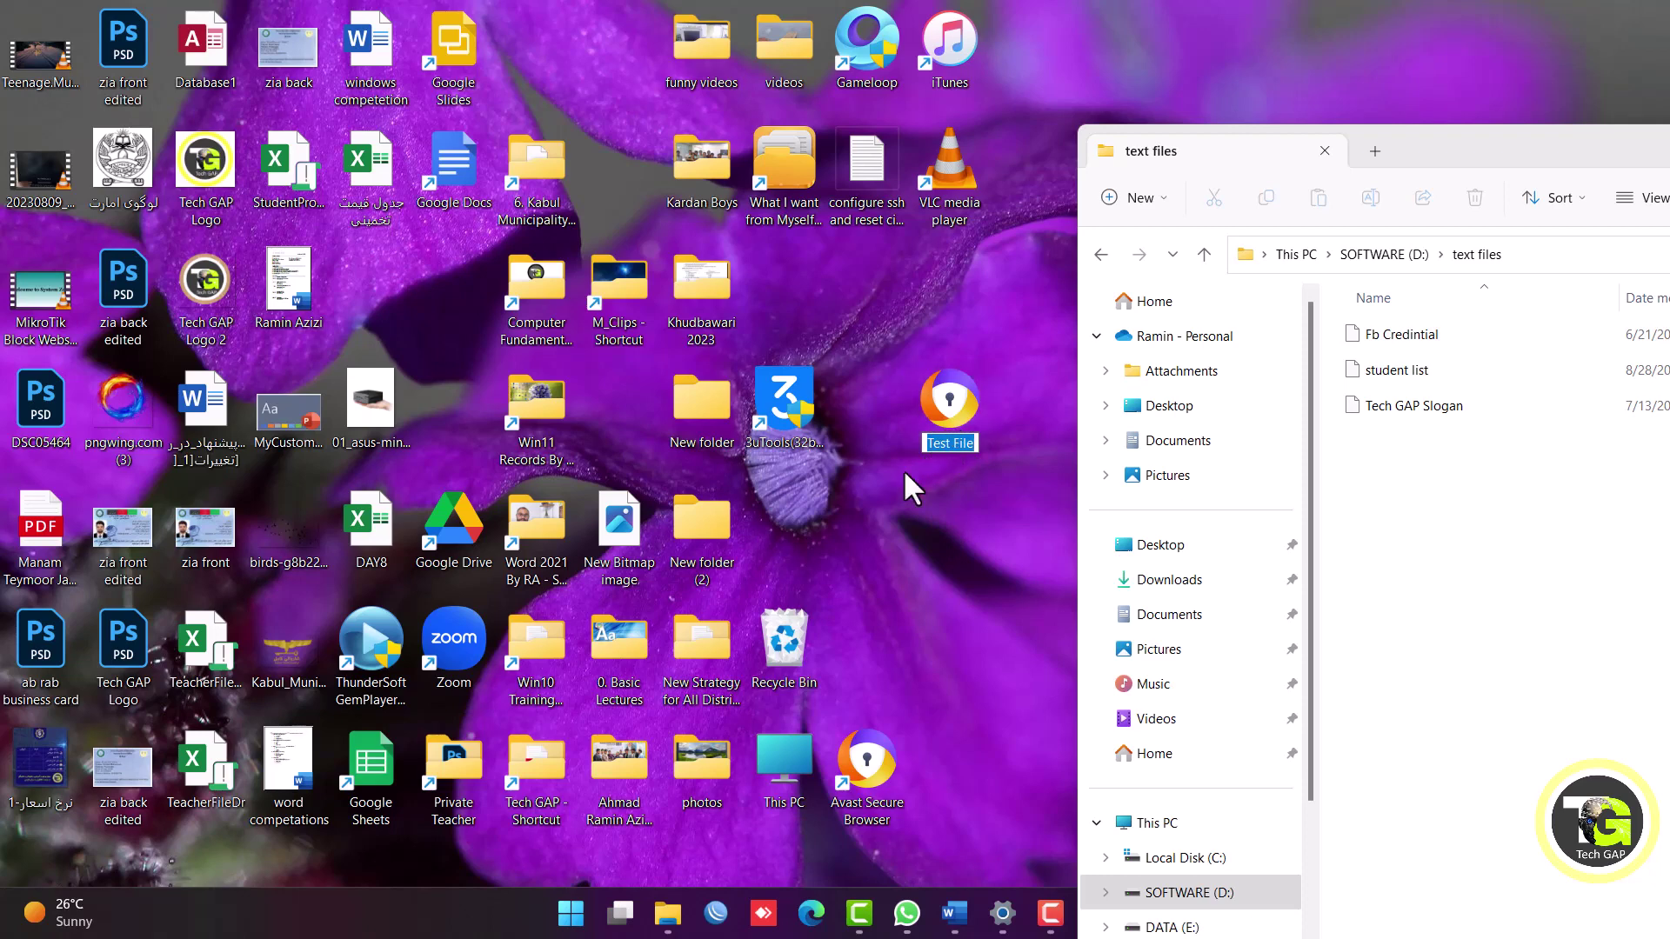
pyautogui.write('tech gap')
pyautogui.press('Return')
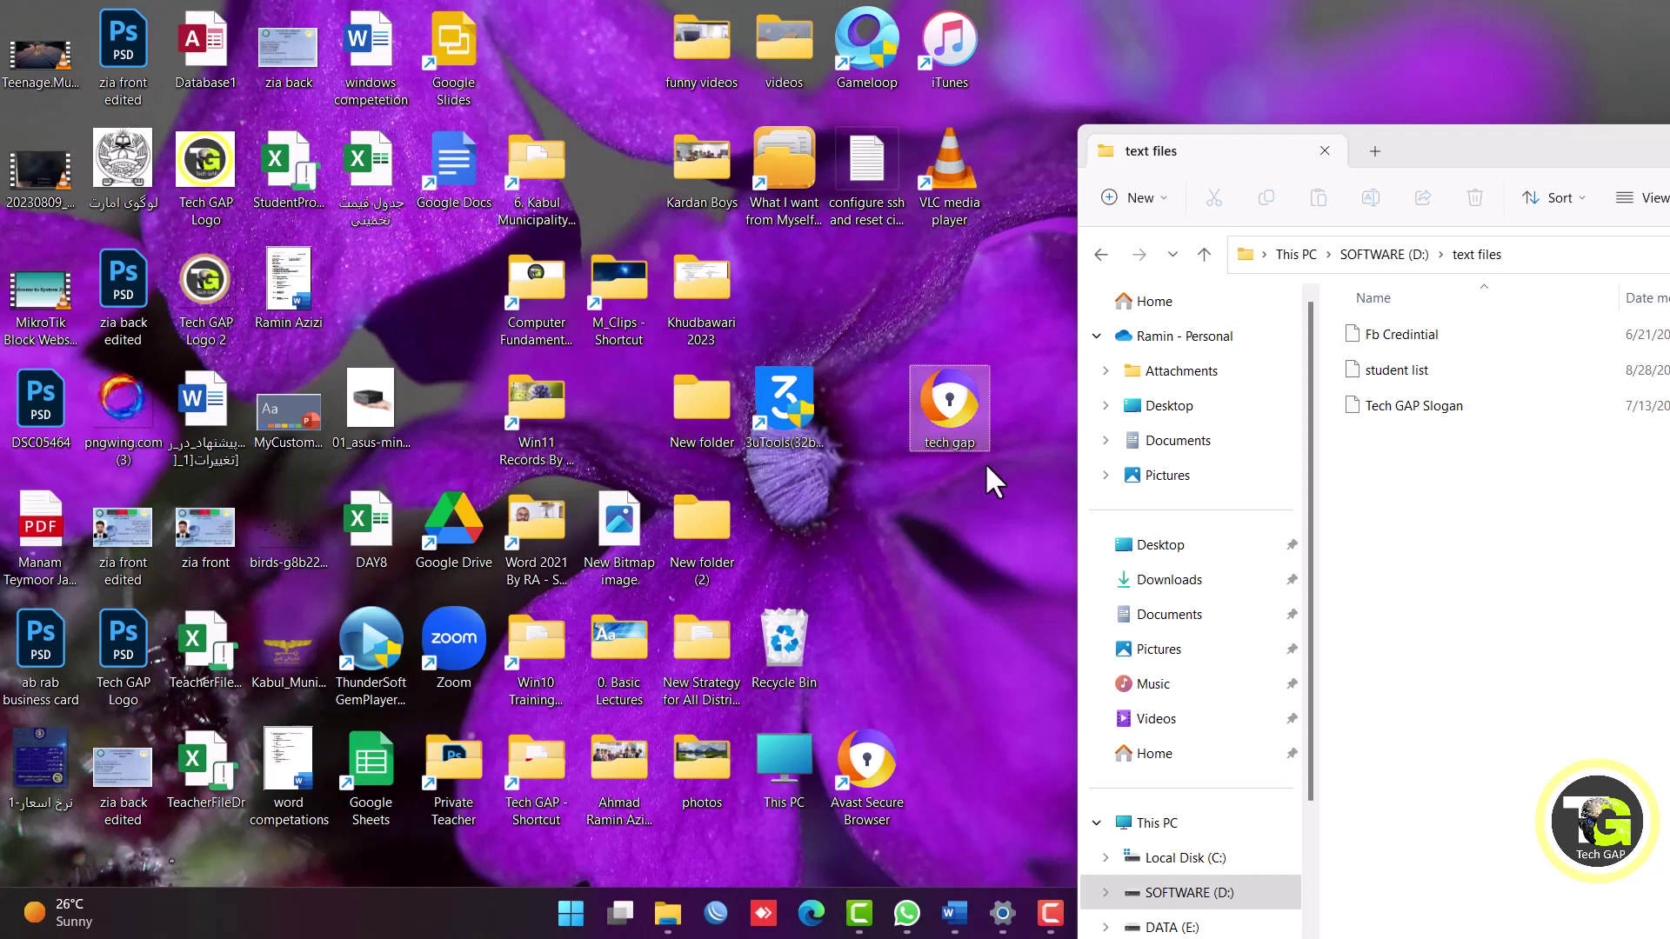
pyautogui.rightClick(946, 484)
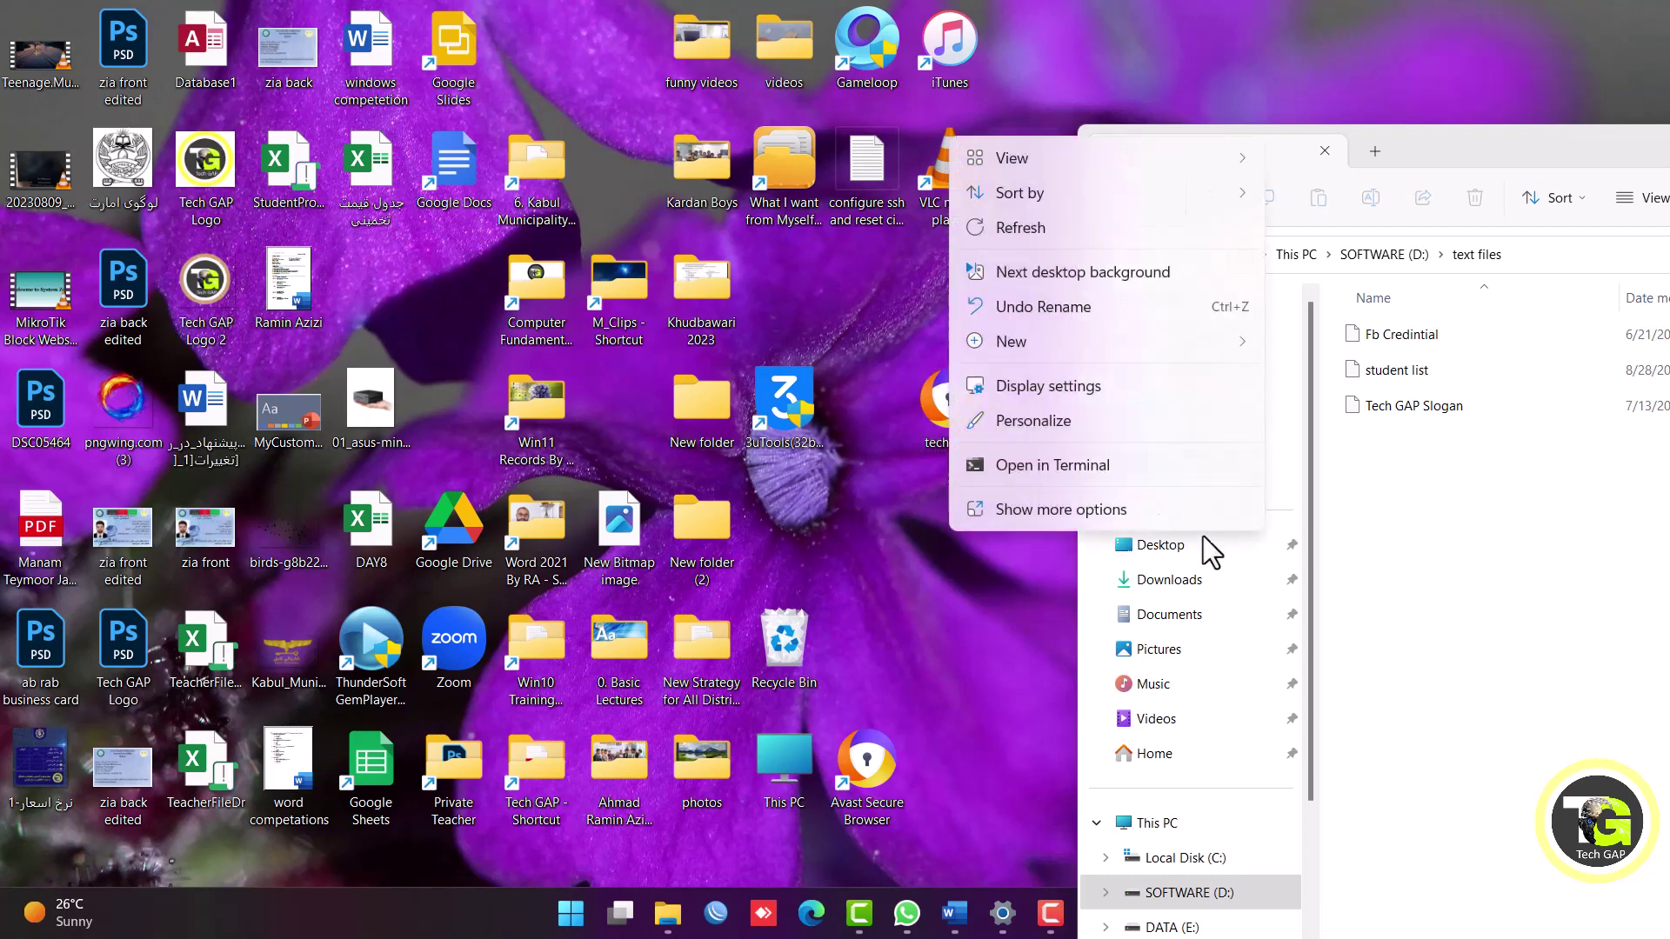
pyautogui.click(1040, 309)
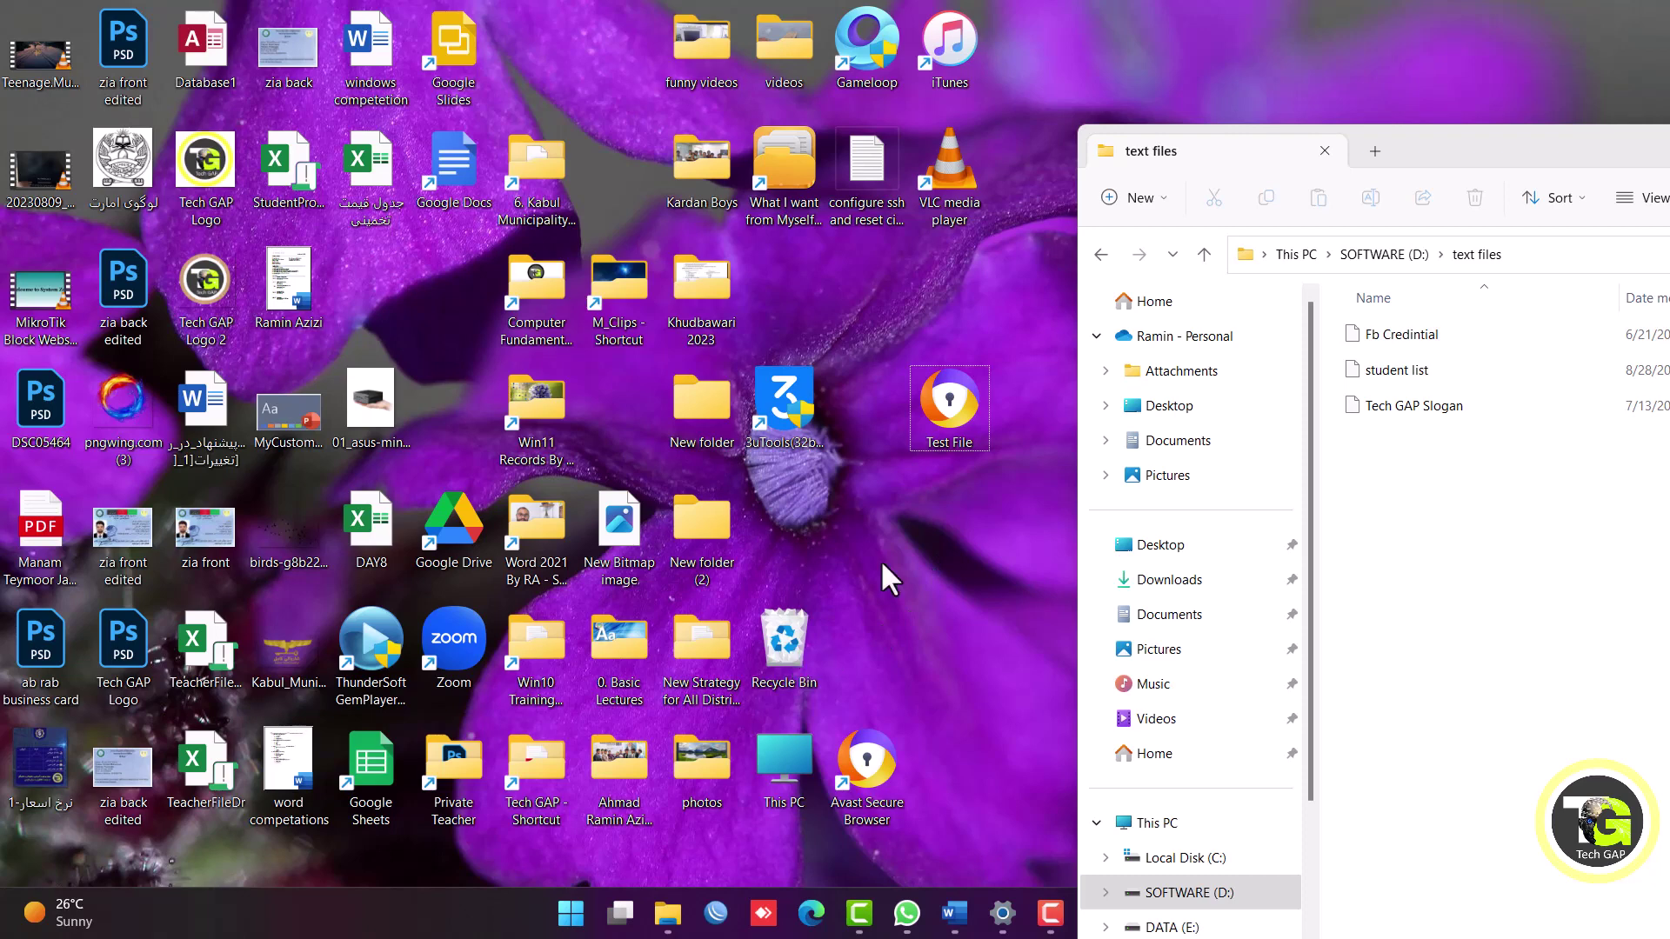
# Delete Test File from the desktop into the Recycle Bin, then dismiss the desktop menu.
pyautogui.rightClick(947, 396)
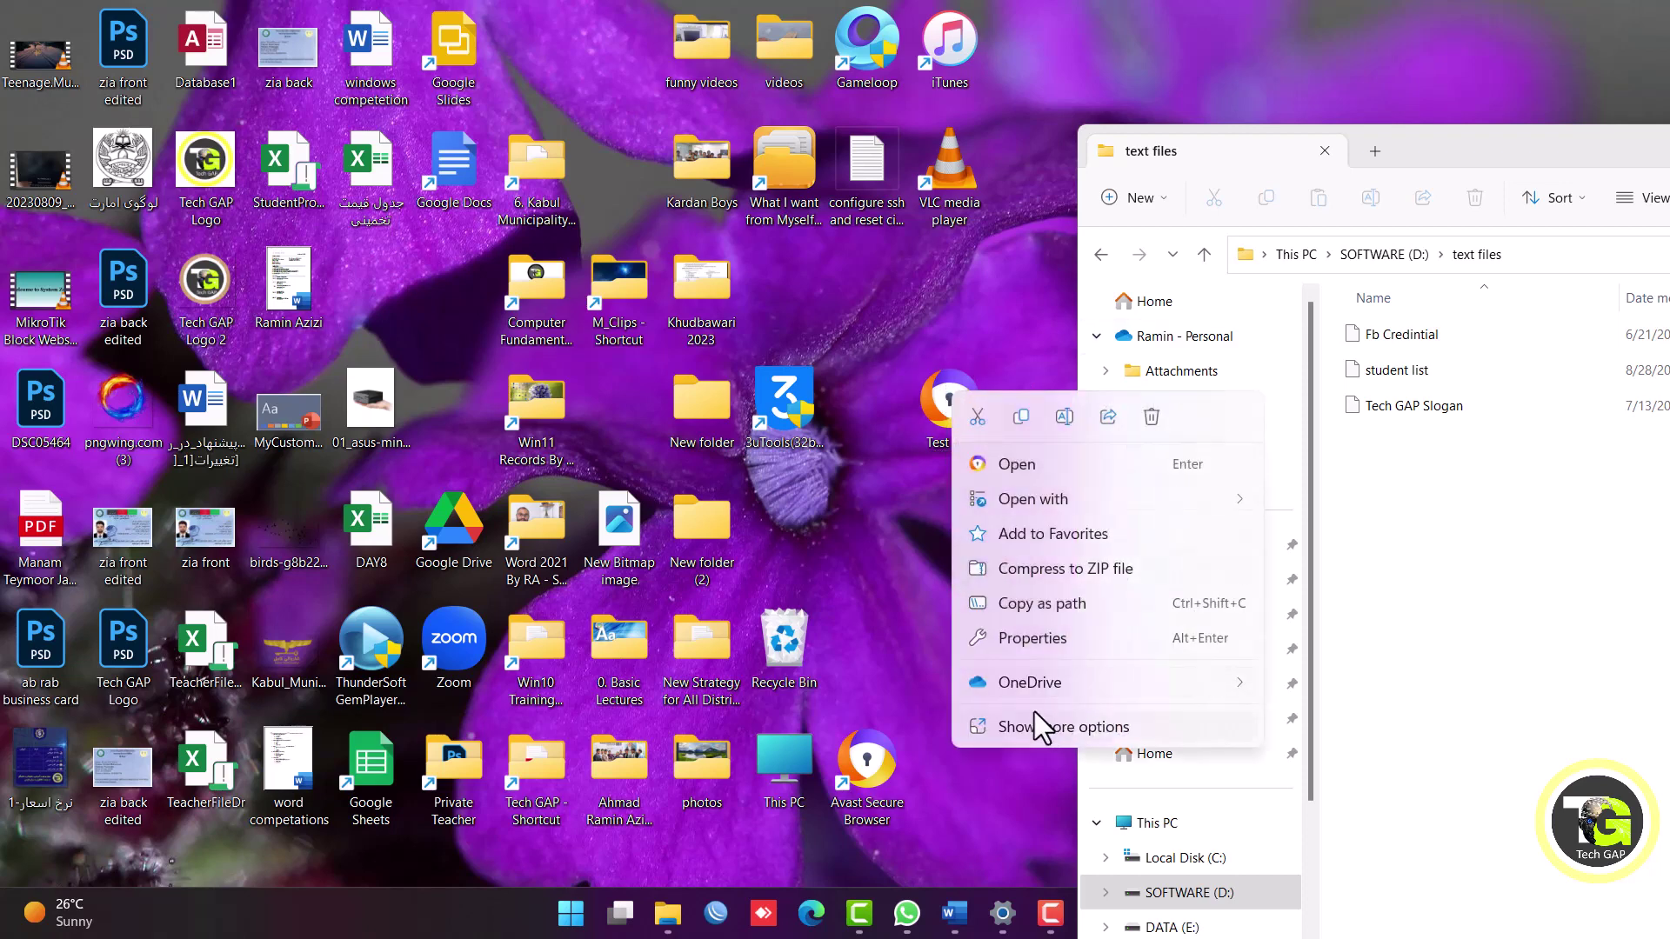
pyautogui.click(1153, 418)
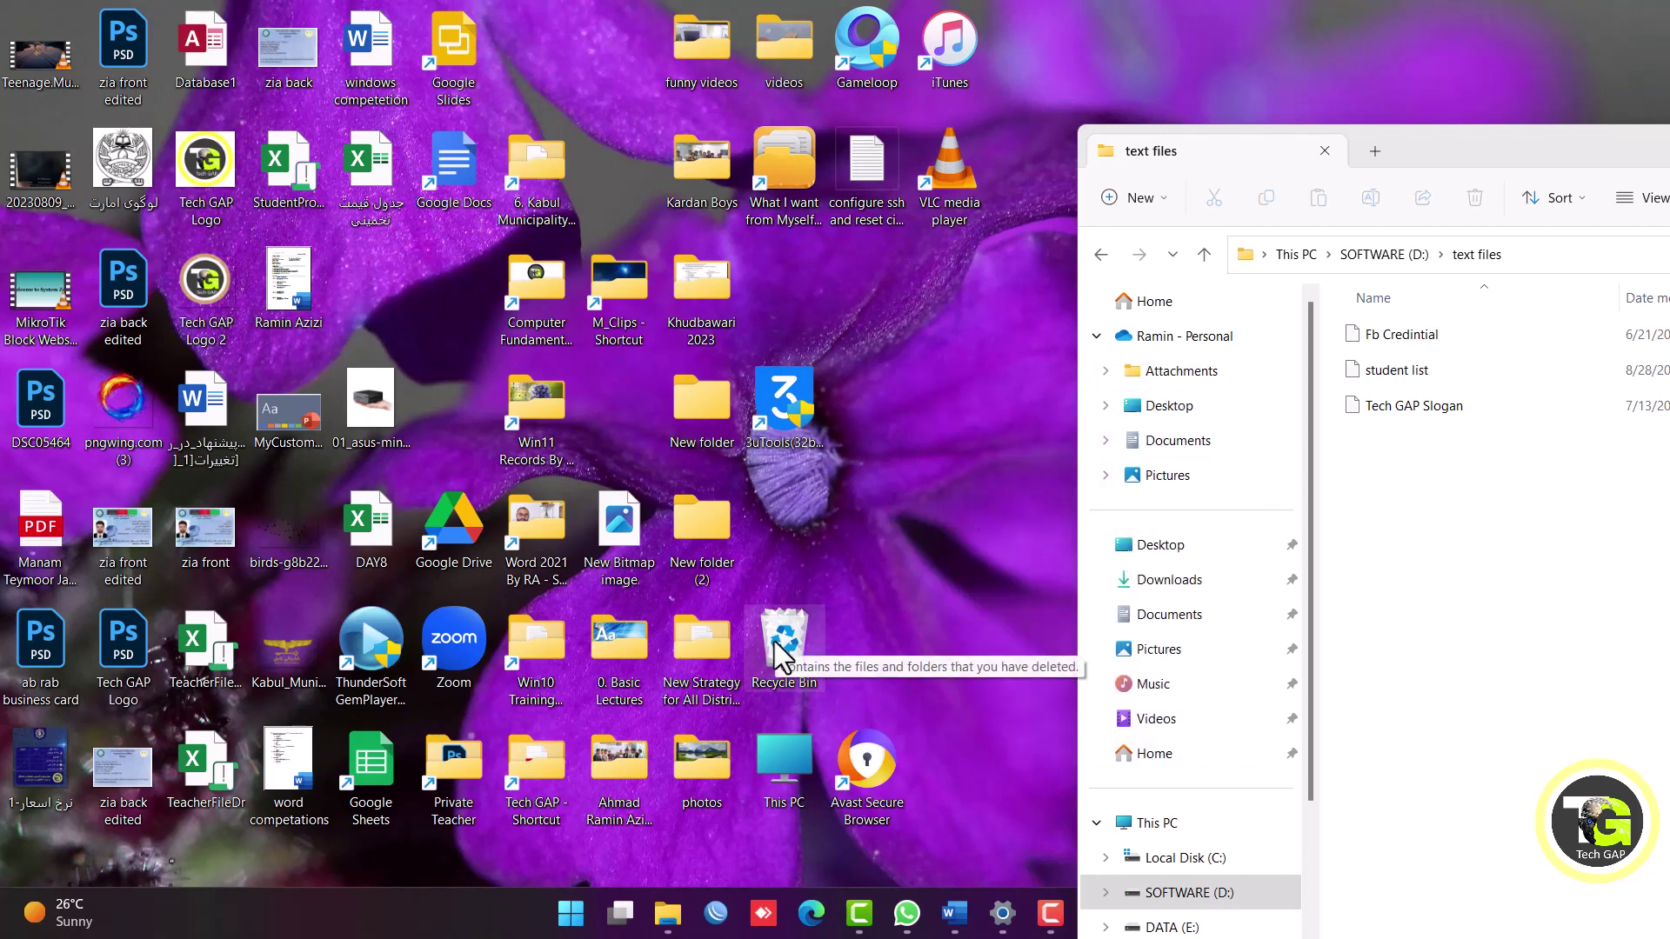
pyautogui.rightClick(877, 393)
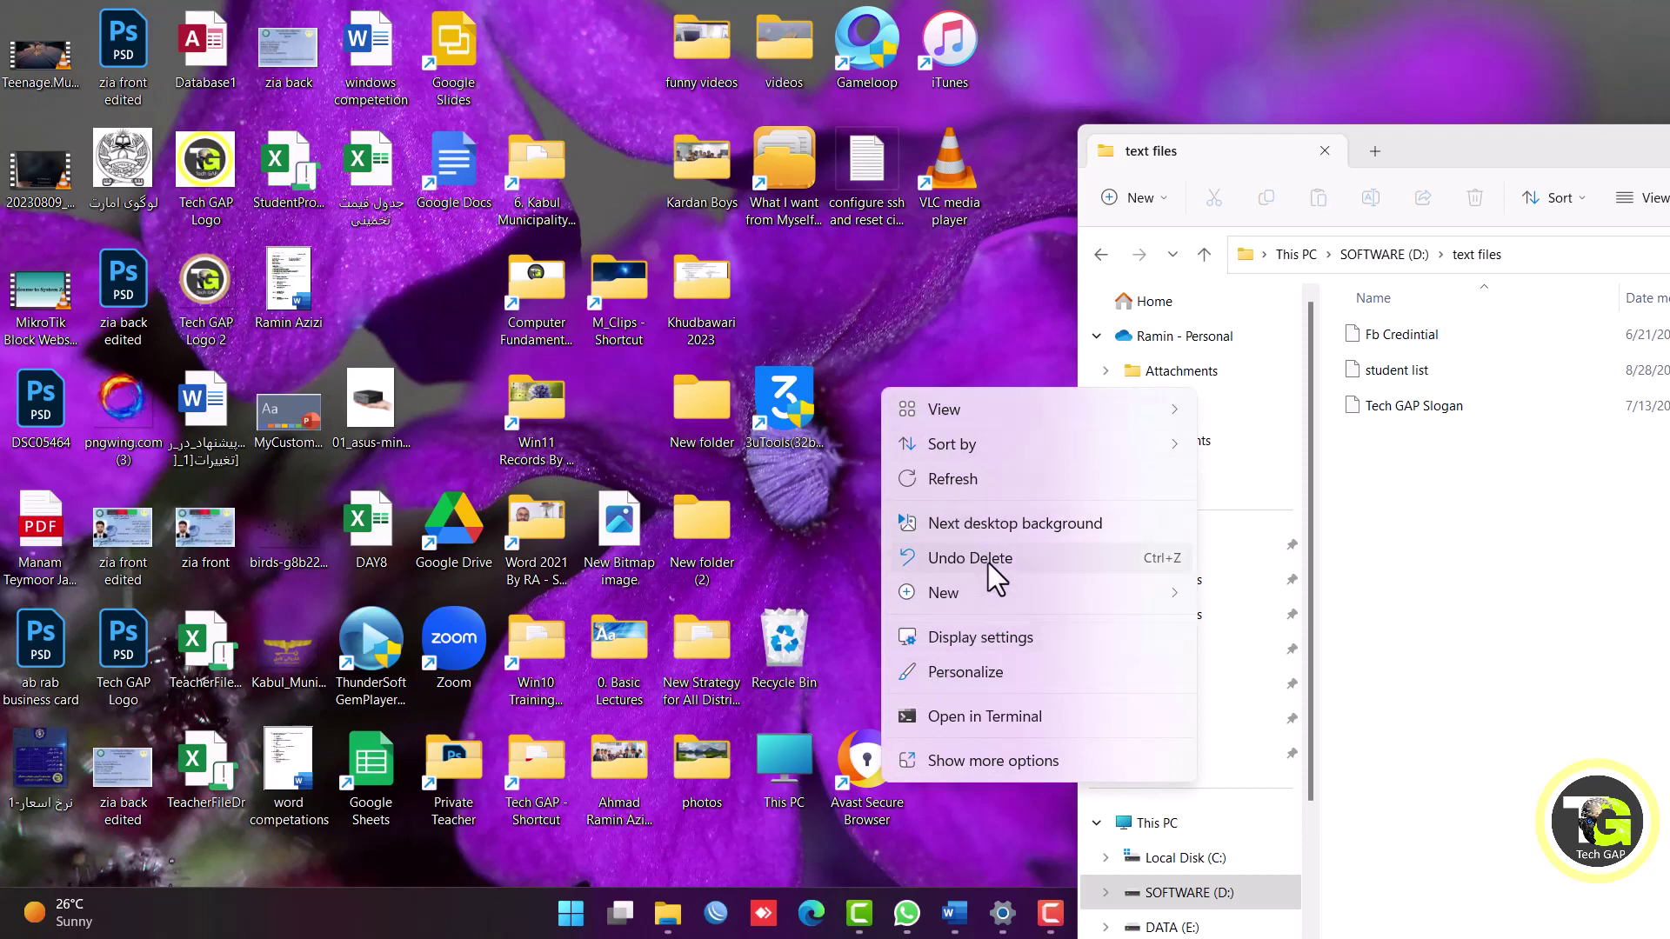
pyautogui.click(995, 266)
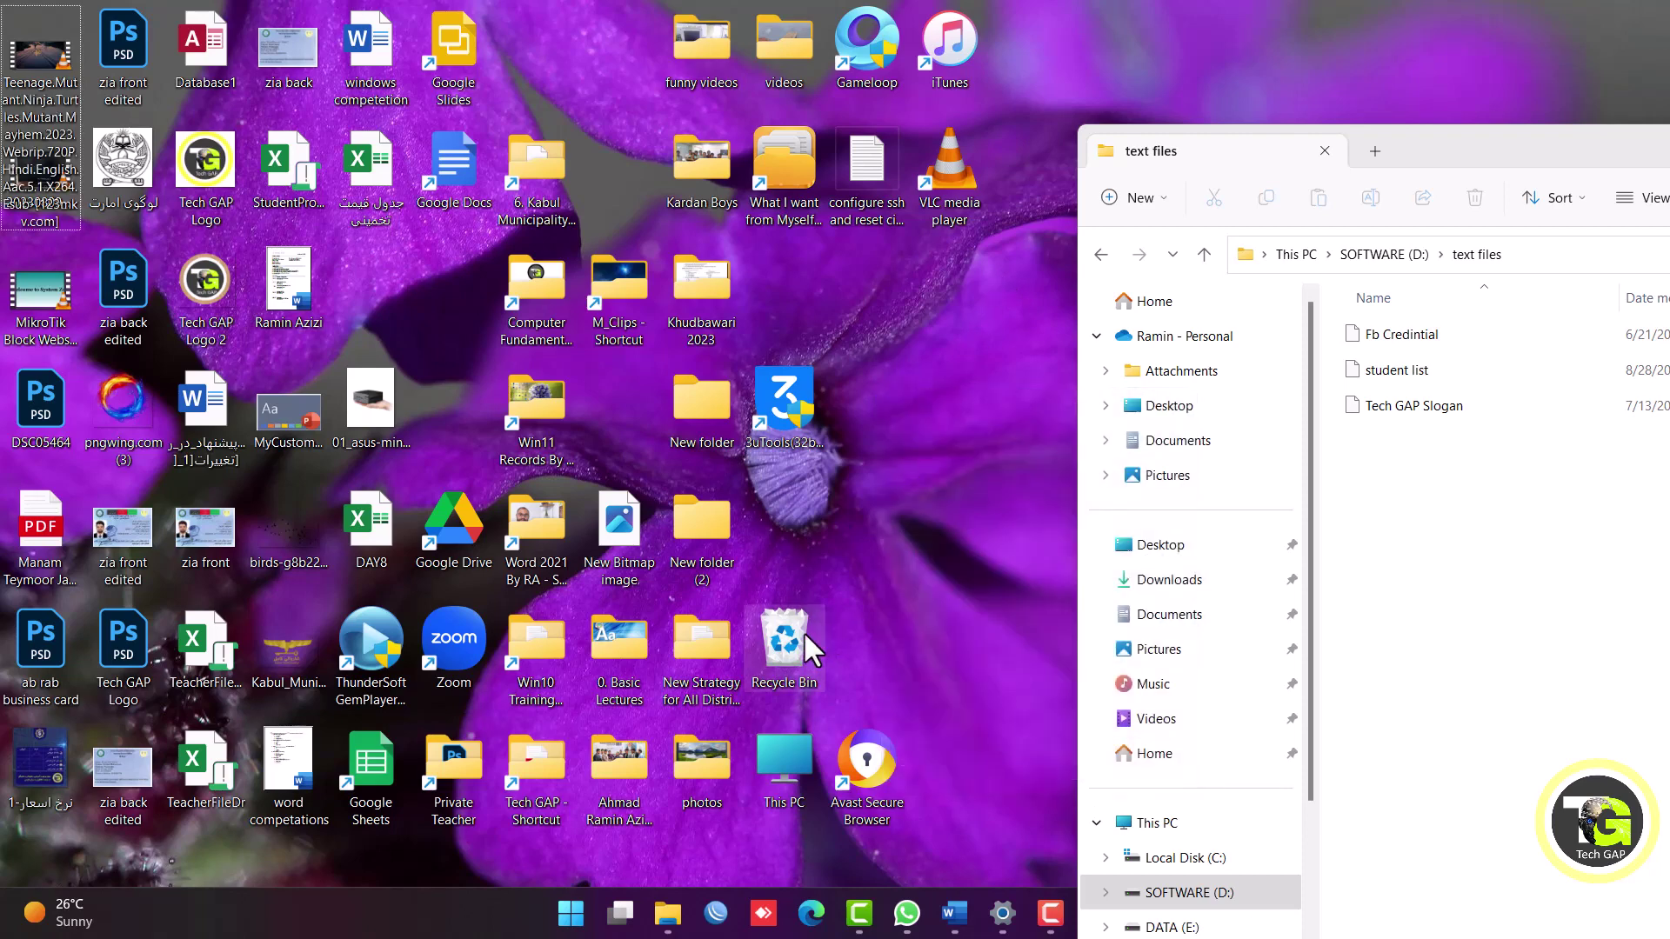
# Open the Recycle Bin, restore Test File to its original location, and close the window.
pyautogui.doubleClick(804, 632)
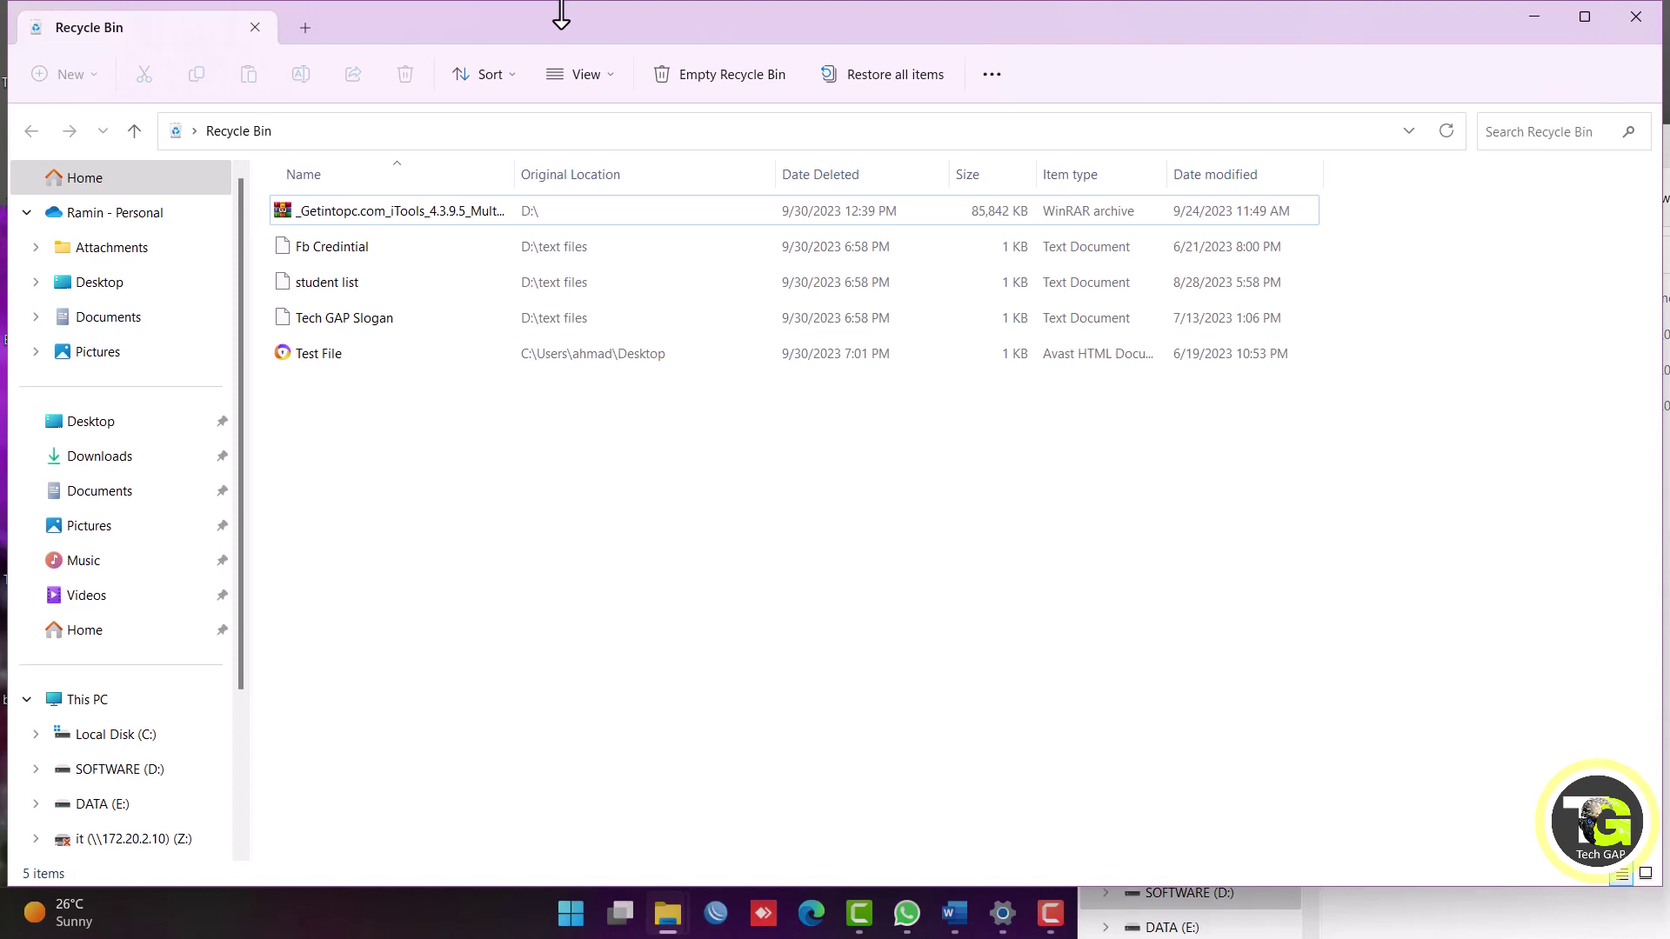
pyautogui.doubleClick(742, 4)
pyautogui.click(328, 365)
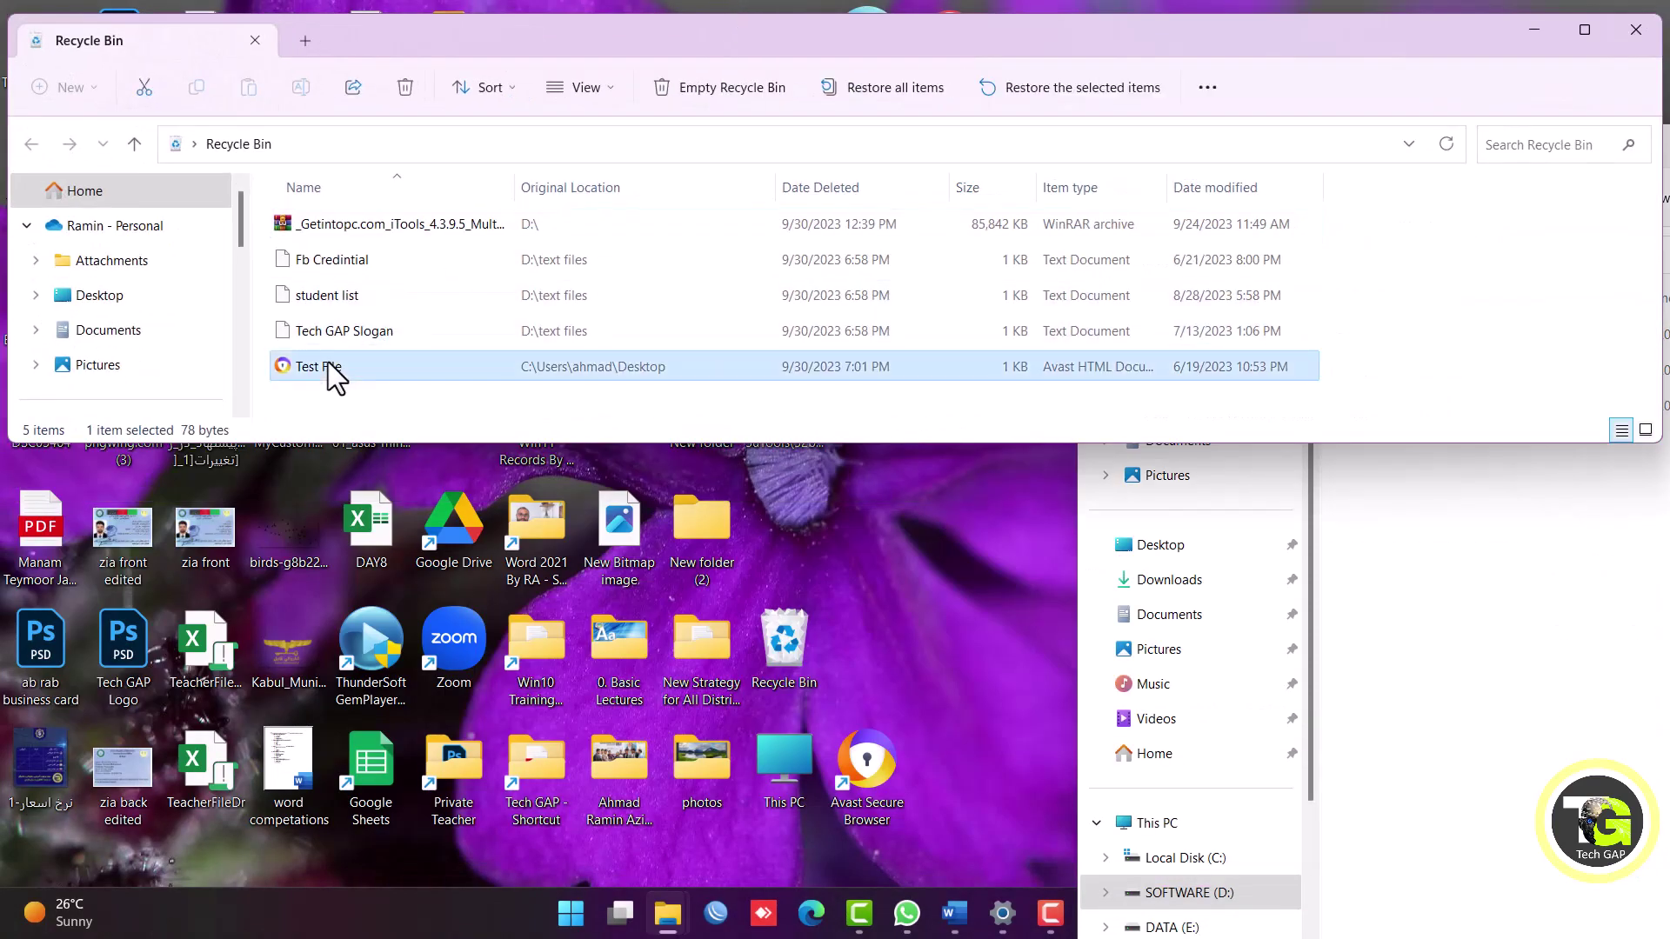
pyautogui.rightClick(304, 368)
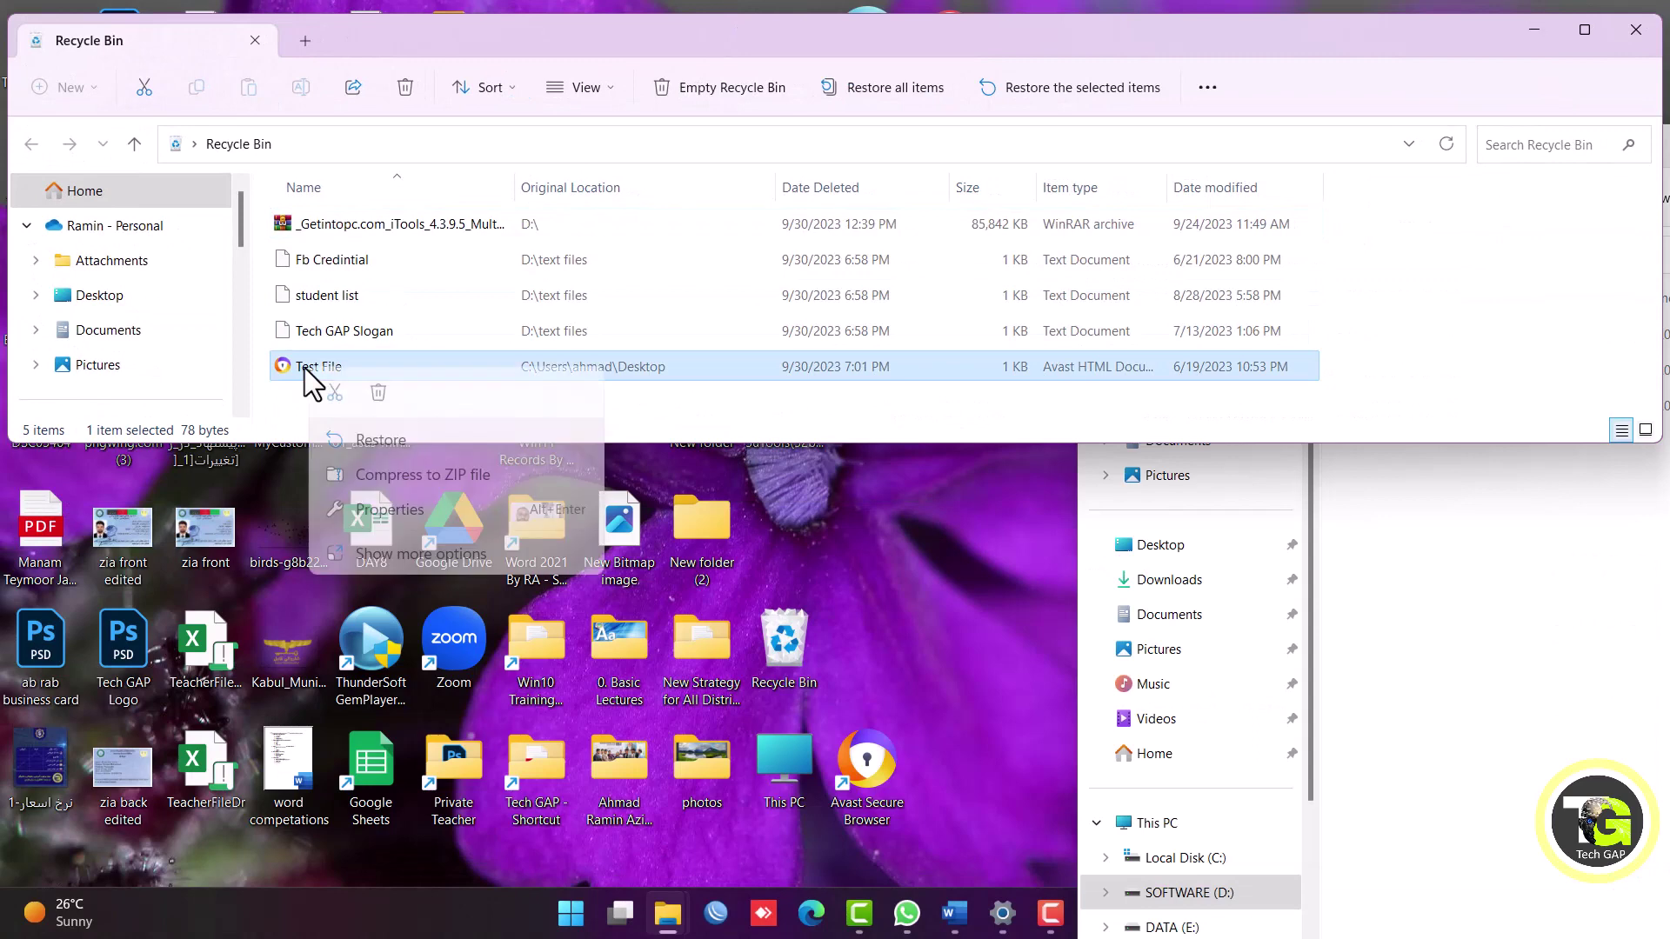
pyautogui.click(414, 451)
pyautogui.click(1641, 37)
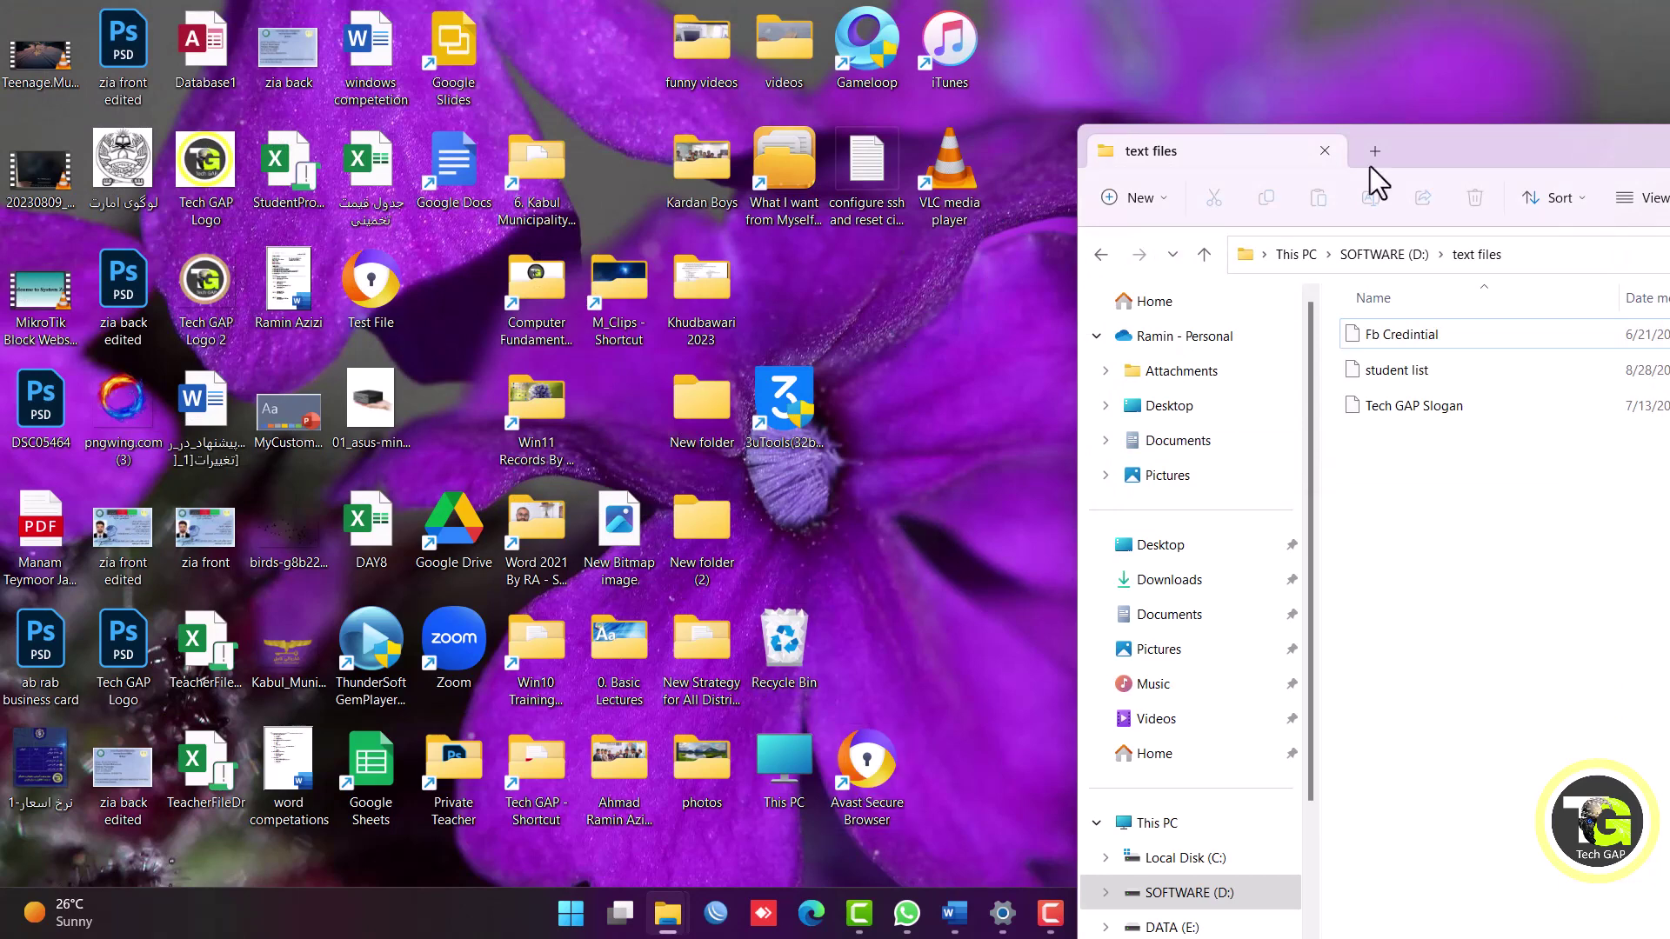
# Drag Test File from the desktop into the Recycle Bin.
pyautogui.moveTo(1428, 155); pyautogui.dragTo(1258, 233)
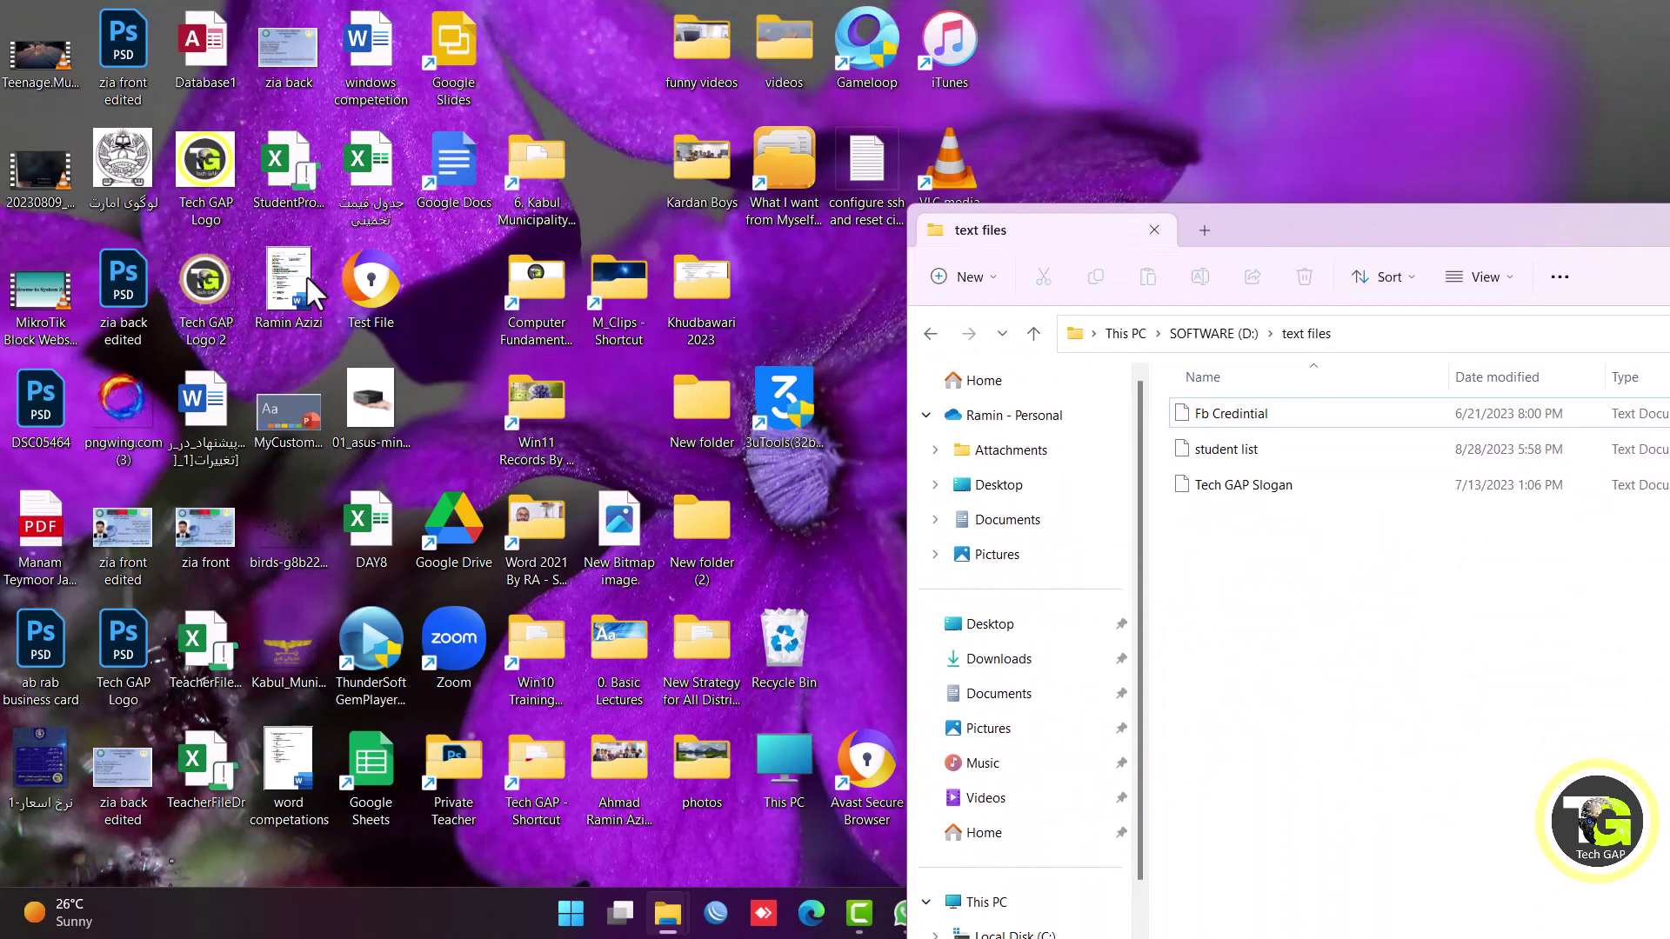
pyautogui.click(372, 296)
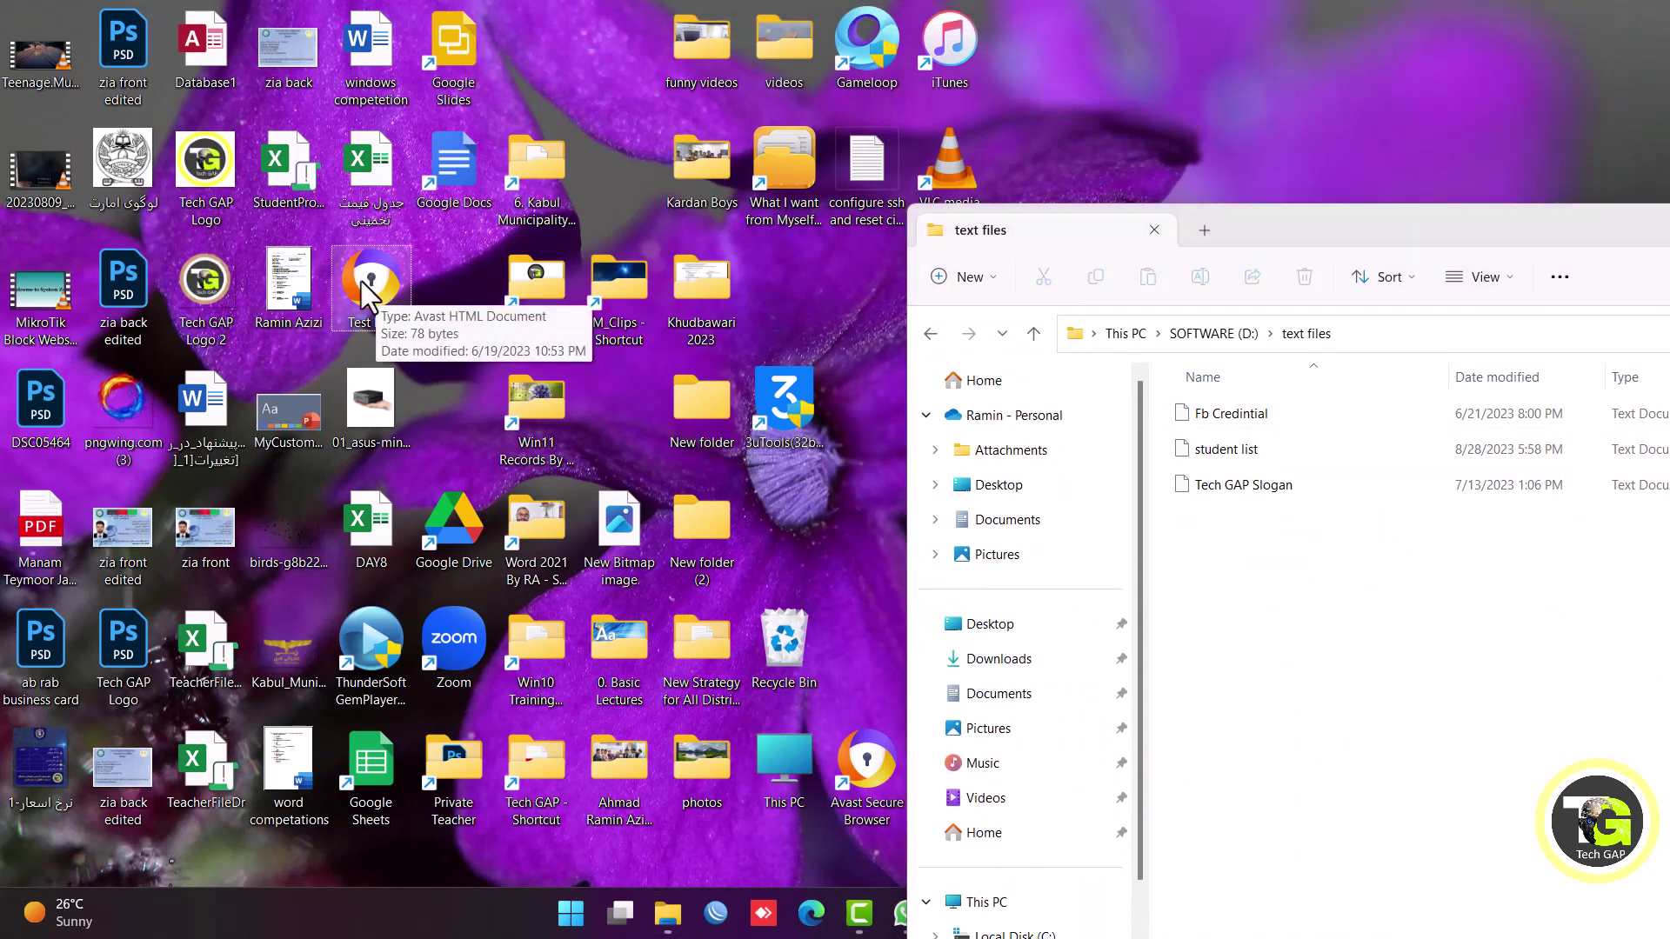
pyautogui.moveTo(372, 279); pyautogui.dragTo(781, 650)
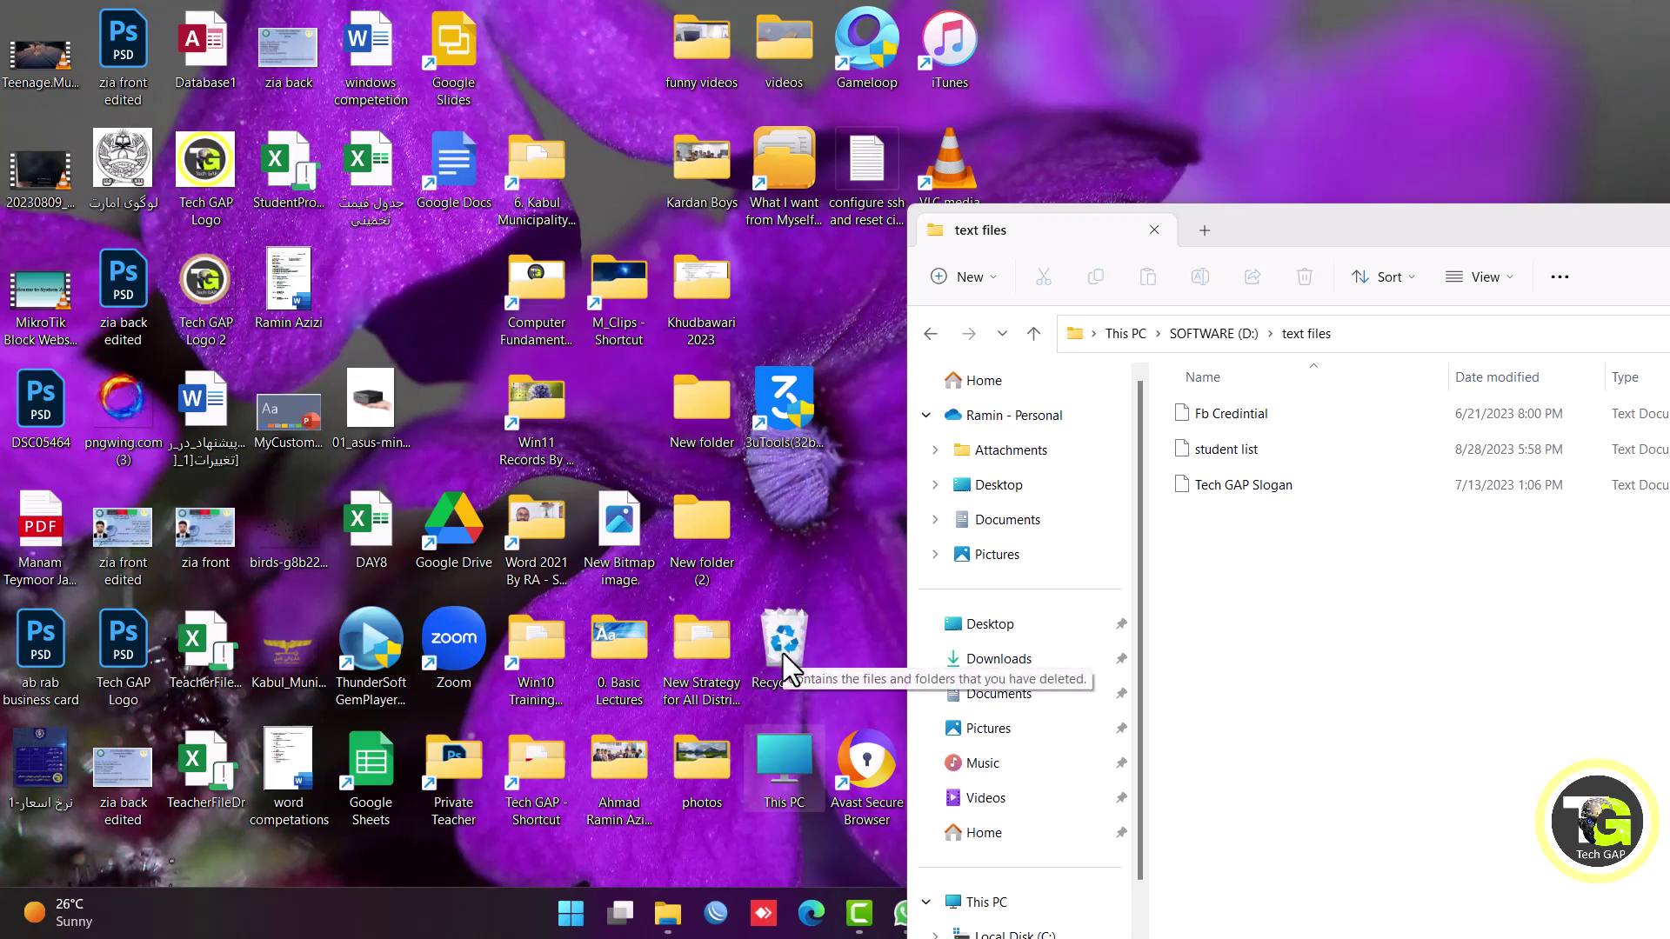
# Empty the Recycle Bin, confirming permanent deletion of the five items.
pyautogui.rightClick(778, 617)
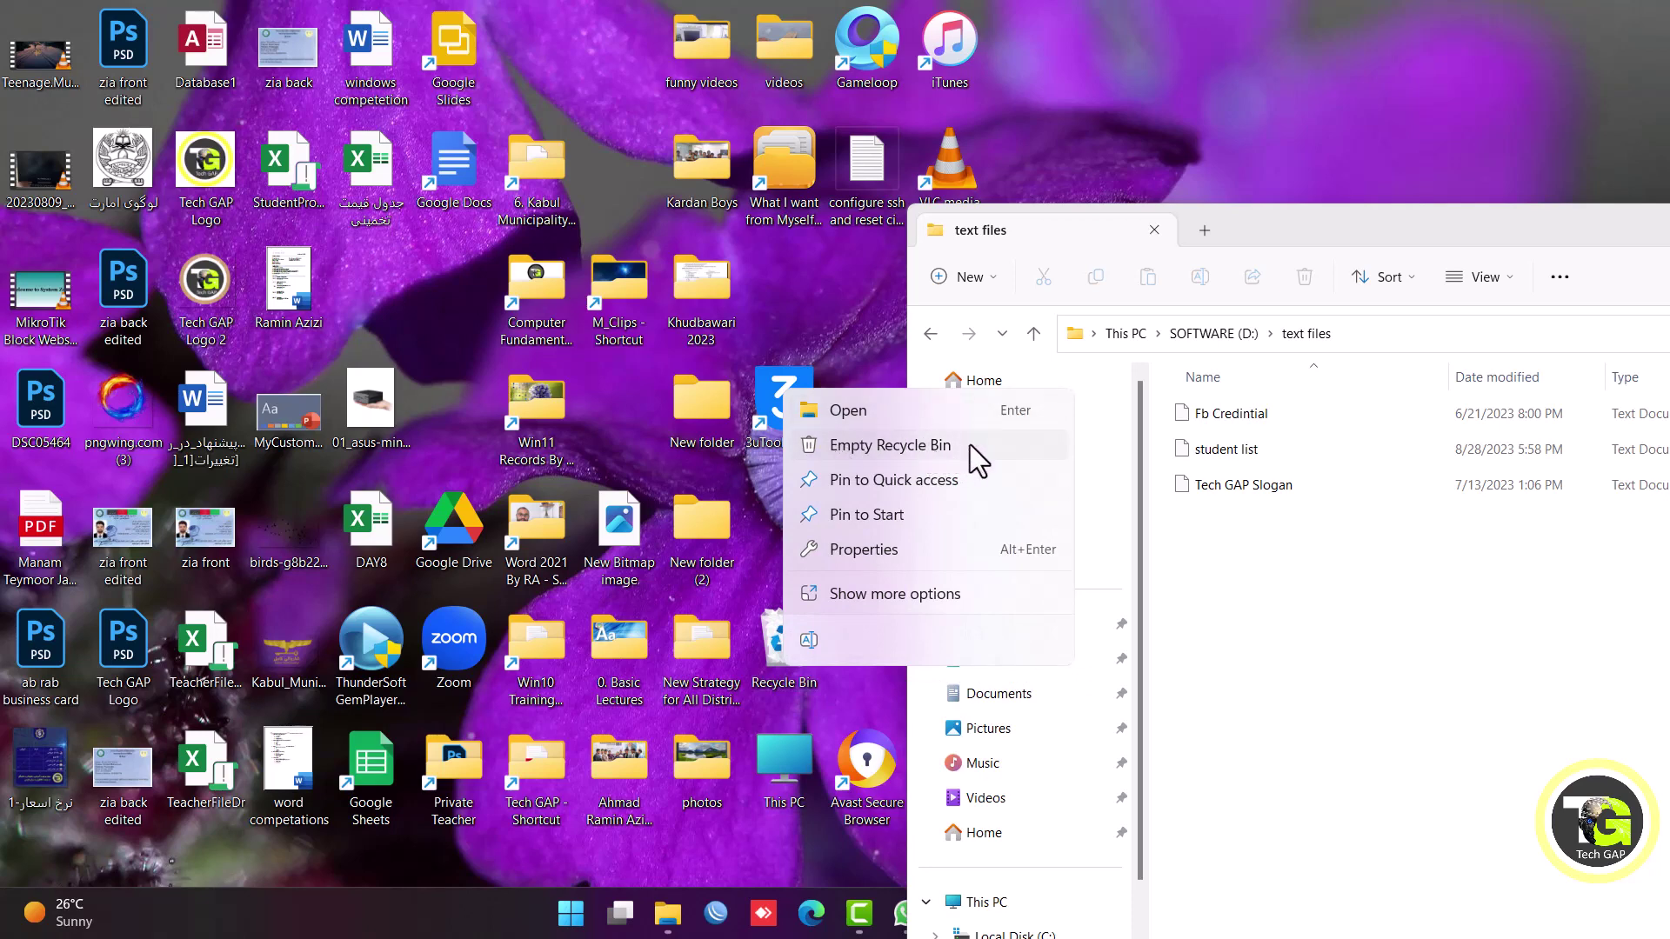
pyautogui.click(969, 445)
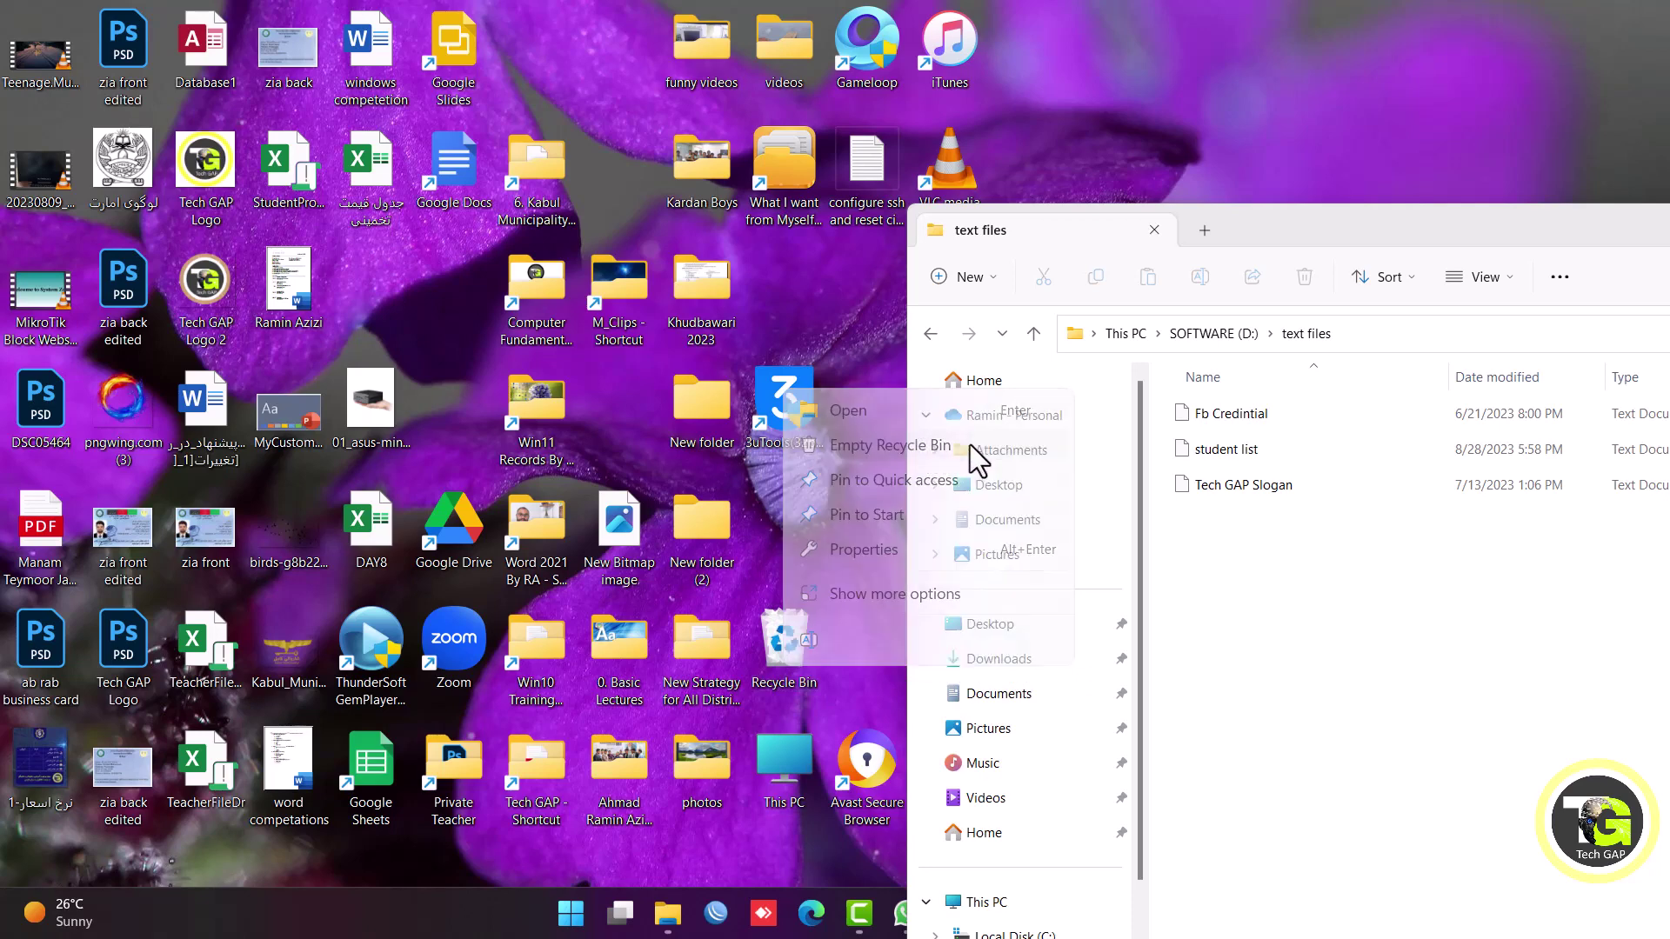
pyautogui.click(906, 477)
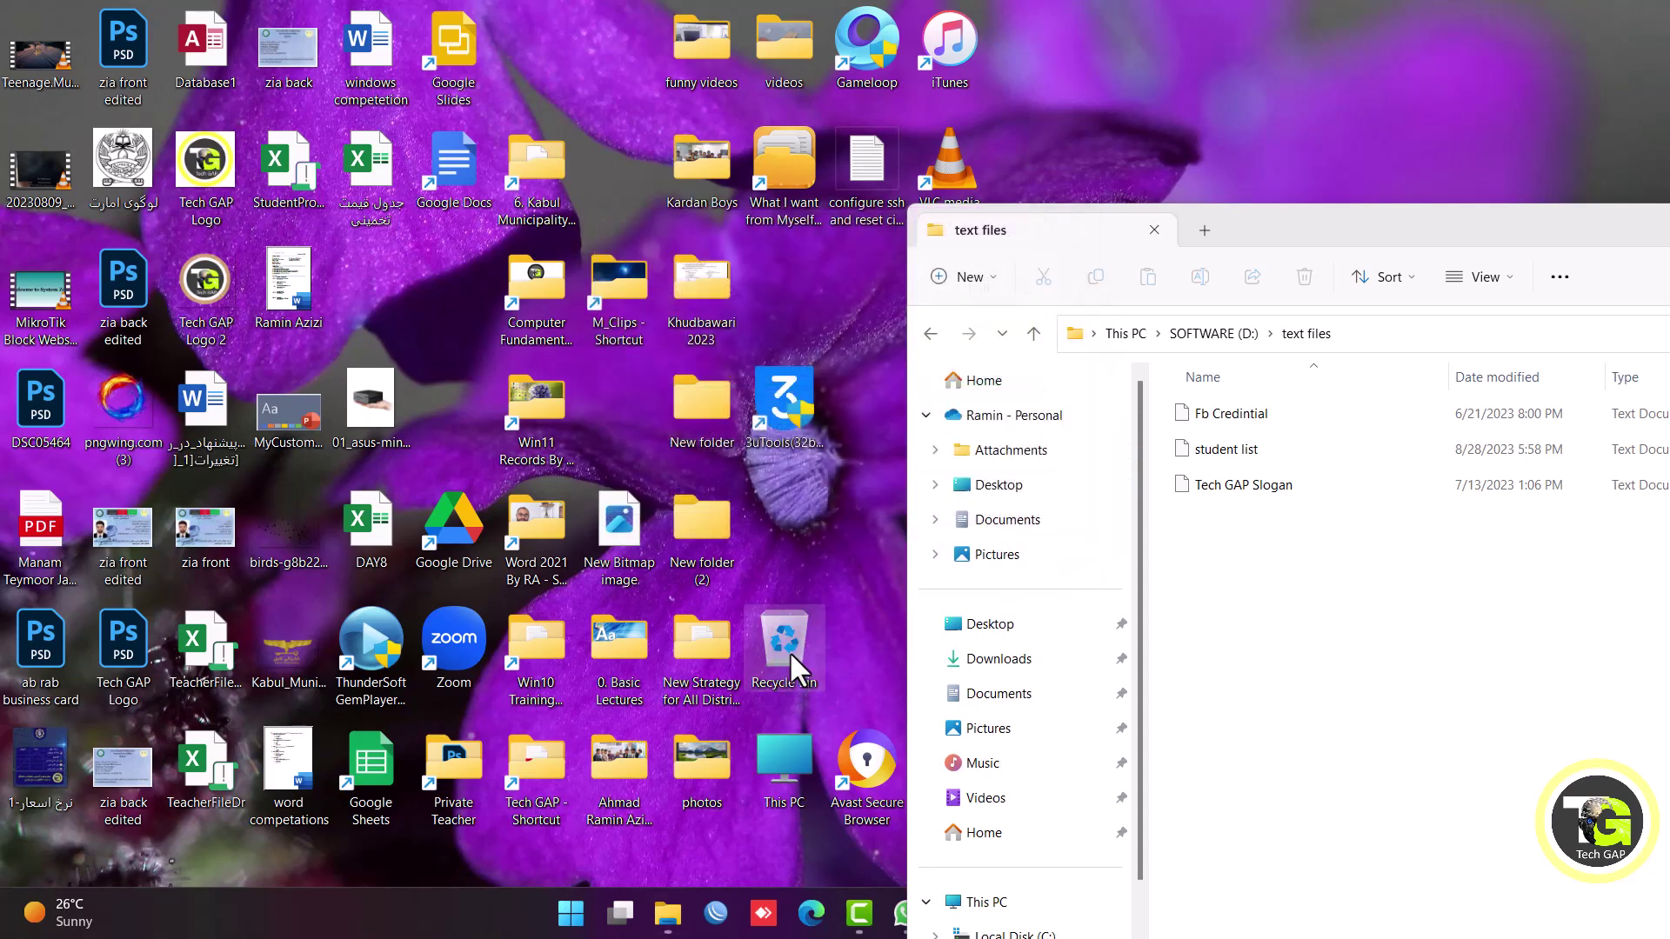
# Dismiss the desktop menu and move the text files window further right.
pyautogui.rightClick(818, 285)
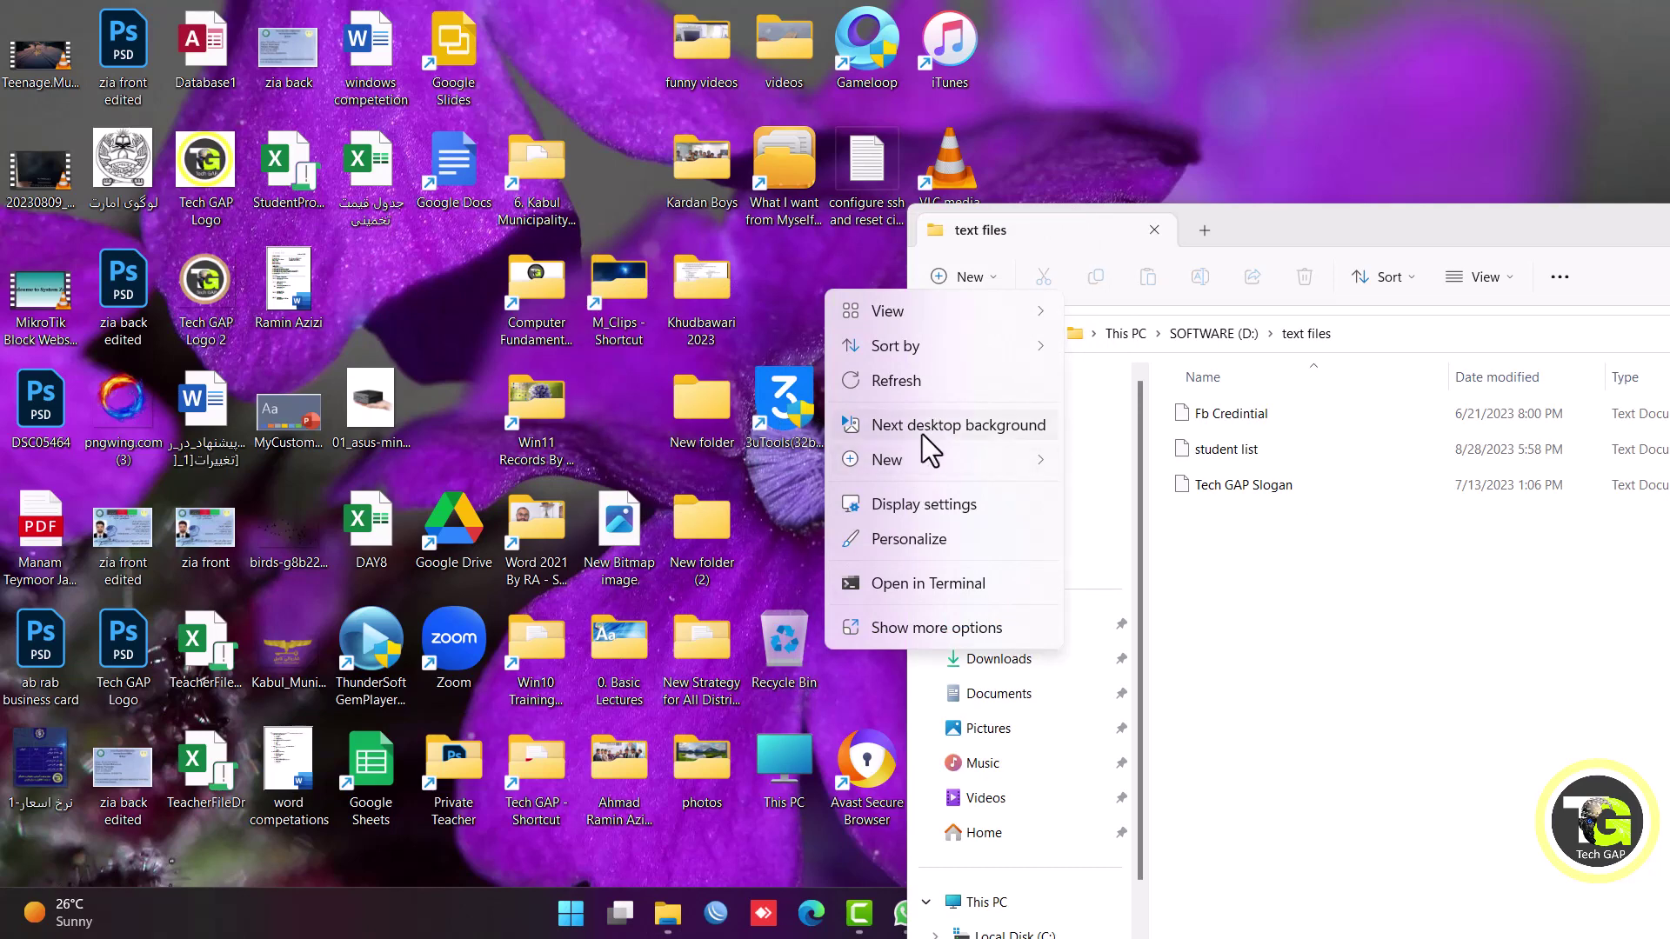
pyautogui.click(757, 693)
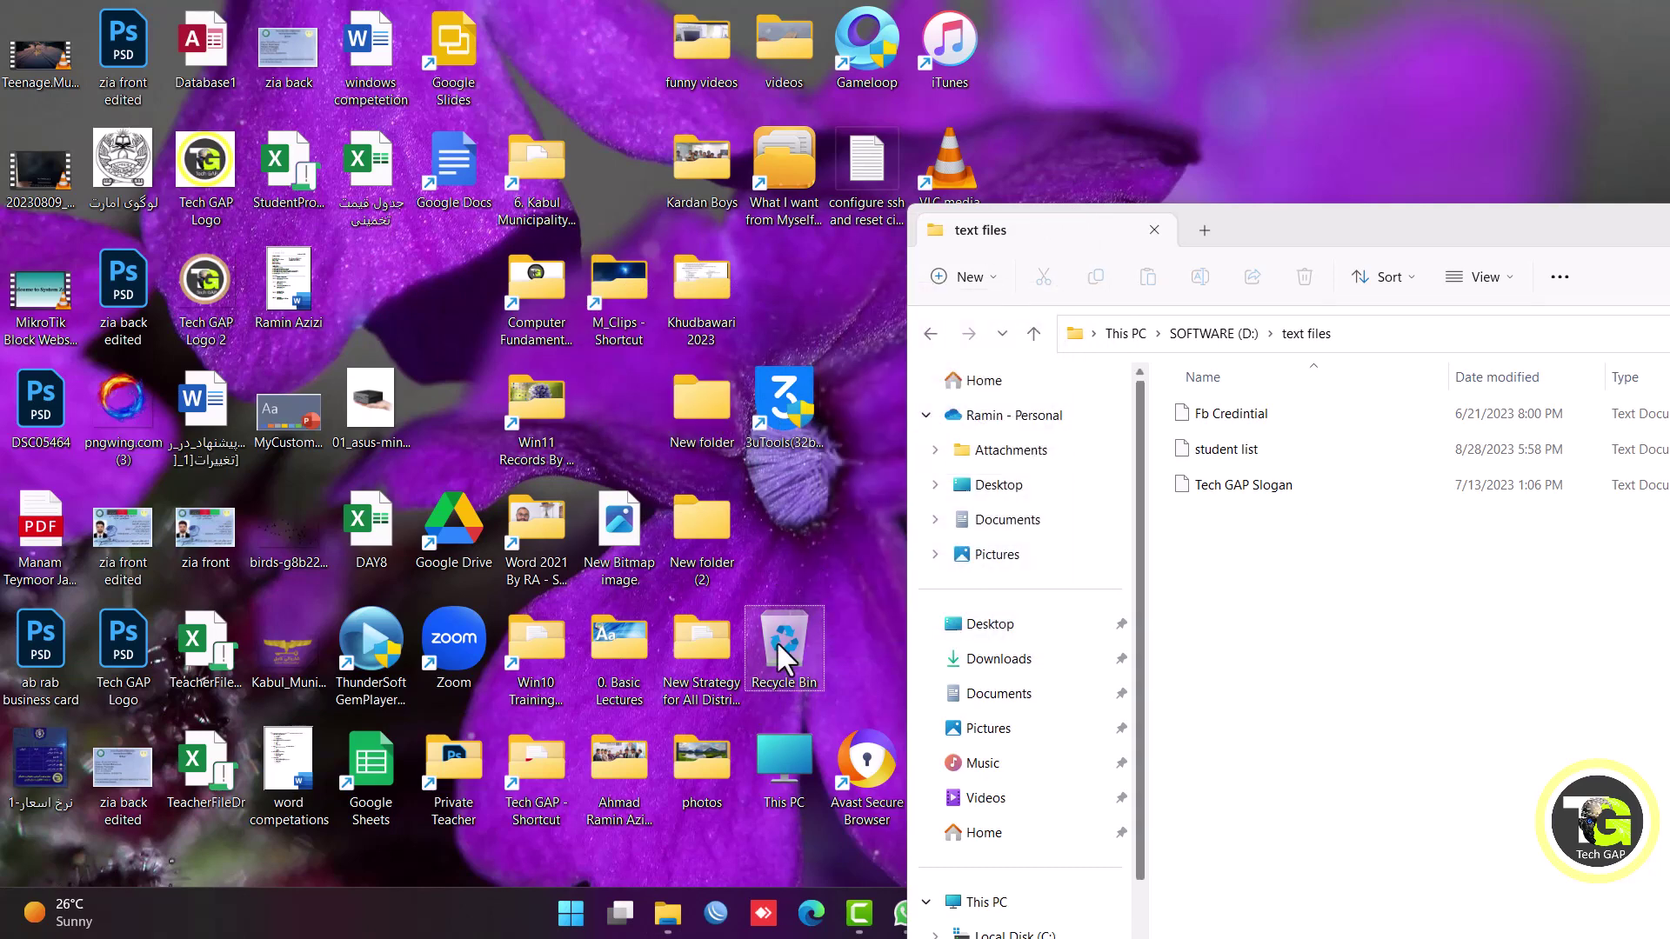
pyautogui.moveTo(1256, 212); pyautogui.dragTo(1373, 226)
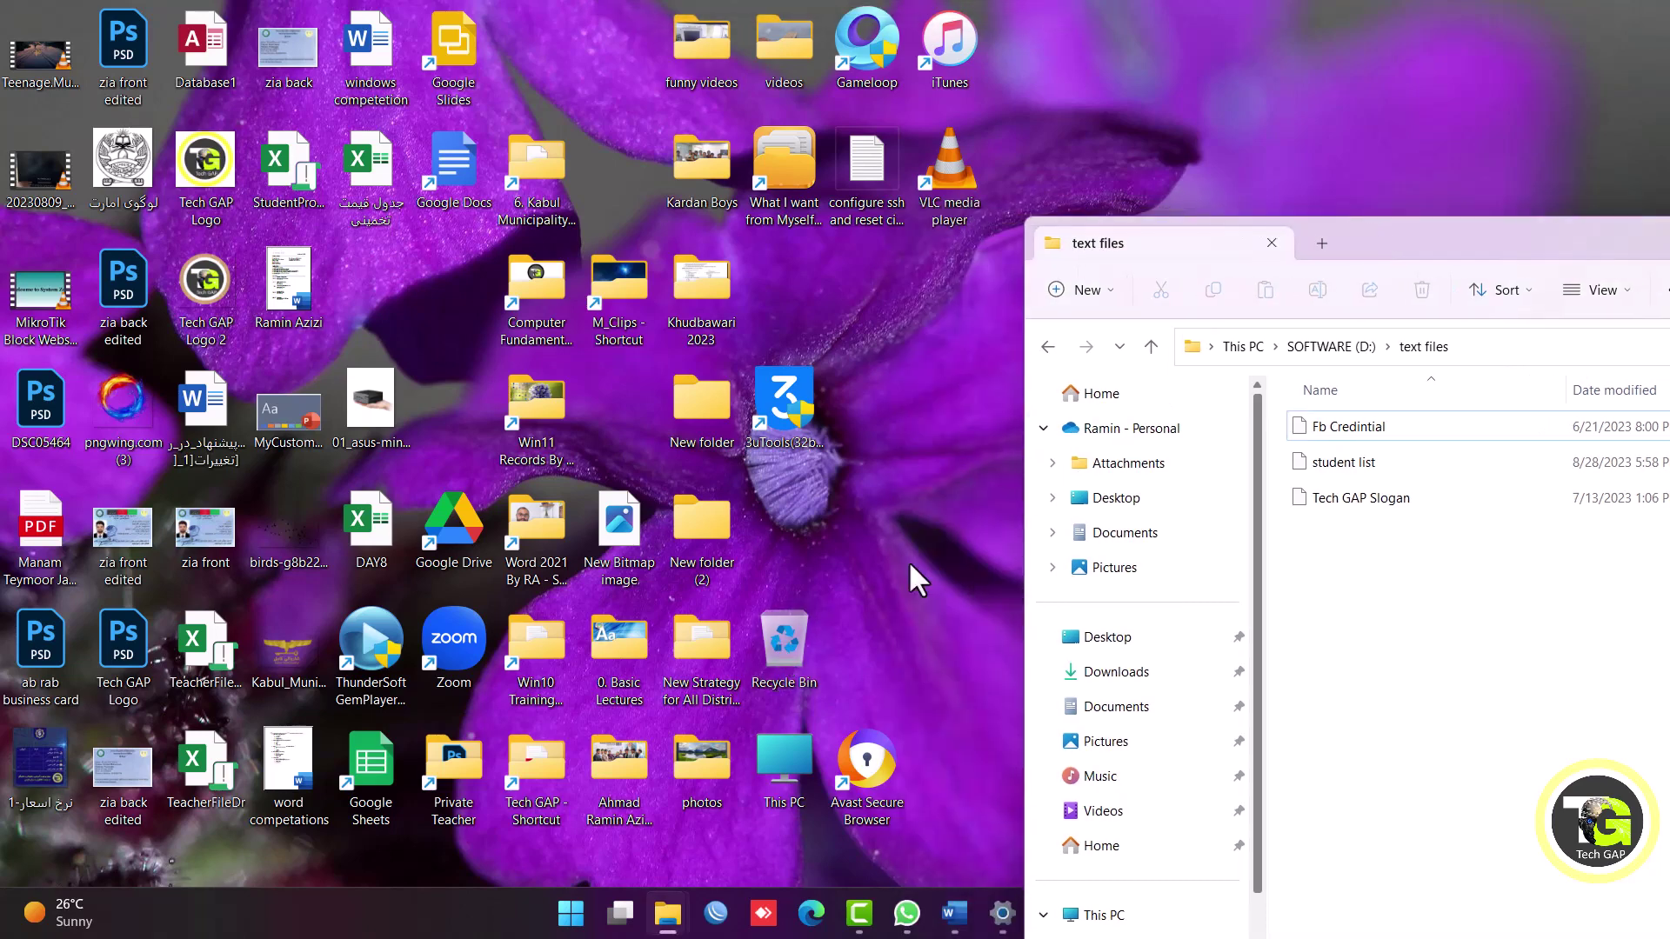
# Look at the Recycle Bin menu, then expand the desktop's full context menu.
pyautogui.rightClick(770, 652)
pyautogui.press('Escape')
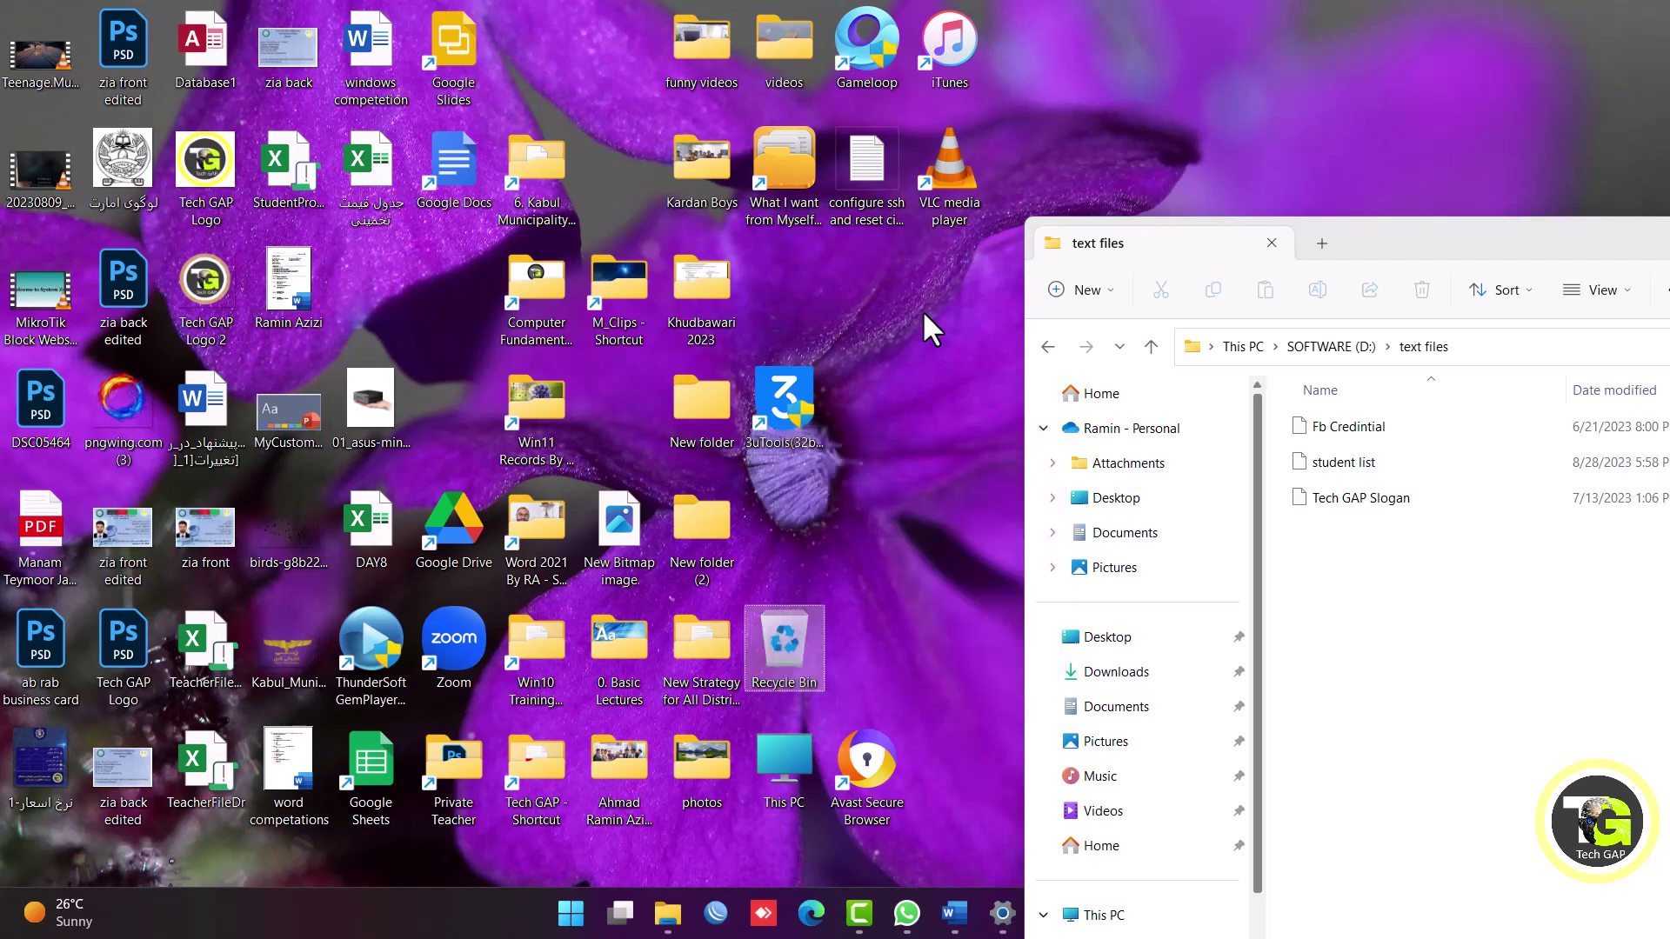
pyautogui.rightClick(917, 297)
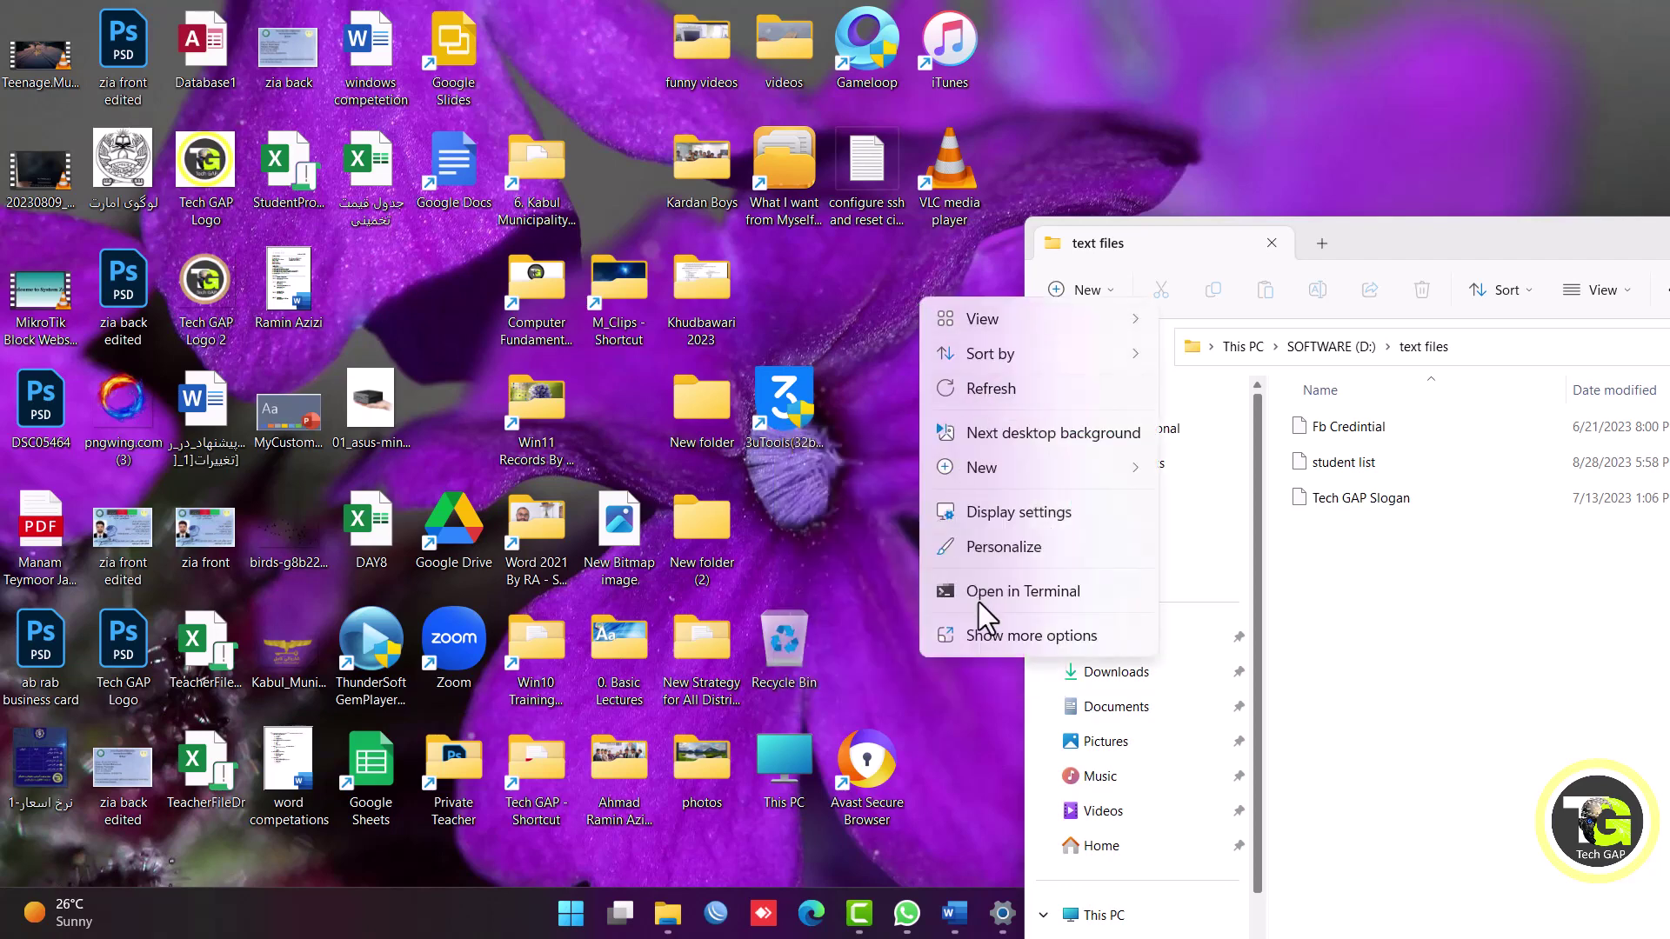
pyautogui.click(950, 648)
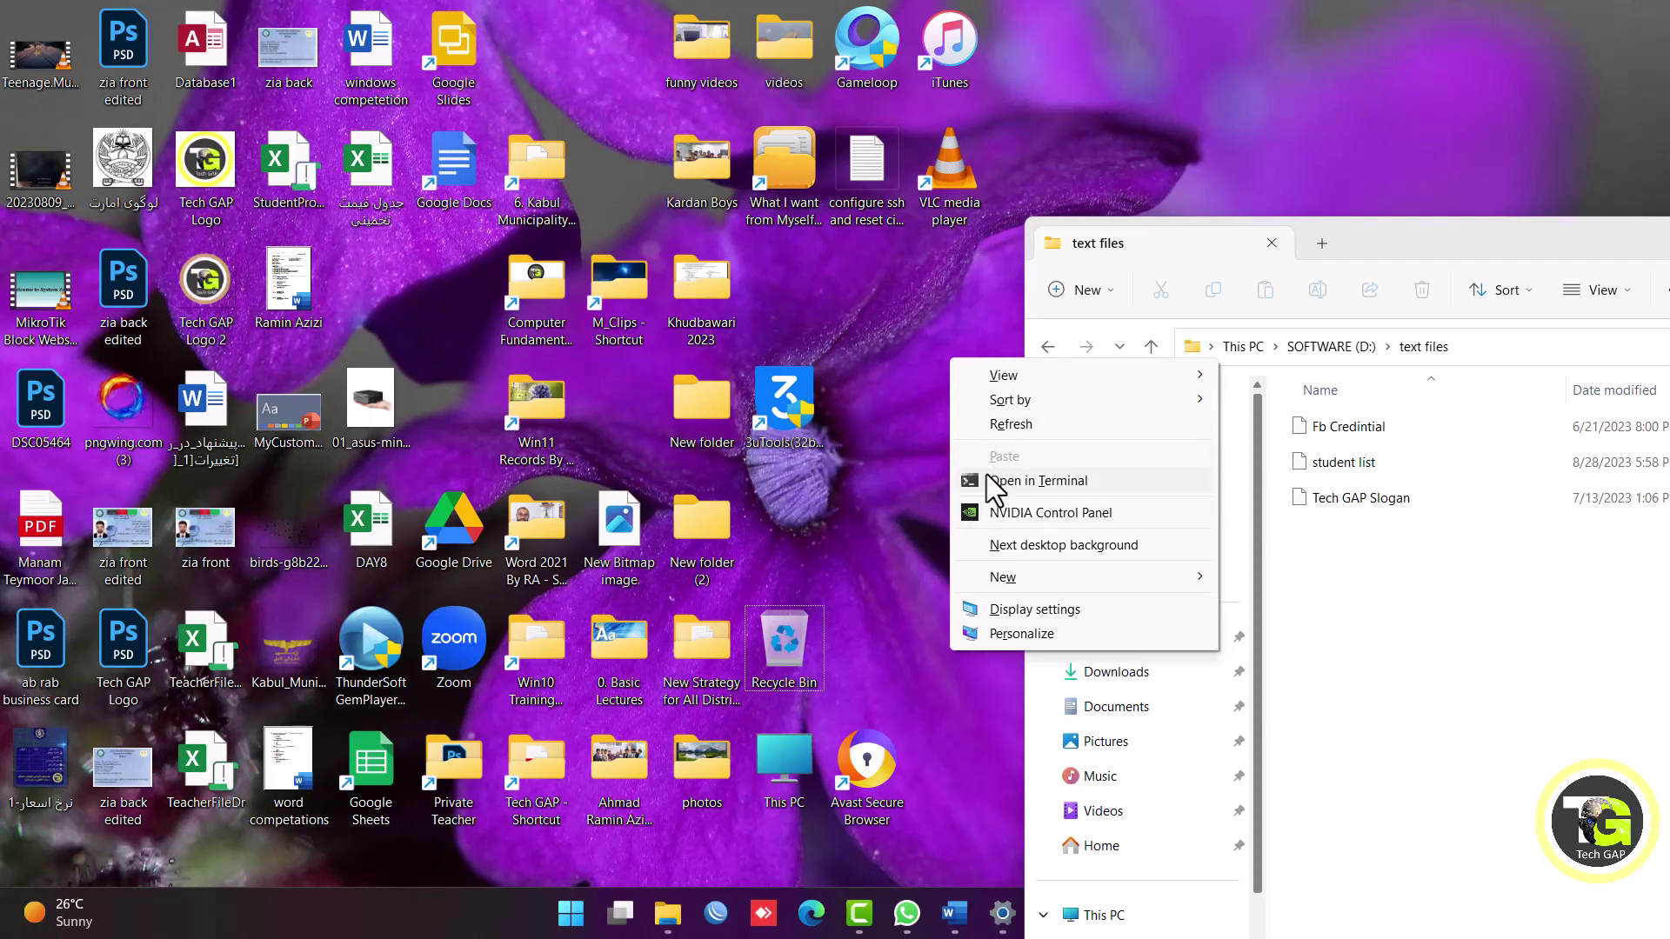
# Close the menu, shift the Explorer window left, and go up to SOFTWARE (D:).
pyautogui.click(817, 299)
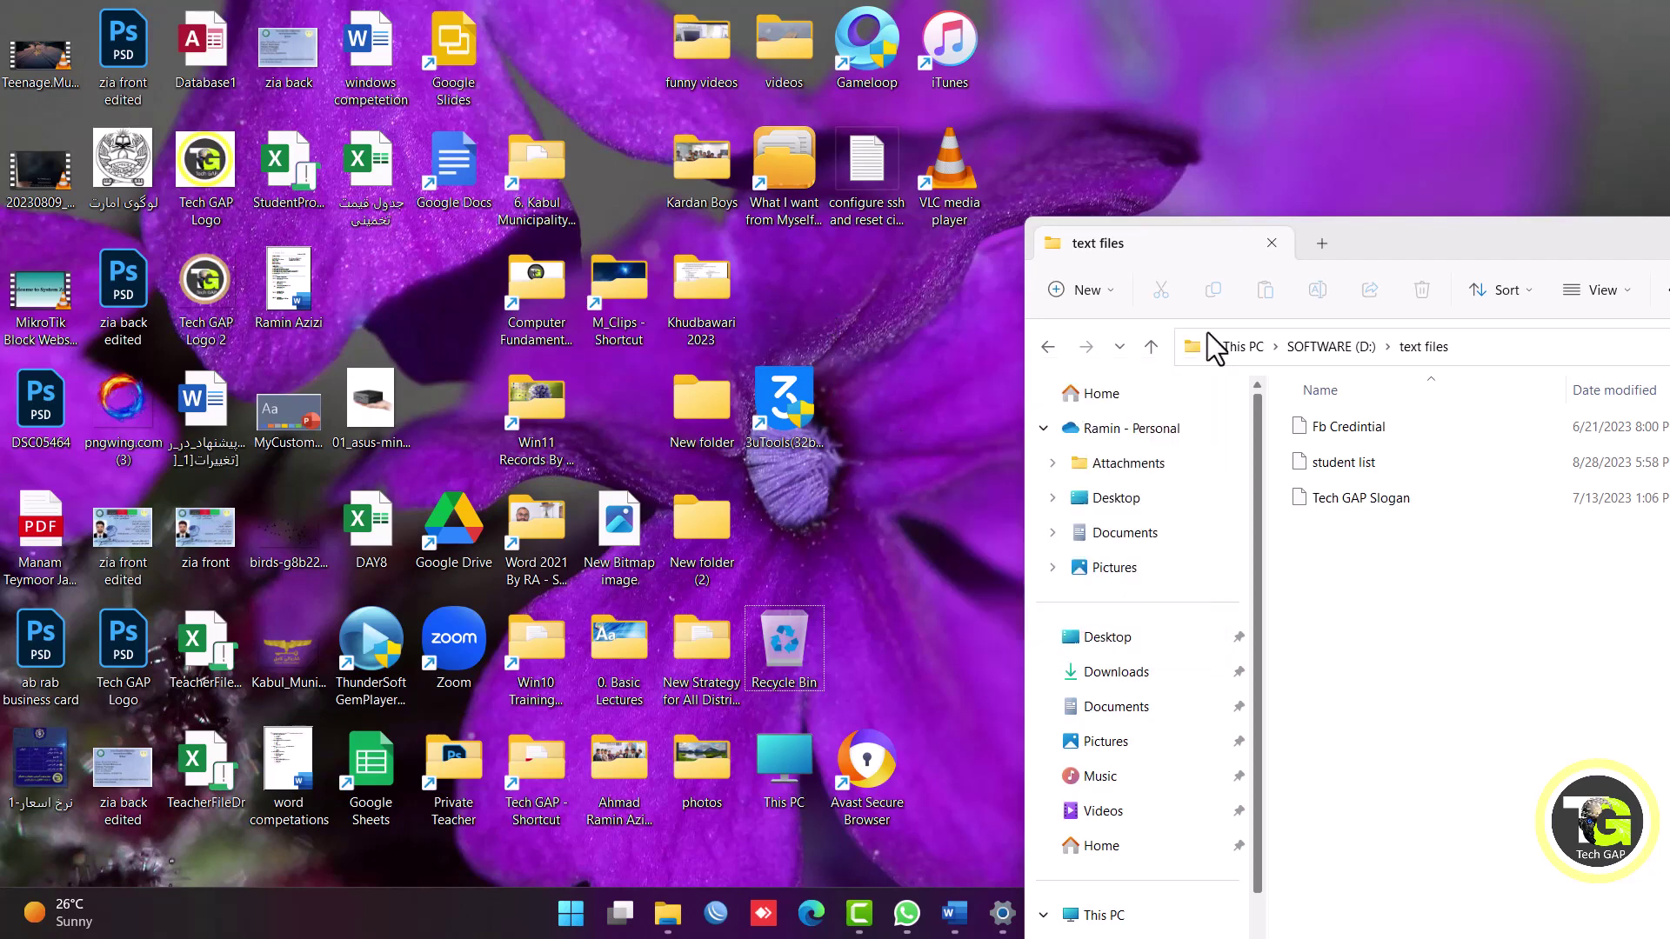
pyautogui.moveTo(1395, 242); pyautogui.dragTo(696, 164)
pyautogui.click(633, 271)
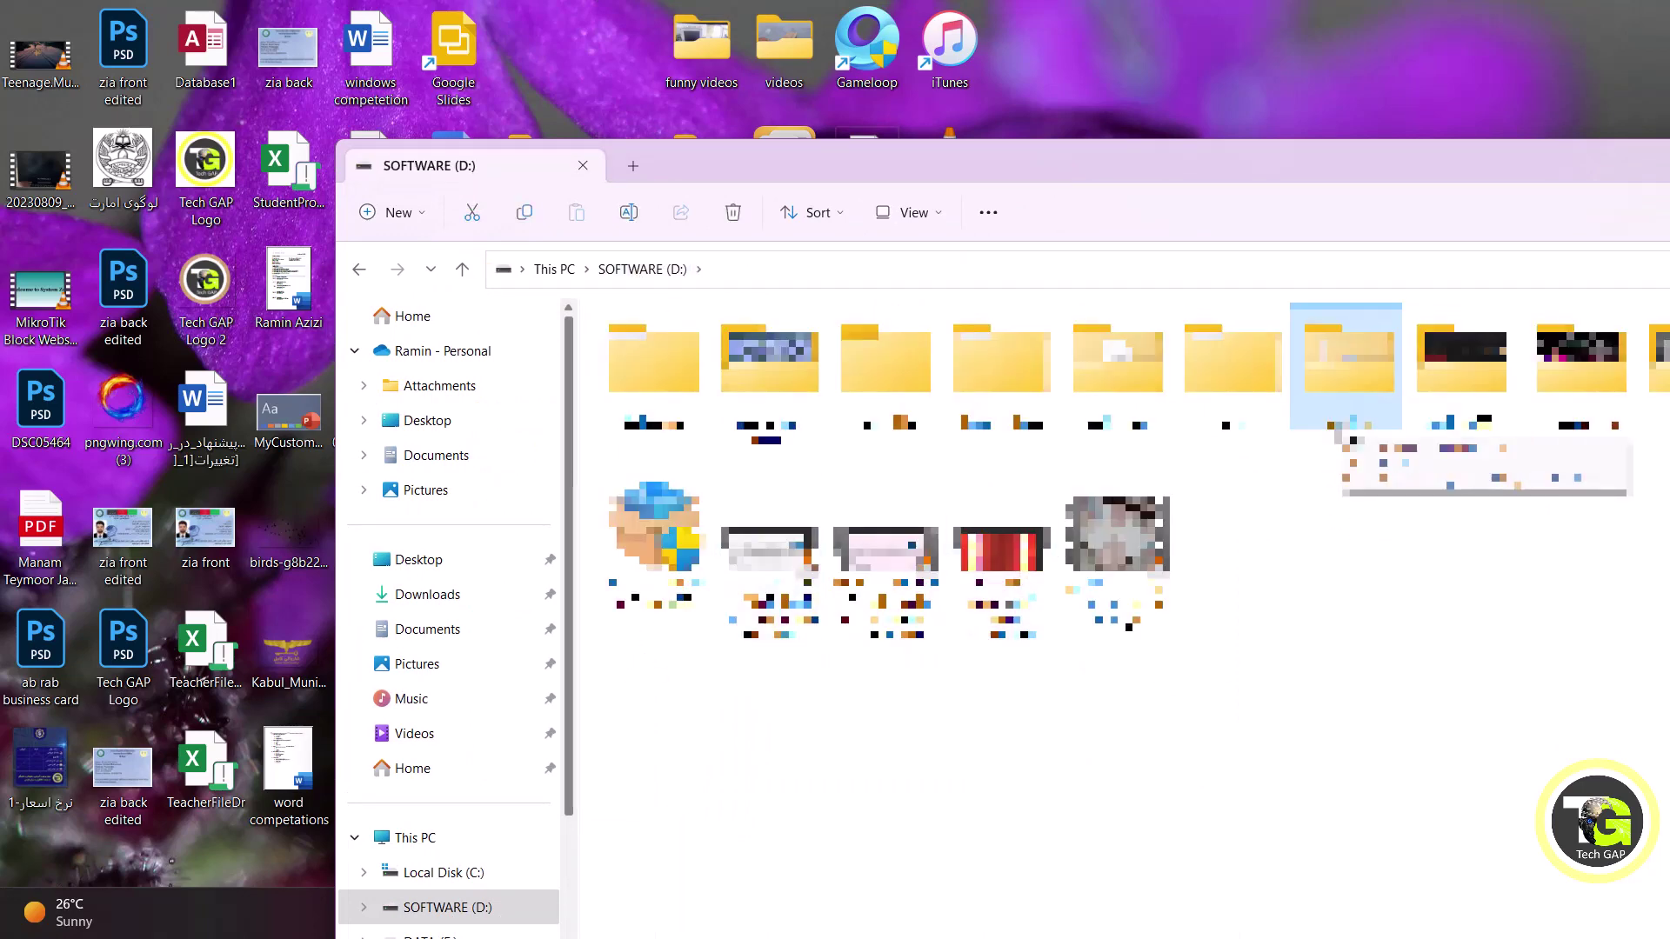
# Copy the text files folder on SOFTWARE (D:) and move the drive window aside.
pyautogui.rightClick(1339, 402)
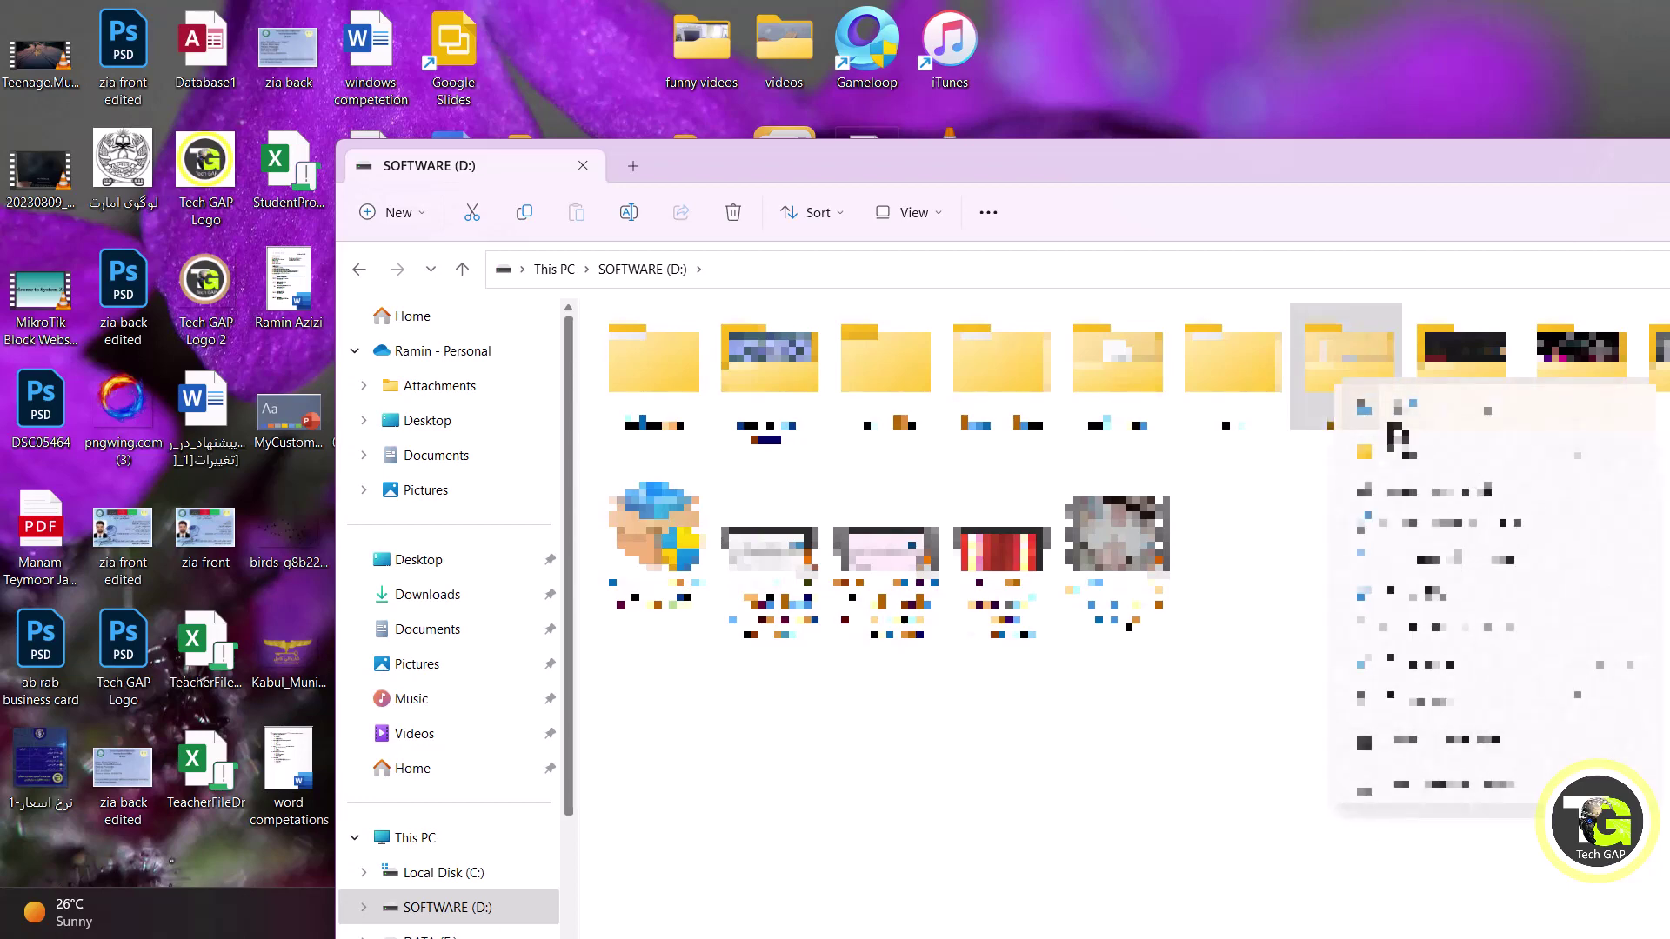
pyautogui.press('Escape')
pyautogui.moveTo(757, 175); pyautogui.dragTo(1596, 387)
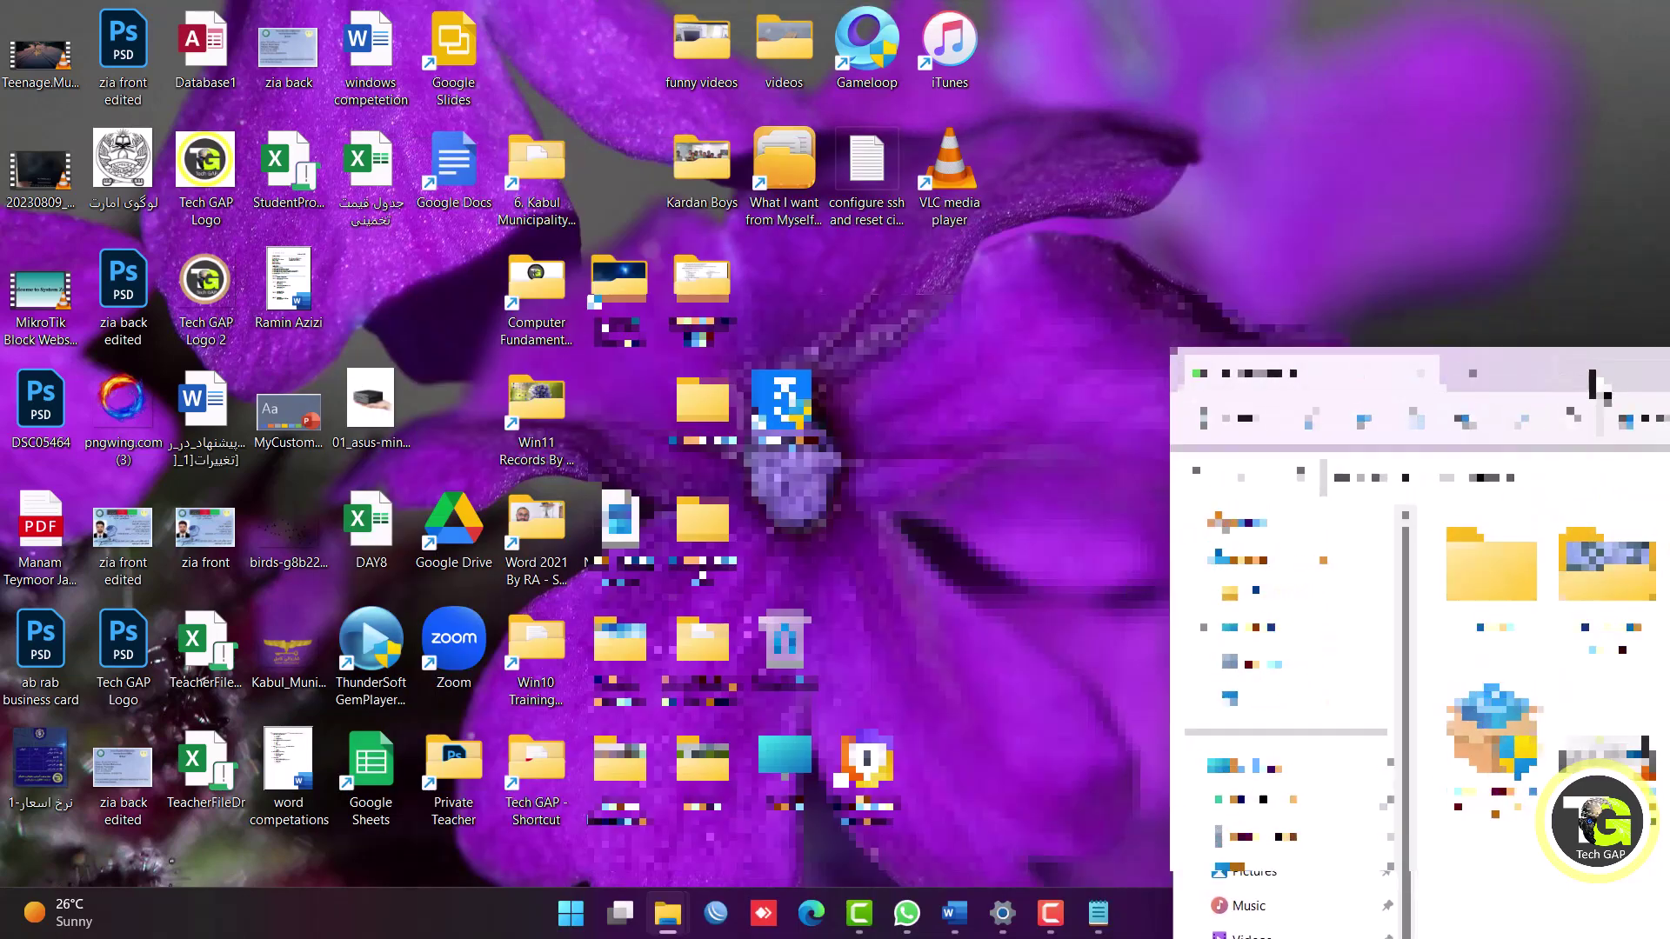
# Expand the desktop's full context menu, then dismiss it and reposition the drive window.
pyautogui.rightClick(966, 332)
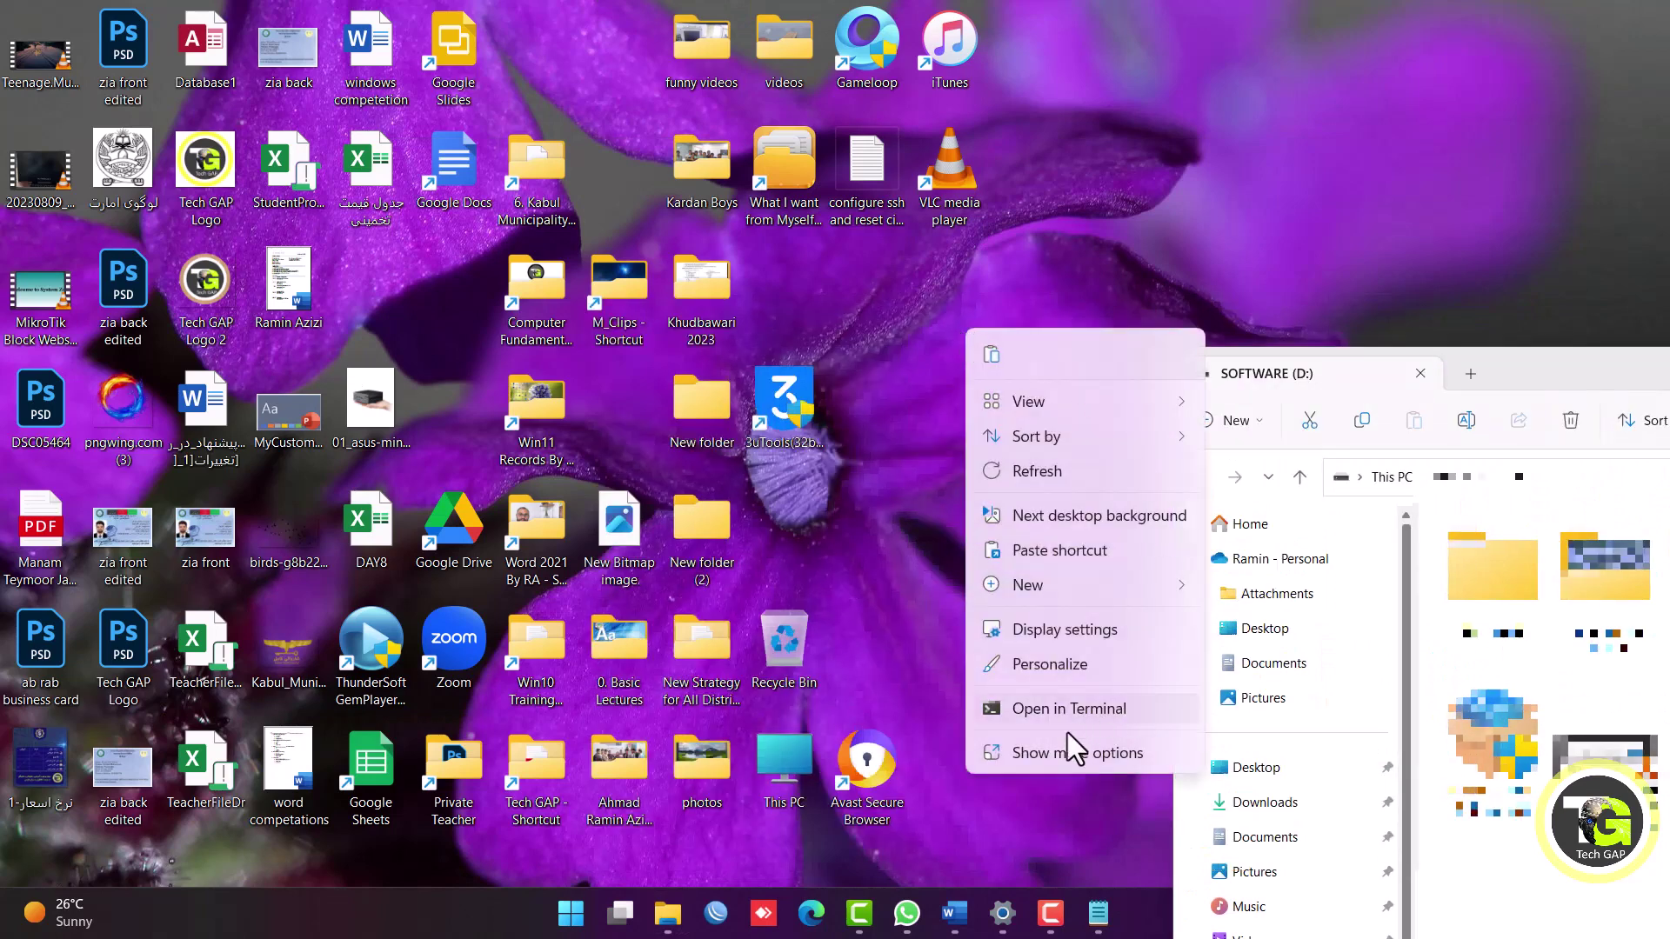
pyautogui.click(1044, 764)
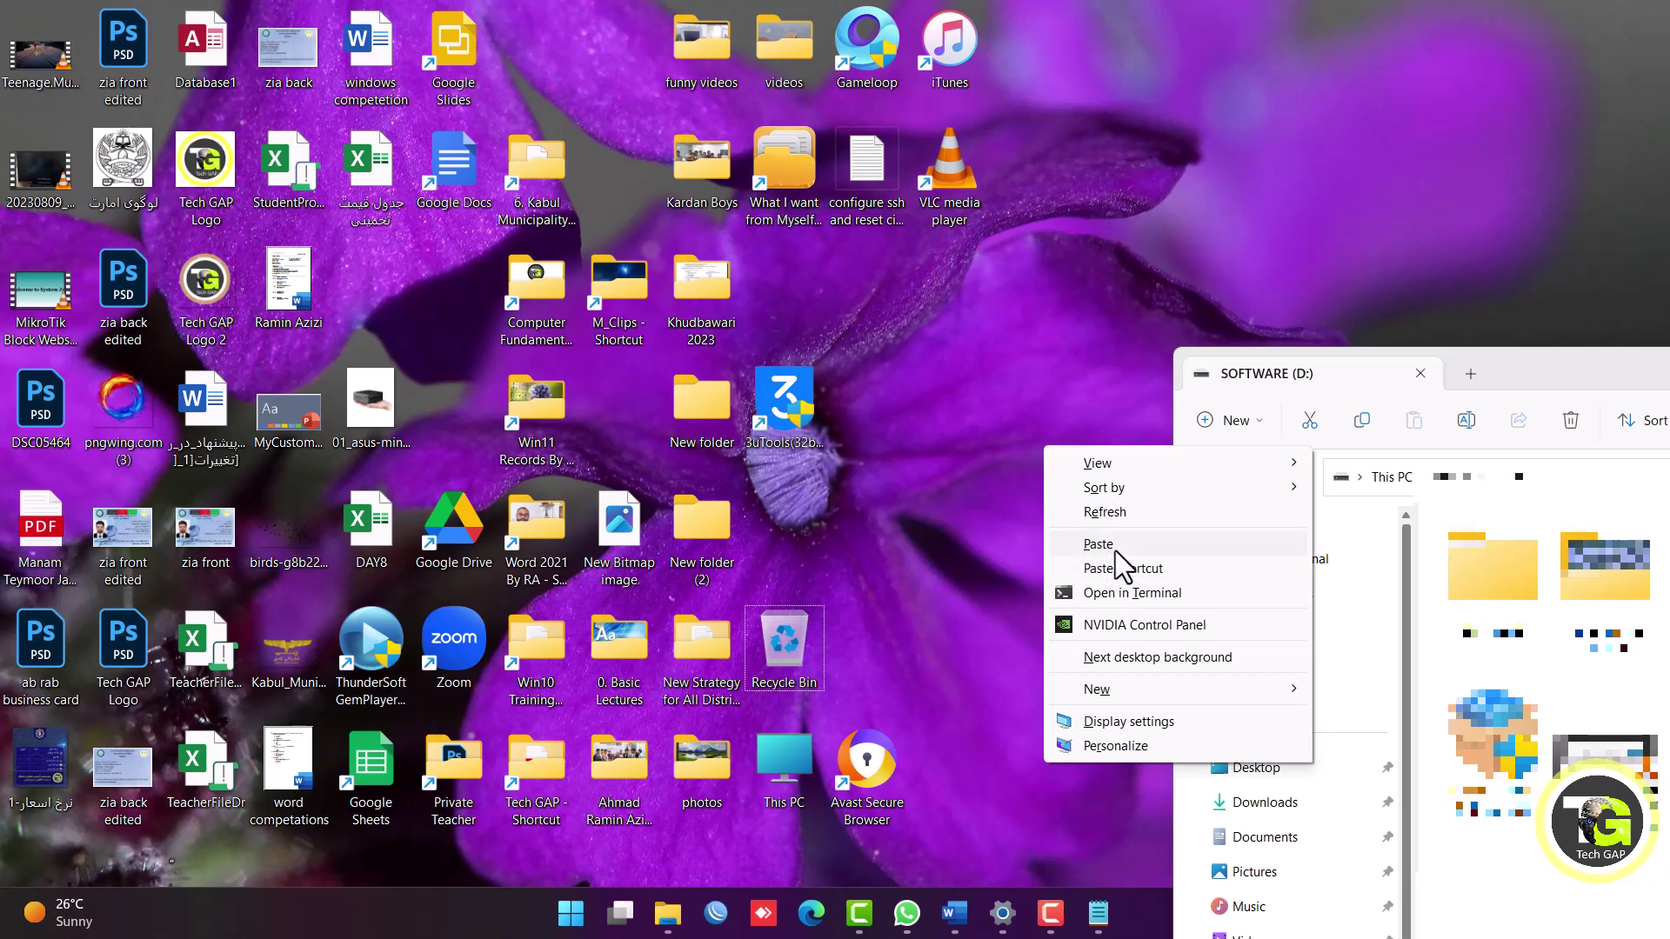
pyautogui.click(1526, 380)
pyautogui.moveTo(1524, 377); pyautogui.dragTo(1447, 161)
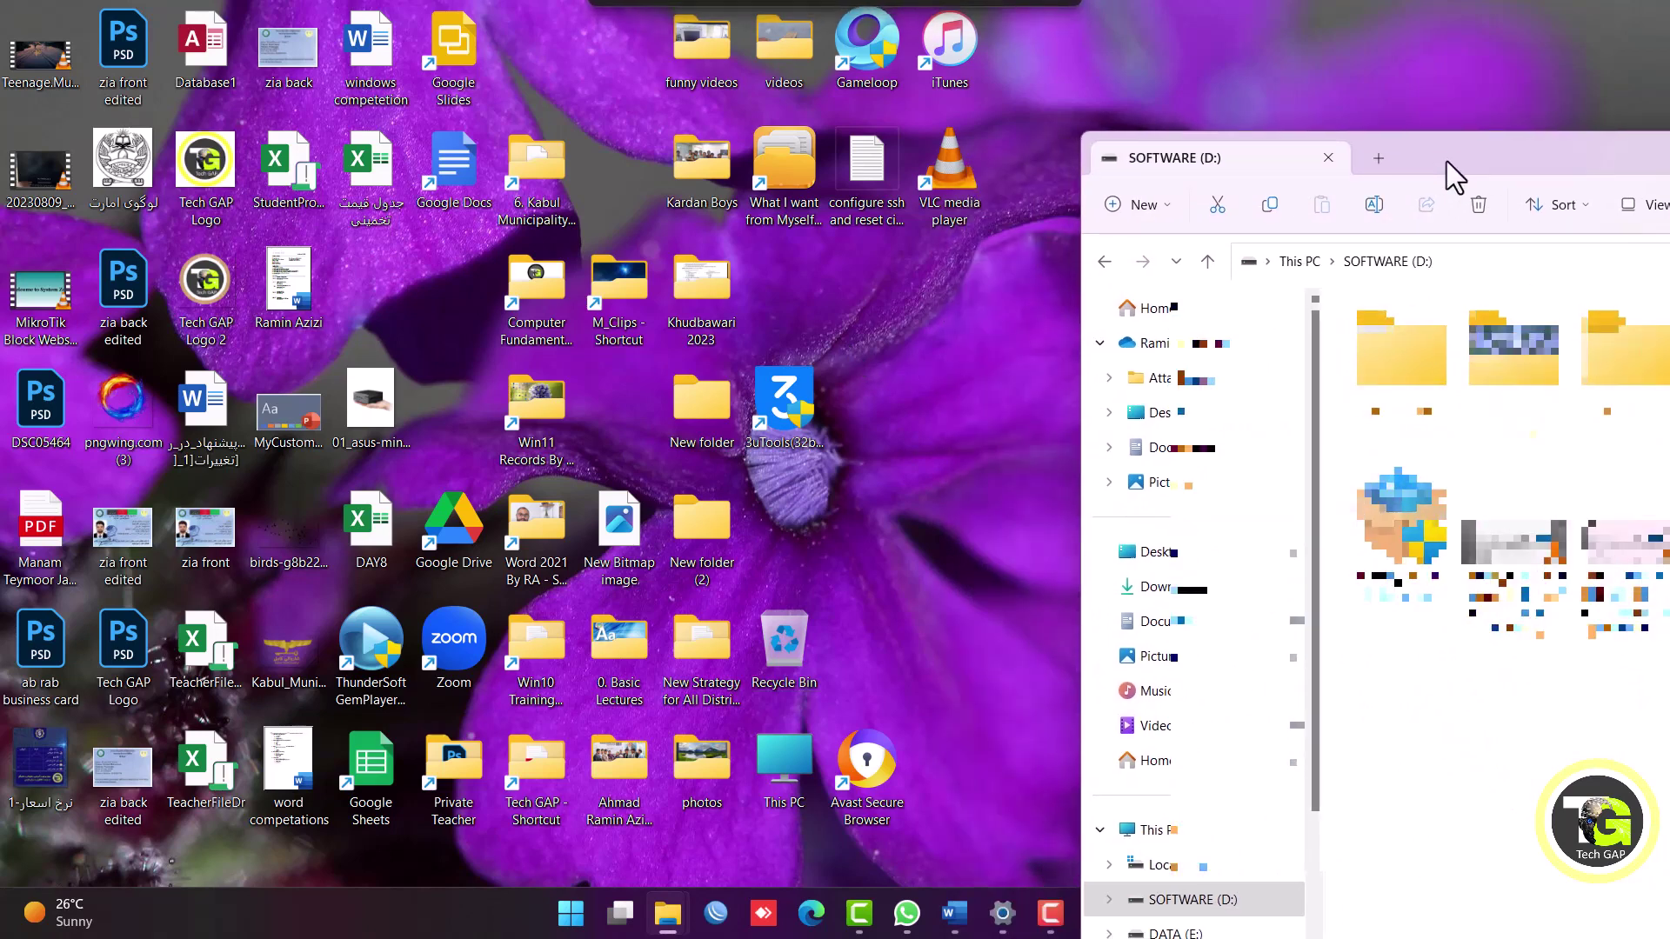
pyautogui.click(936, 294)
# Paste the text files folder onto the desktop, move it right, then paste a shortcut to it.
pyautogui.rightClick(936, 294)
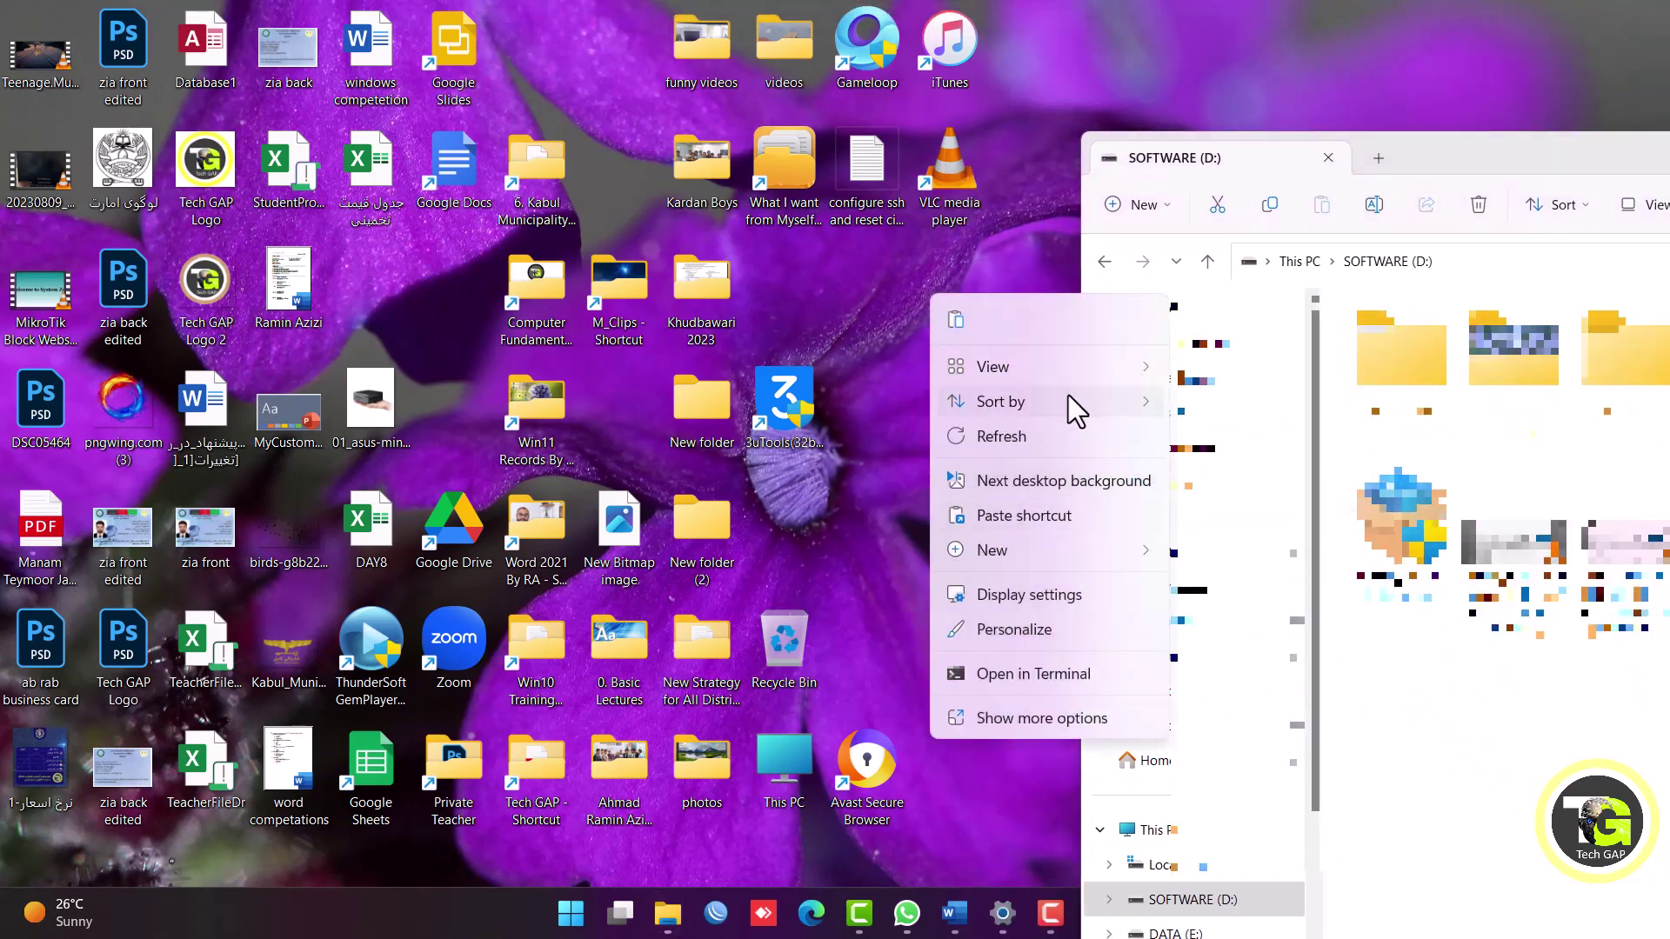
pyautogui.click(963, 729)
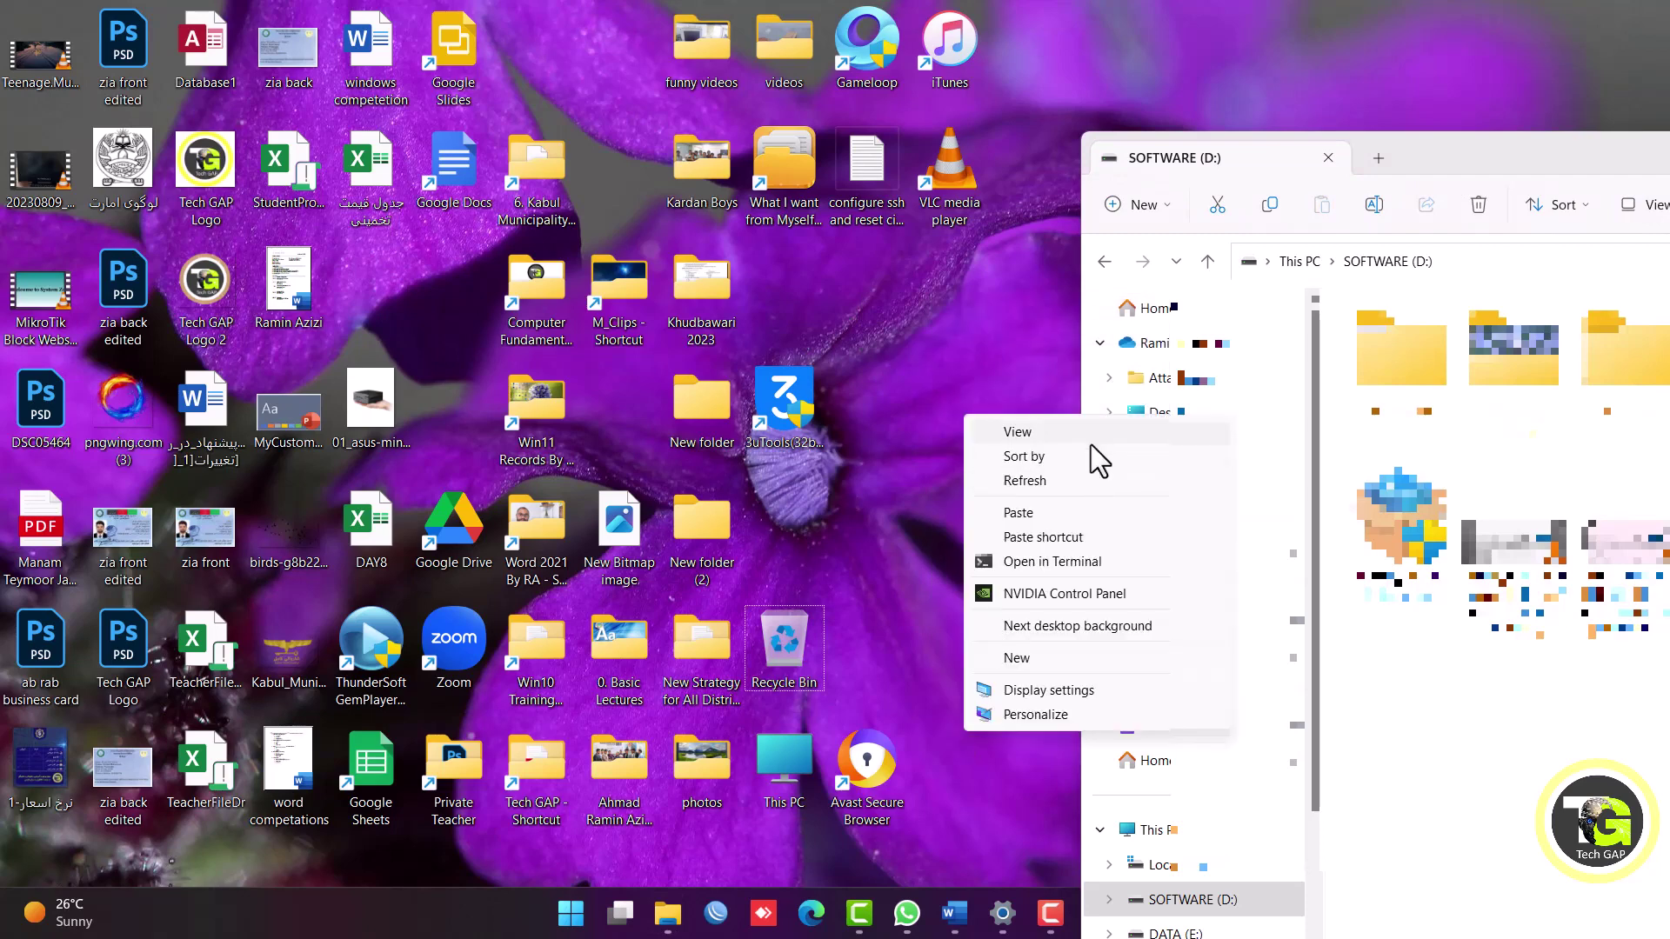
pyautogui.click(1019, 512)
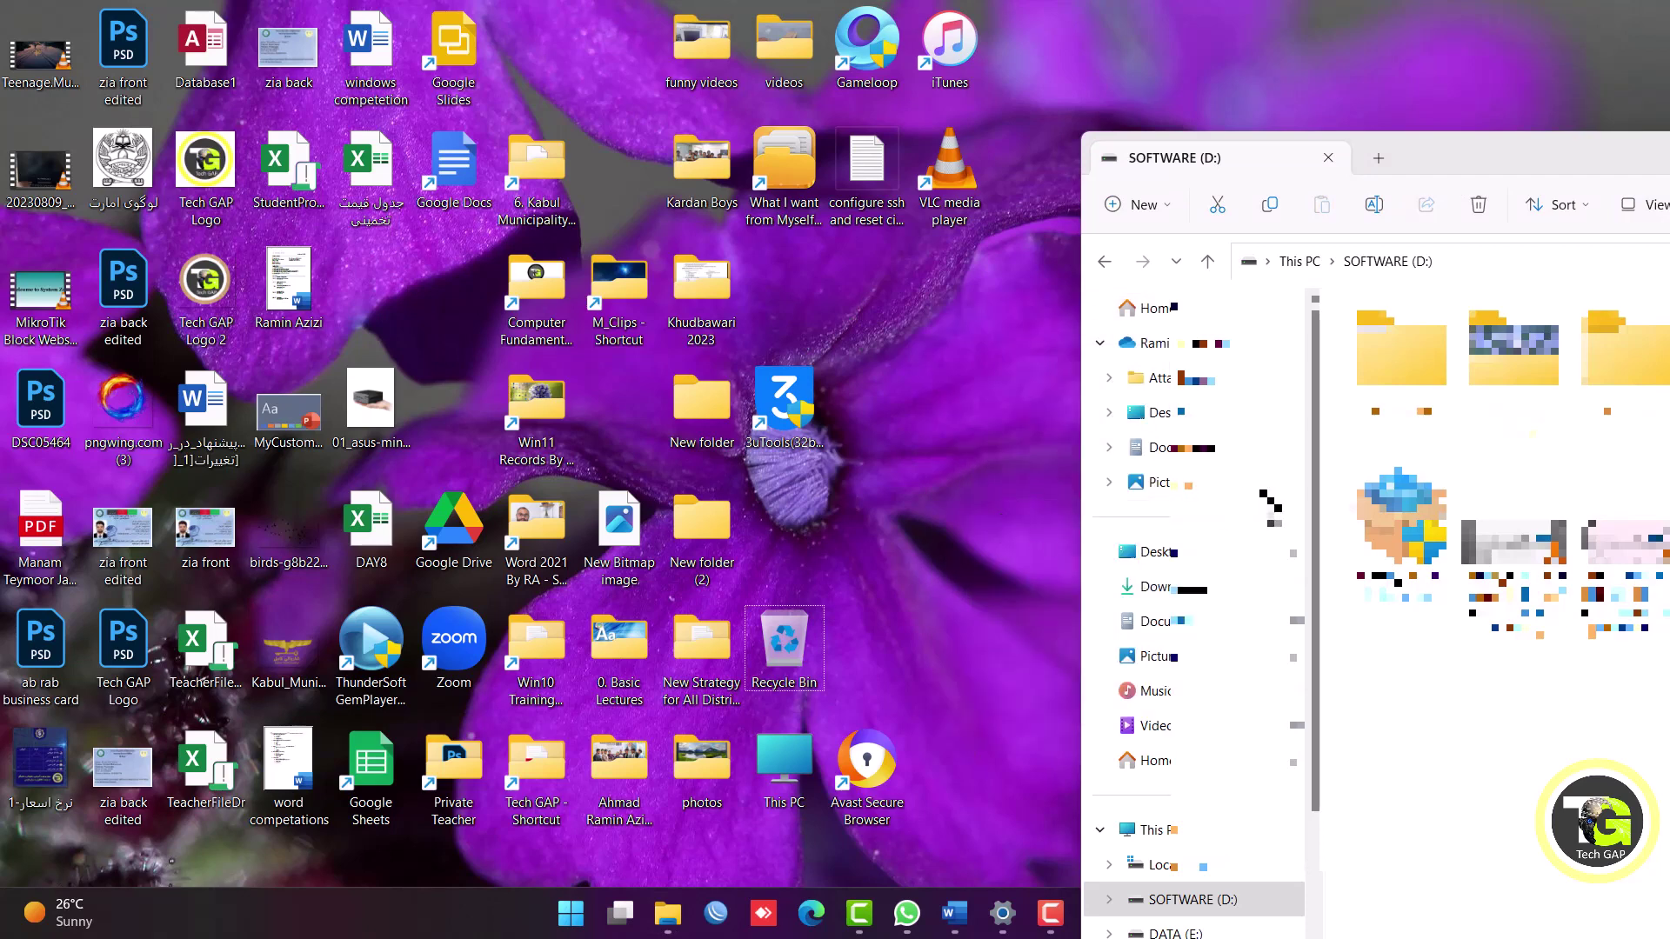
pyautogui.moveTo(357, 287); pyautogui.dragTo(927, 306)
pyautogui.rightClick(936, 398)
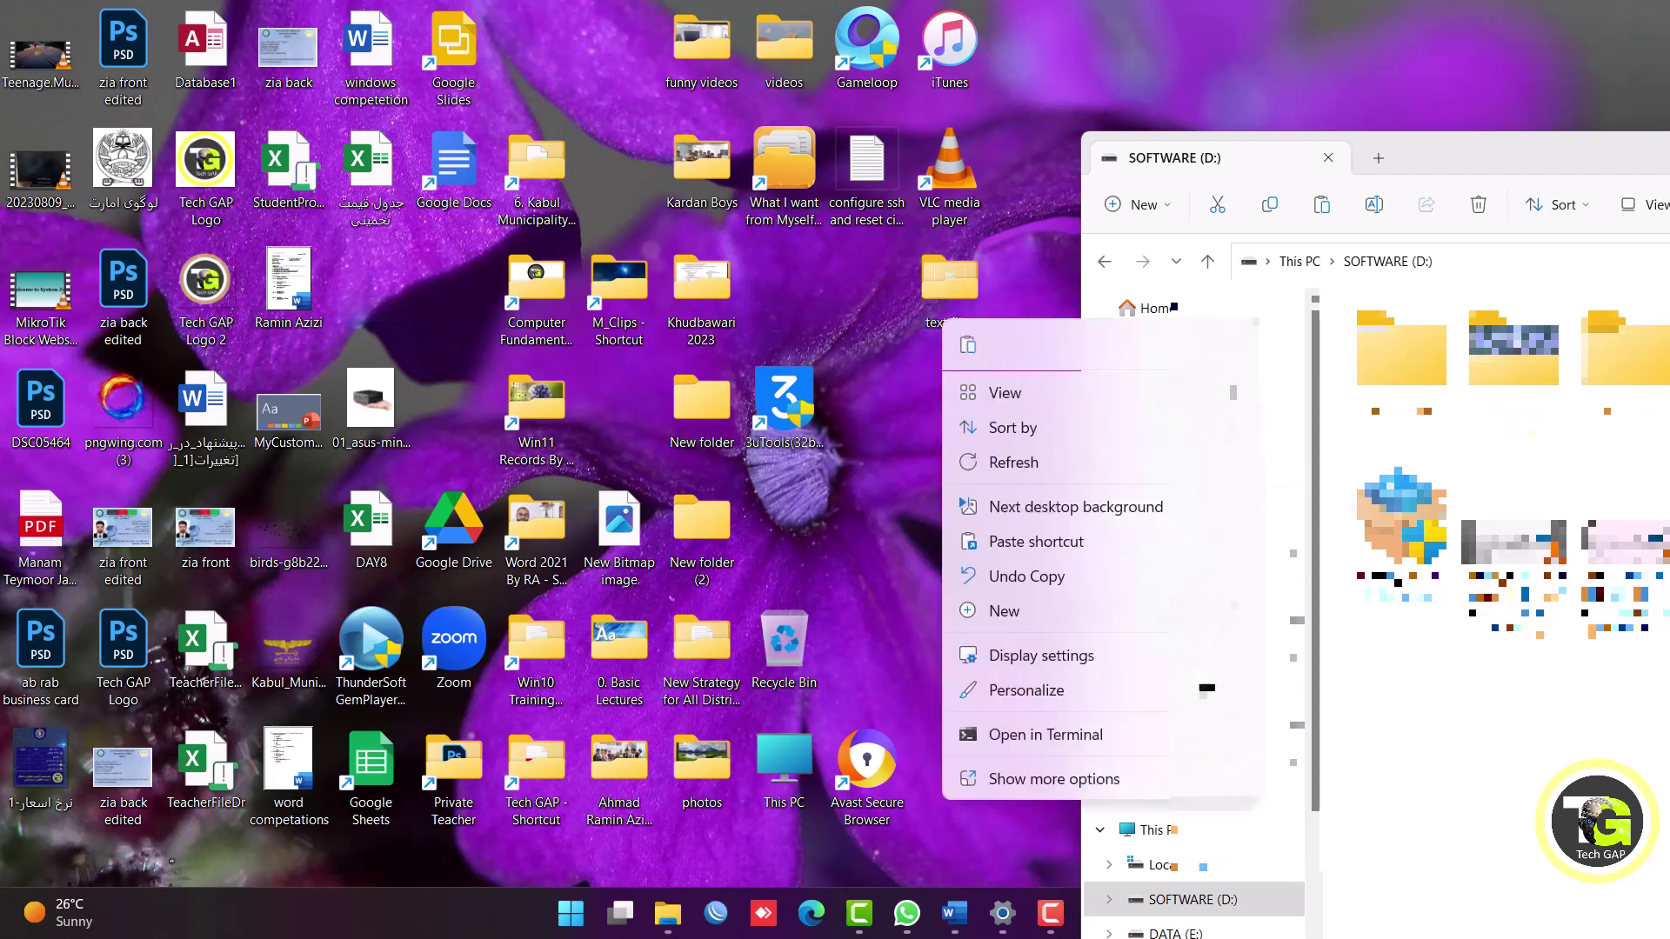
pyautogui.click(1030, 546)
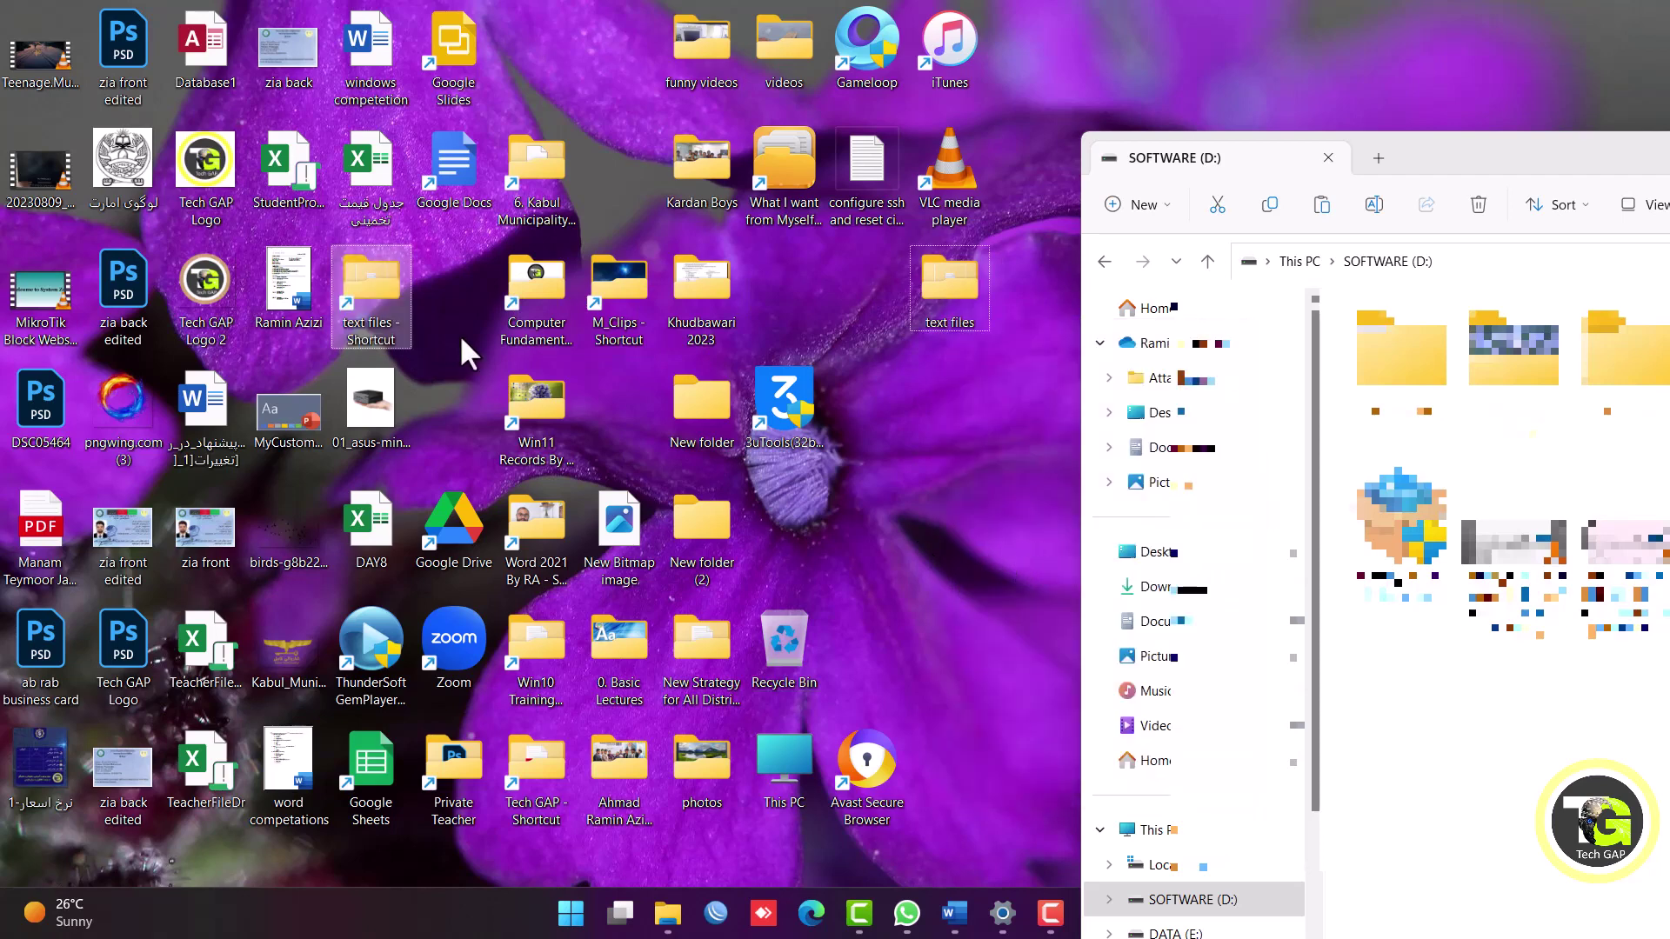
# Place text files - Shortcut beneath the copied folder, then bring the drive window back into view.
pyautogui.moveTo(338, 287); pyautogui.dragTo(916, 395)
pyautogui.moveTo(1434, 160); pyautogui.dragTo(1508, 167)
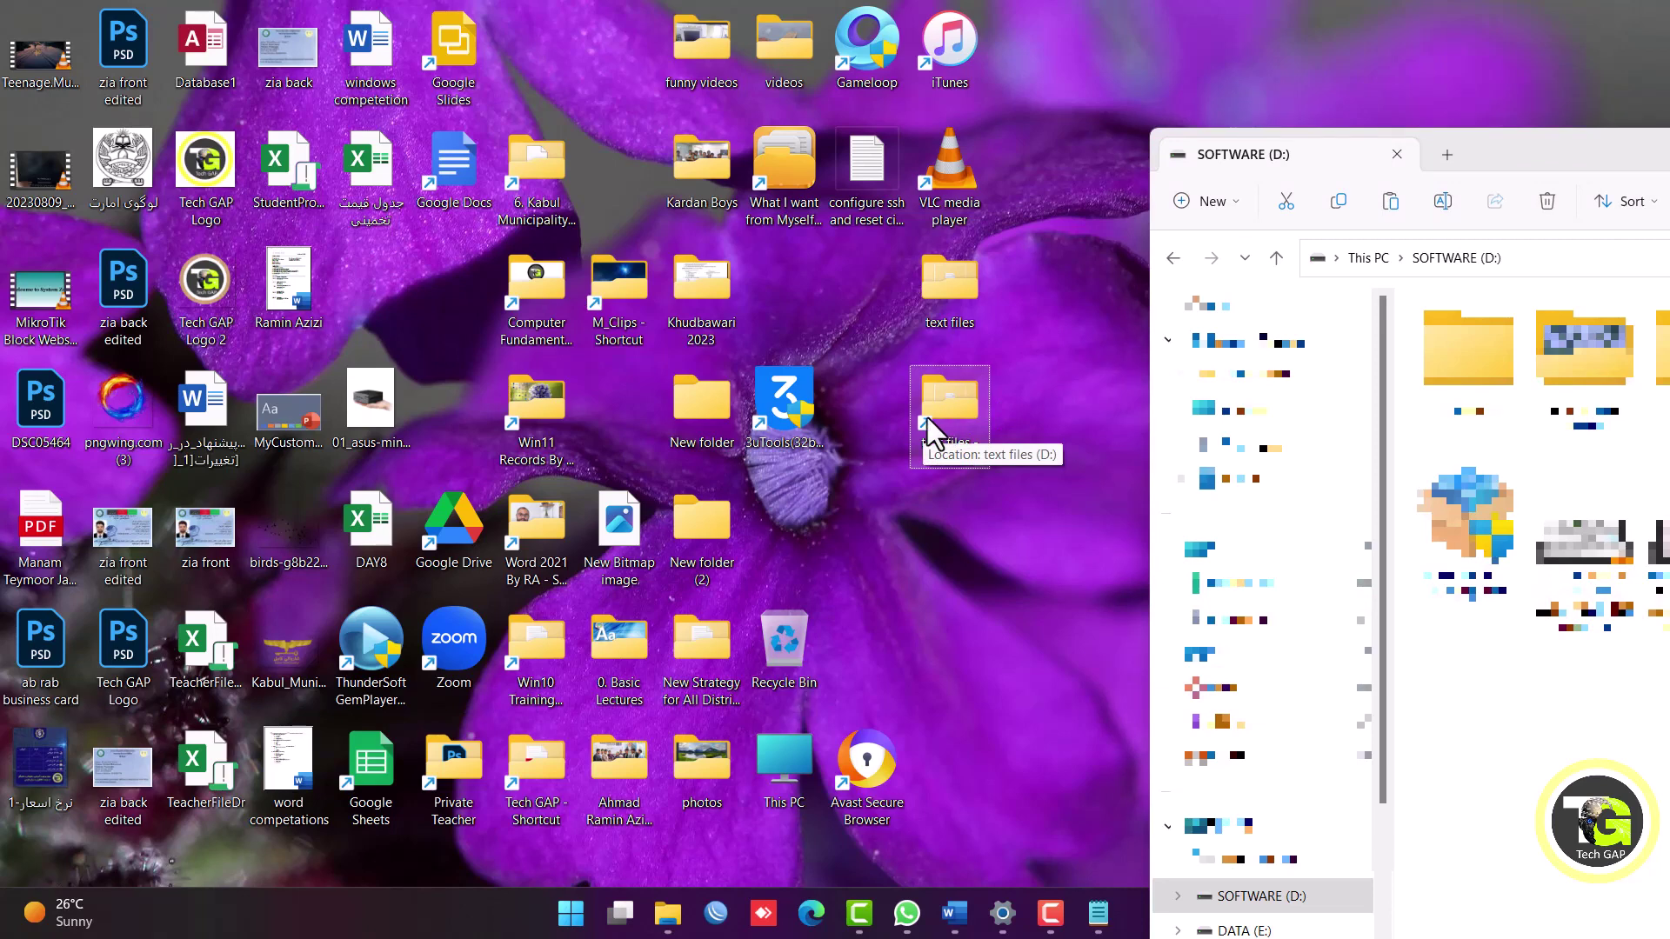
pyautogui.click(956, 291)
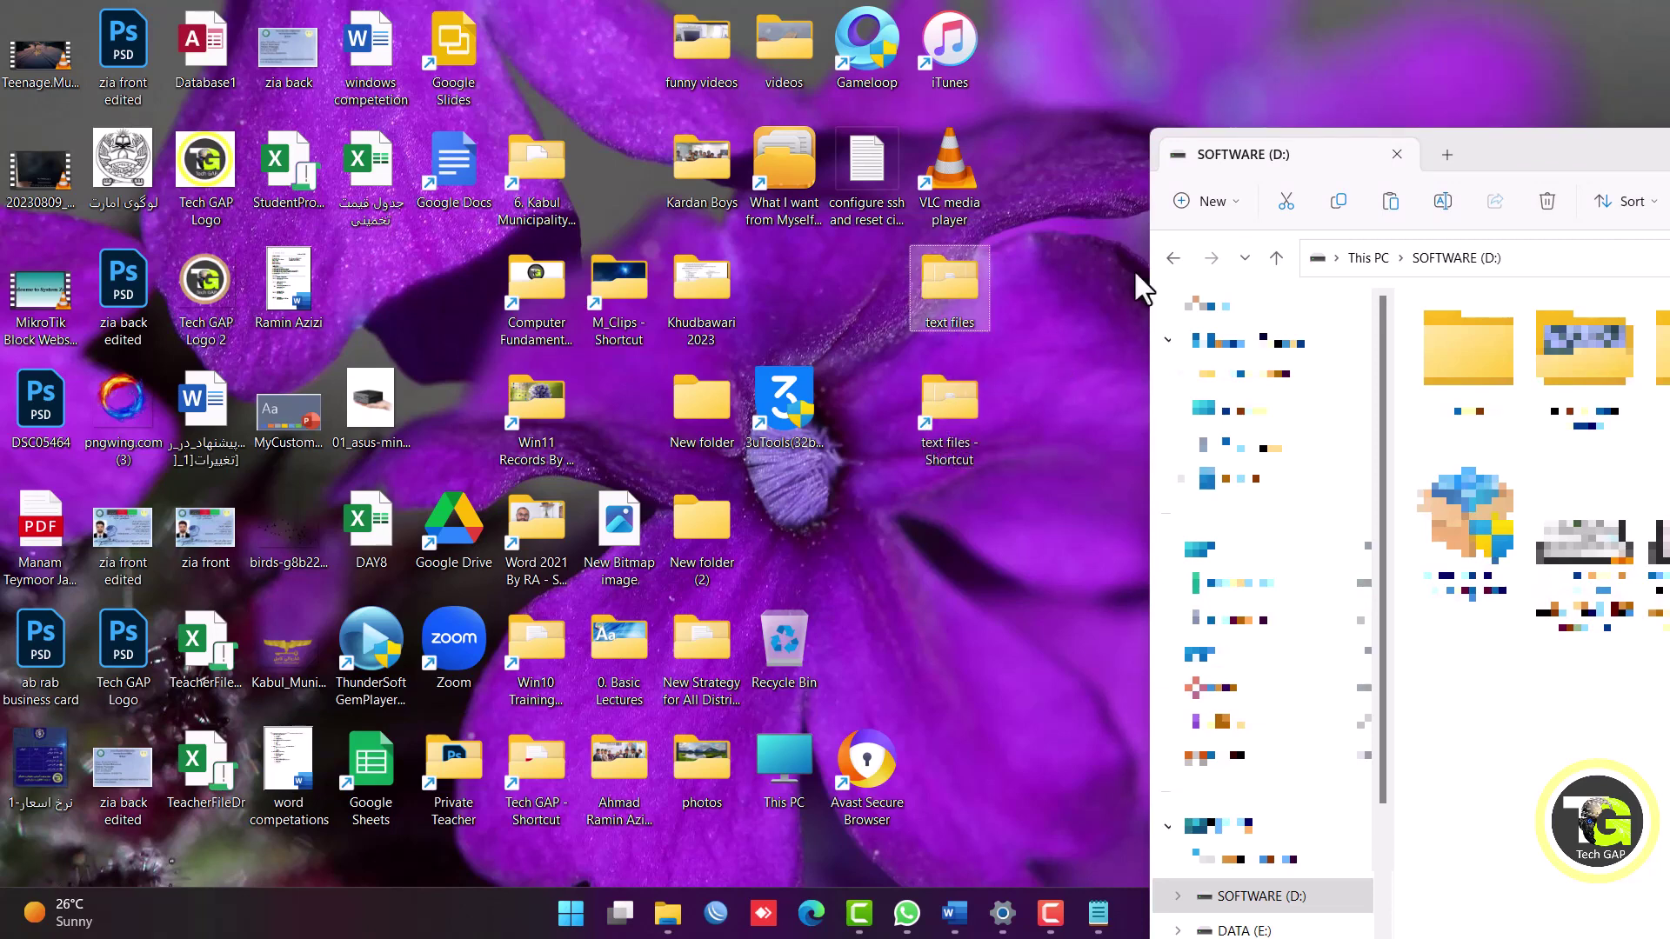
pyautogui.moveTo(1496, 146); pyautogui.dragTo(462, 357)
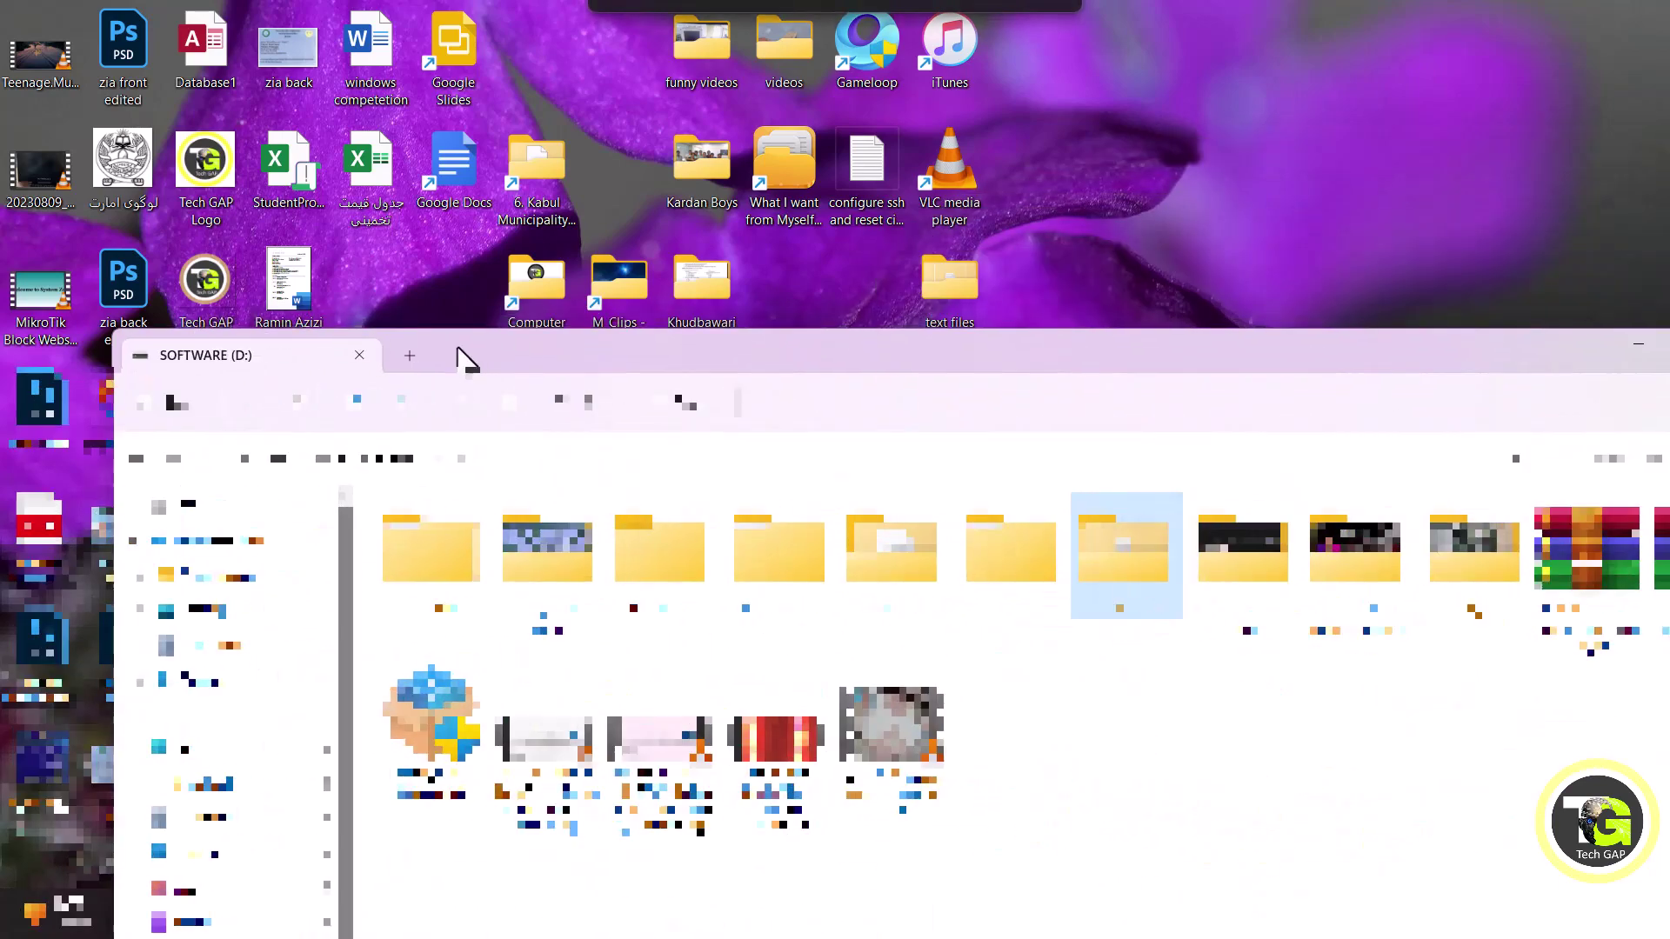
pyautogui.moveTo(999, 357); pyautogui.dragTo(675, 535)
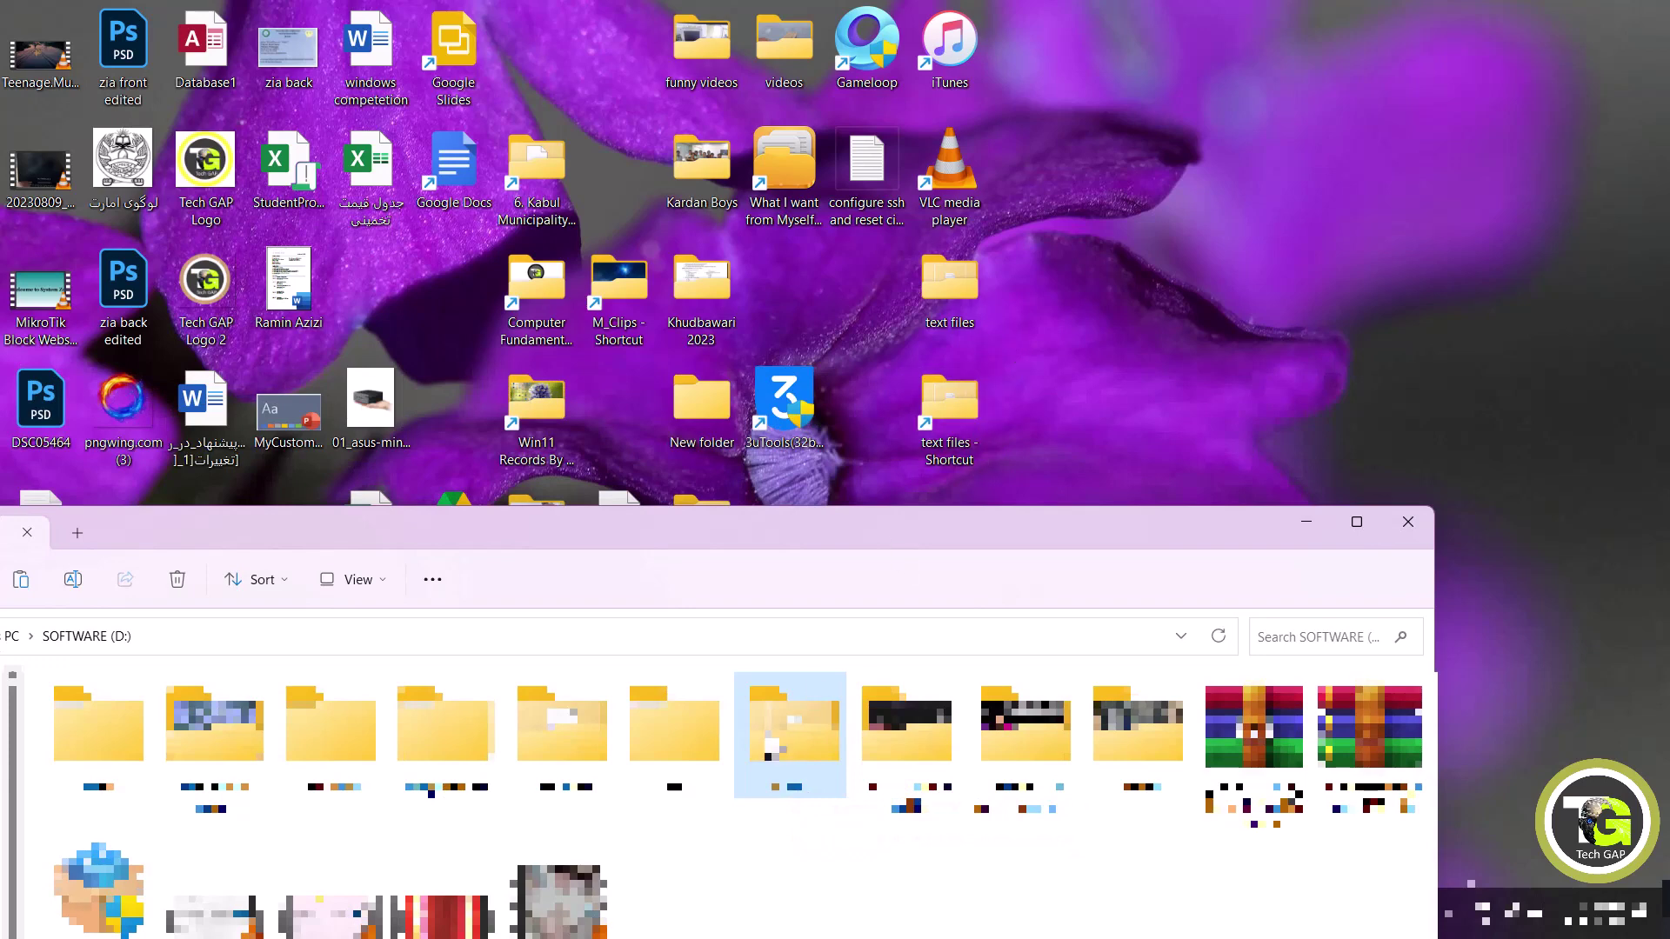
# Open the text files folder, view student list in Notepad, close its tab, and minimize Notepad.
pyautogui.doubleClick(775, 740)
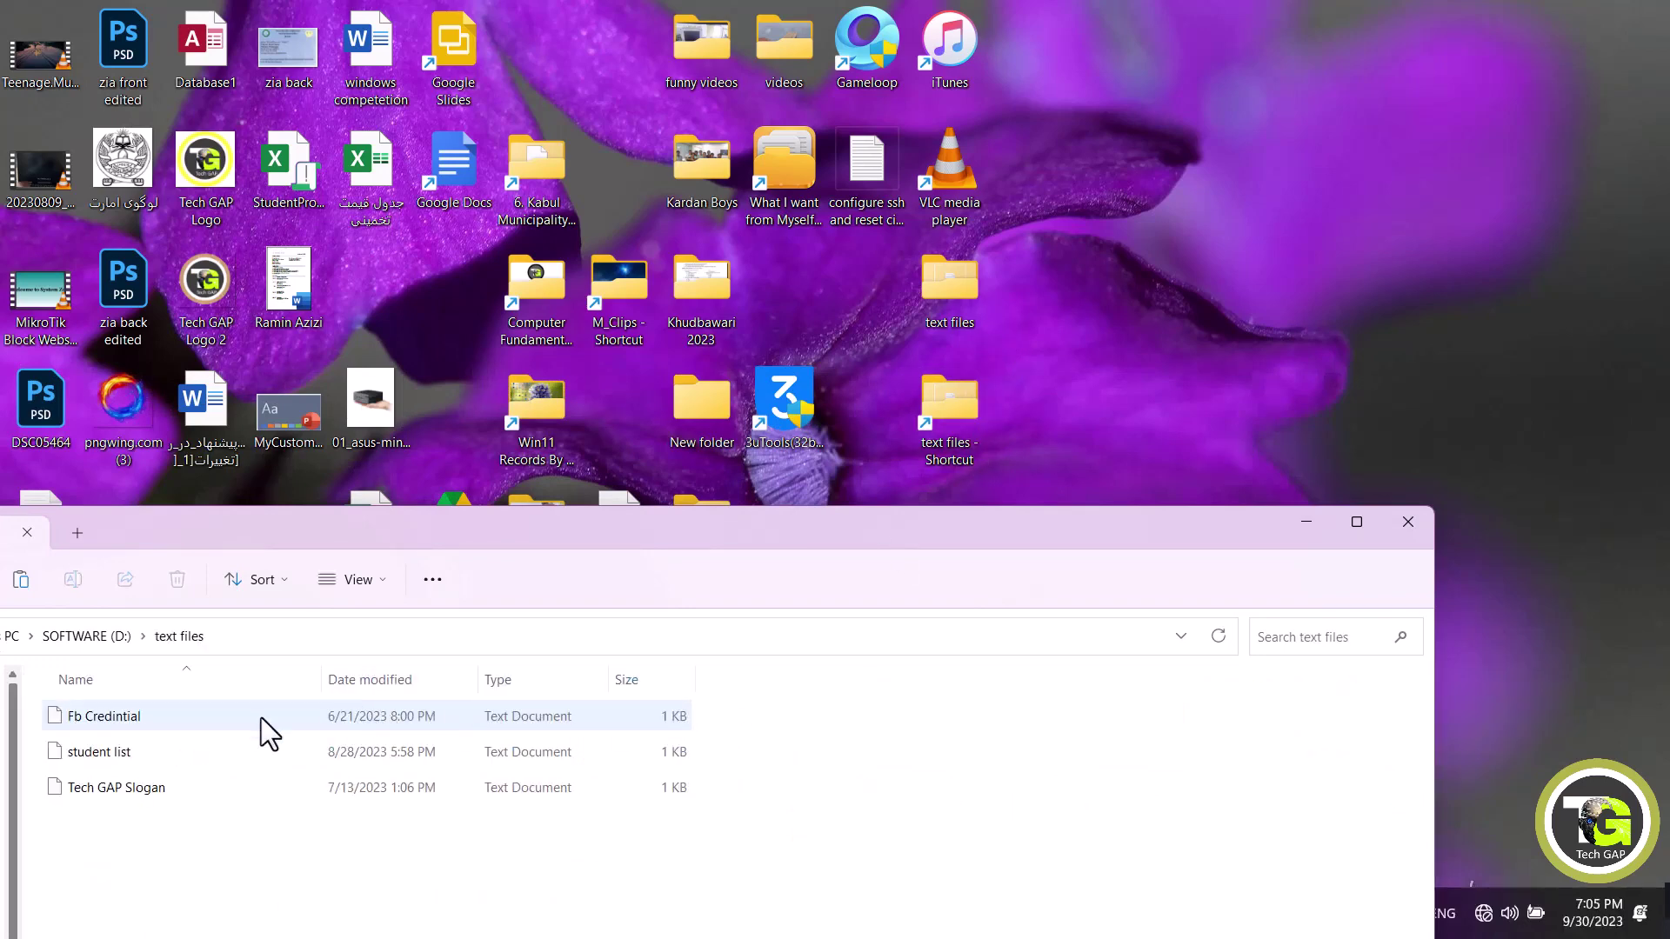
pyautogui.click(122, 765)
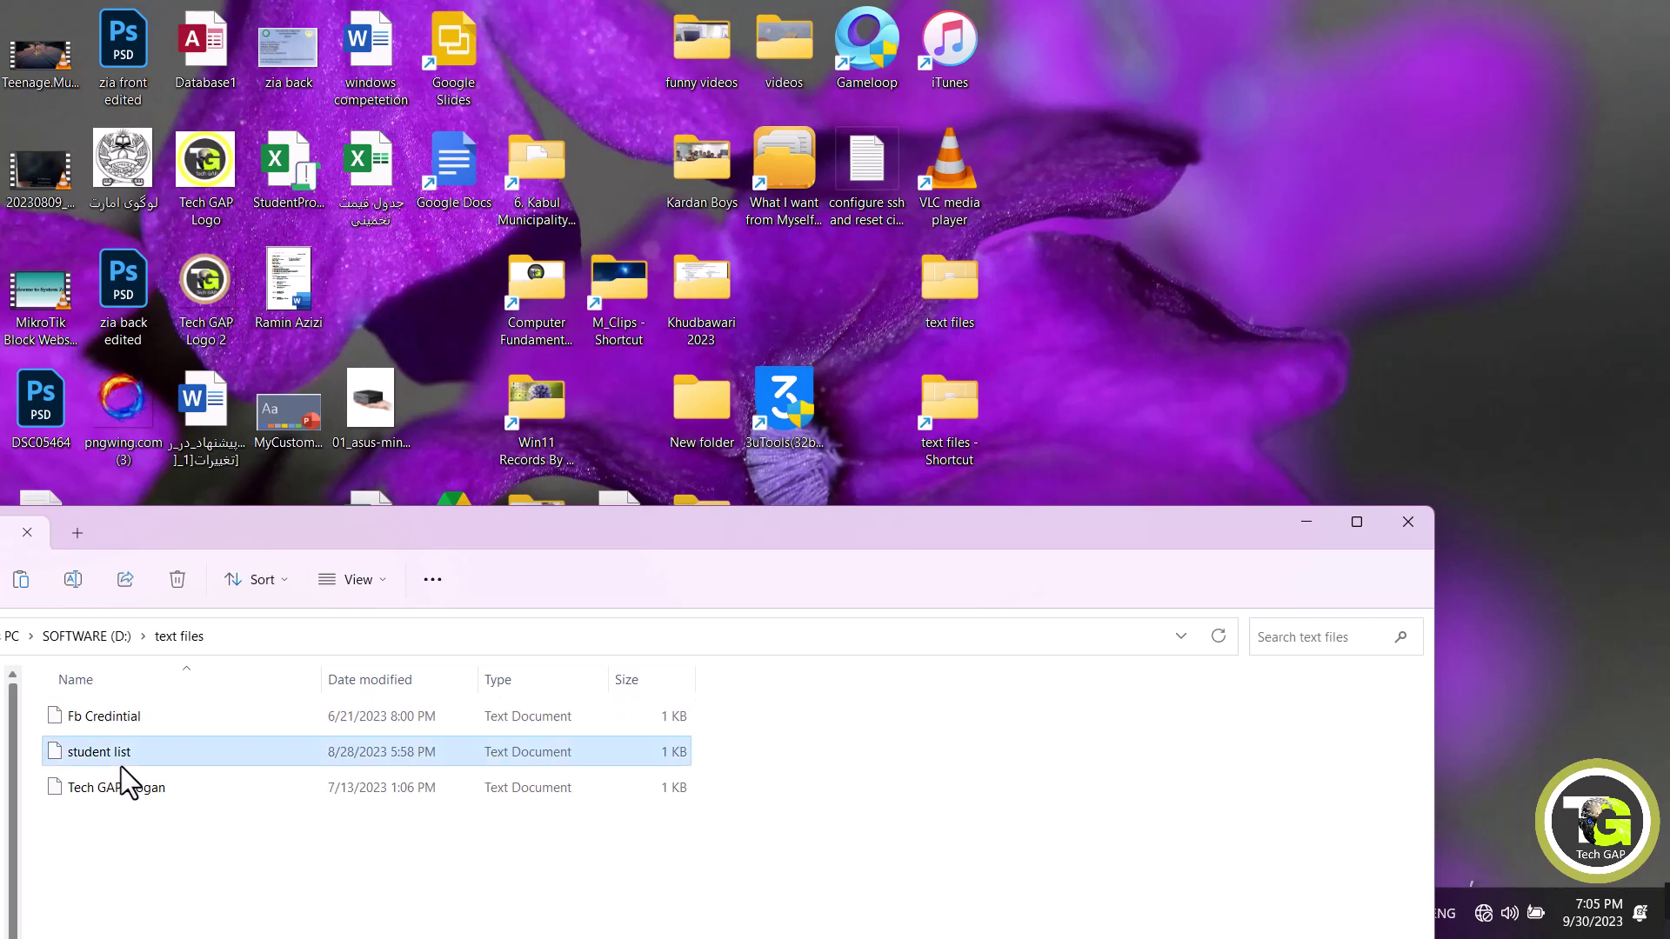
pyautogui.doubleClick(122, 765)
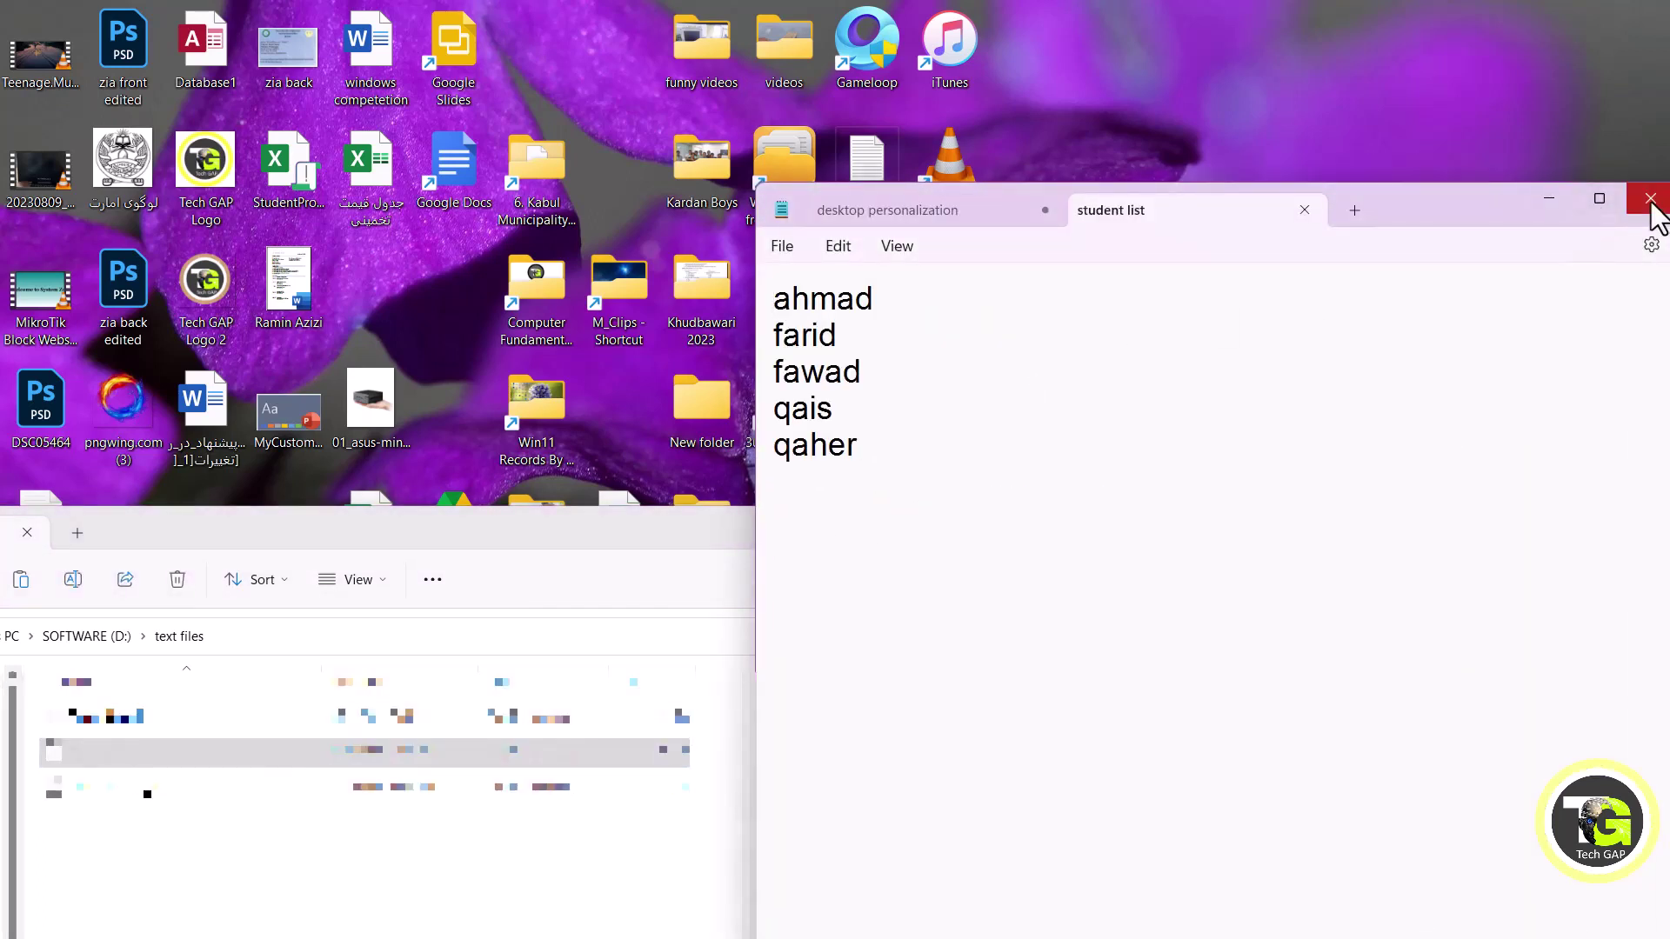
pyautogui.click(1306, 216)
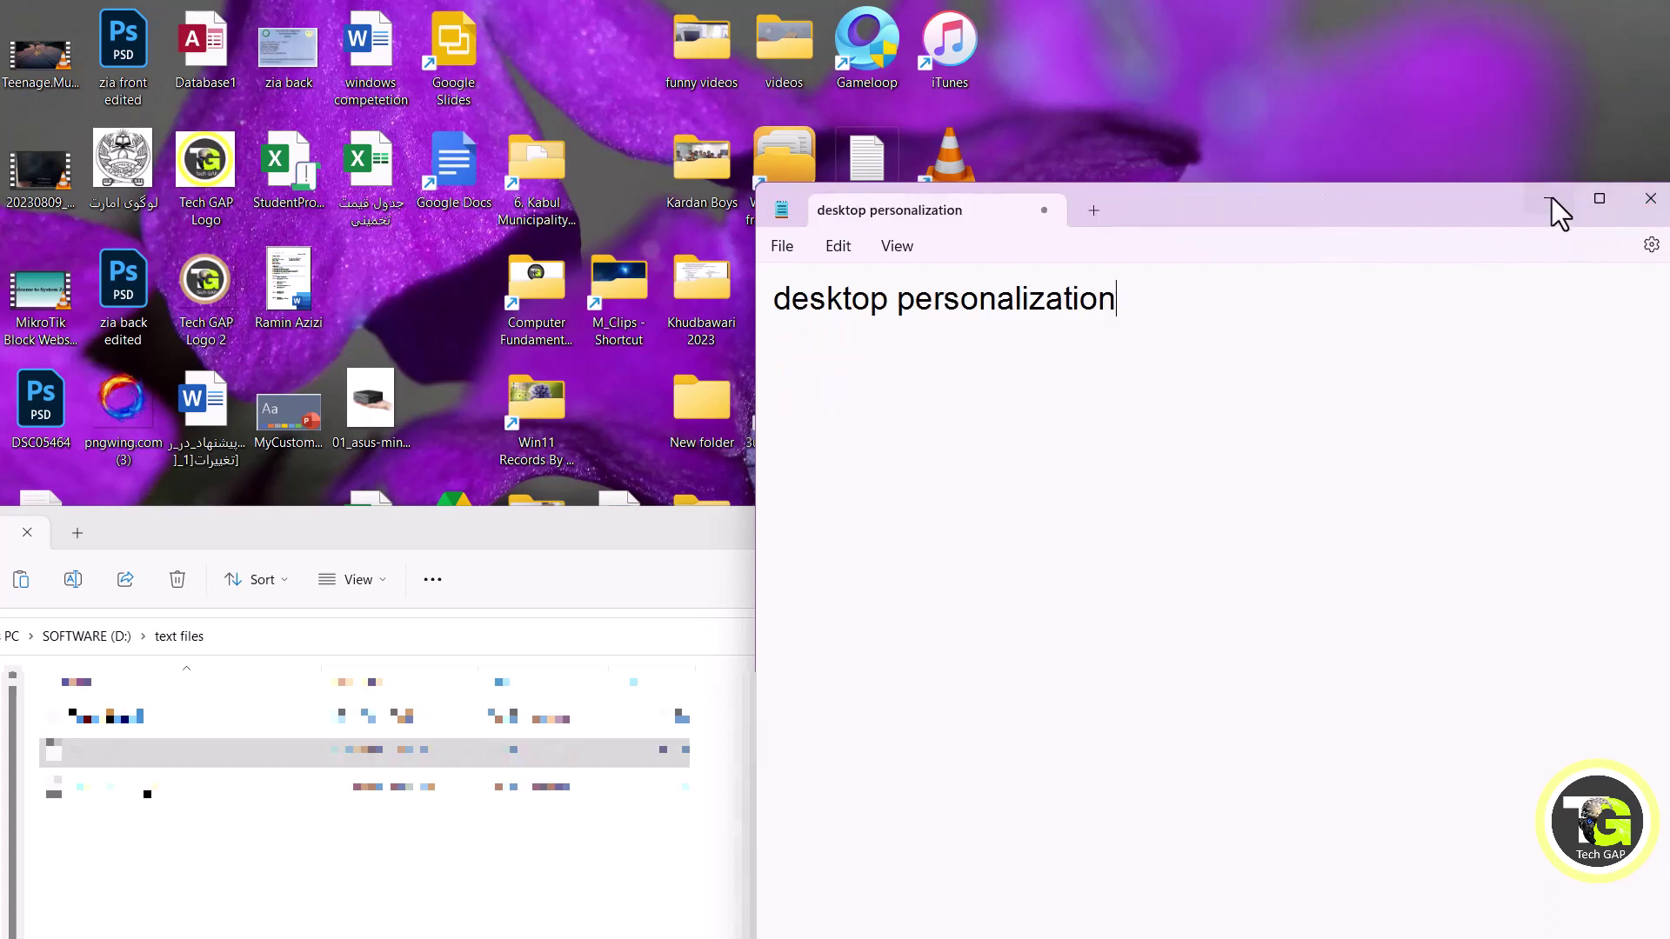
pyautogui.click(1551, 199)
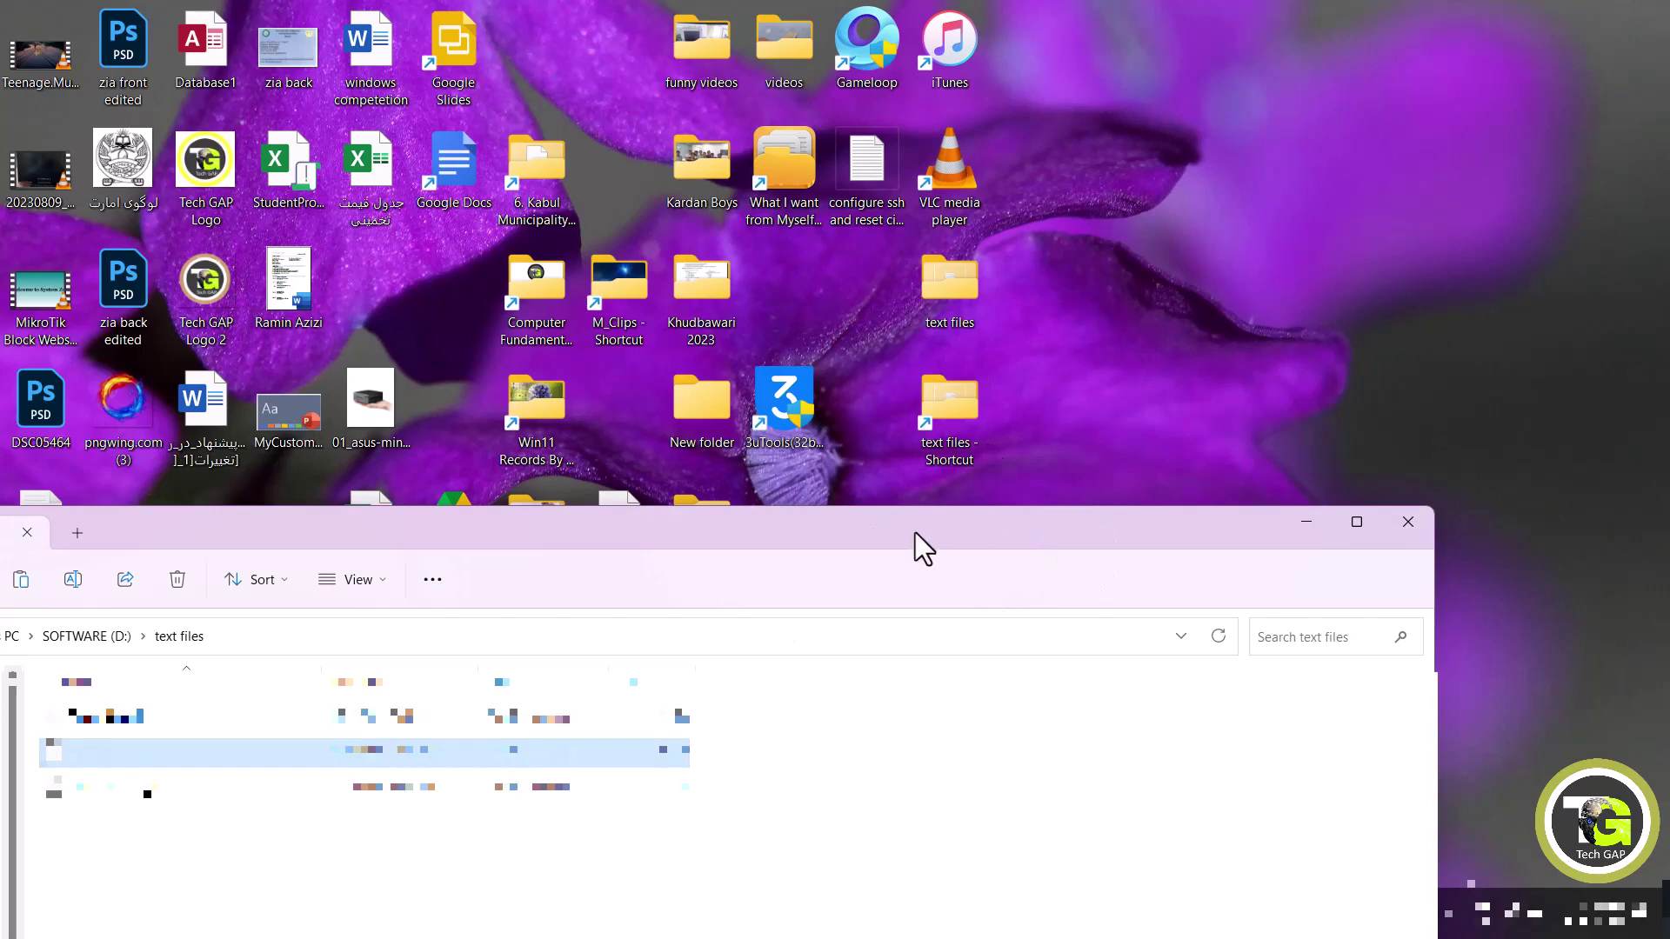
# Close Explorer, reopen text files from the desktop shortcut, and open then close student list.
pyautogui.moveTo(598, 518); pyautogui.dragTo(378, 578)
pyautogui.click(1210, 578)
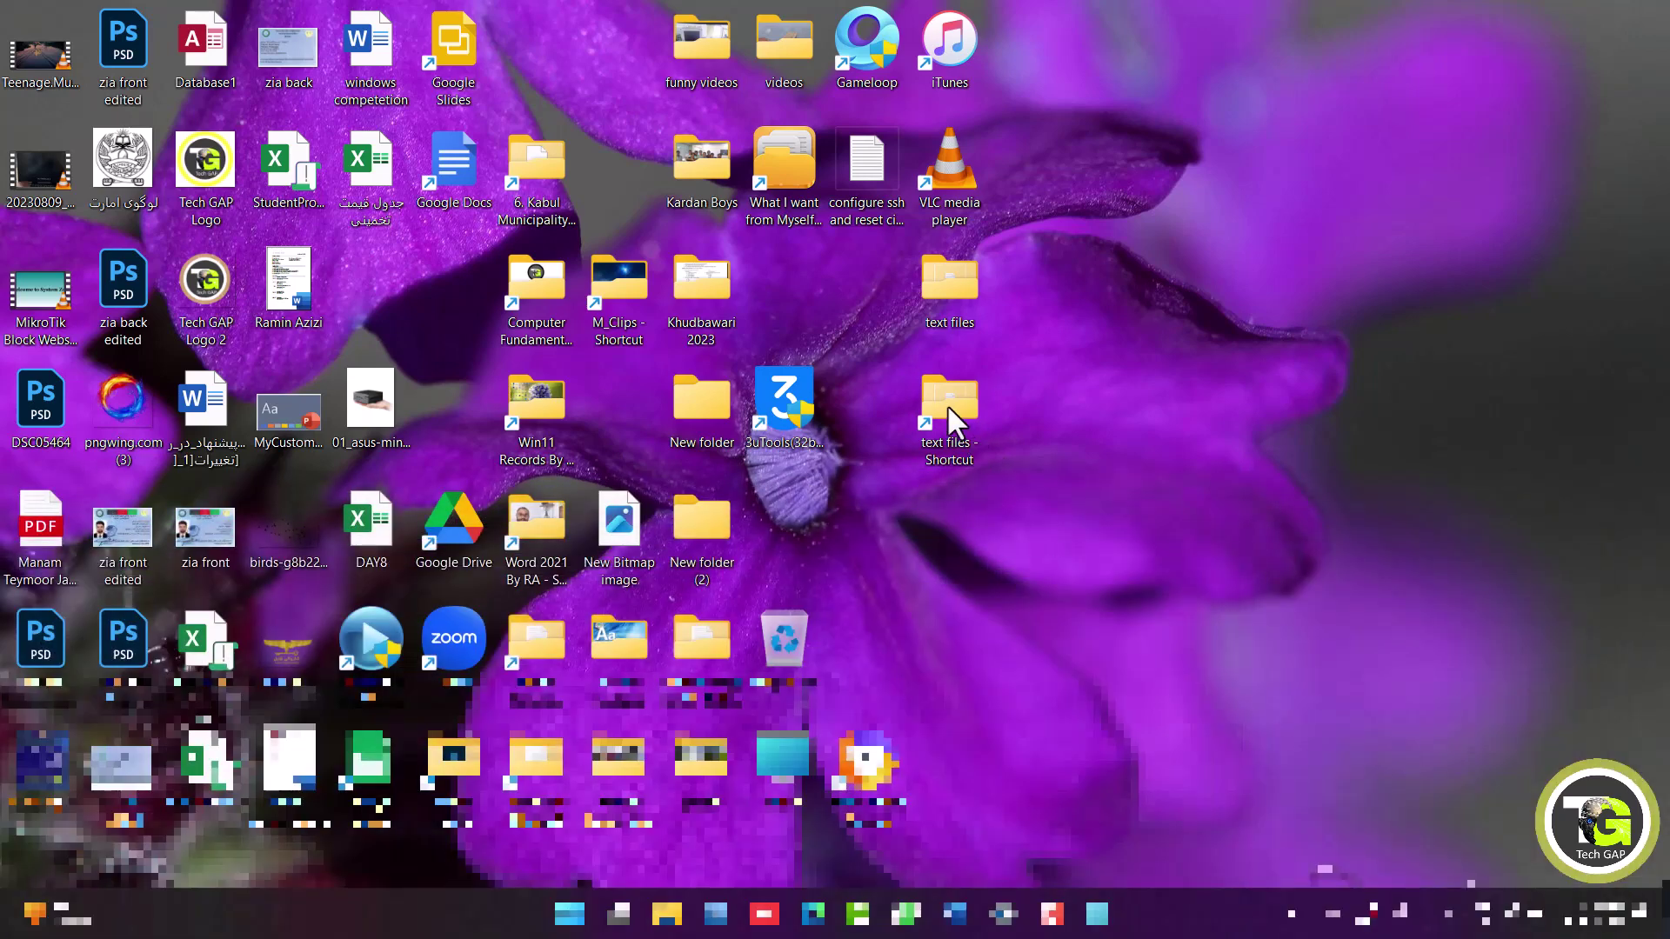
pyautogui.doubleClick(954, 407)
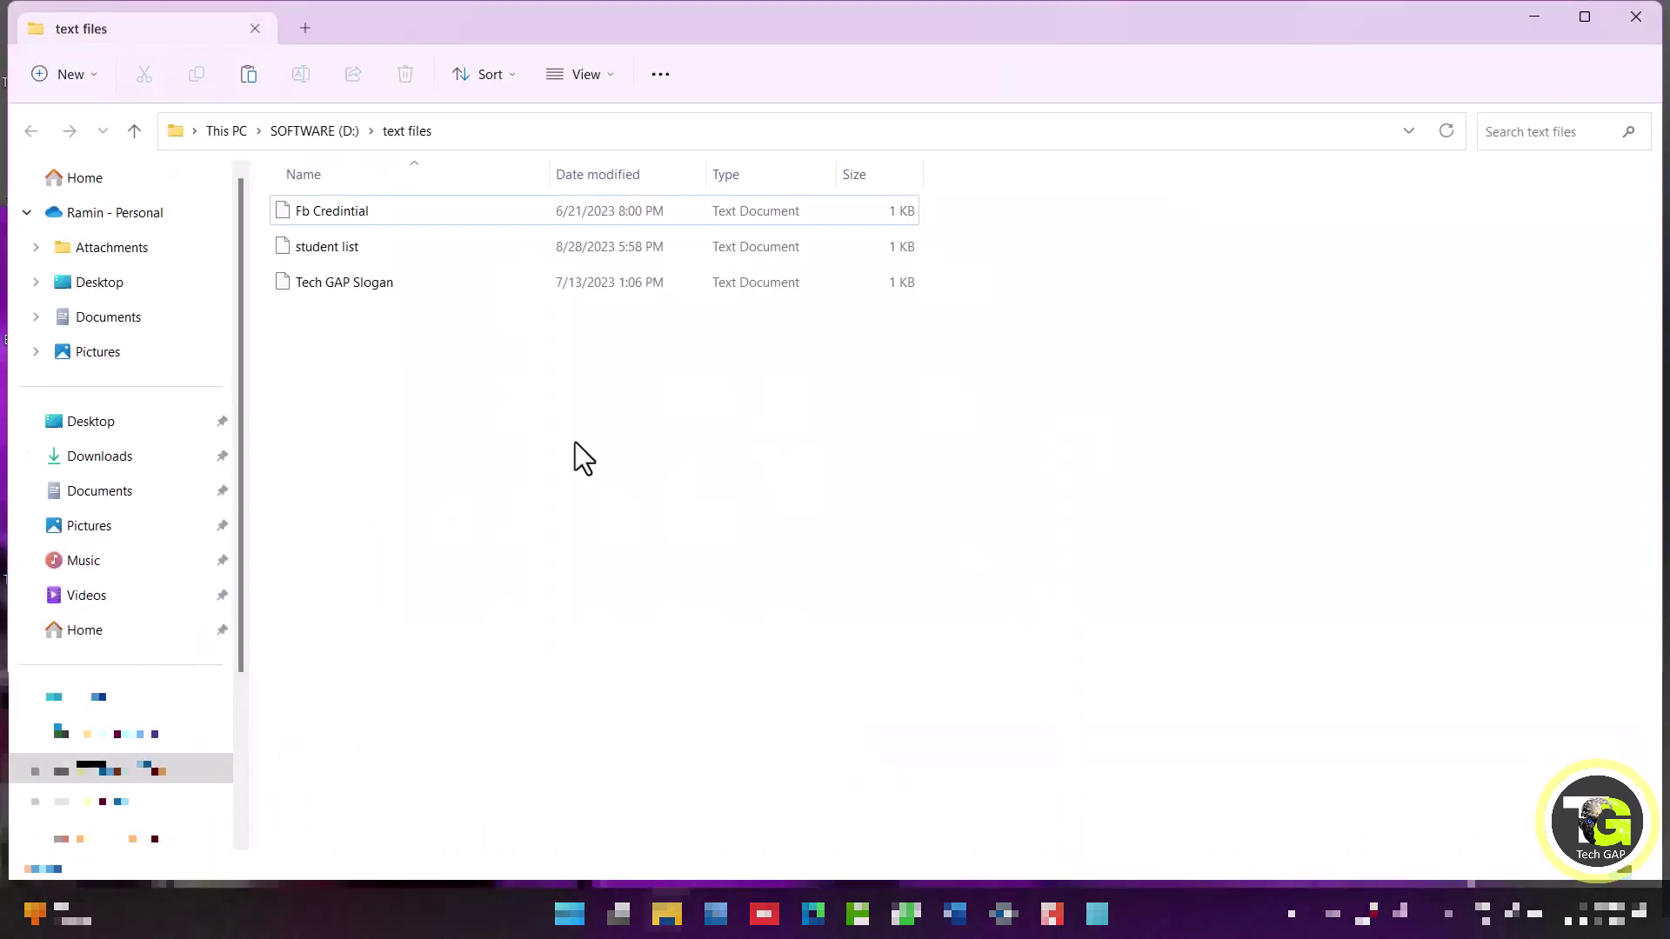
pyautogui.click(341, 246)
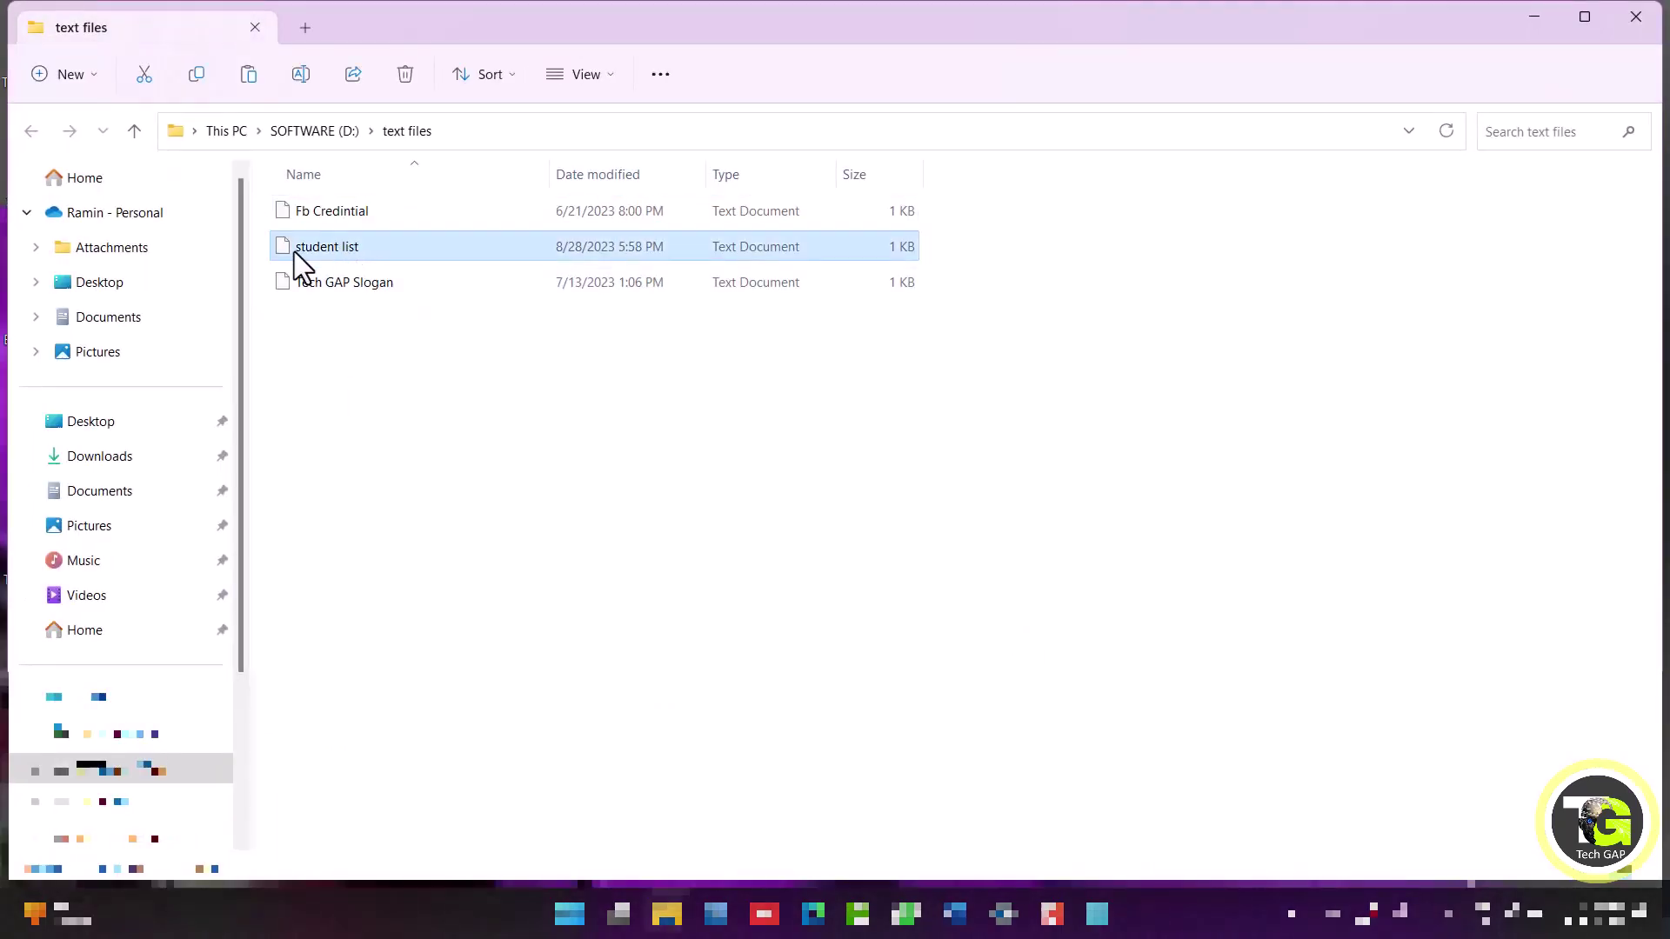
pyautogui.doubleClick(294, 252)
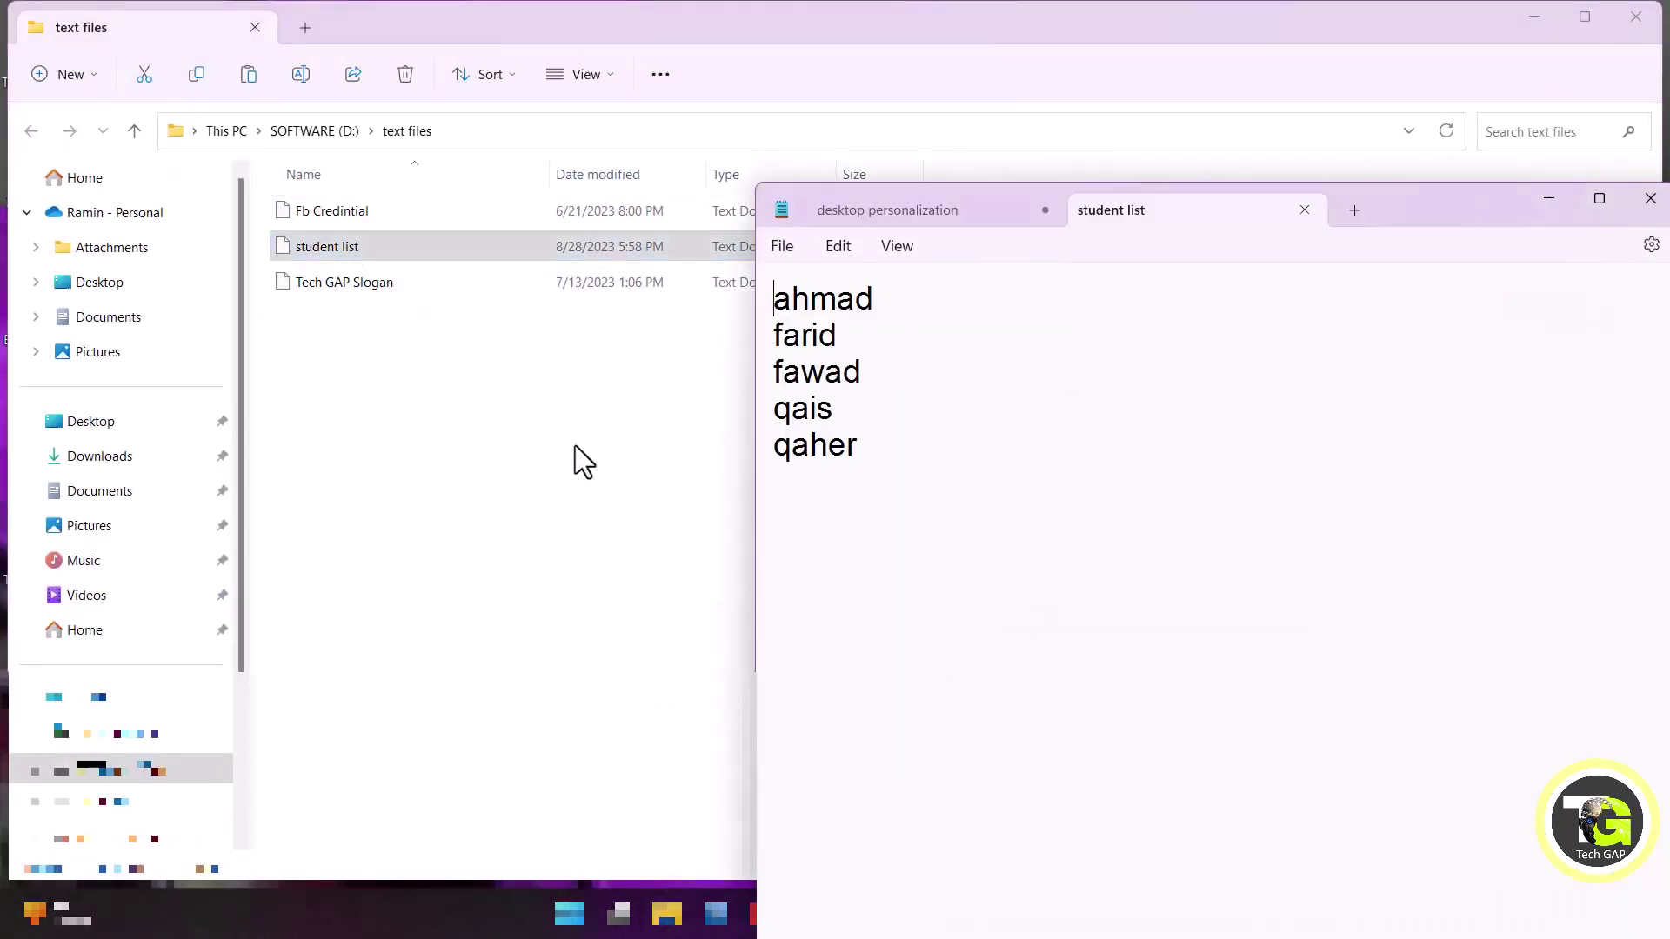
pyautogui.click(1305, 210)
pyautogui.click(1535, 16)
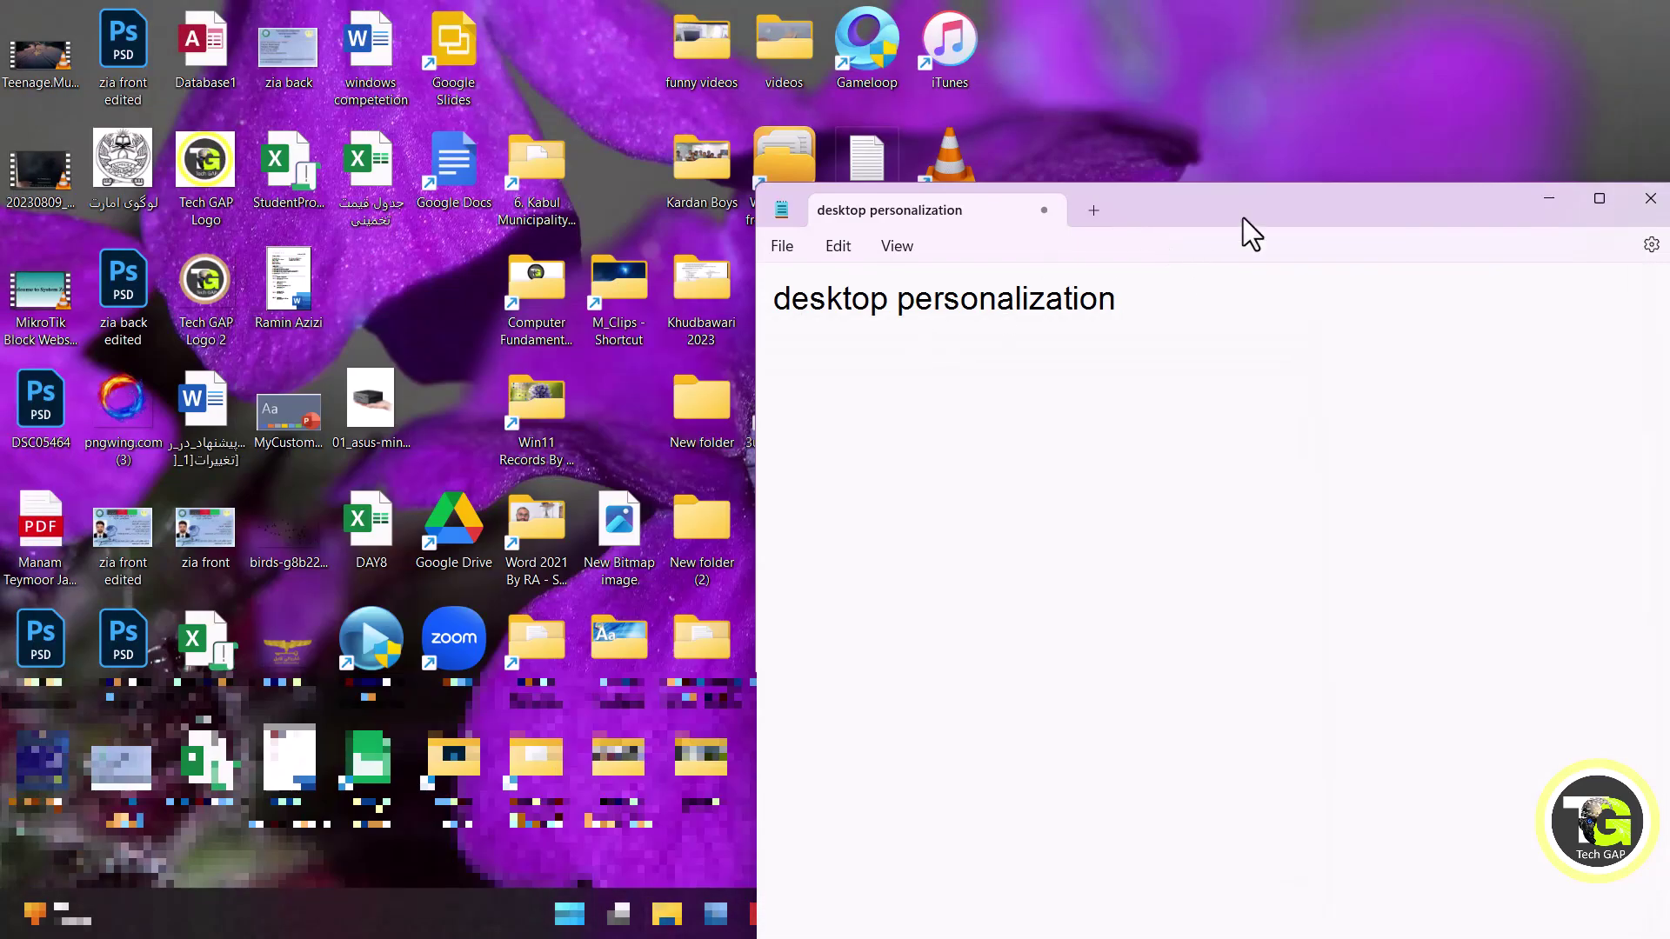
# Reopen the desktop text files folder, close the student list note, and minimize Notepad.
pyautogui.moveTo(1244, 218); pyautogui.dragTo(1079, 584)
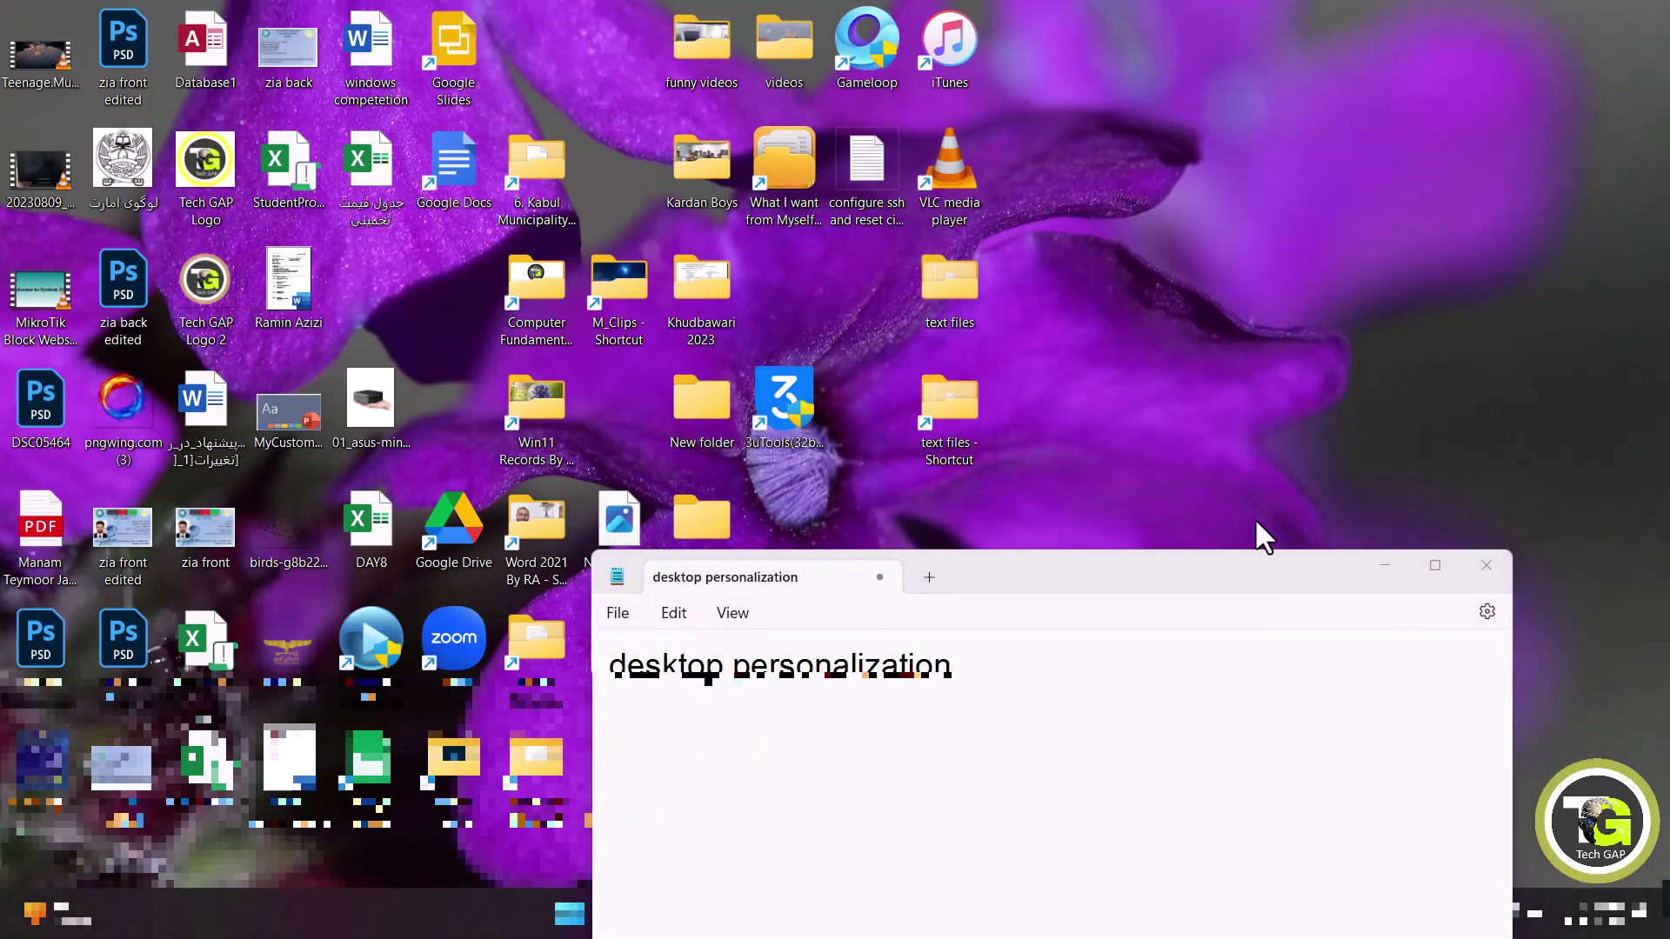
pyautogui.doubleClick(954, 317)
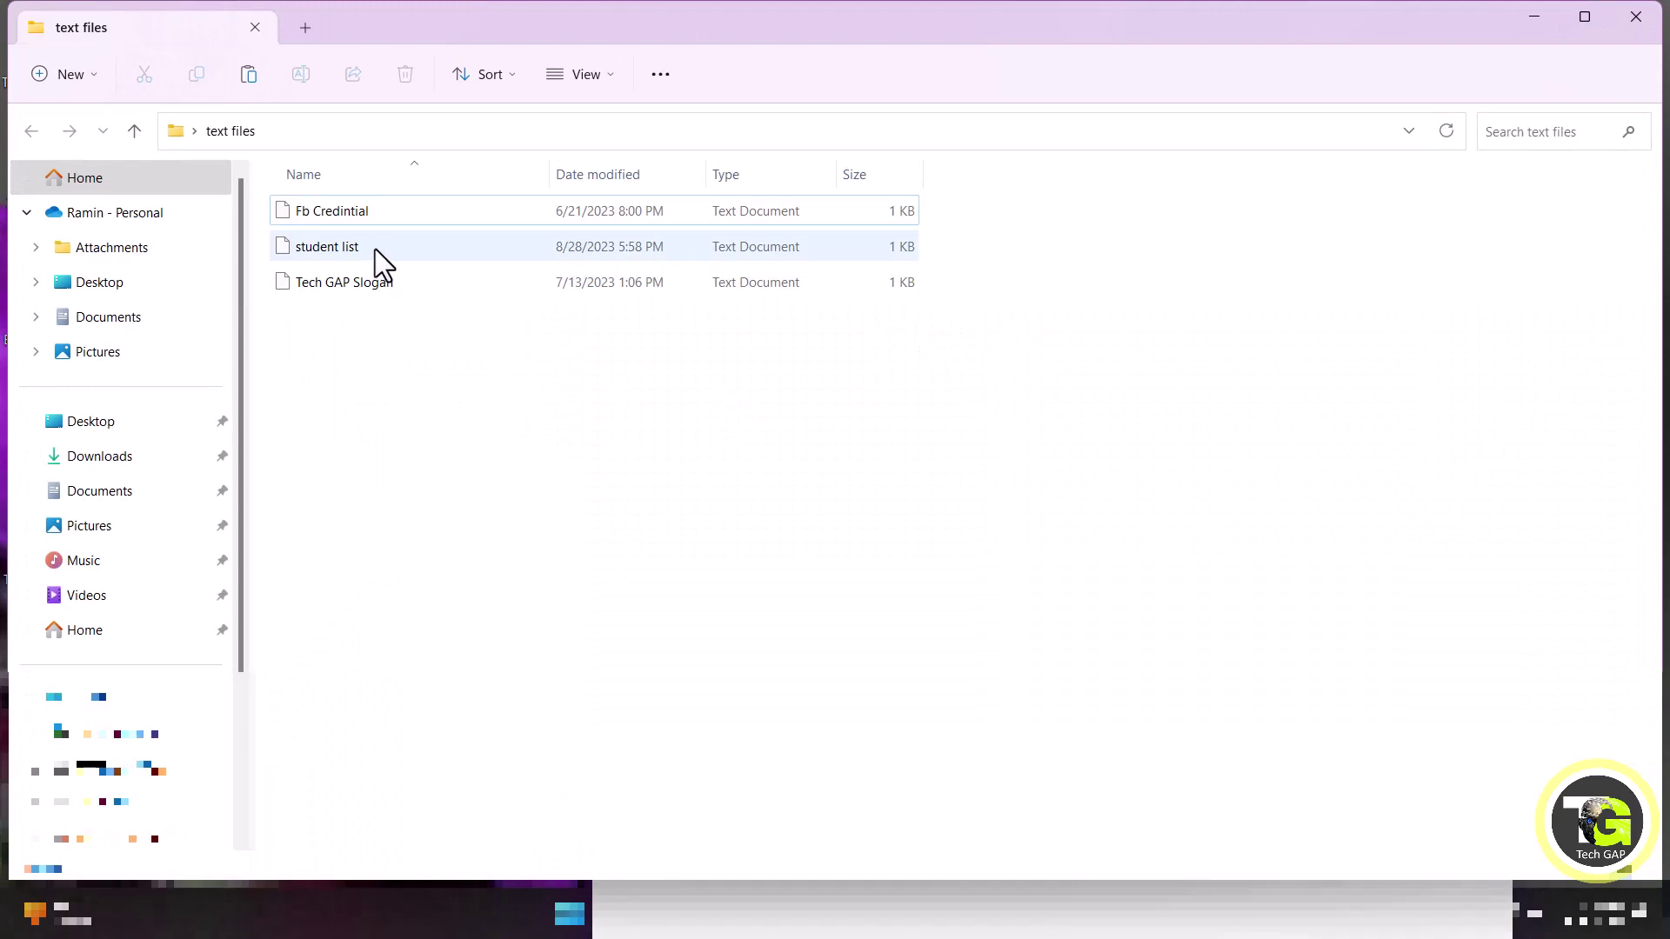
pyautogui.click(374, 249)
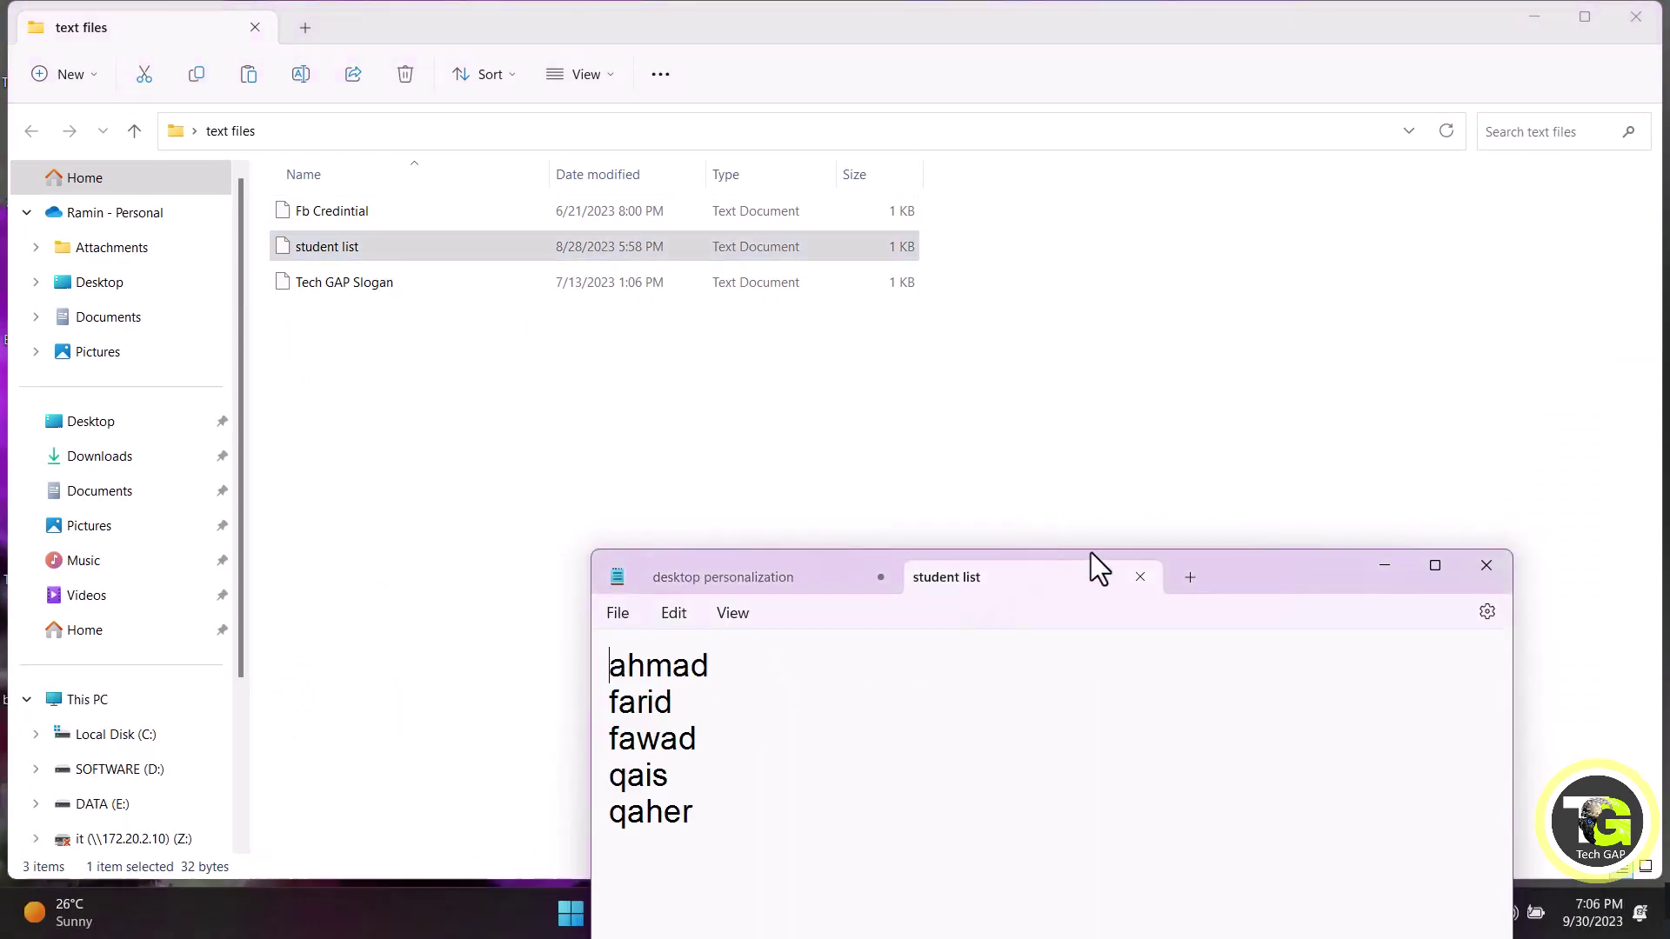
pyautogui.click(1139, 578)
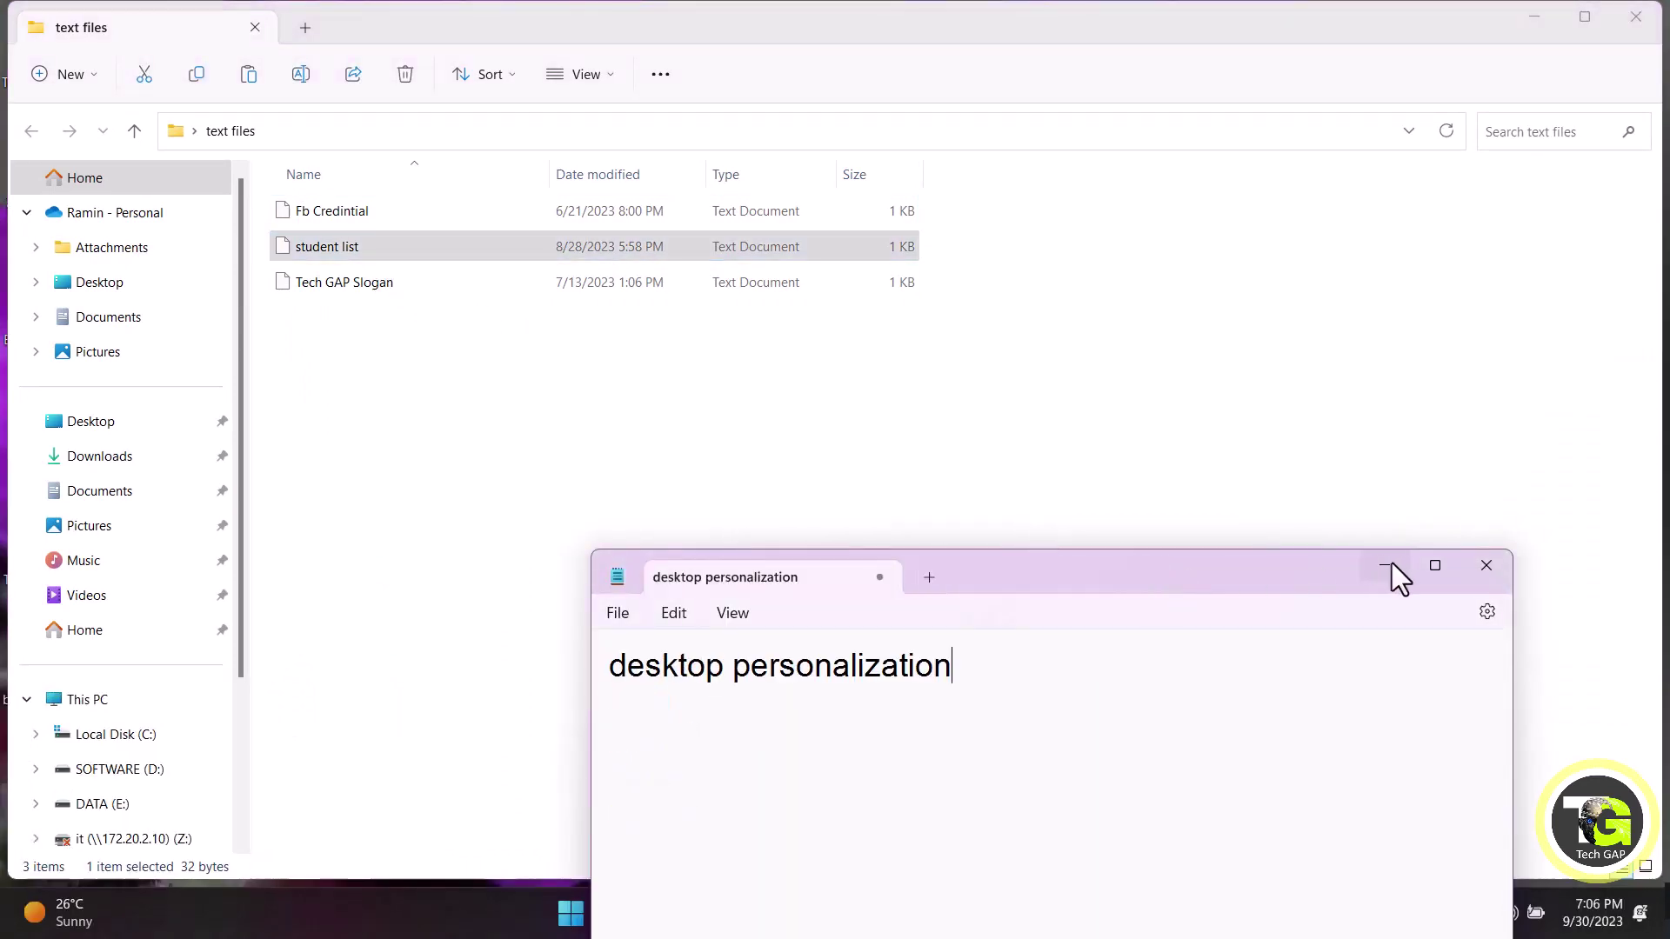
pyautogui.click(1390, 564)
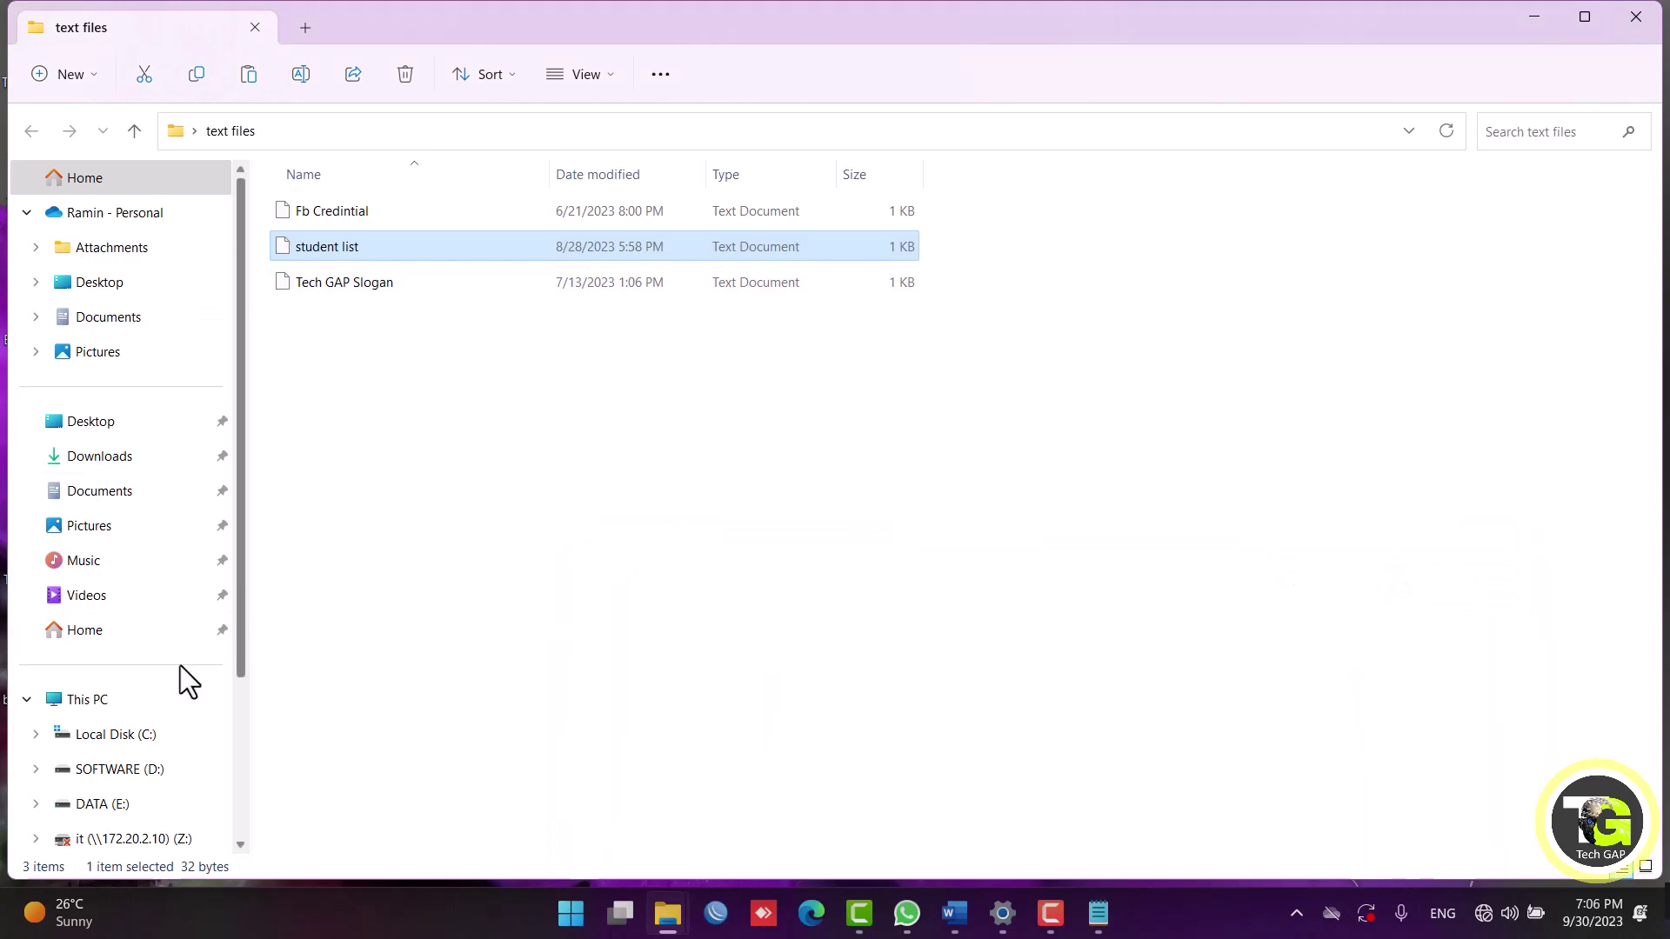
# From This PC open SOFTWARE (D:), delete a folder with confirmation, and minimize the window.
pyautogui.click(132, 705)
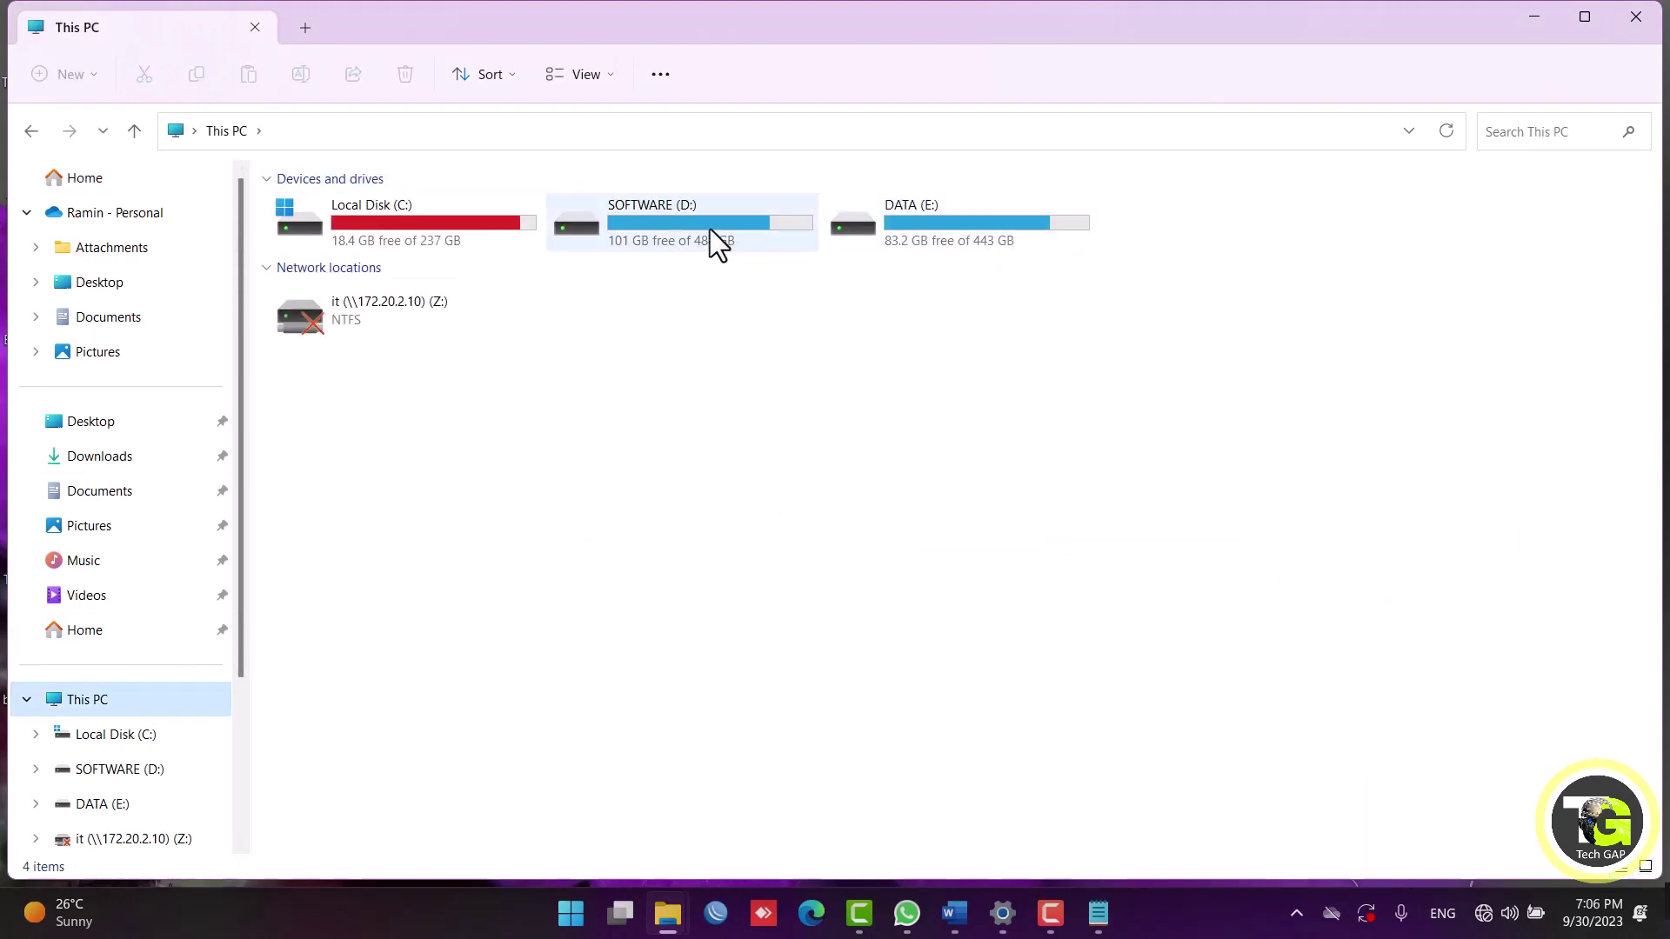
pyautogui.doubleClick(710, 228)
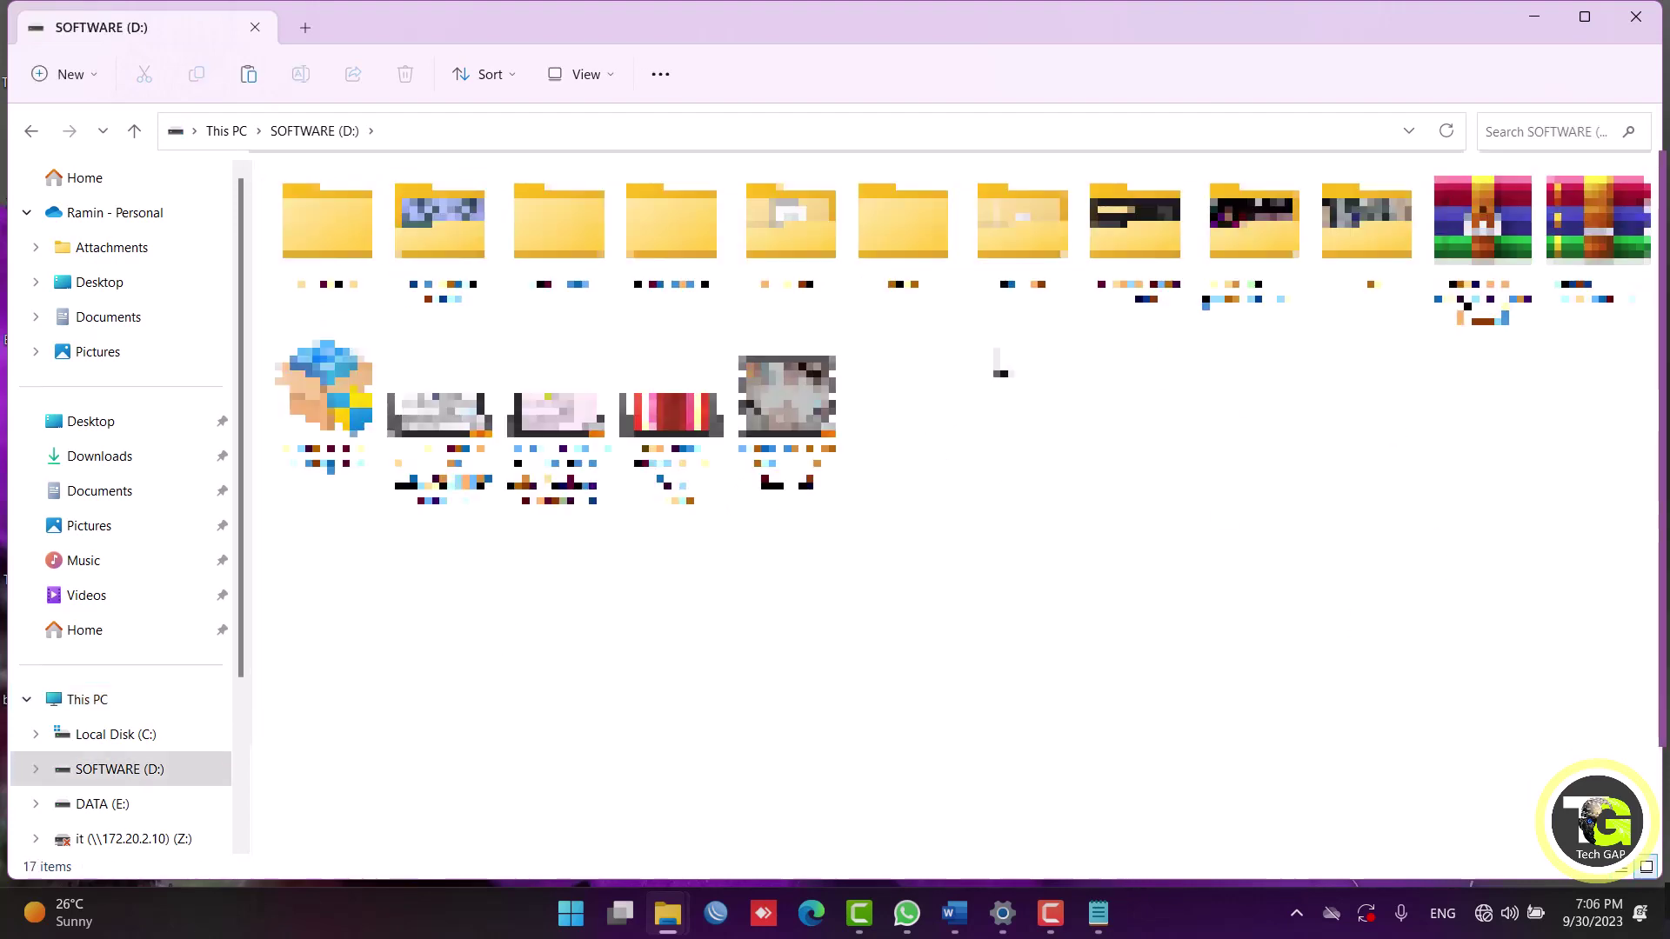
pyautogui.click(1031, 277)
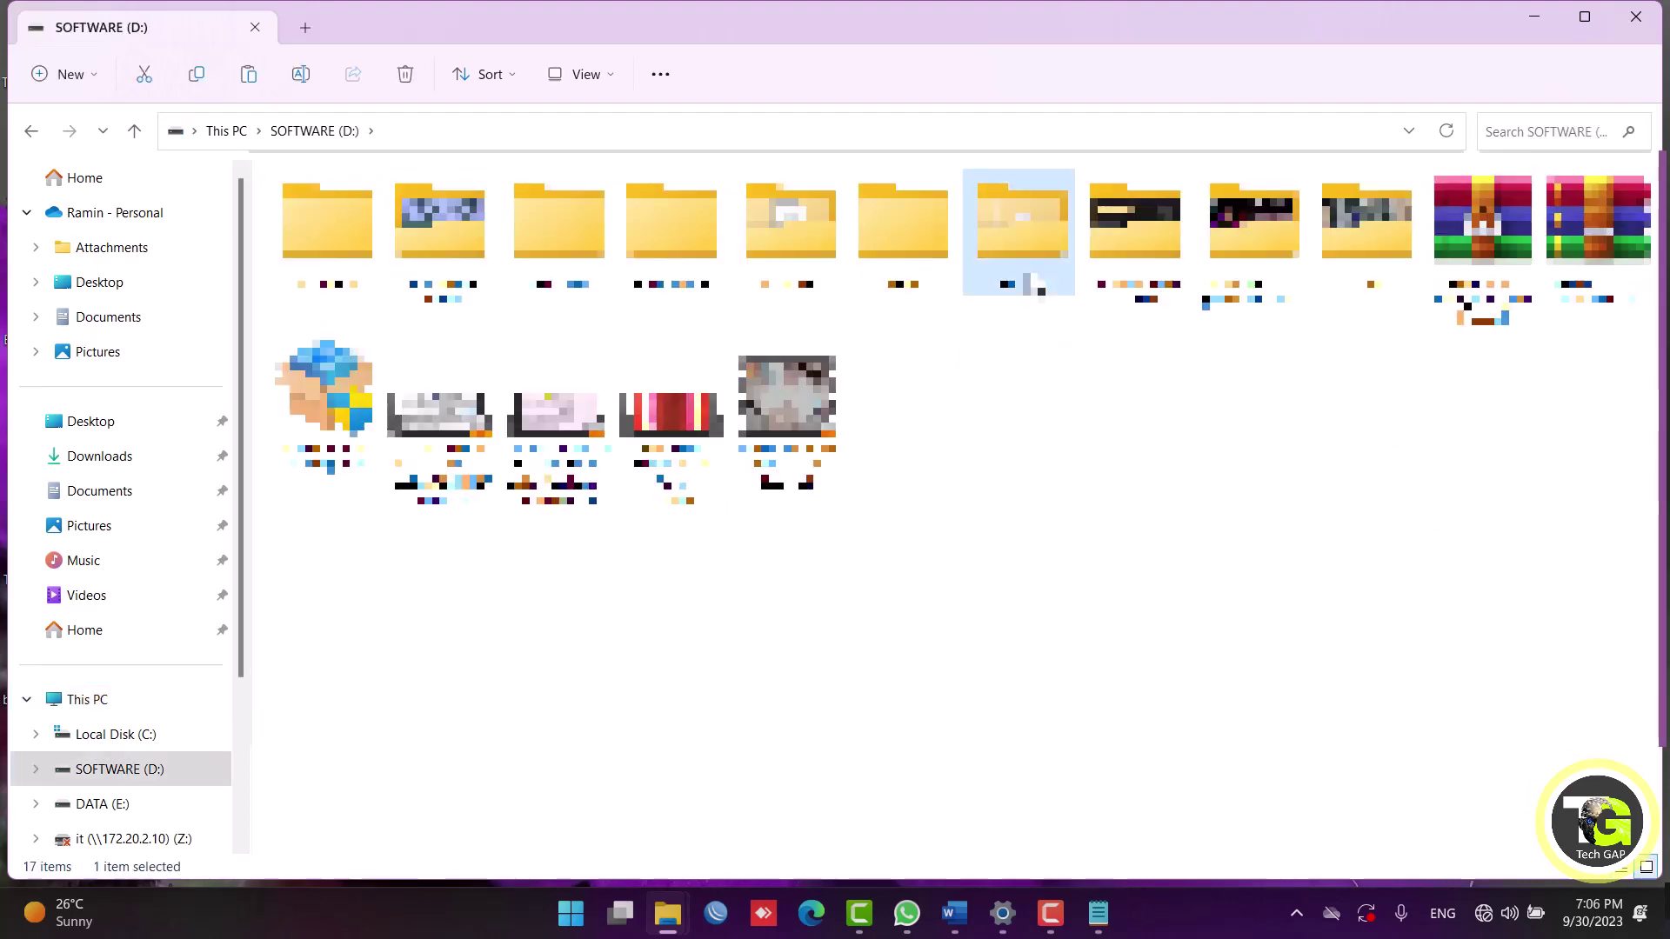
pyautogui.rightClick(1033, 278)
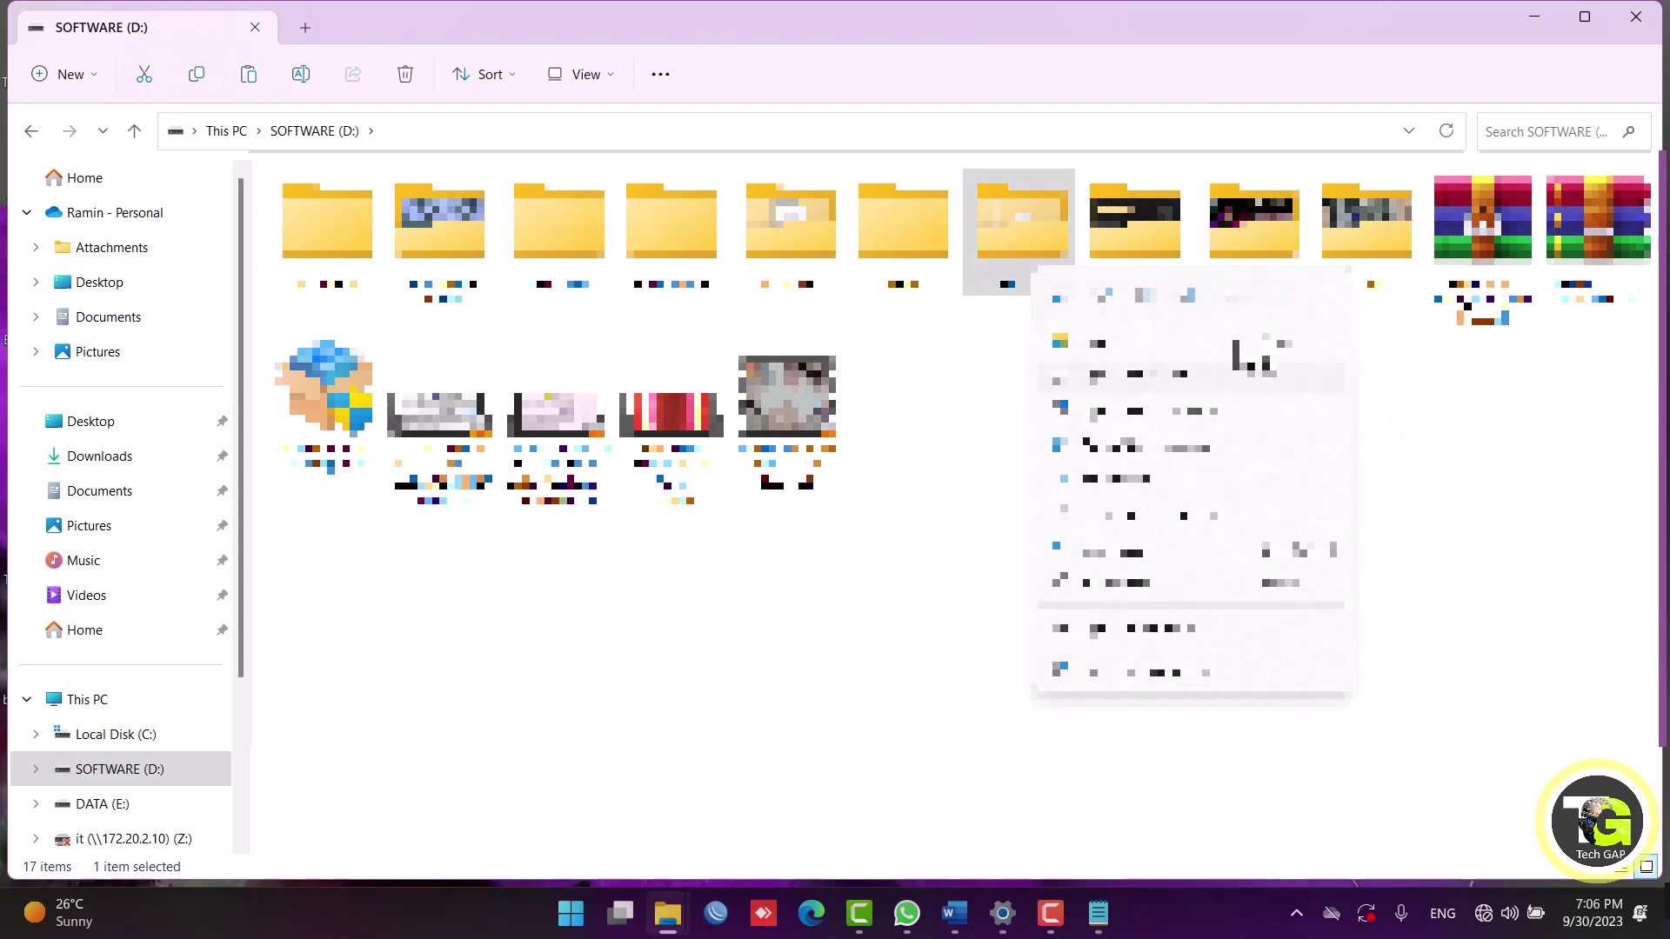
pyautogui.click(1235, 299)
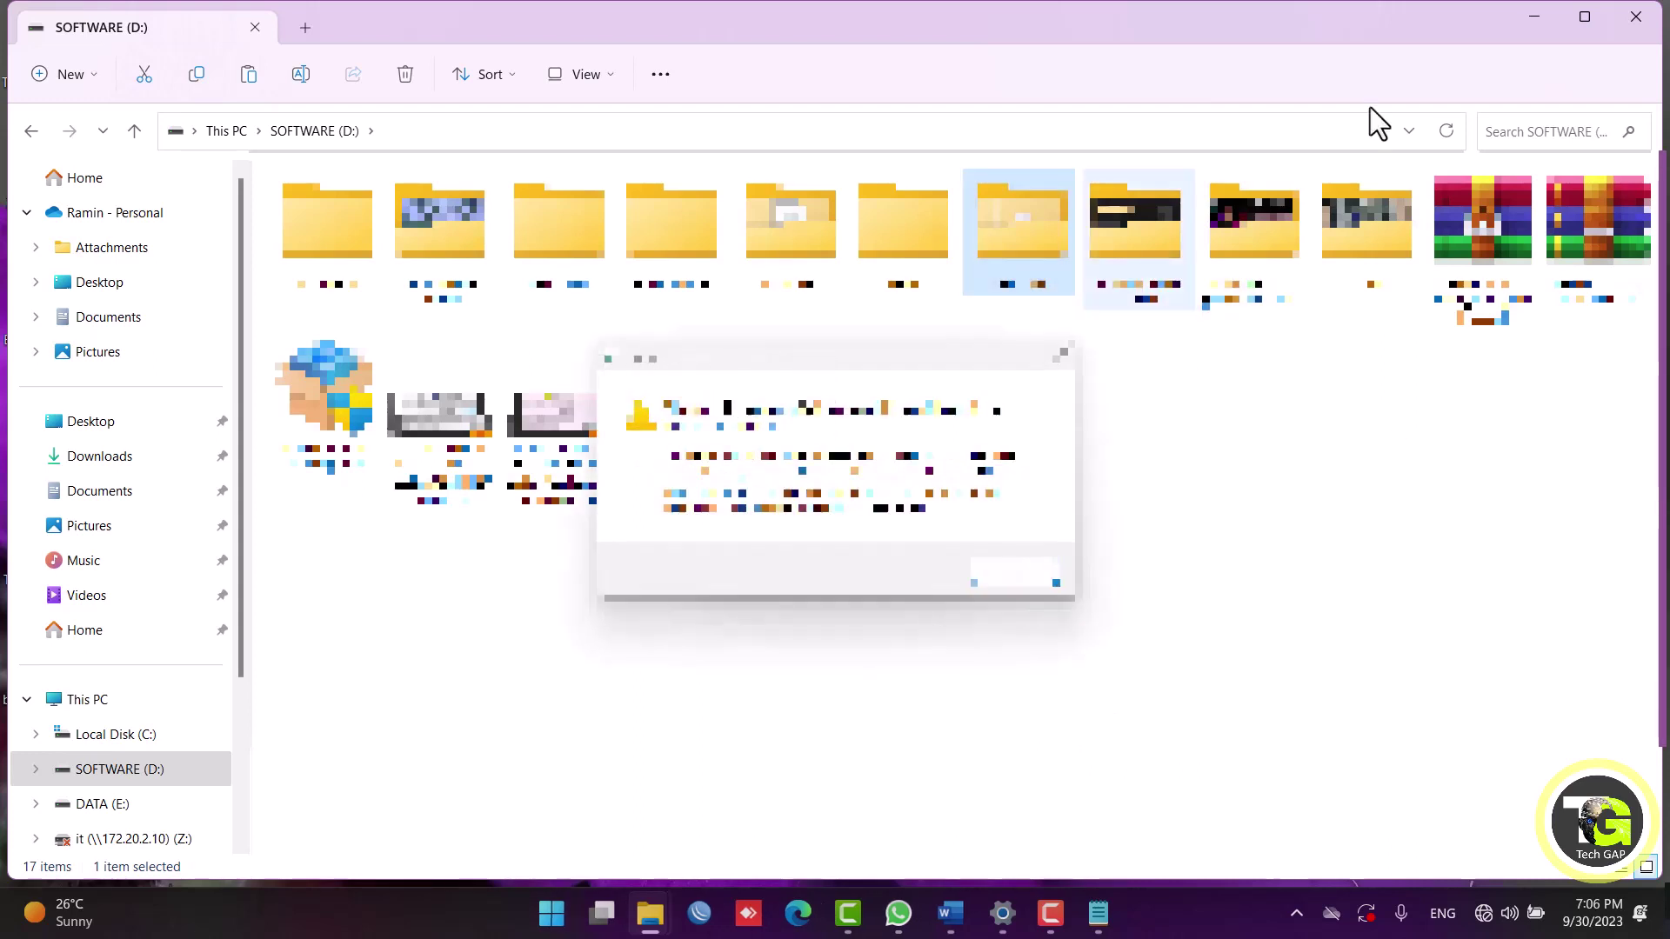
pyautogui.click(1026, 556)
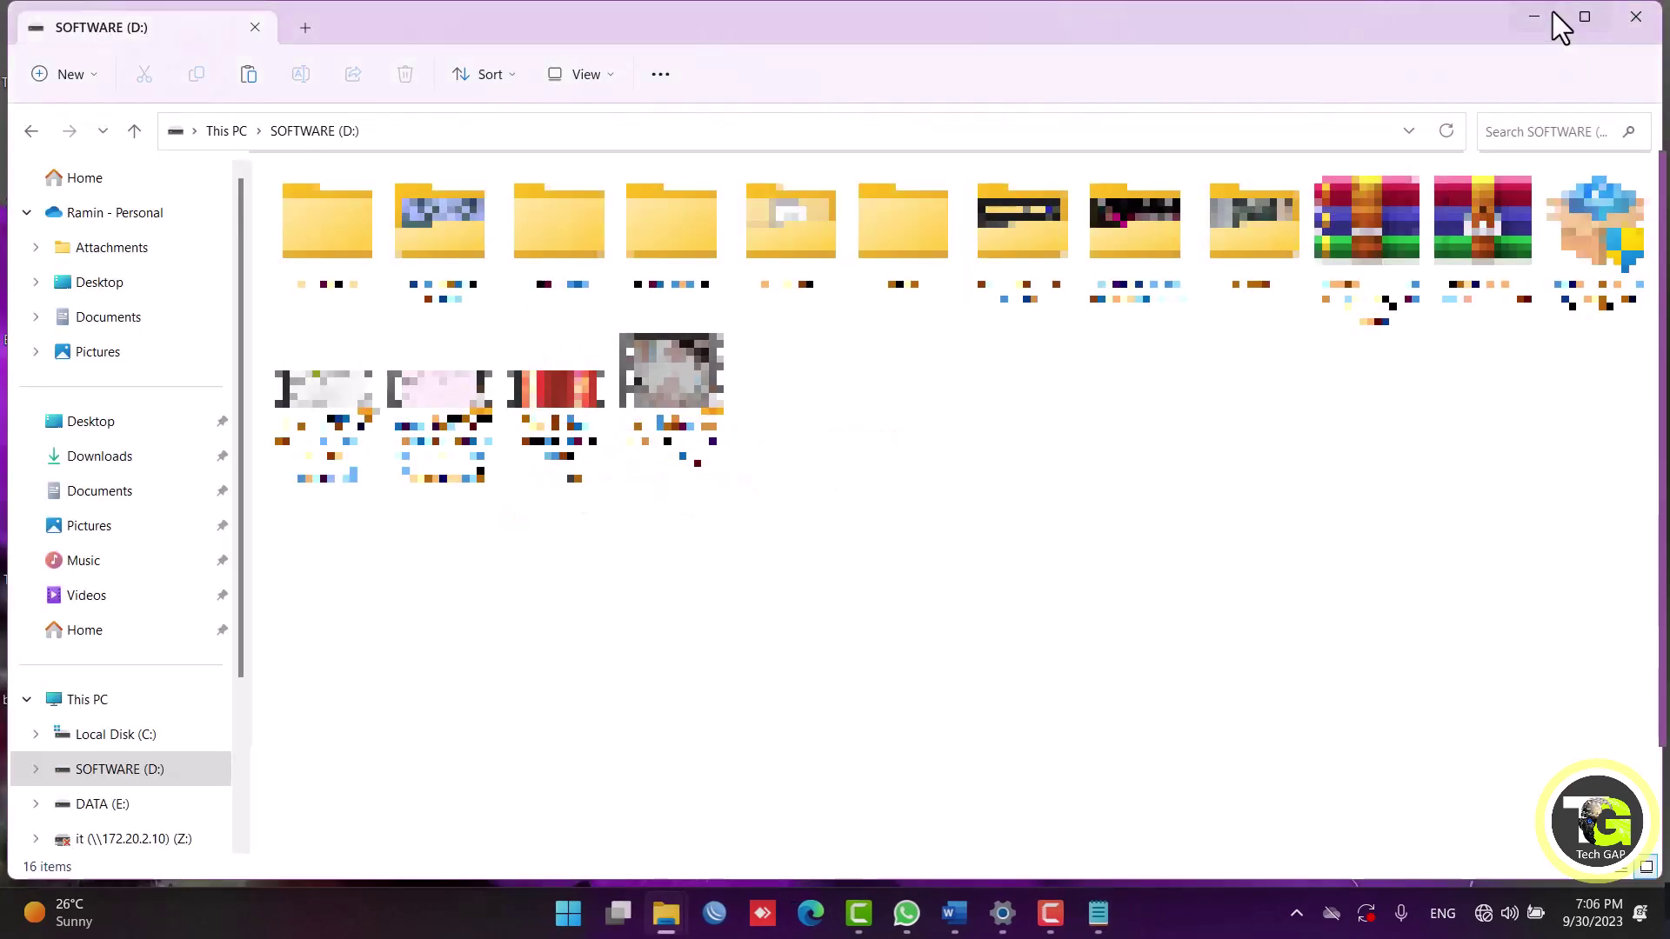
pyautogui.click(1552, 12)
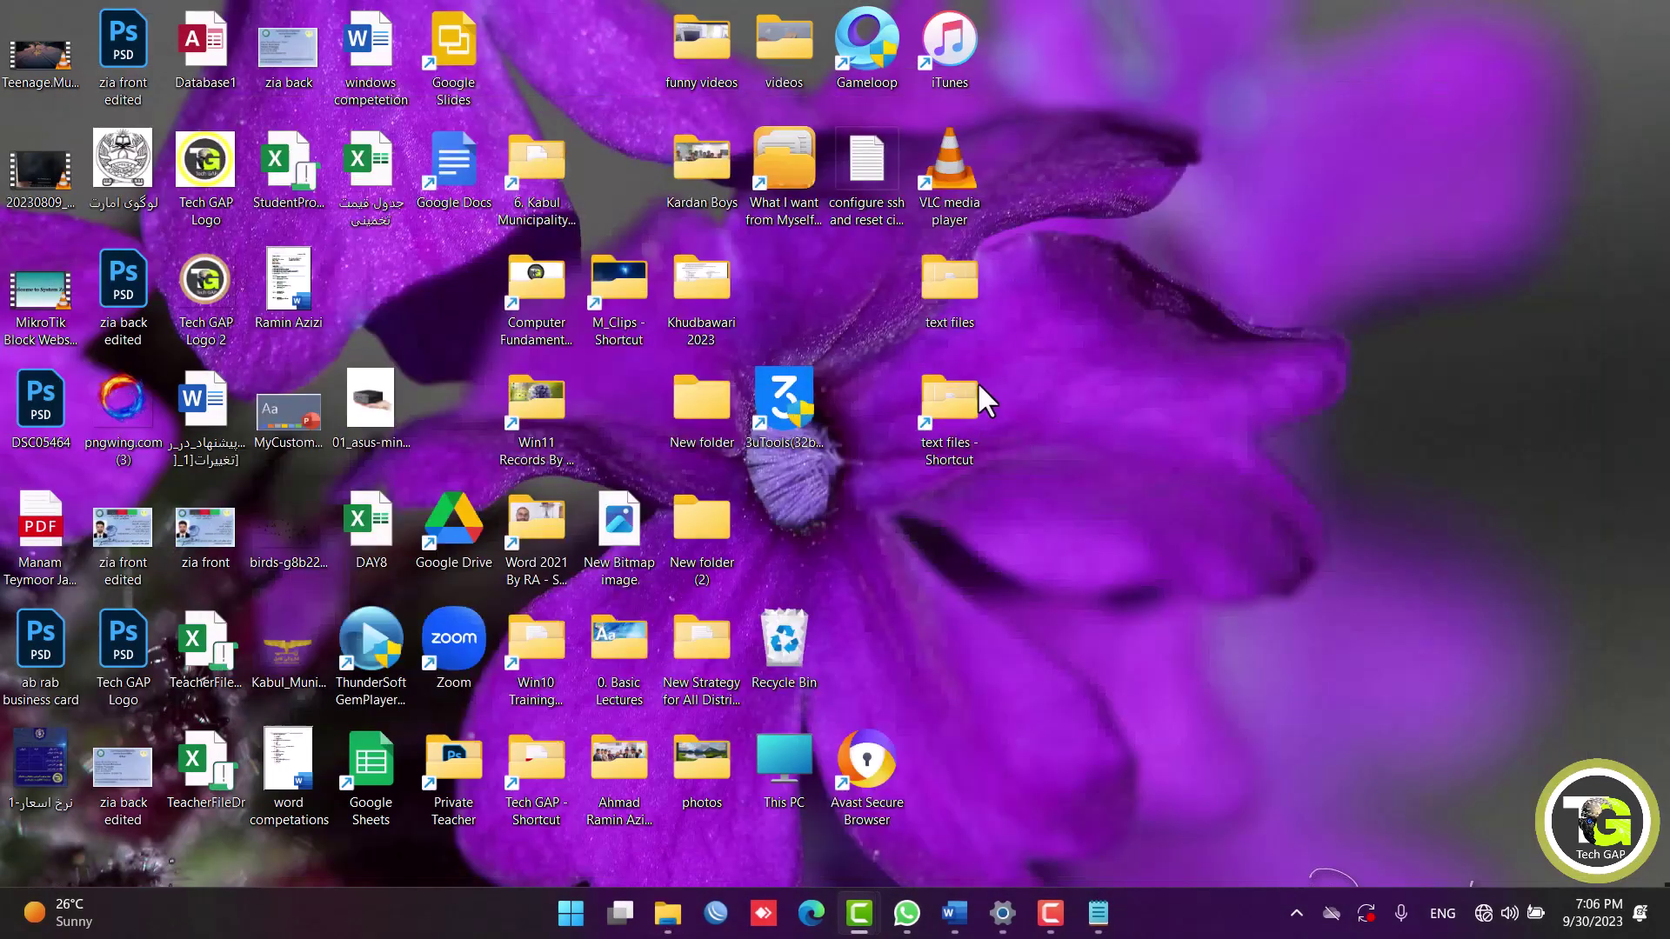
pyautogui.doubleClick(962, 296)
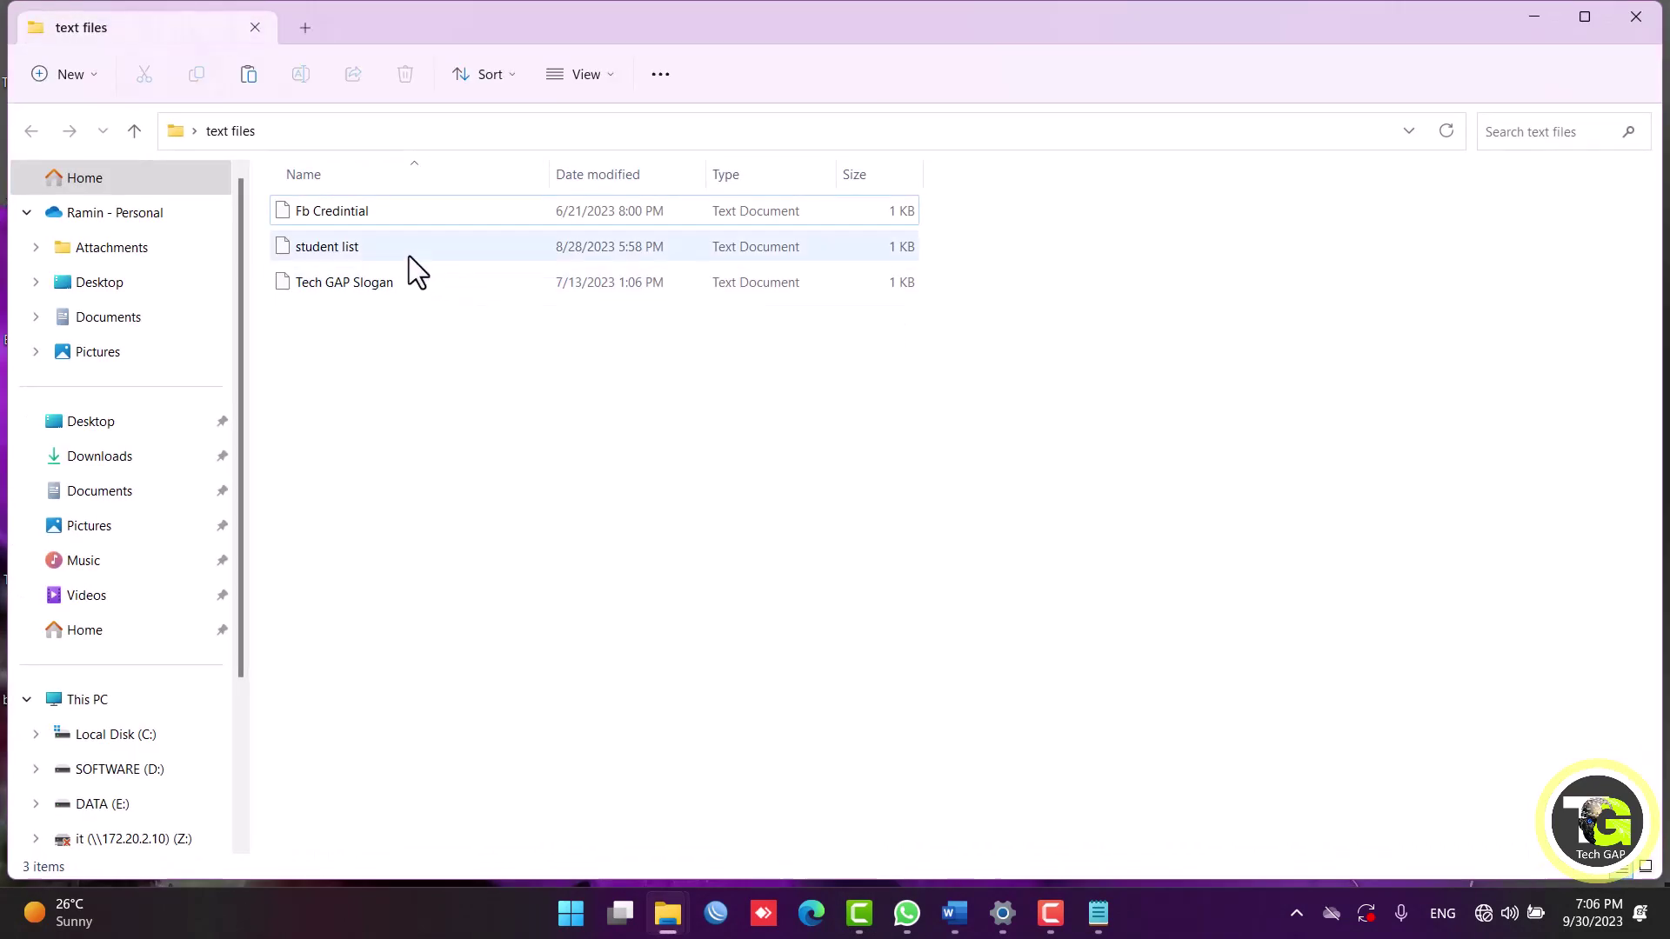
pyautogui.click(409, 253)
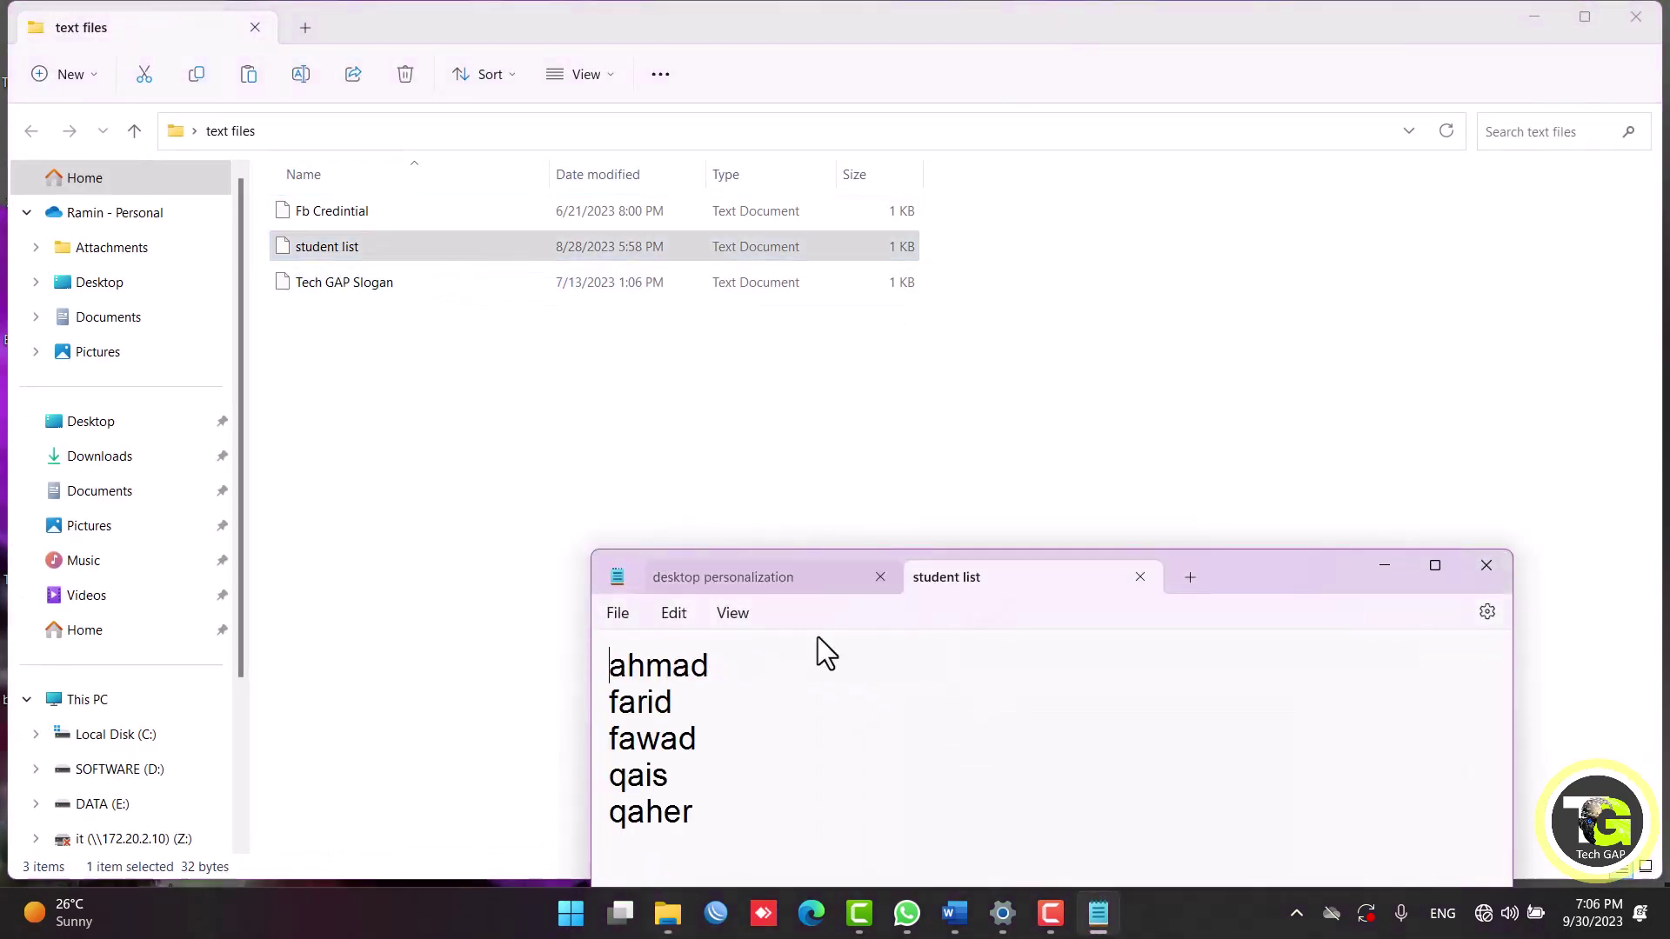
pyautogui.click(1139, 581)
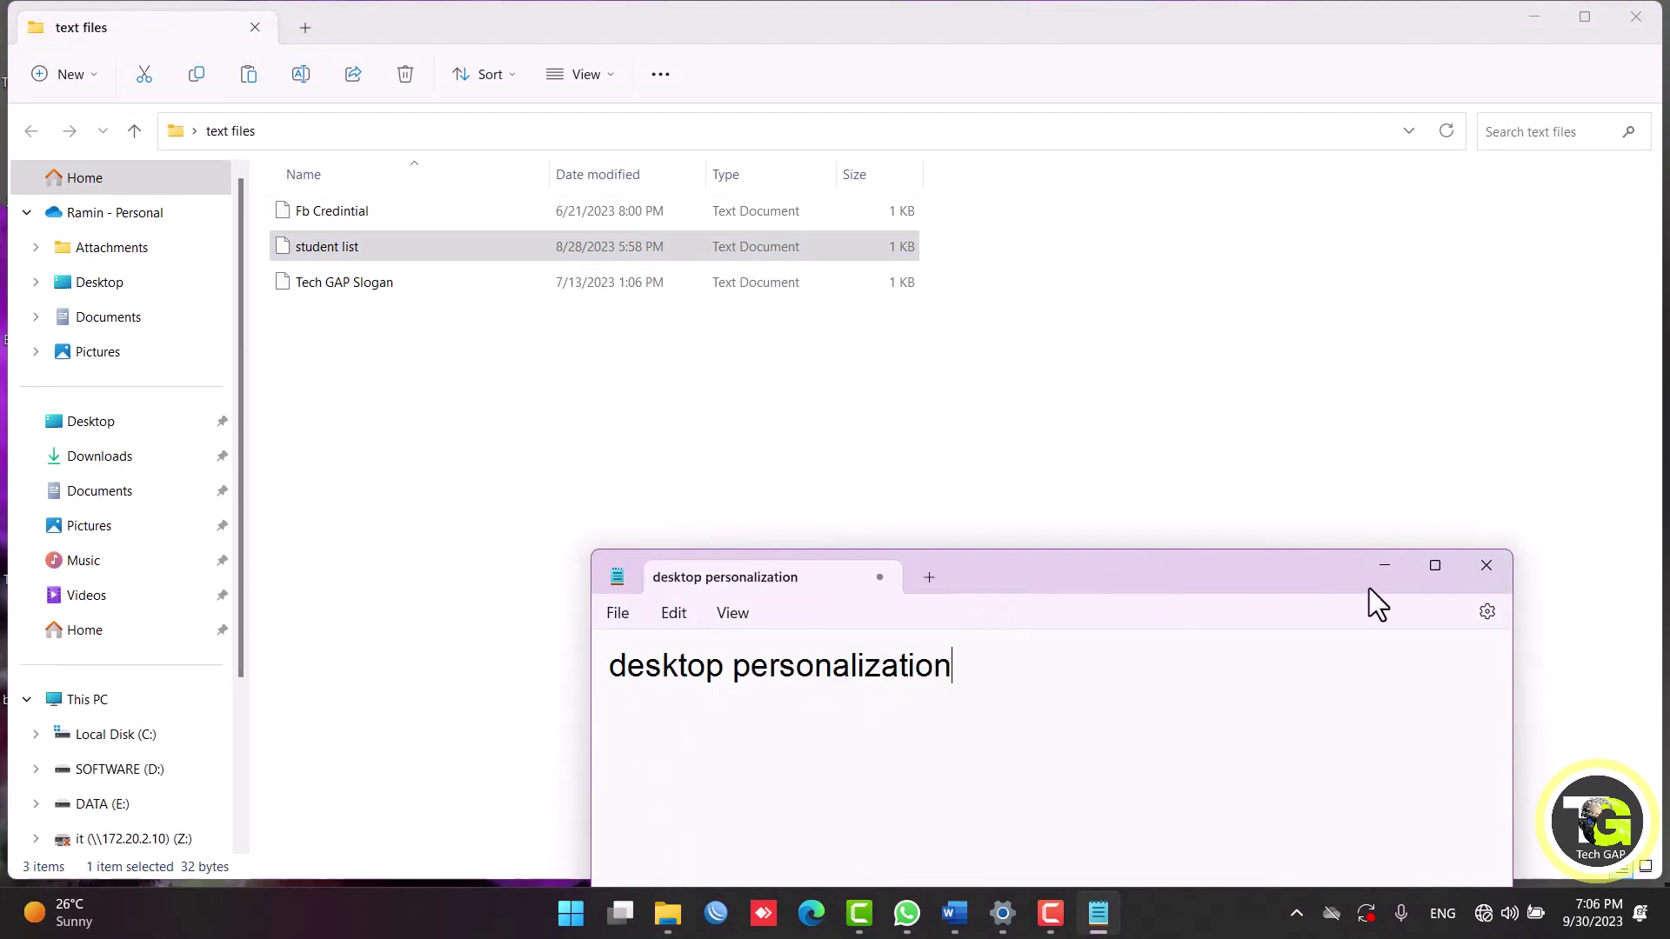
pyautogui.click(1380, 574)
pyautogui.click(1631, 17)
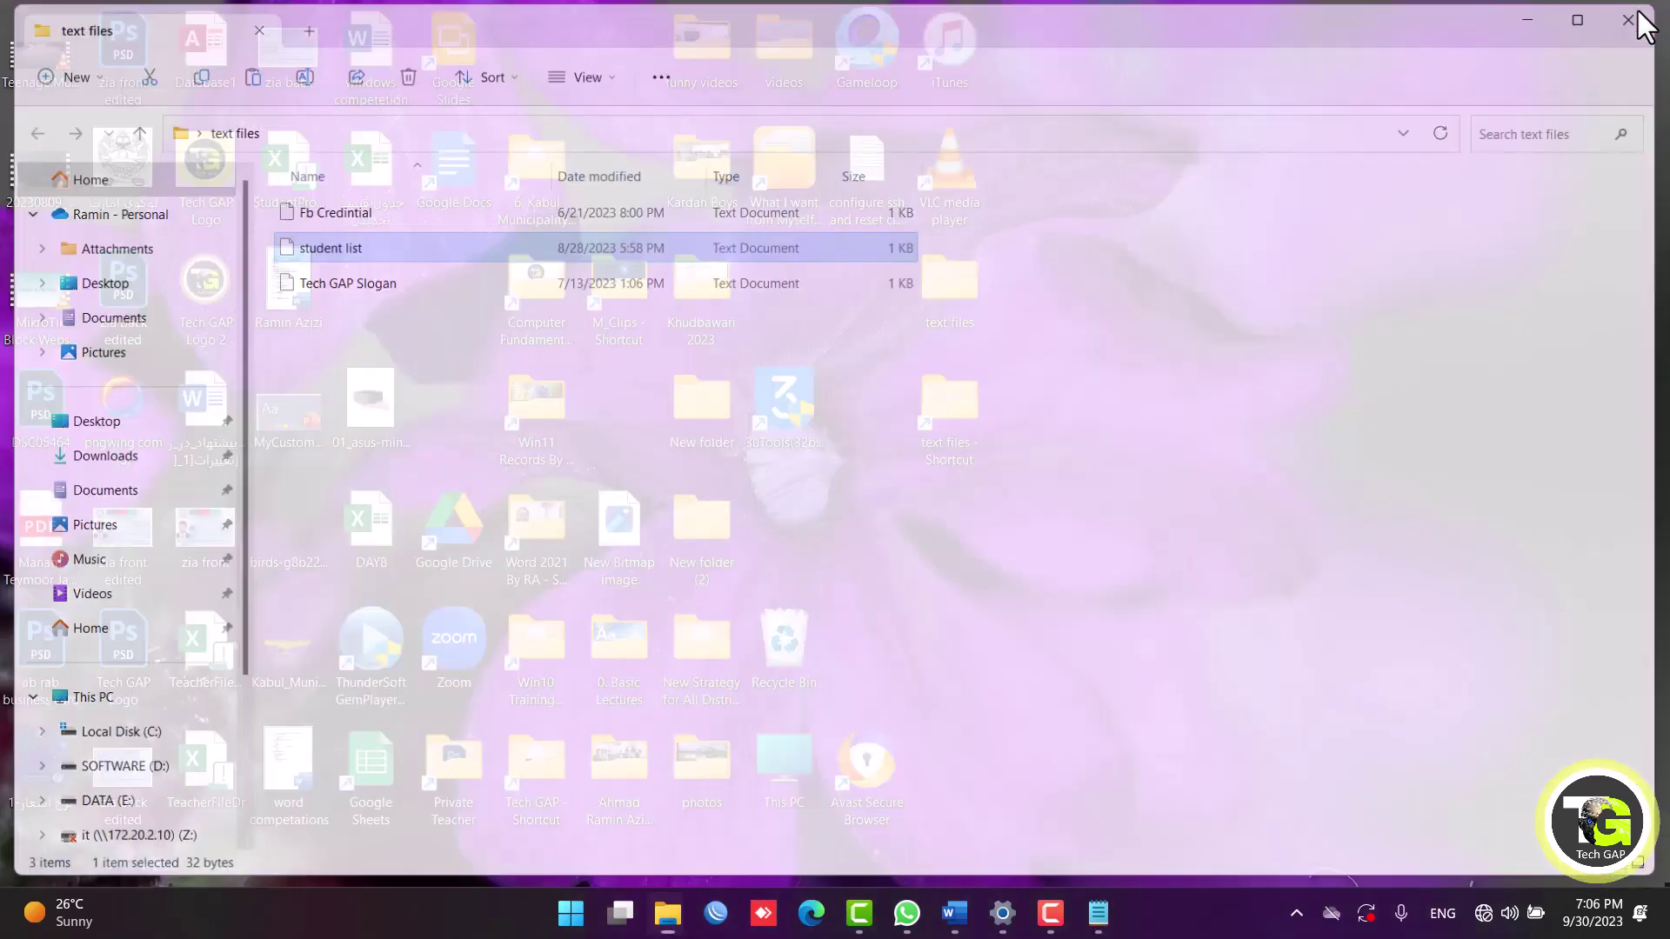
pyautogui.doubleClick(961, 445)
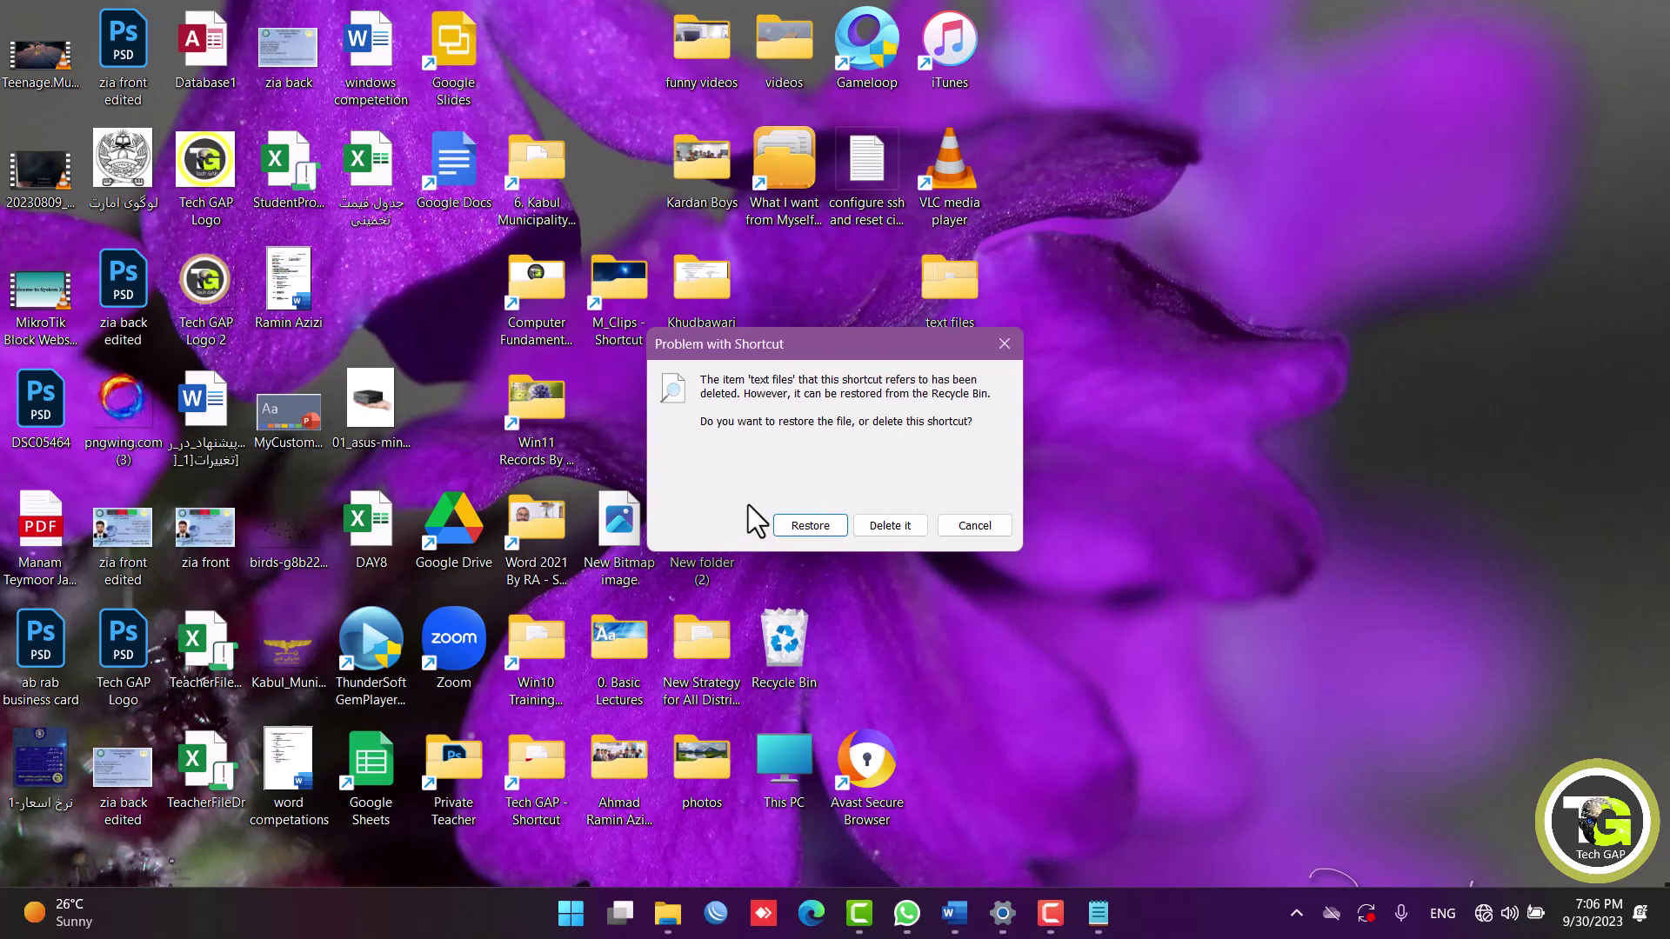
pyautogui.click(1004, 344)
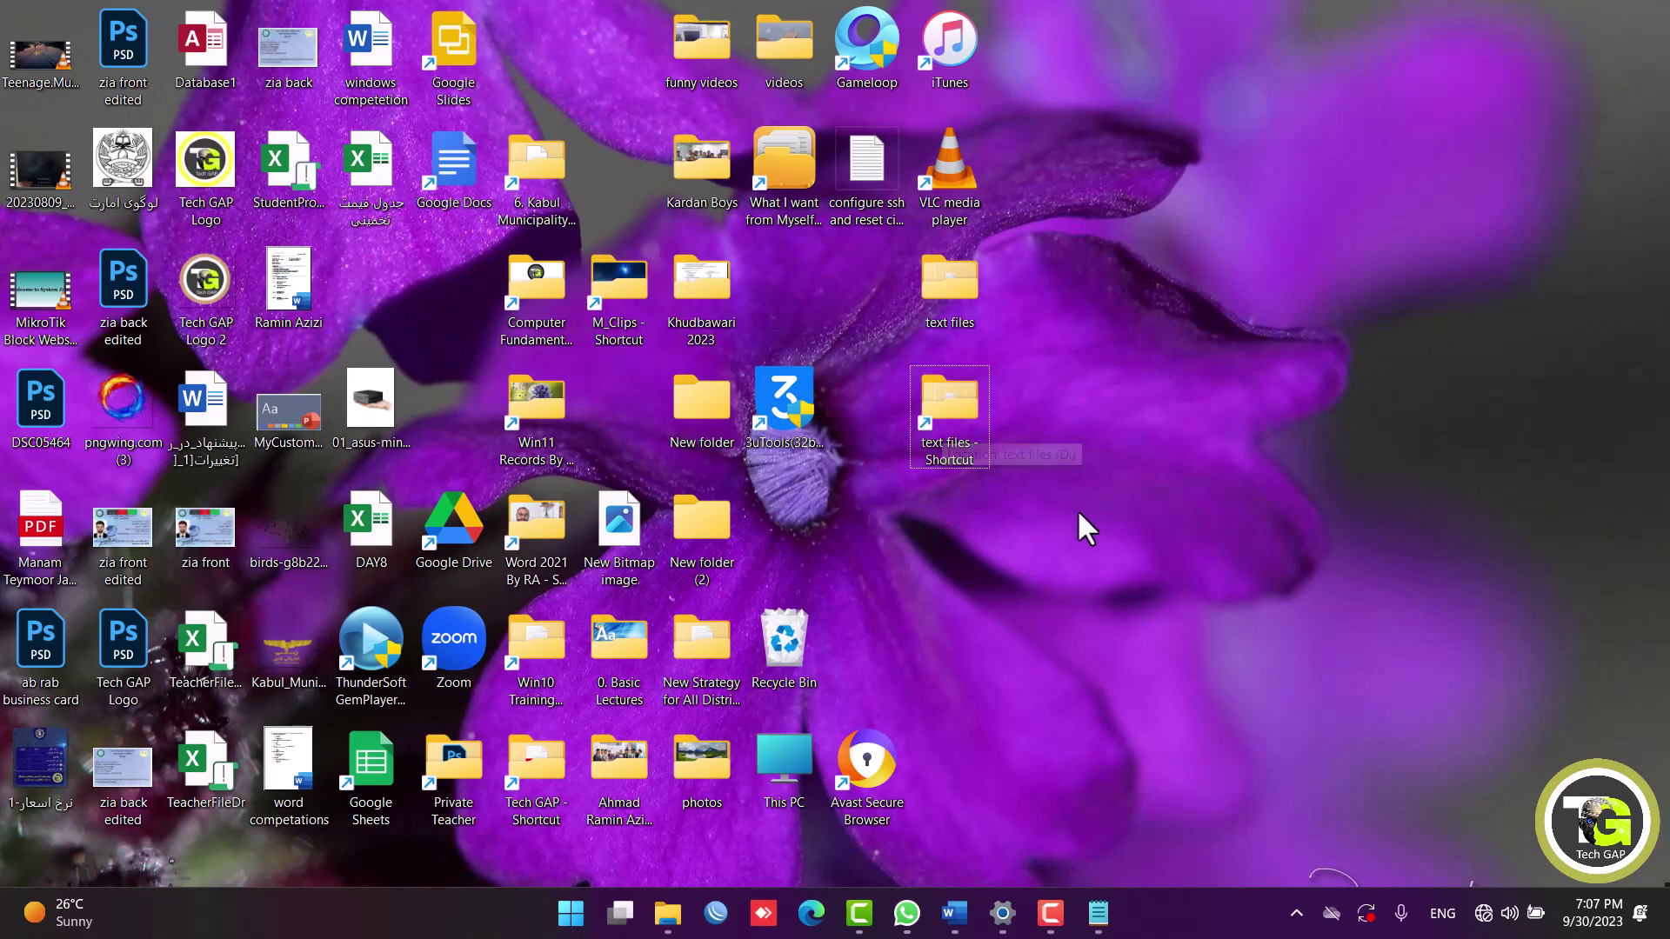
# Open a new Explorer window, browse DATA (E:) into Media Tools, then back out.
pyautogui.press('super+e')
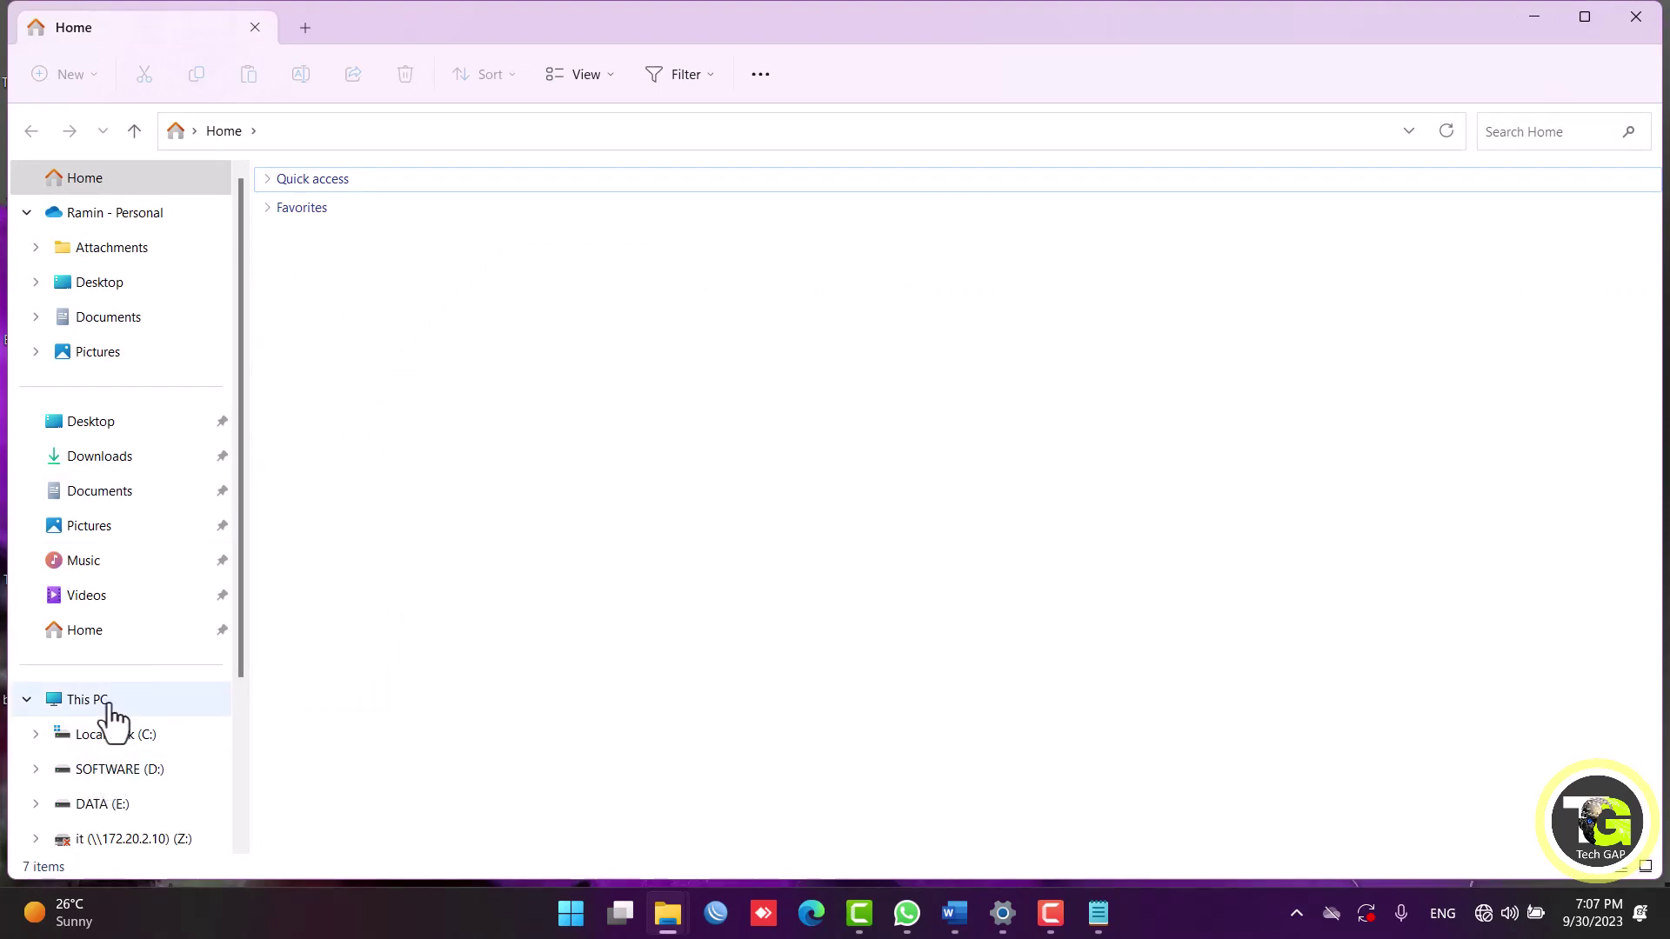
pyautogui.click(103, 704)
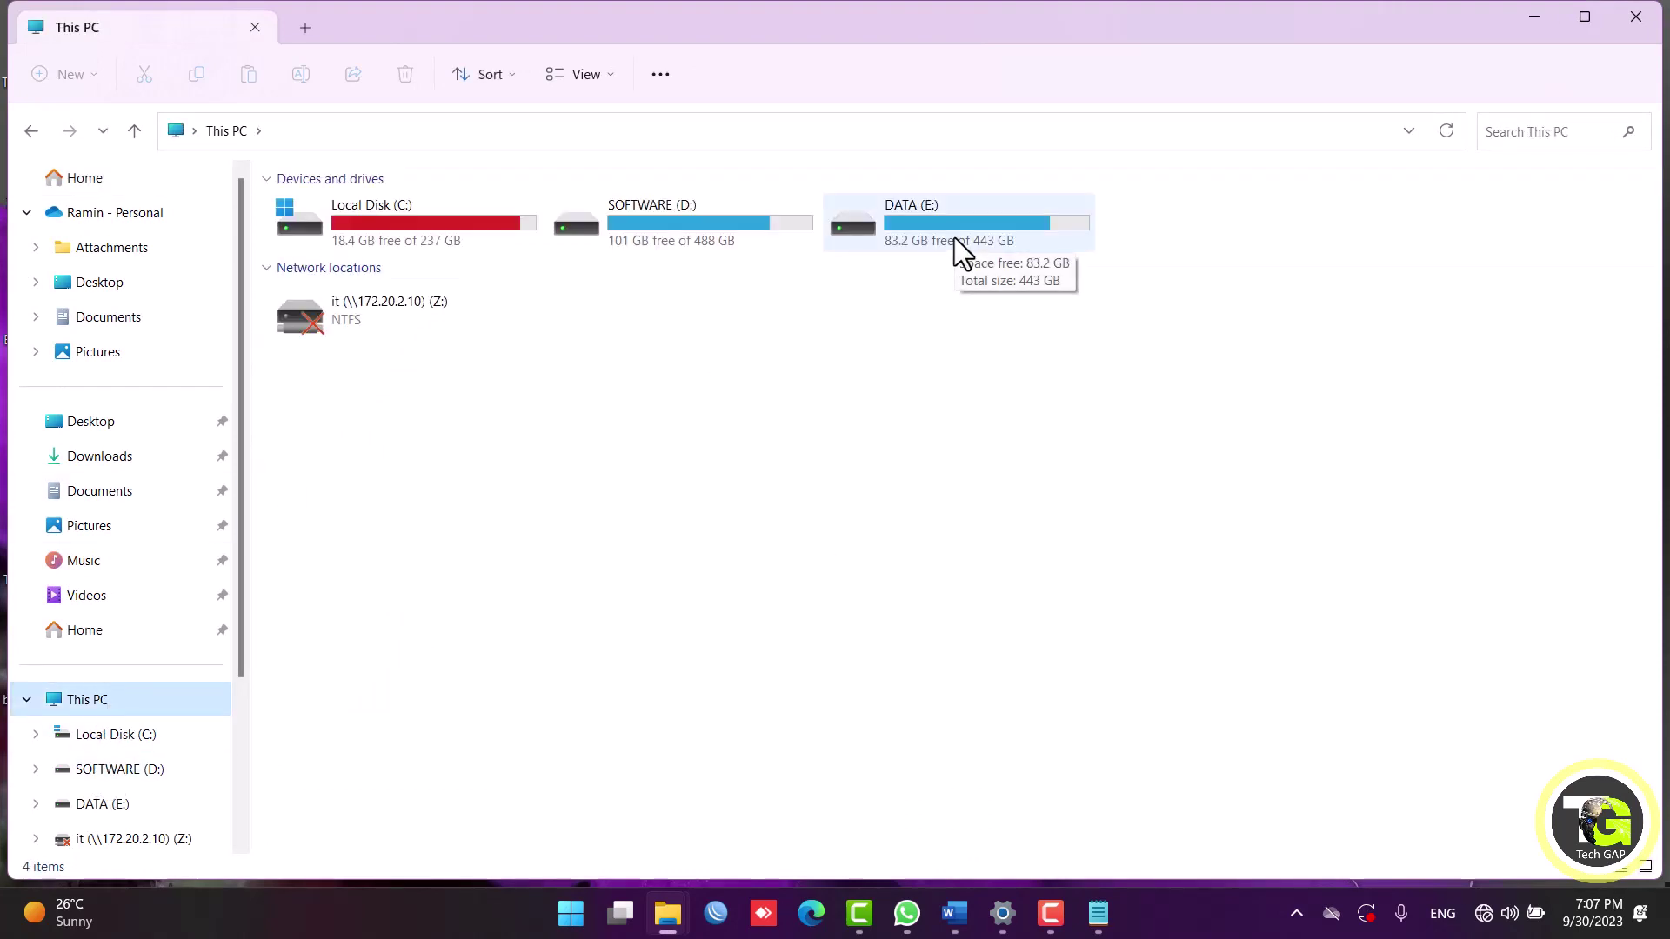
pyautogui.click(954, 238)
pyautogui.doubleClick(917, 228)
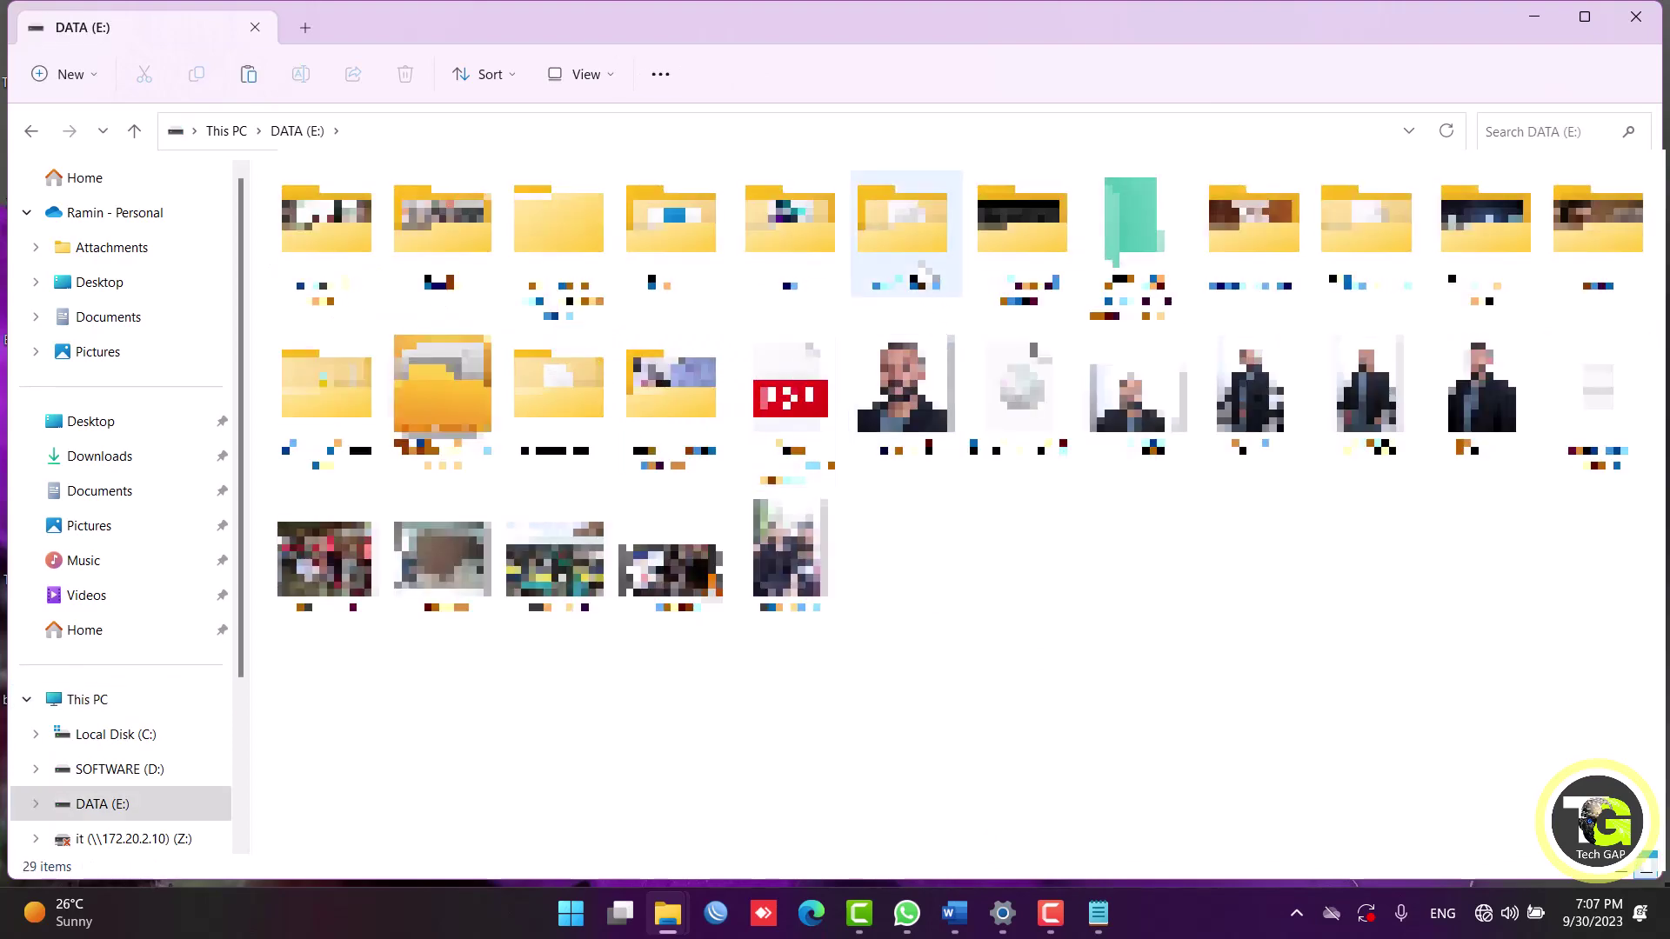
pyautogui.doubleClick(920, 263)
pyautogui.click(710, 317)
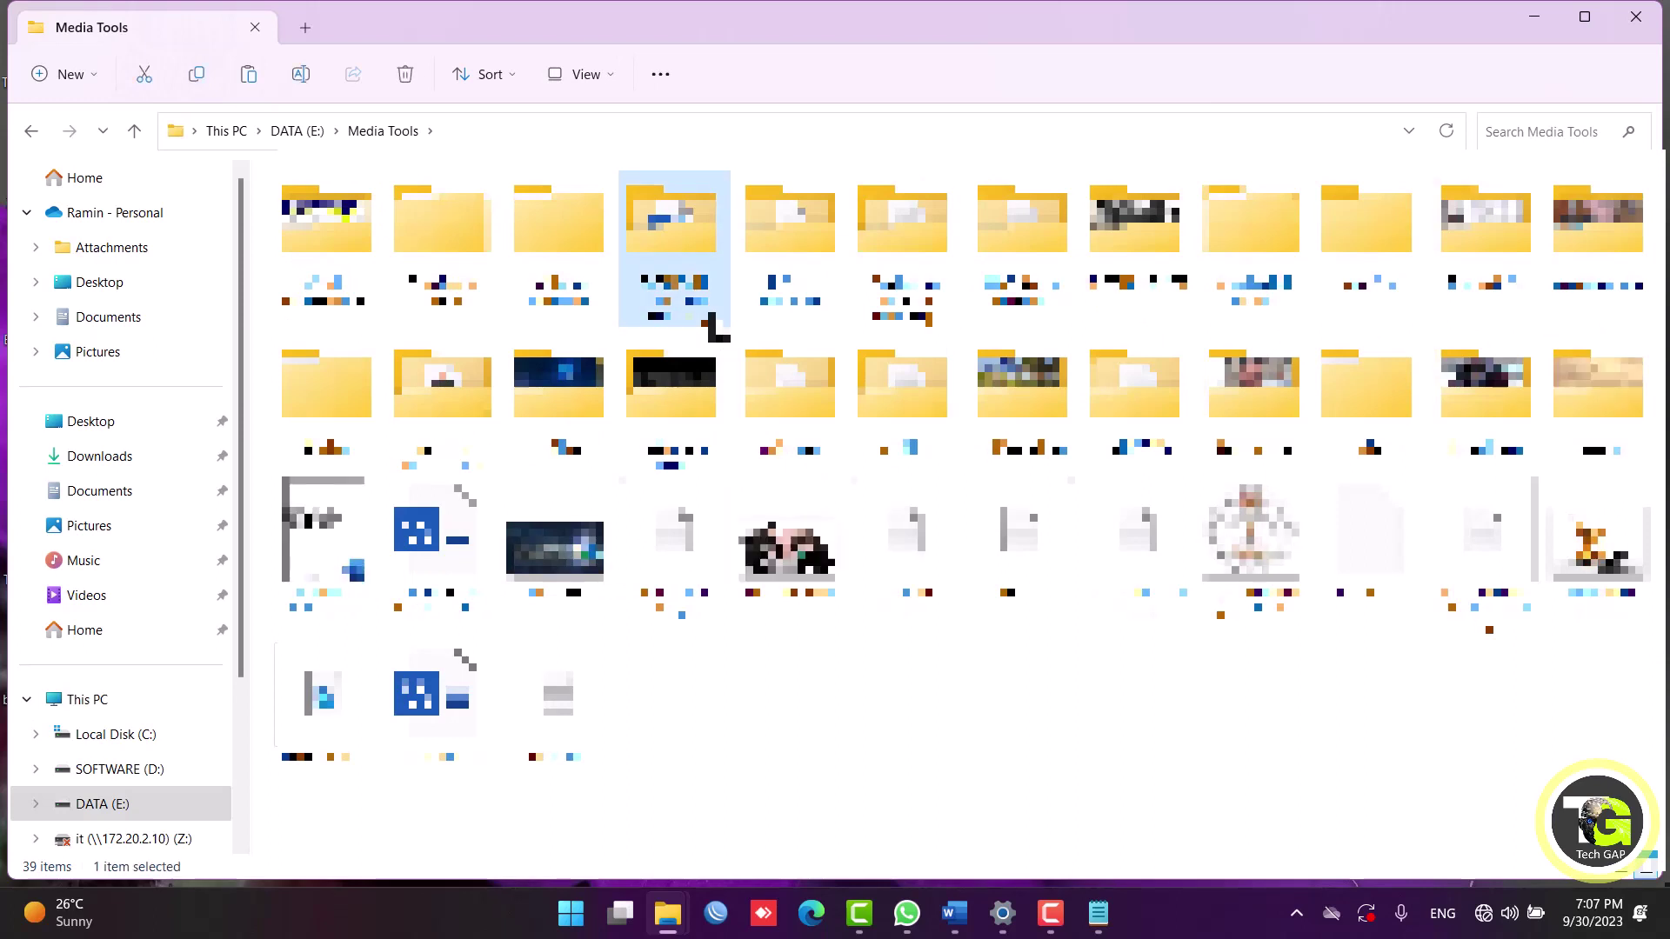
pyautogui.press('w')
pyautogui.press('w')
pyautogui.press('w')
pyautogui.press('w')
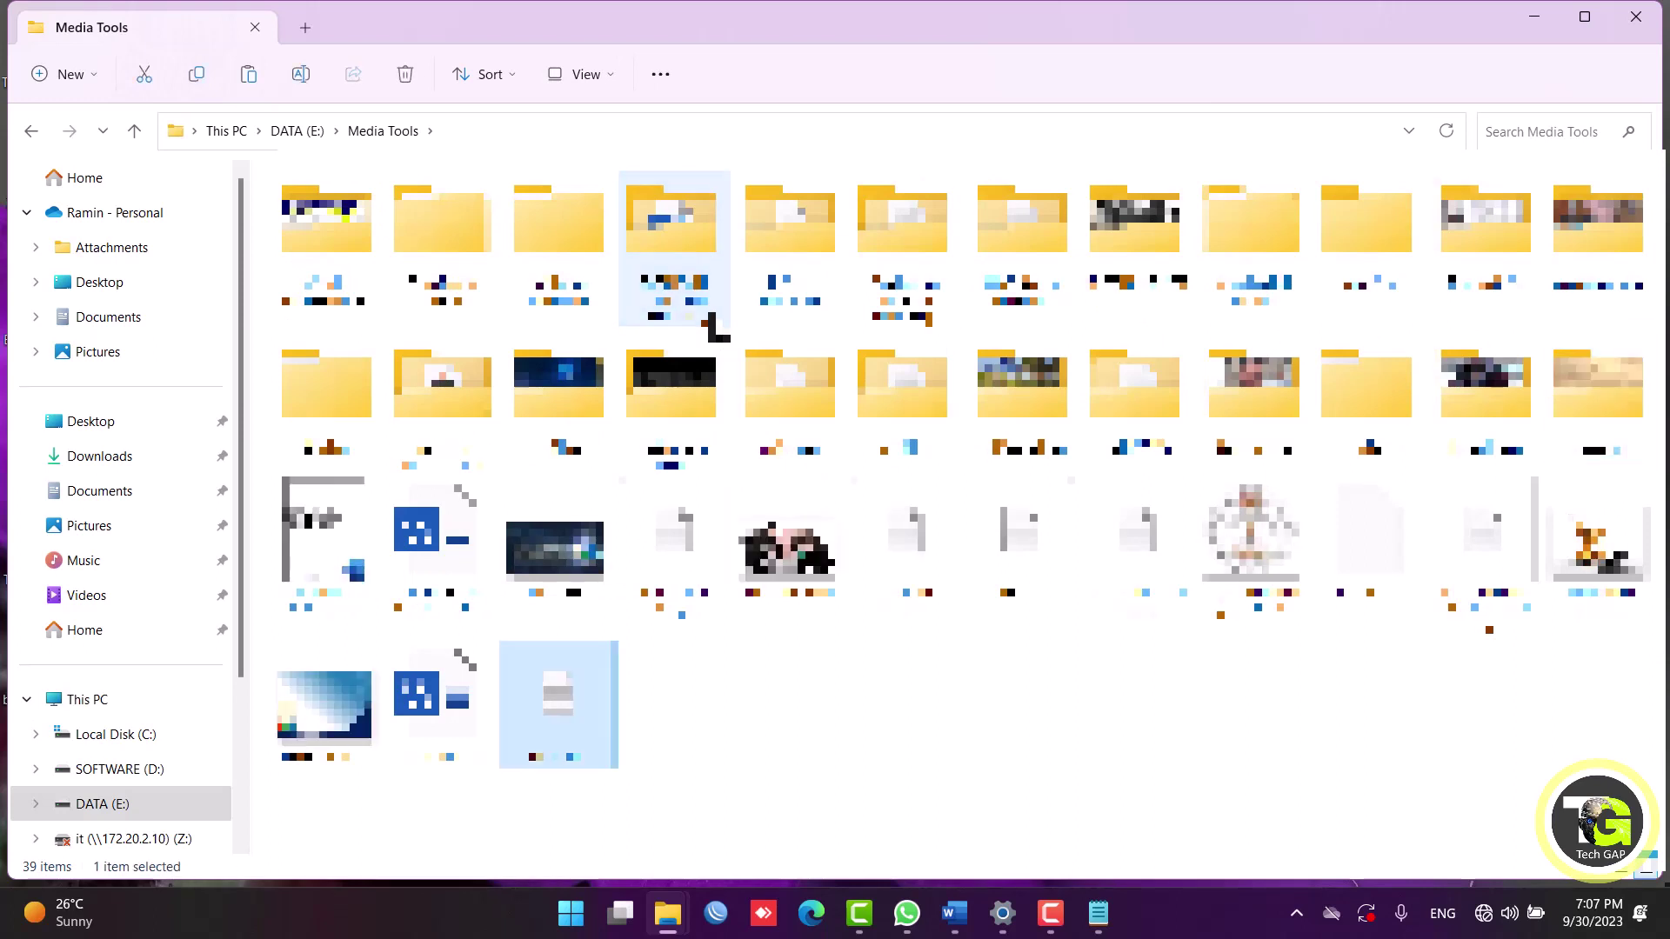
pyautogui.press('BackSpace')
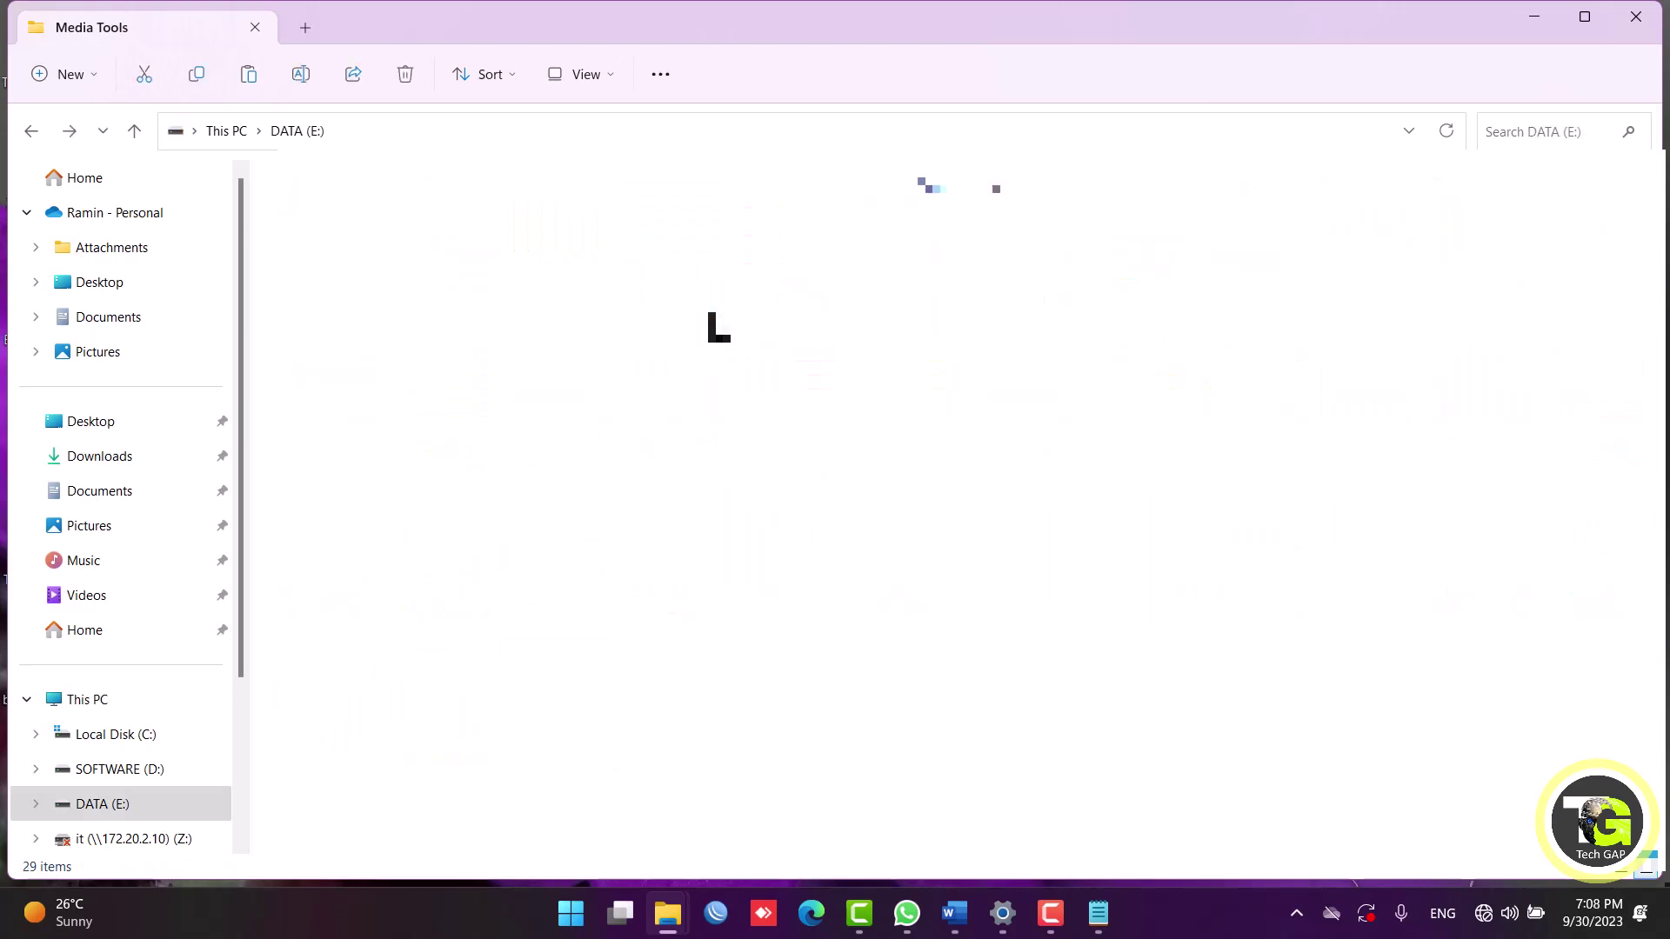
# Navigate by keyboard through What I want from Myself and Education Improvment into Technology.
pyautogui.press('Left')
pyautogui.press('Left')
pyautogui.press('Left')
pyautogui.press('Left')
pyautogui.press('Down')
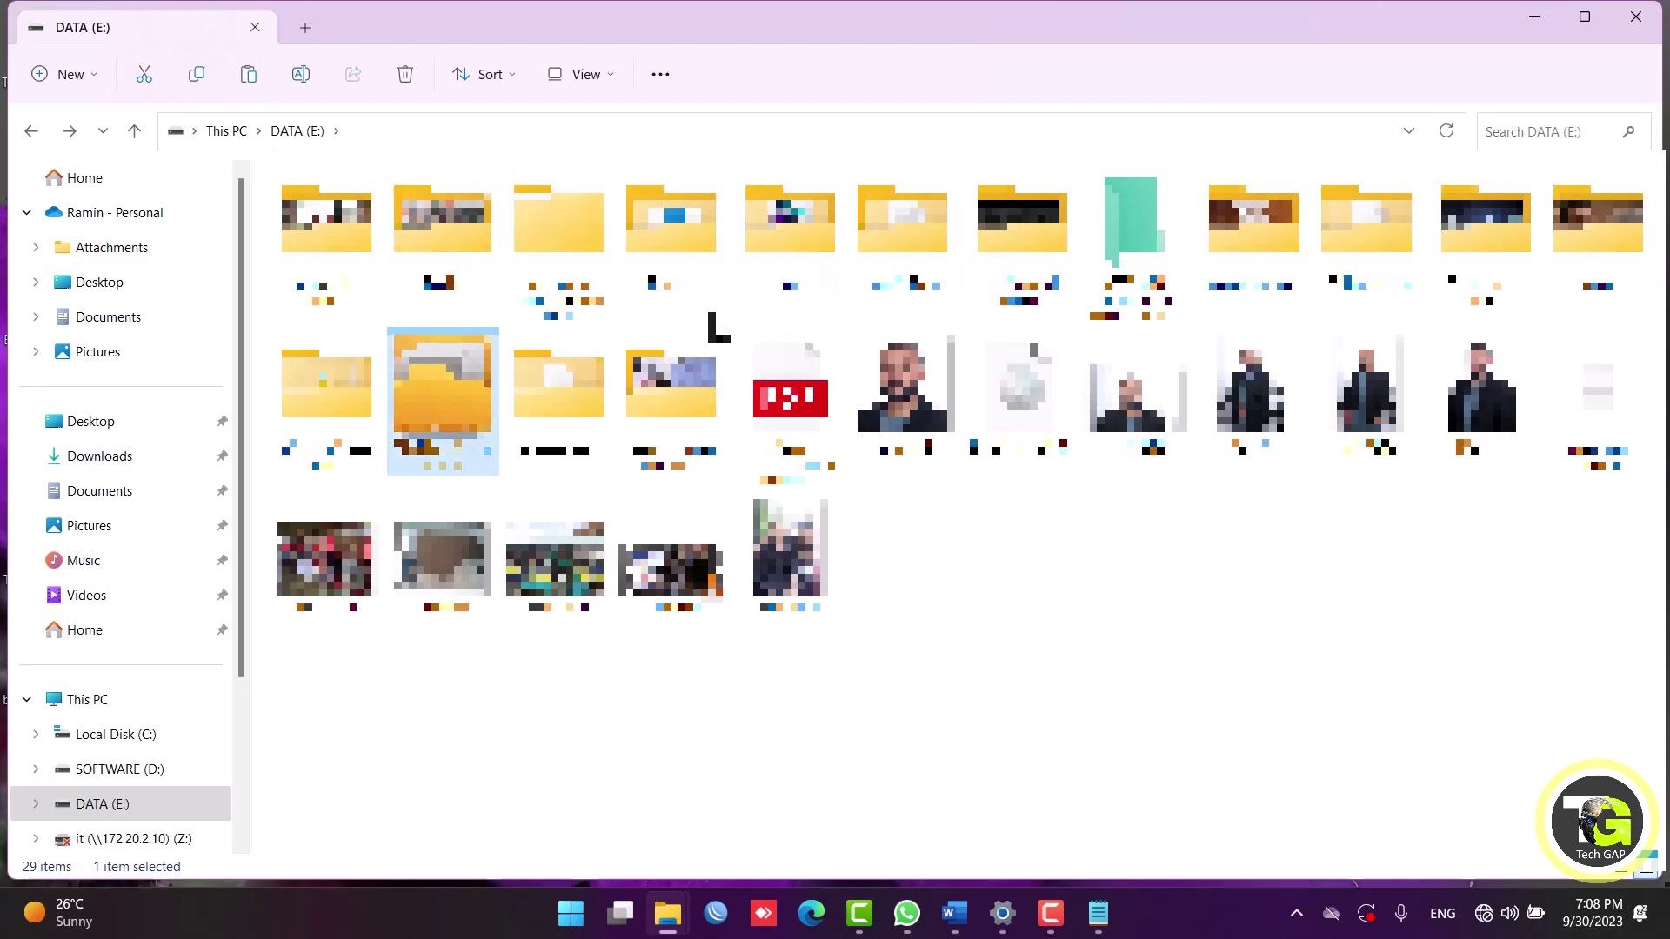
pyautogui.press('Return')
pyautogui.press('Down')
pyautogui.press('Down')
pyautogui.press('Down')
pyautogui.press('Up')
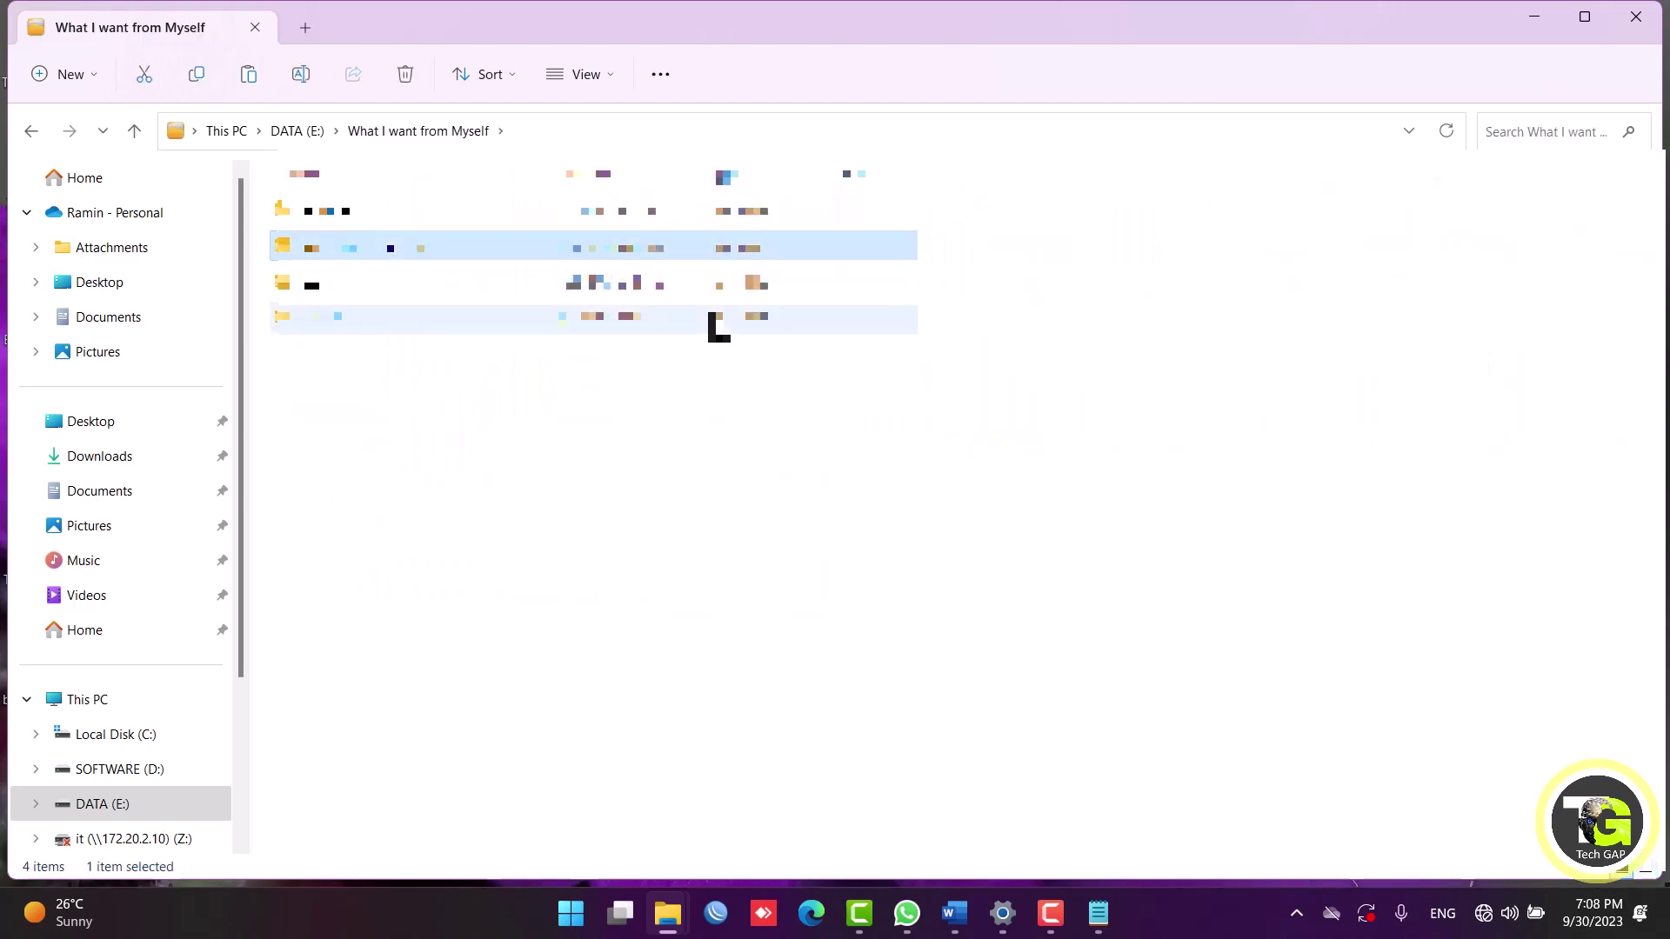
pyautogui.press('Return')
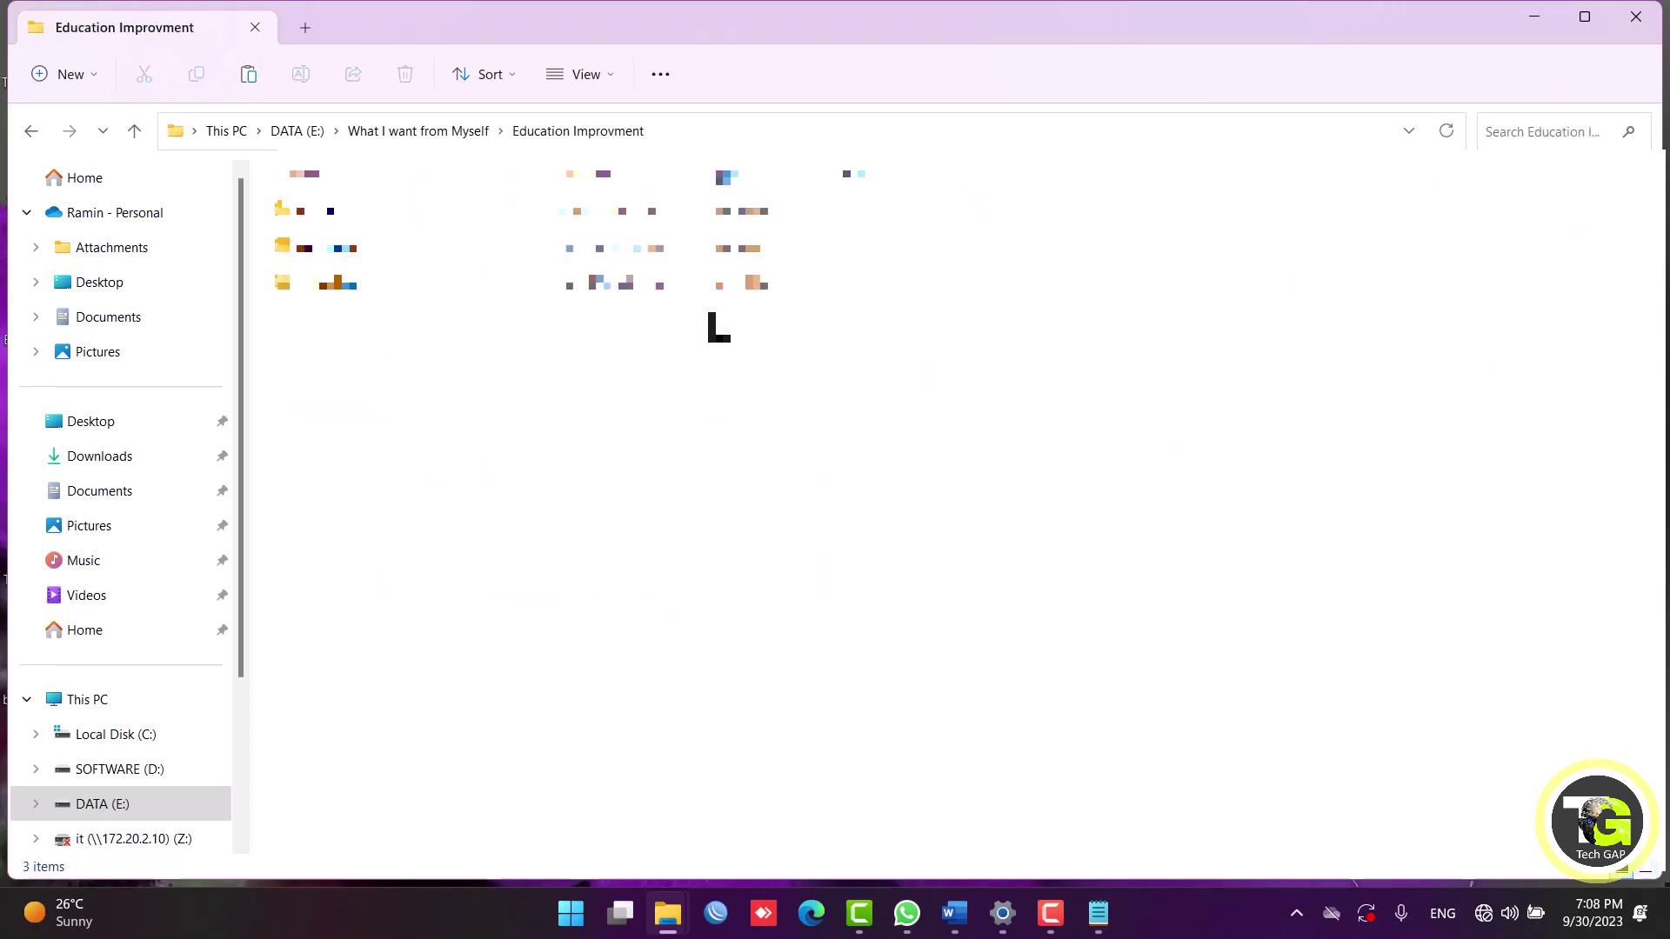
pyautogui.press('Down')
pyautogui.press('Down')
pyautogui.press('Down')
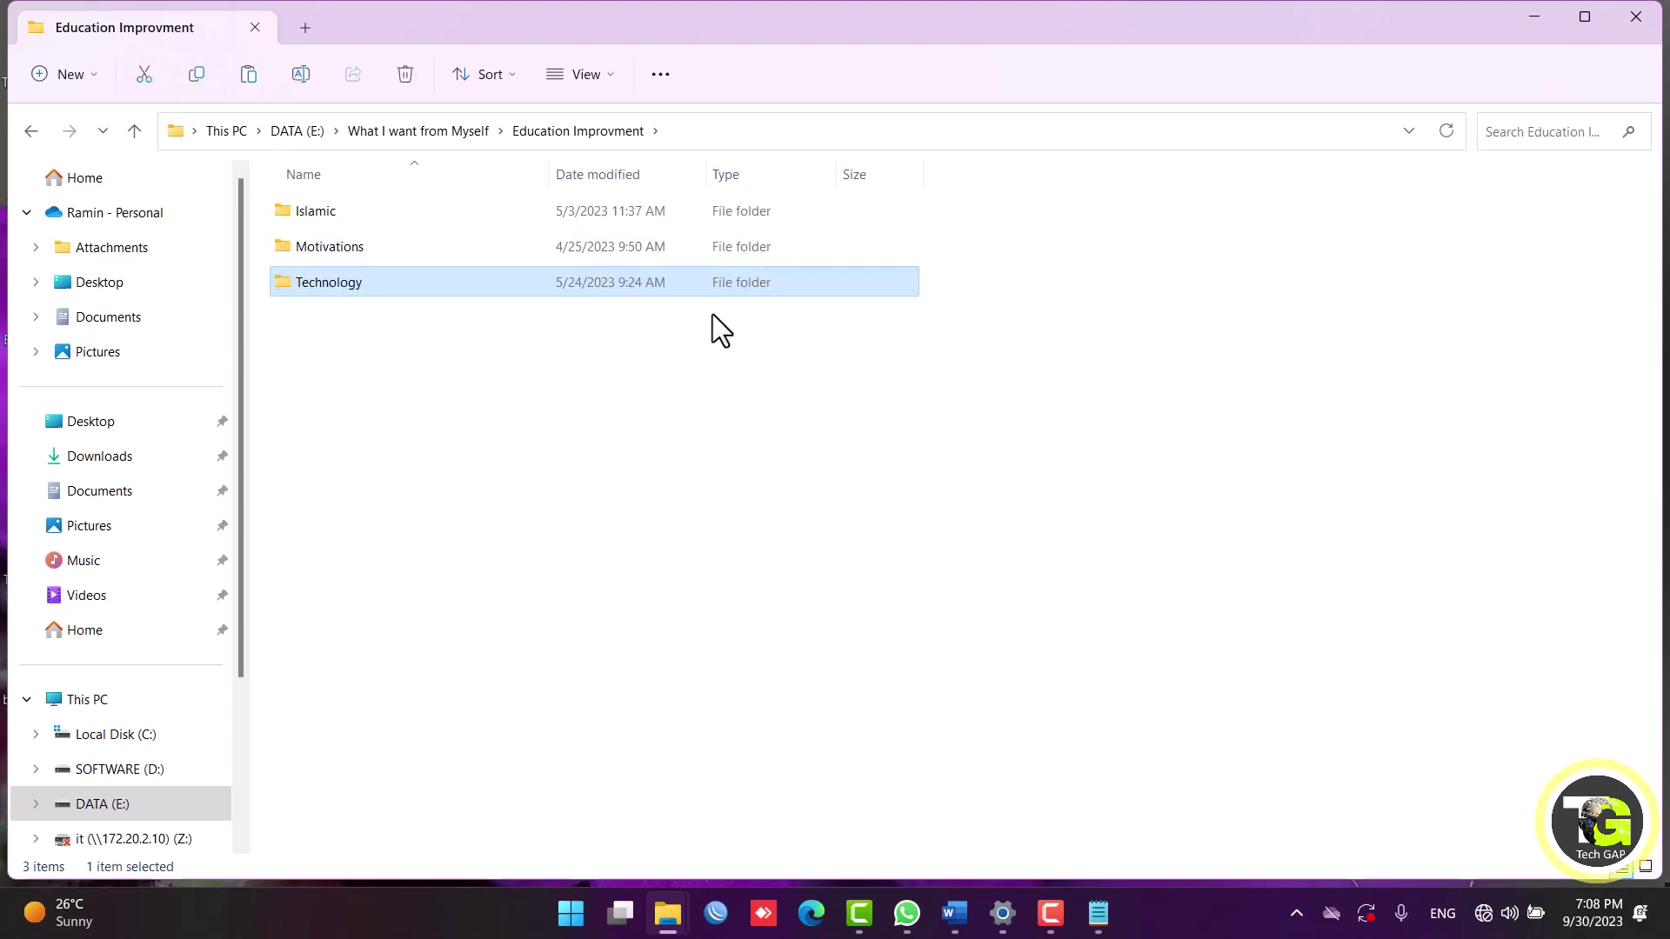
pyautogui.press('Return')
pyautogui.press('Down')
pyautogui.press('Down')
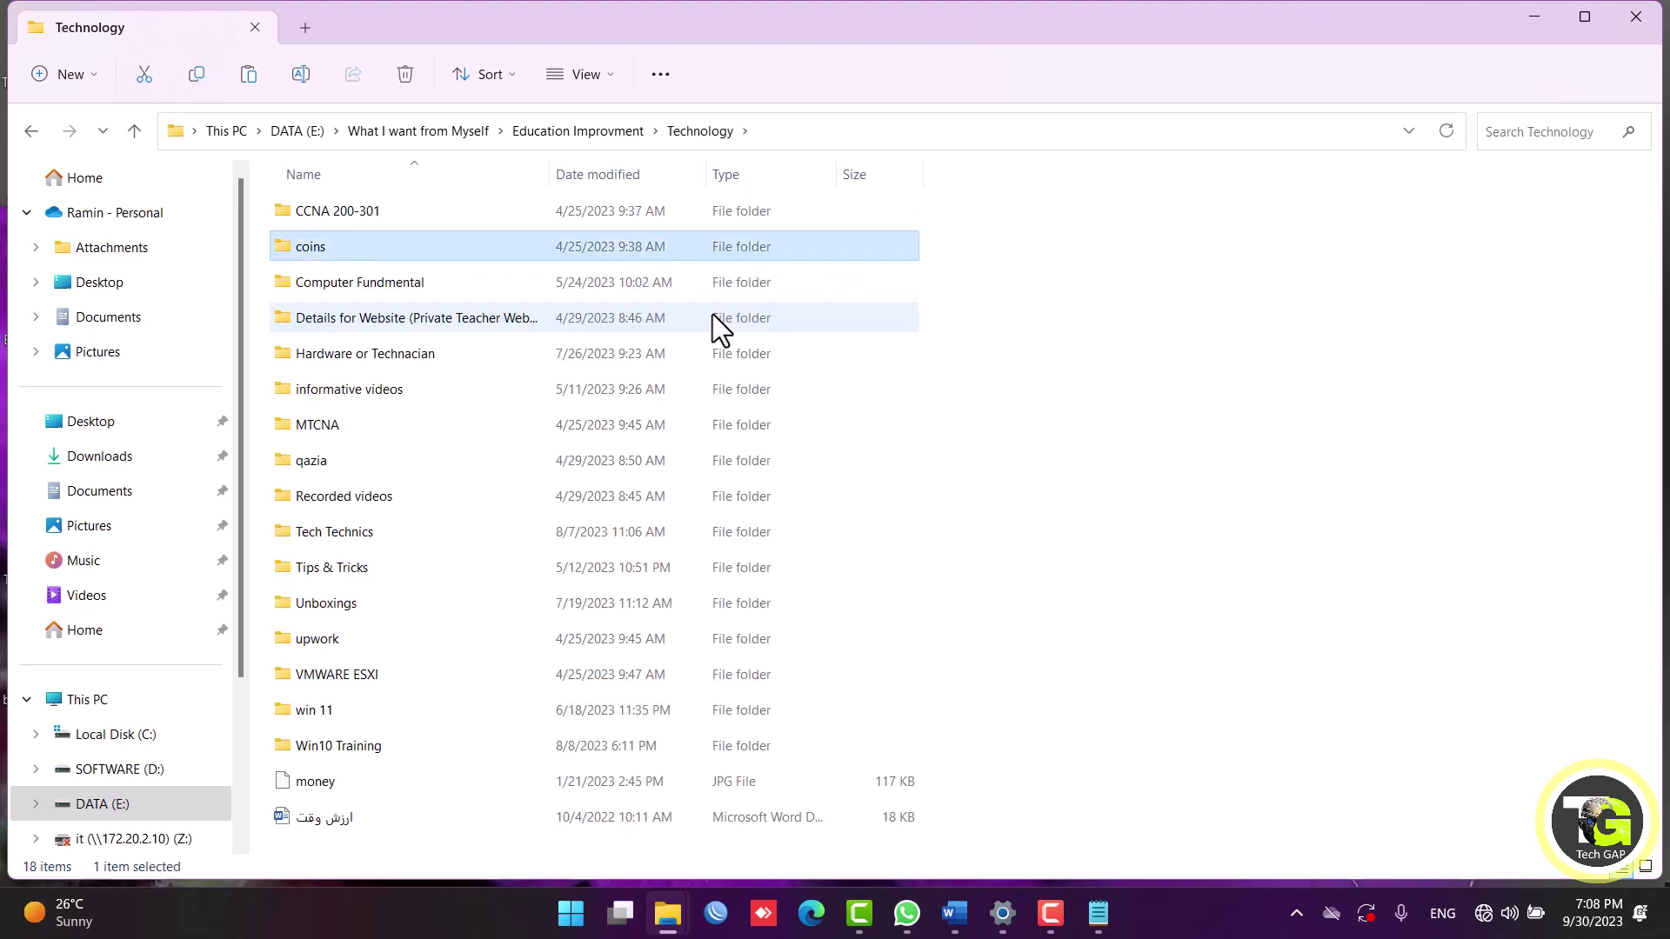
# Open the win 11 folder, then return to Technology via the breadcrumb.
pyautogui.press('w')
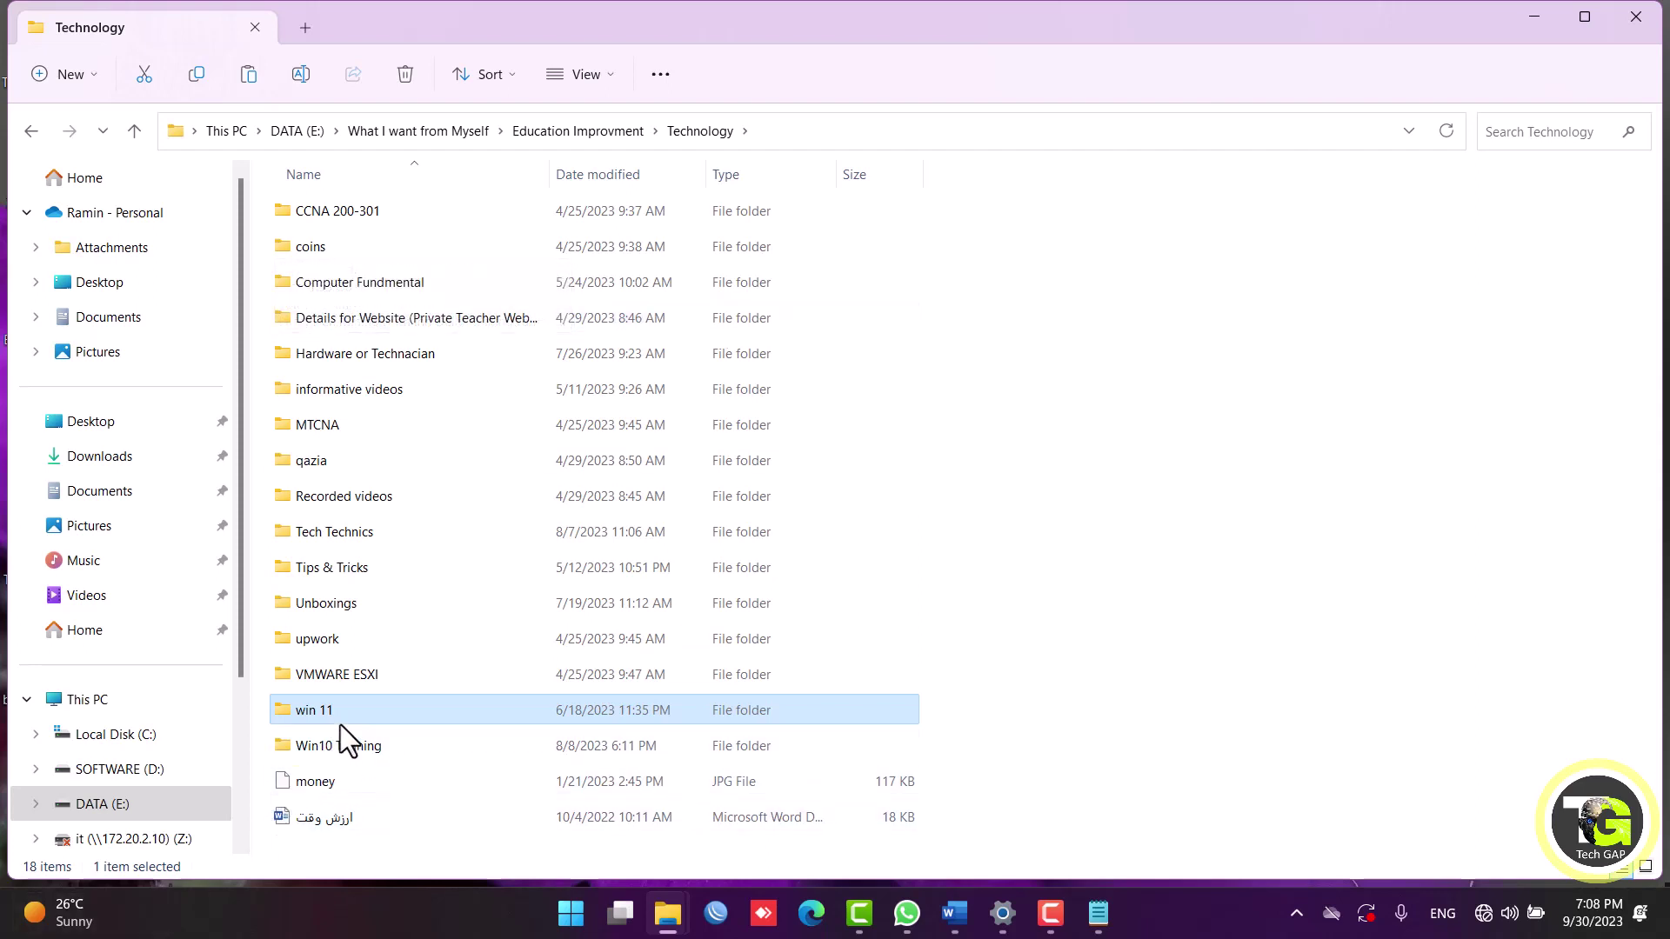
pyautogui.press('Return')
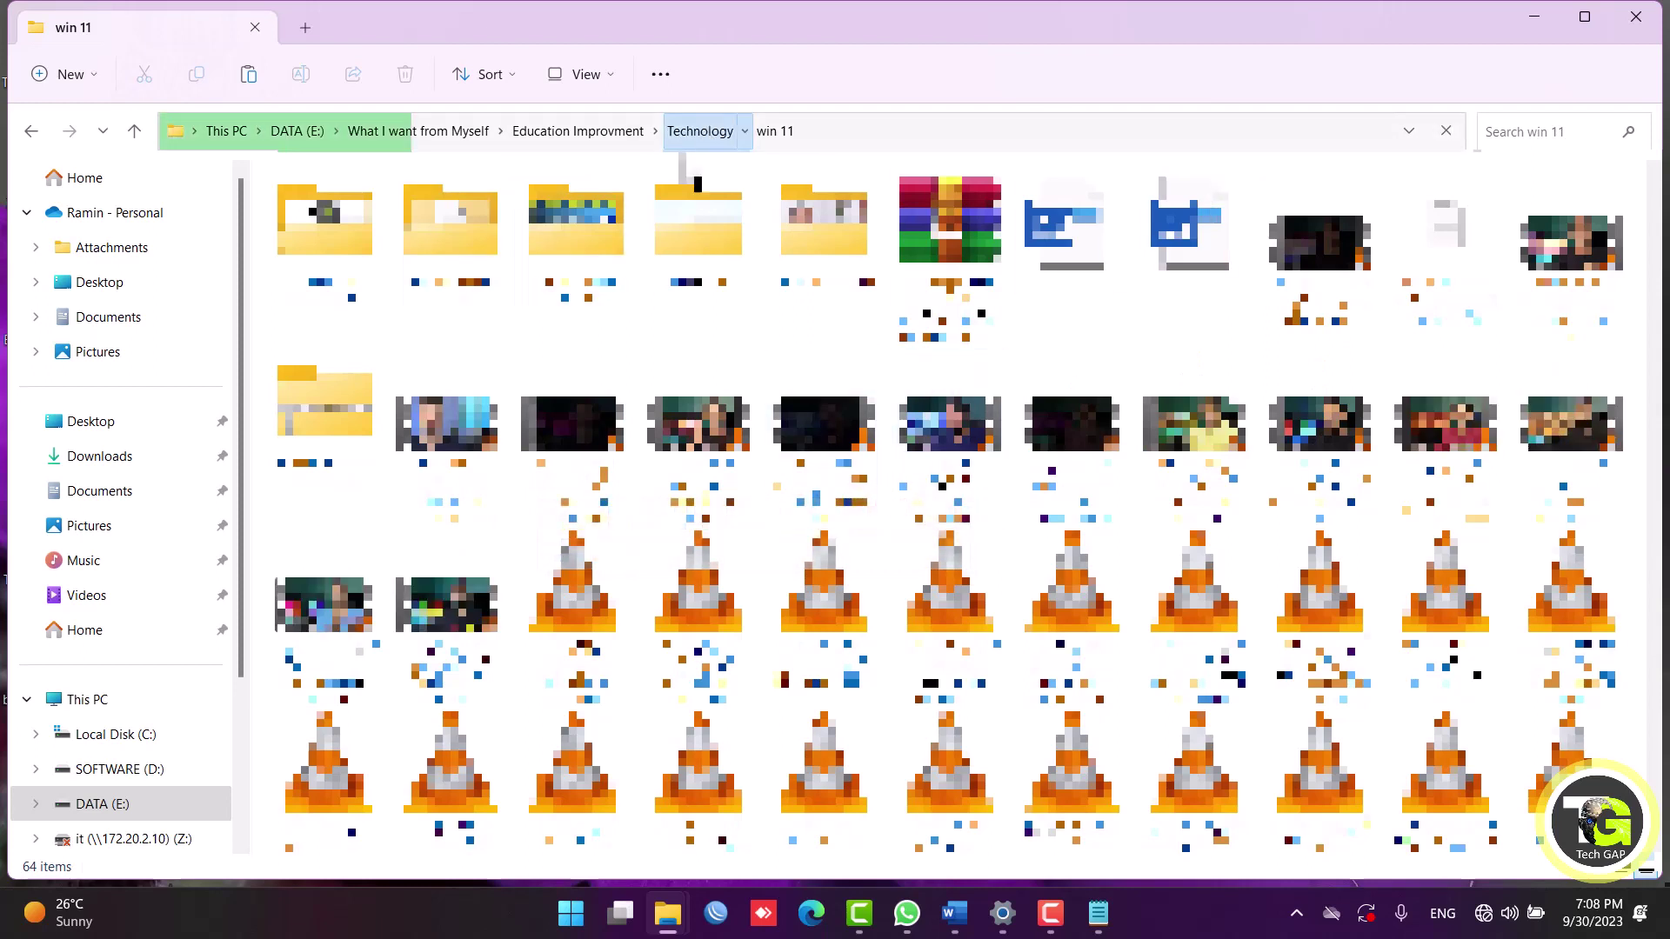
pyautogui.click(700, 130)
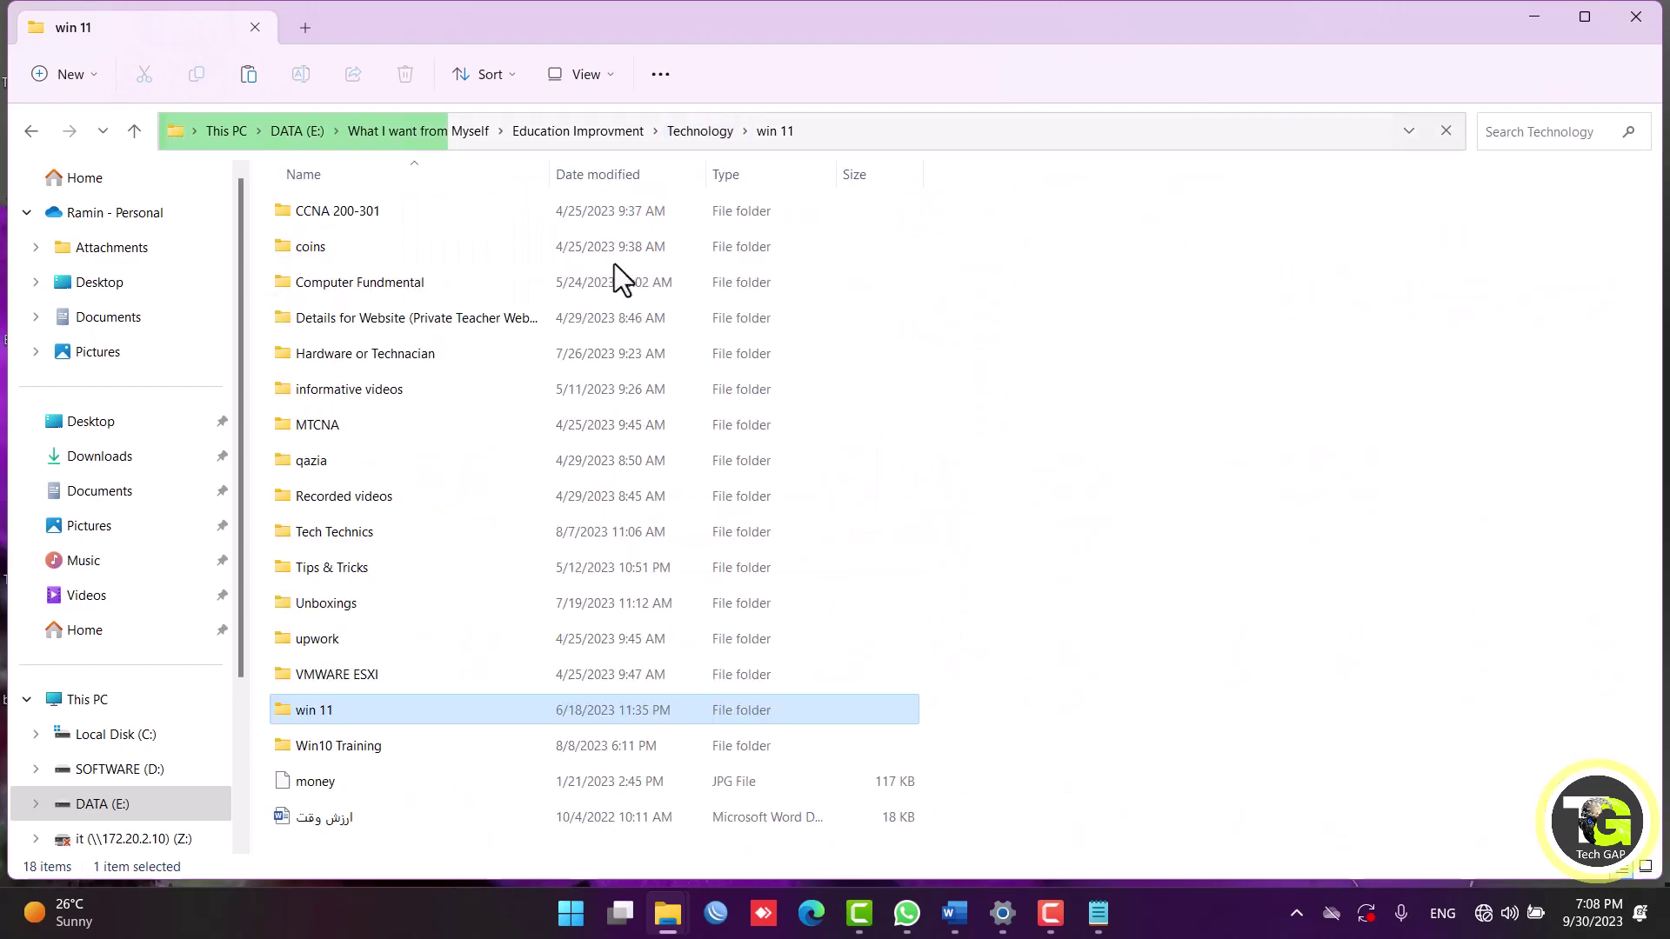
# Check the win 11 folder's Send to options, then drag the Technology window down.
pyautogui.rightClick(322, 709)
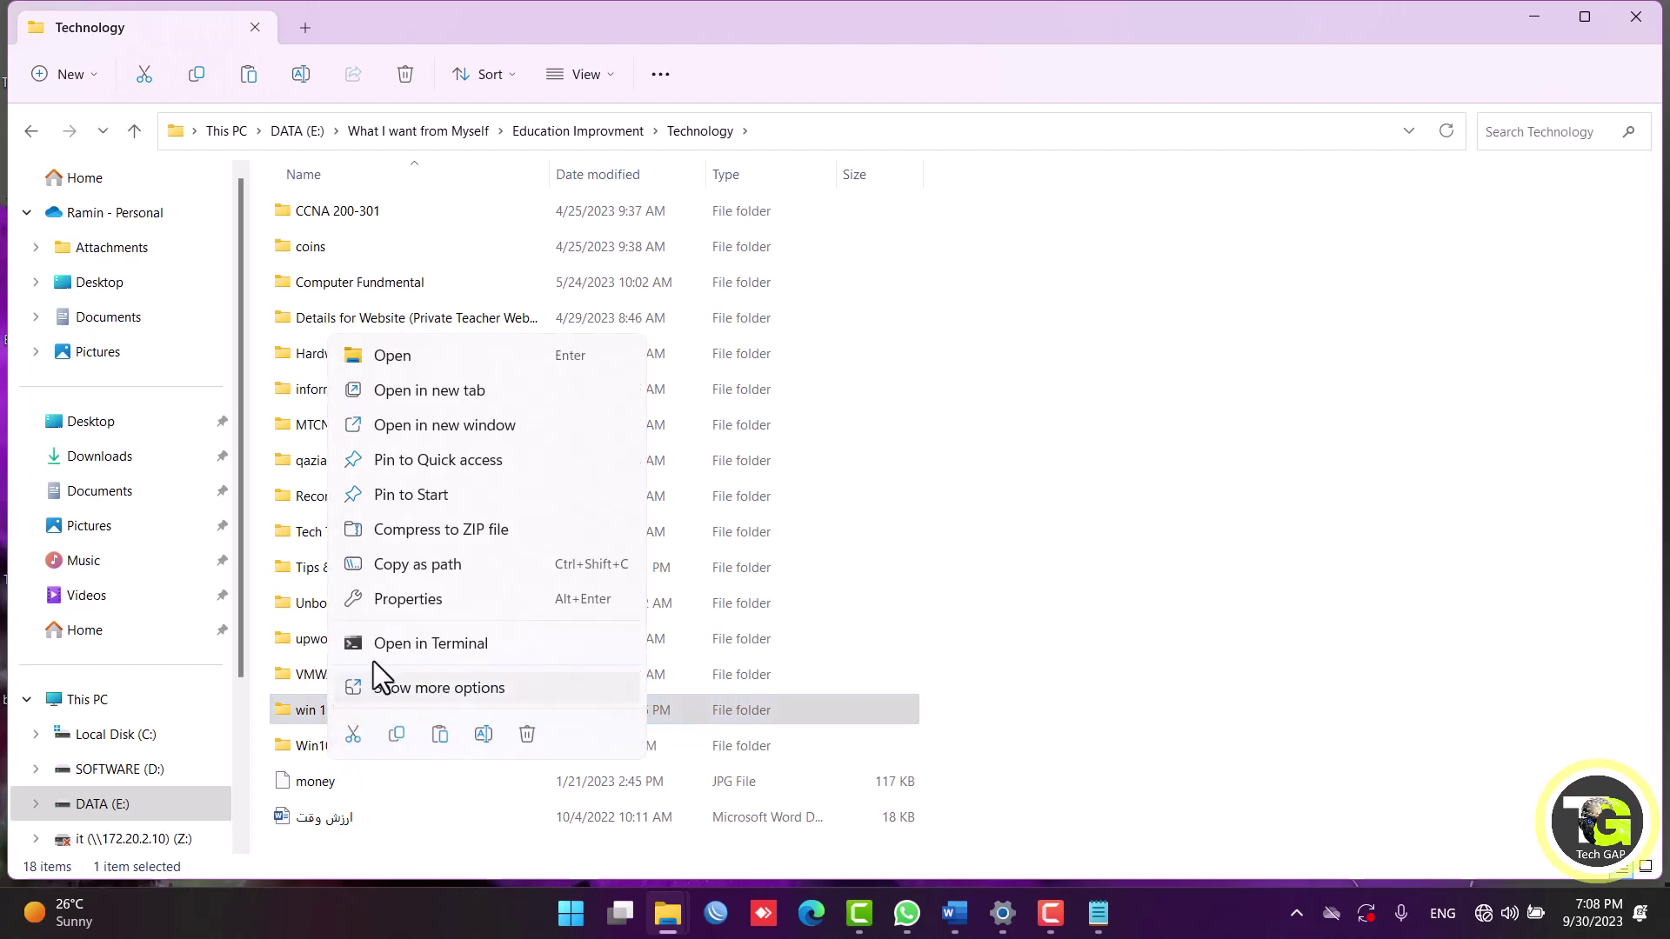
pyautogui.click(435, 689)
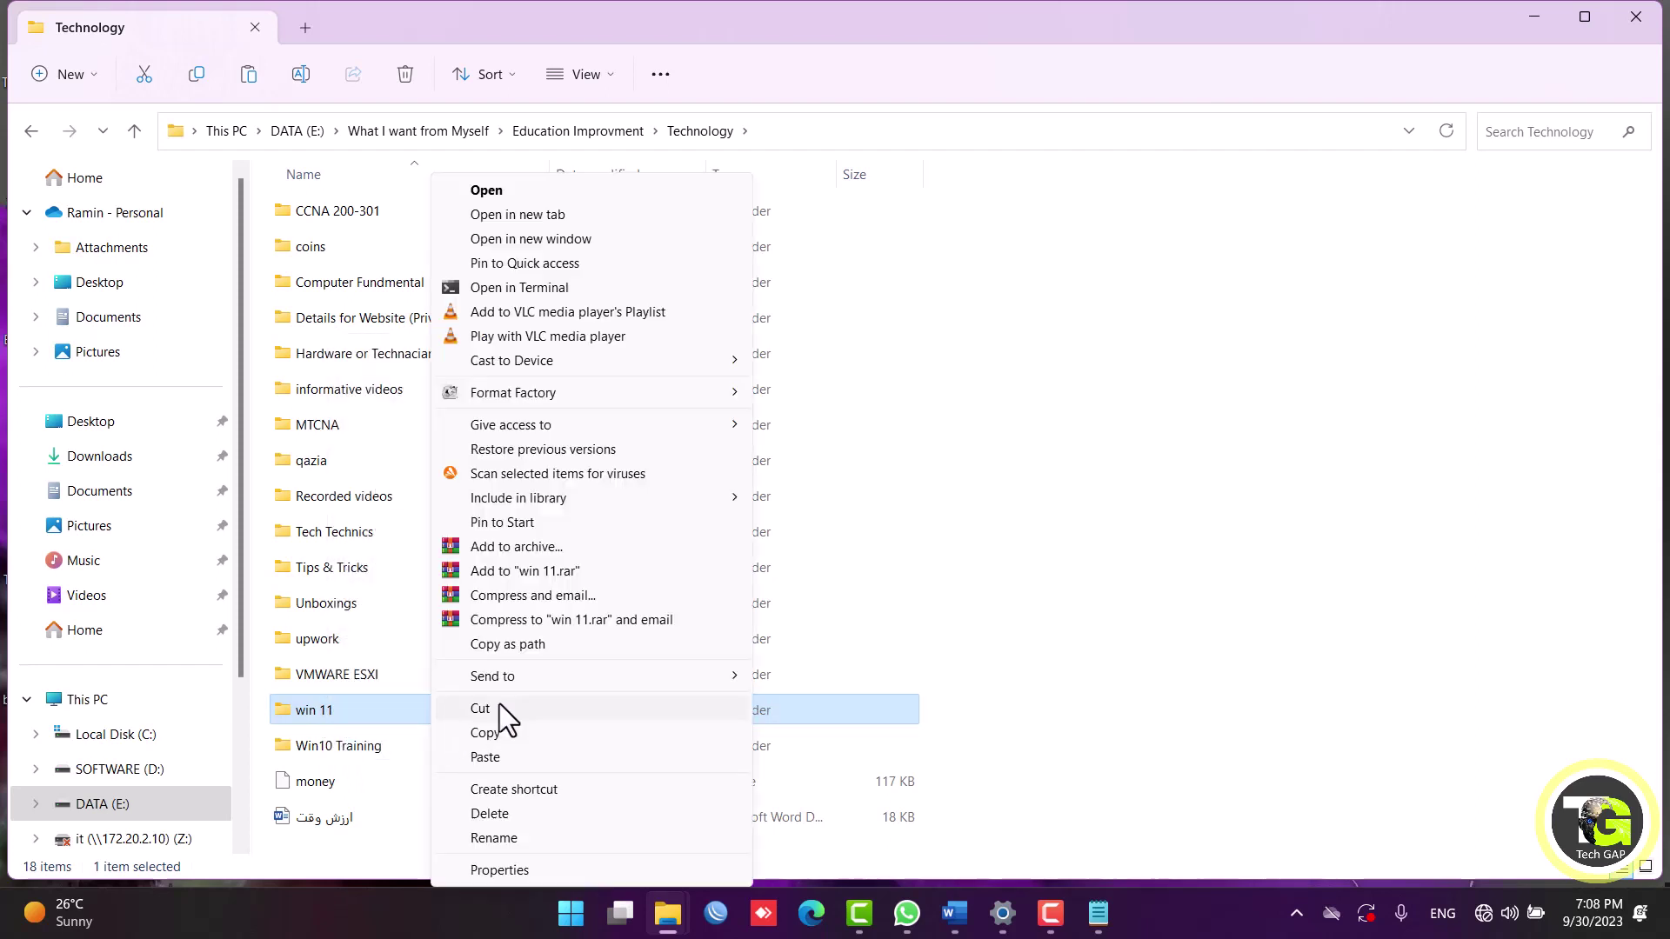
pyautogui.moveTo(505, 682)
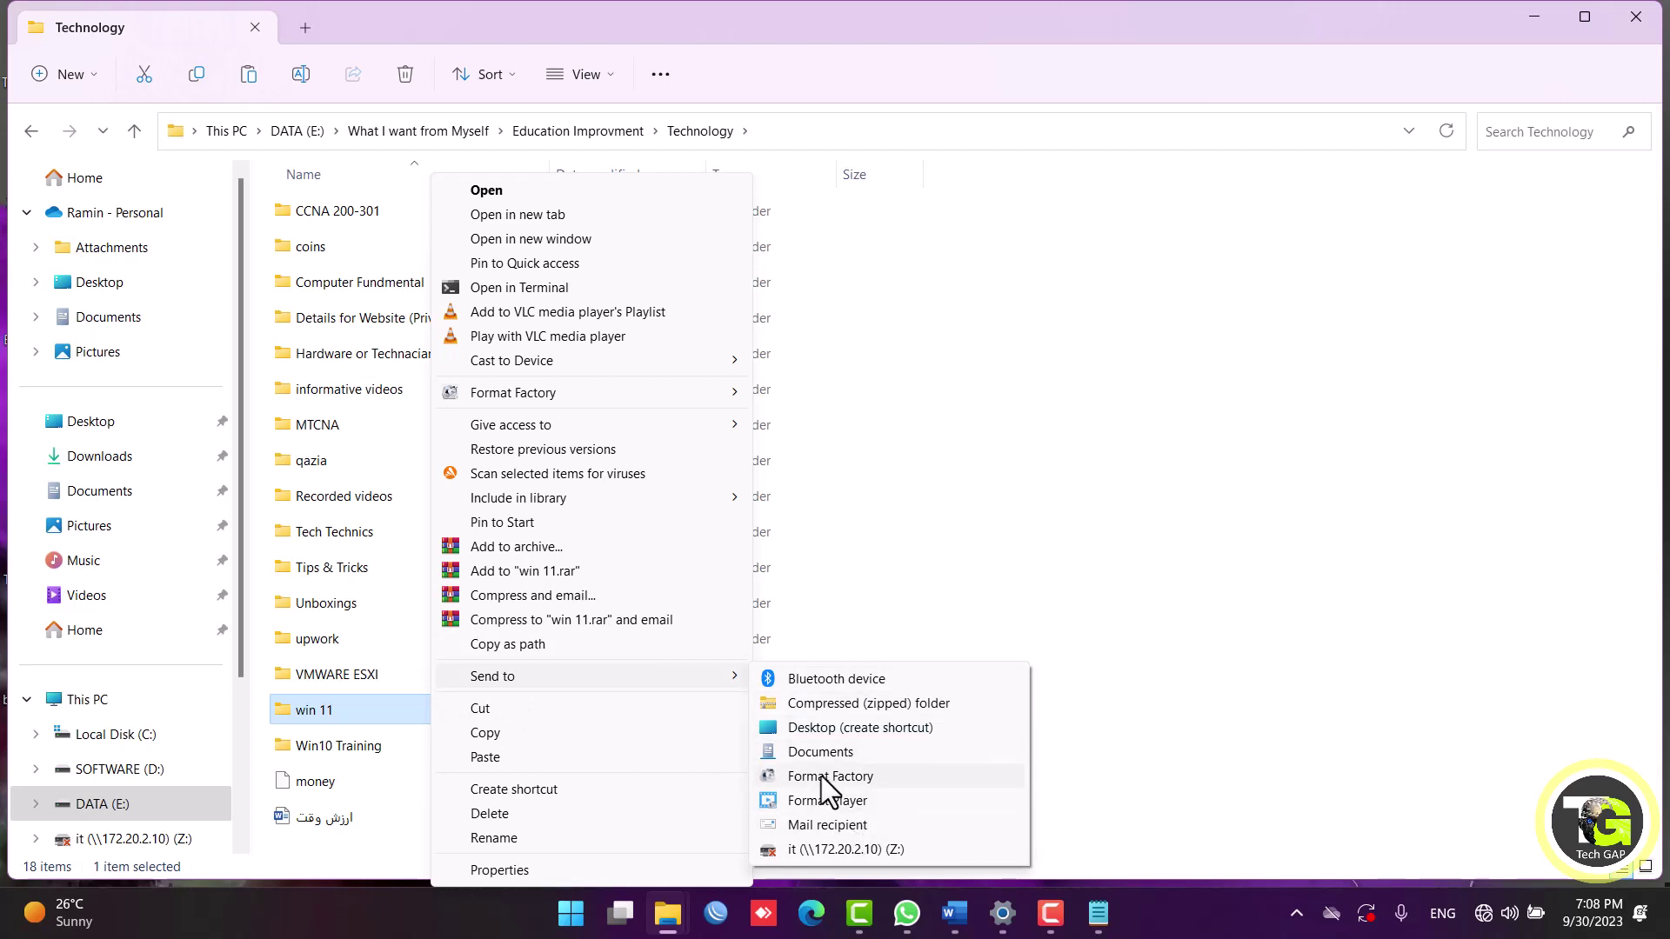
pyautogui.click(899, 735)
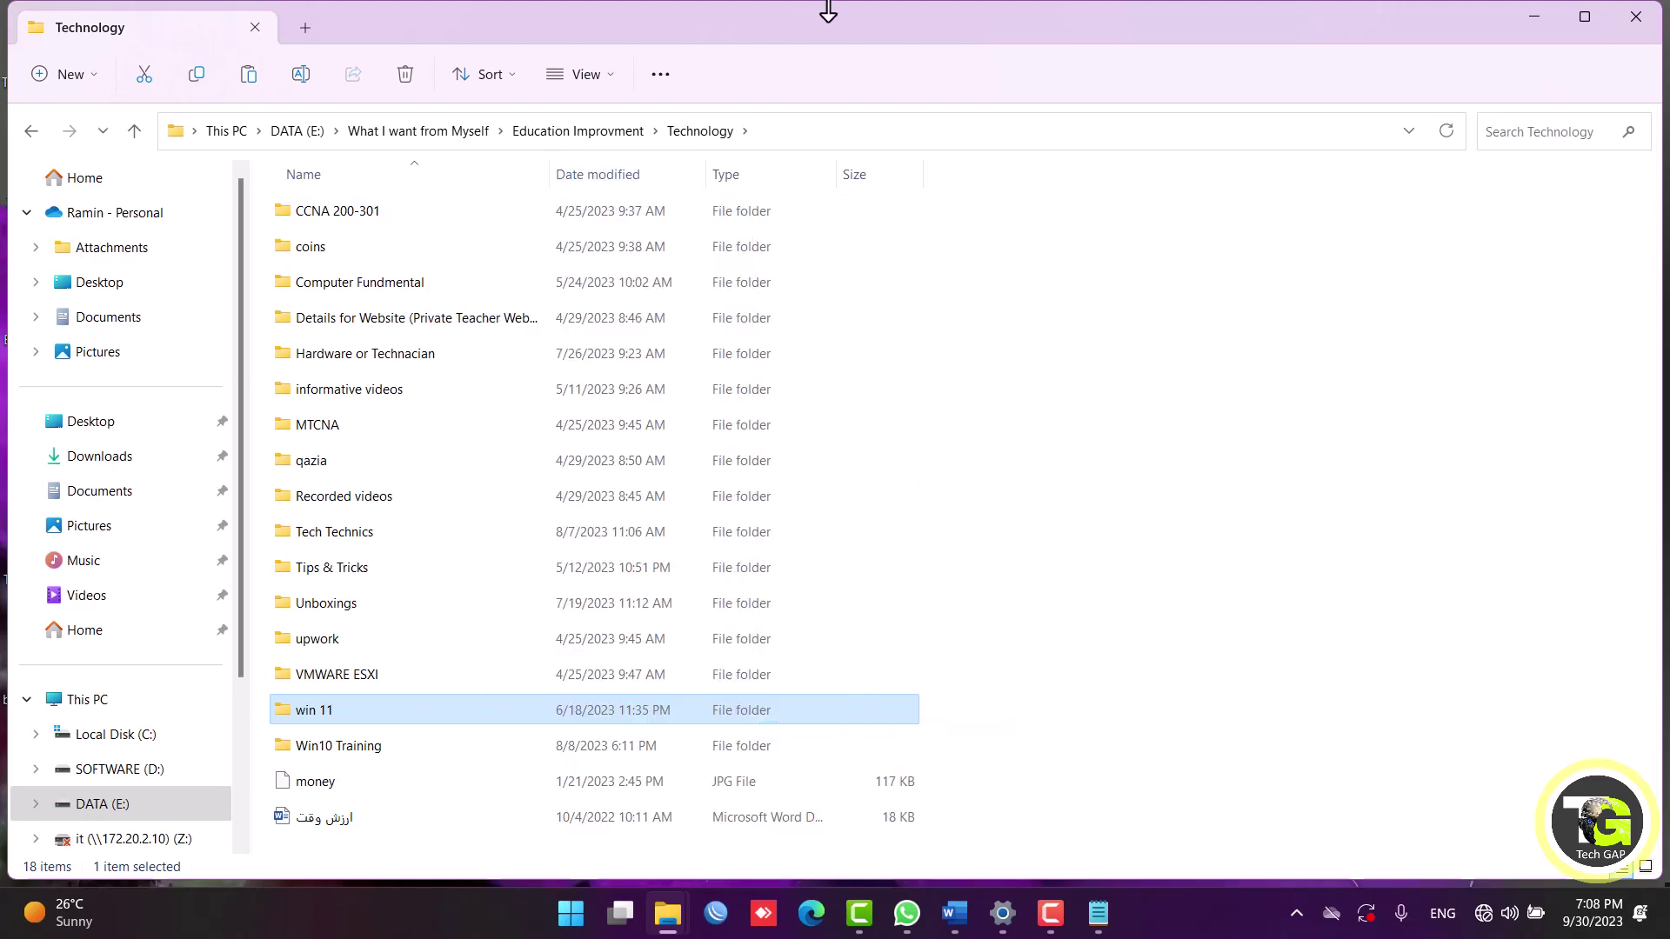
pyautogui.moveTo(774, 14); pyautogui.dragTo(1523, 623)
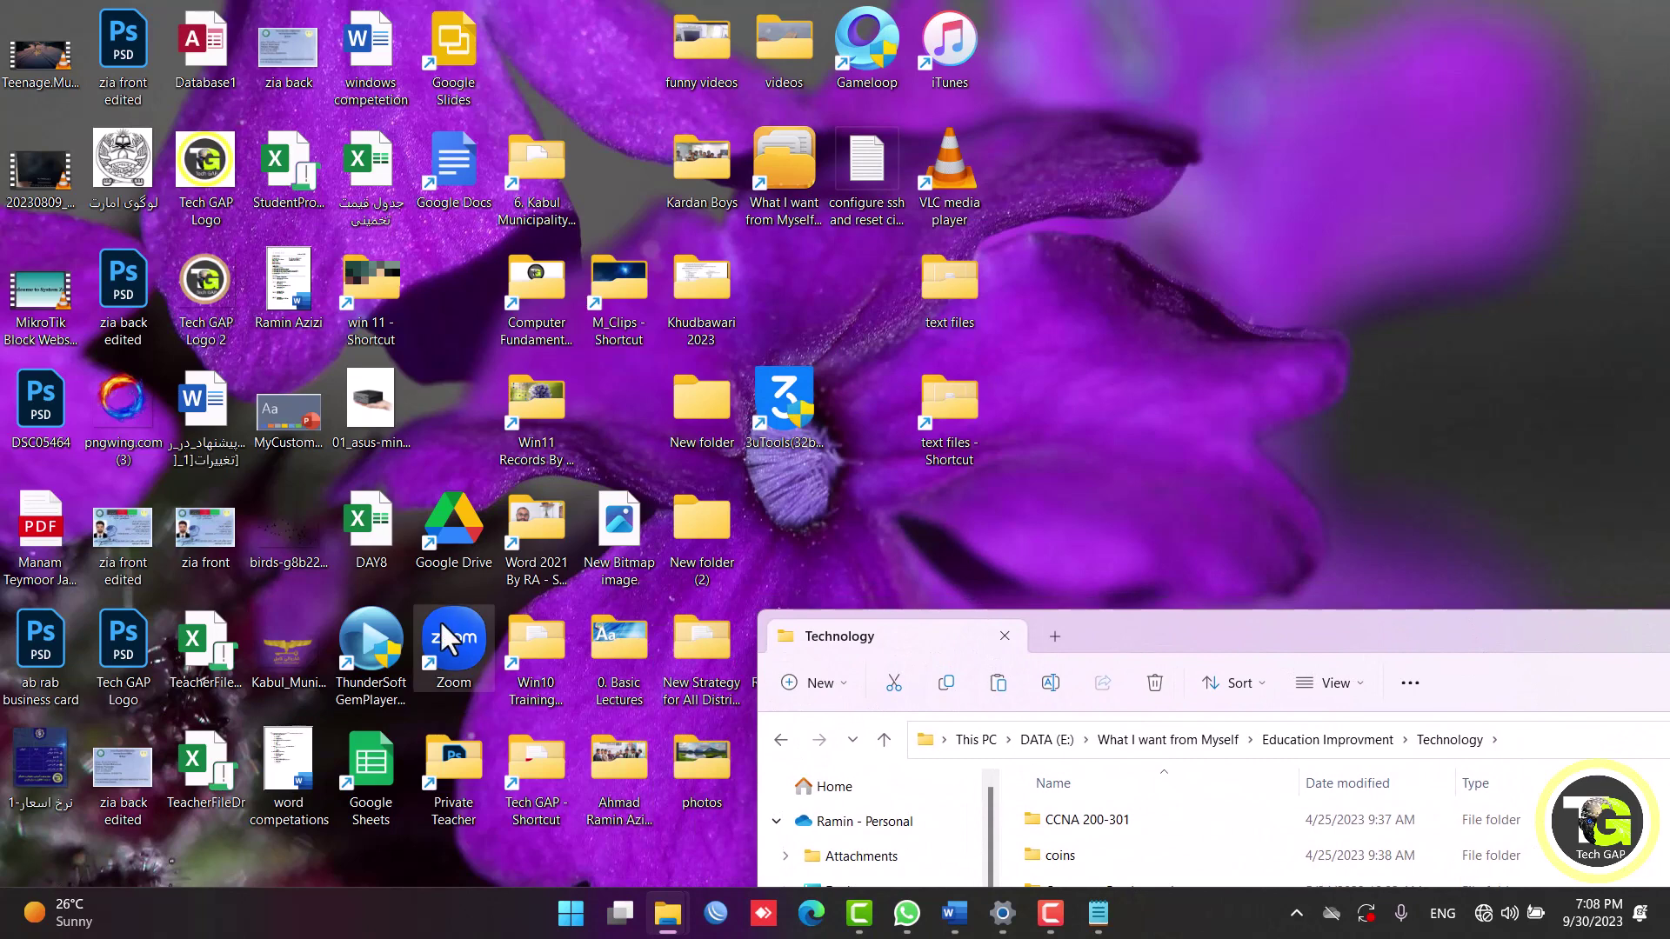
# Move the Explorer window aside, copy the win 11 folder and bring up the desktop's full menu.
pyautogui.click(540, 456)
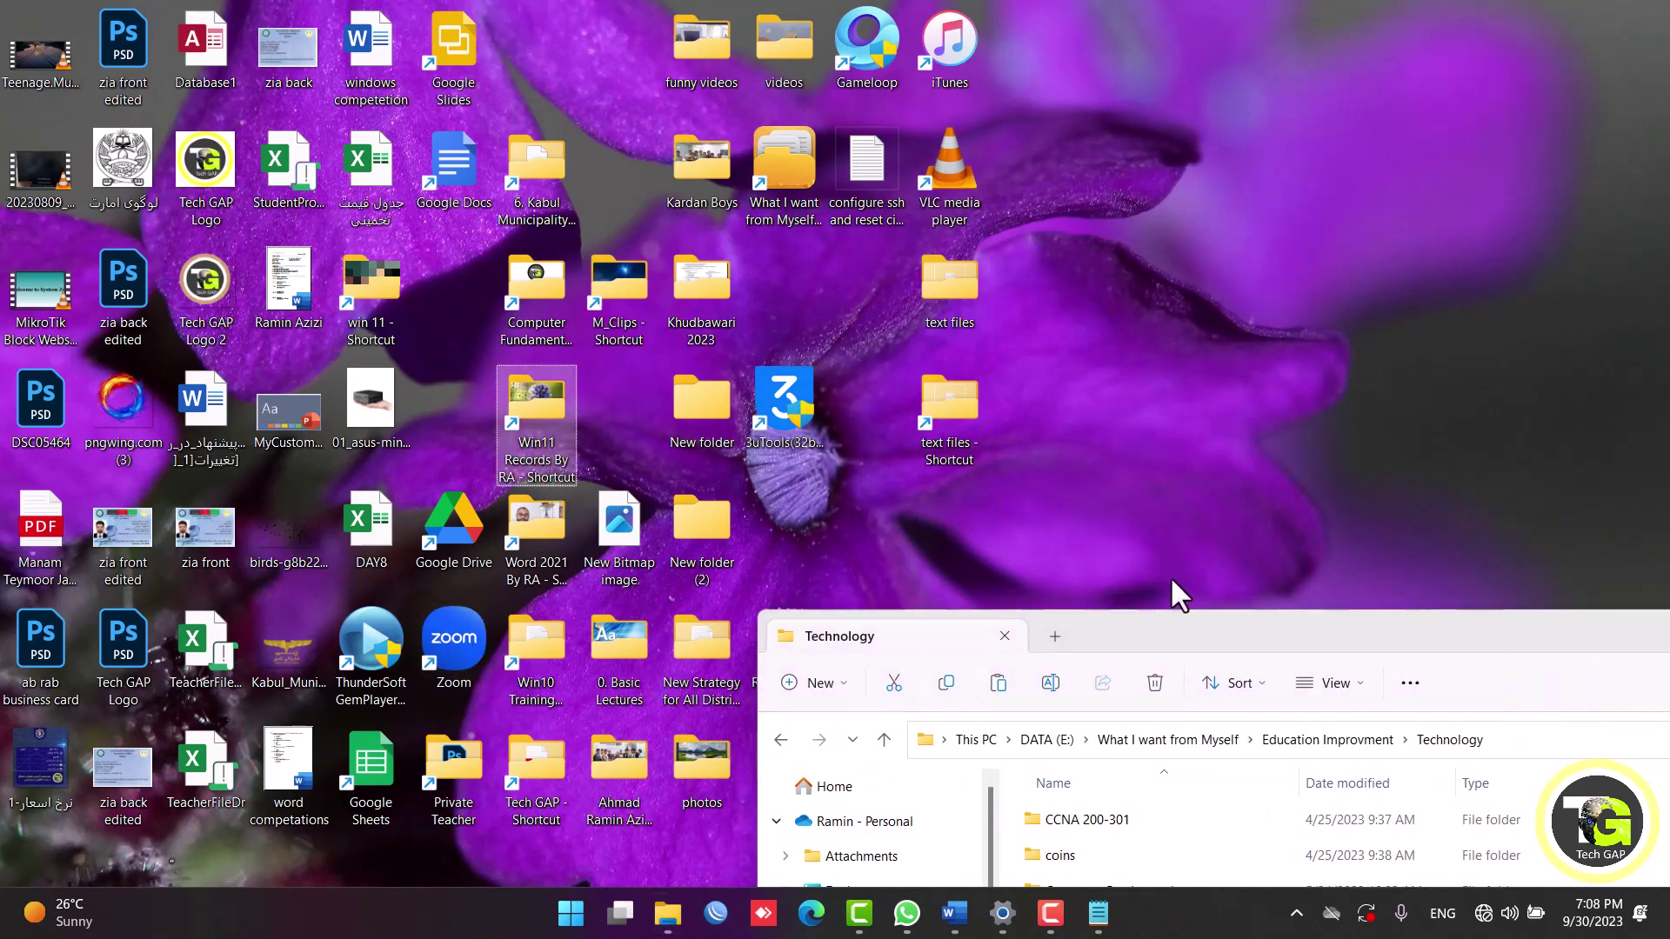
pyautogui.moveTo(1134, 624); pyautogui.dragTo(1501, 118)
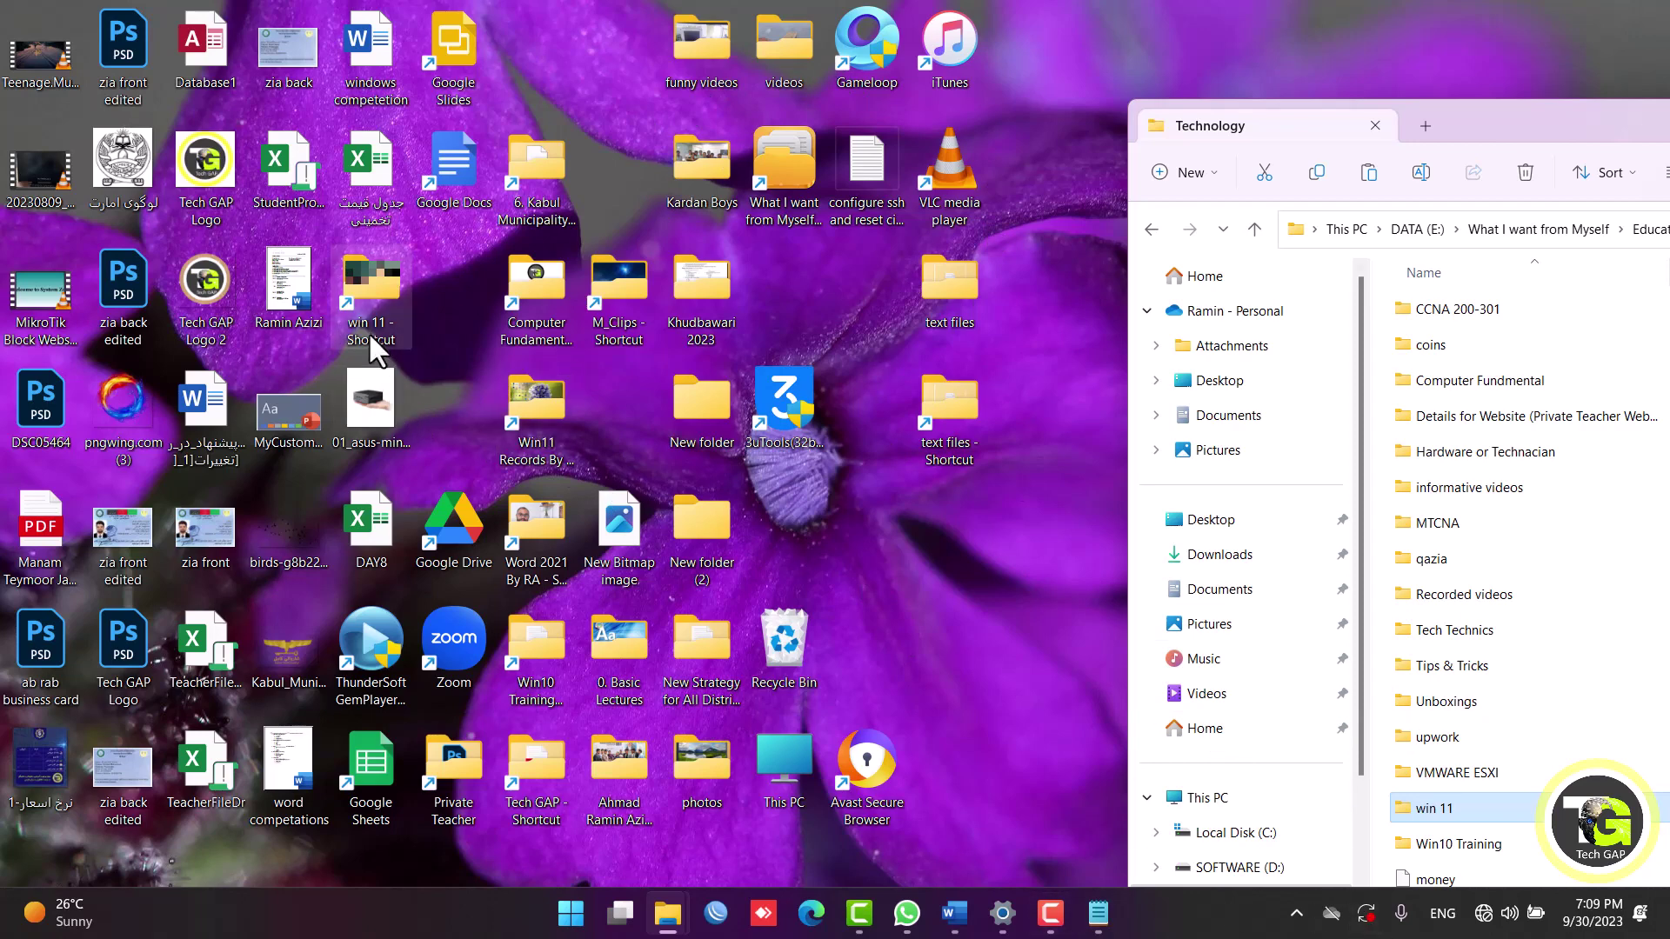
pyautogui.rightClick(1477, 818)
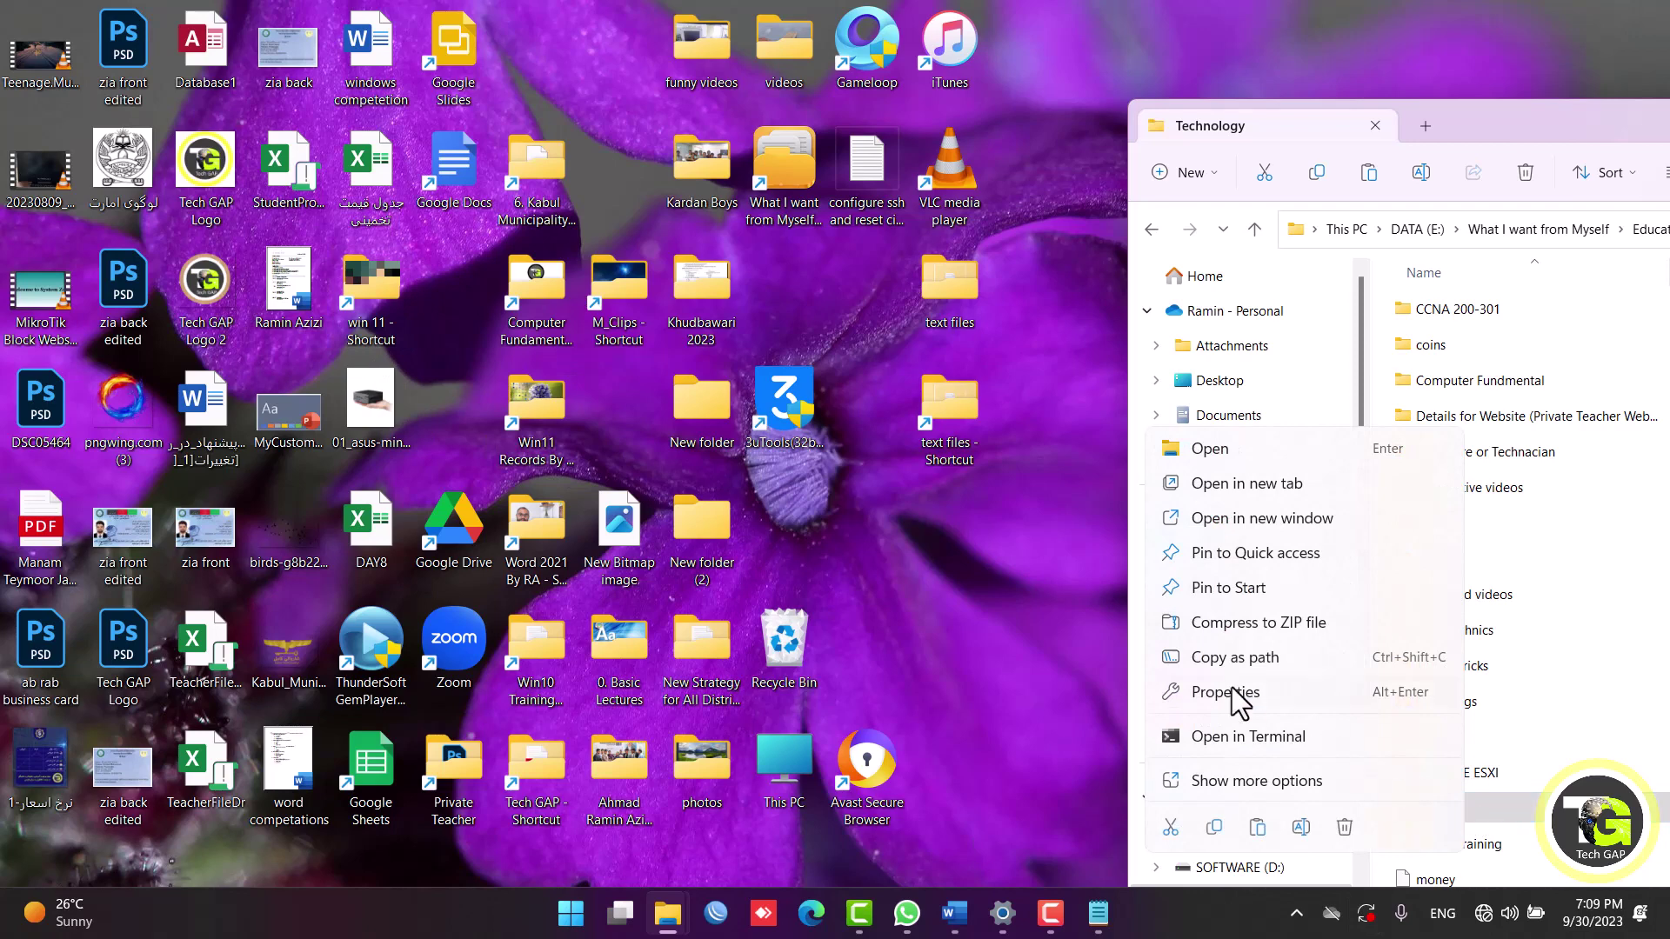
pyautogui.click(1216, 830)
pyautogui.rightClick(922, 599)
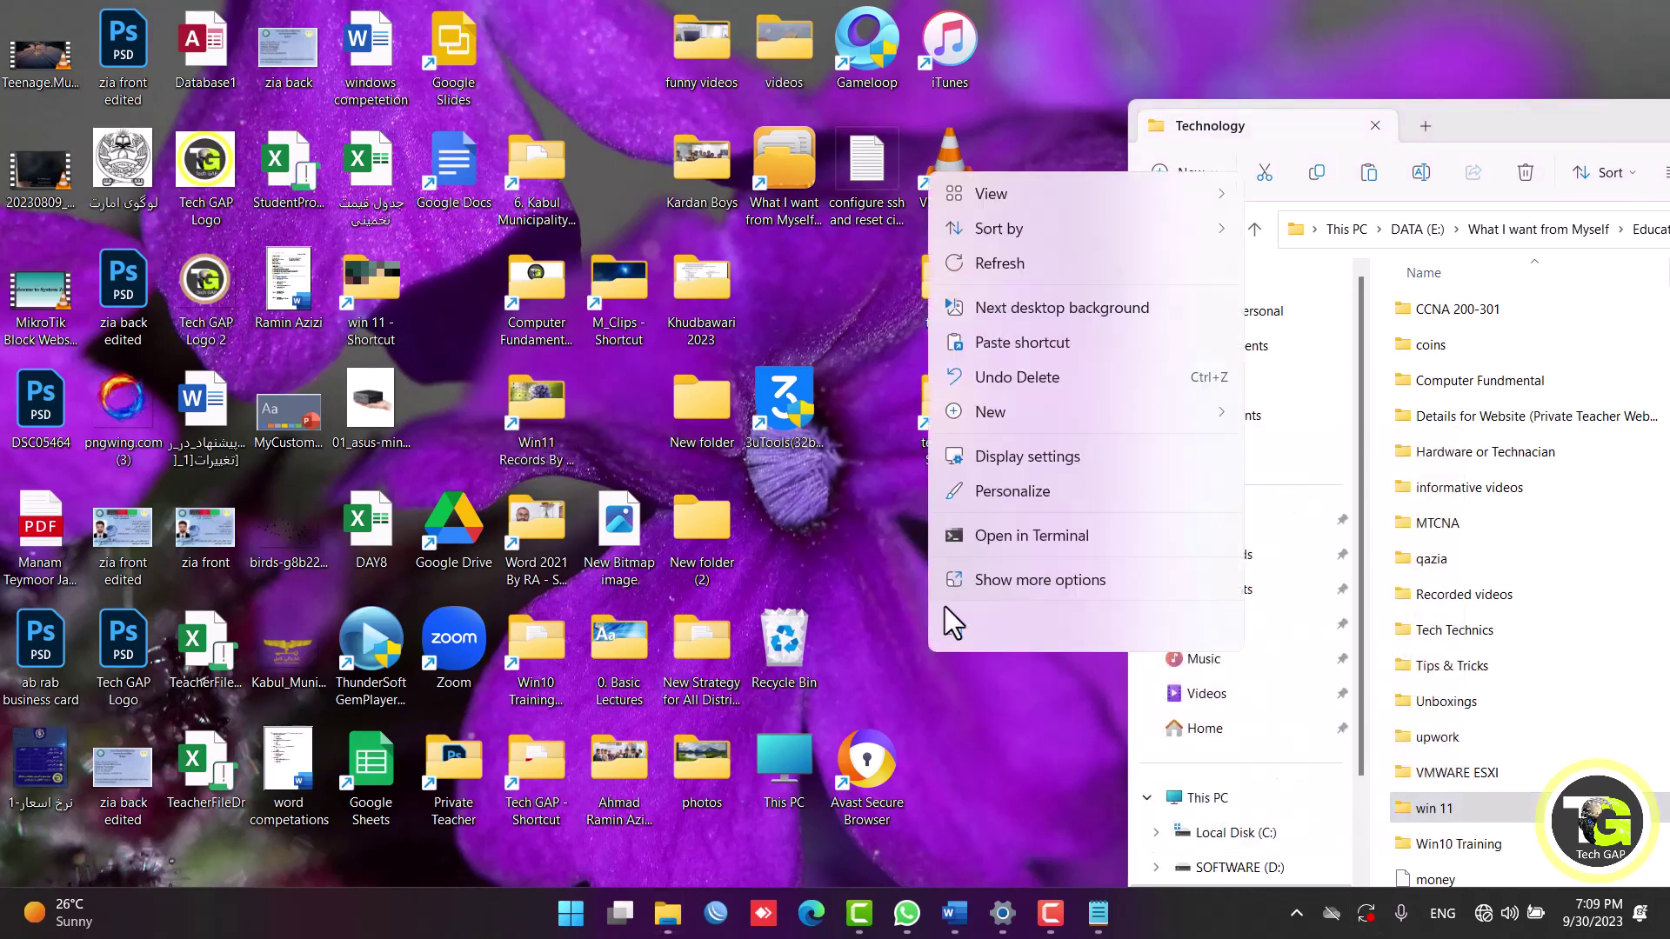
pyautogui.click(1037, 581)
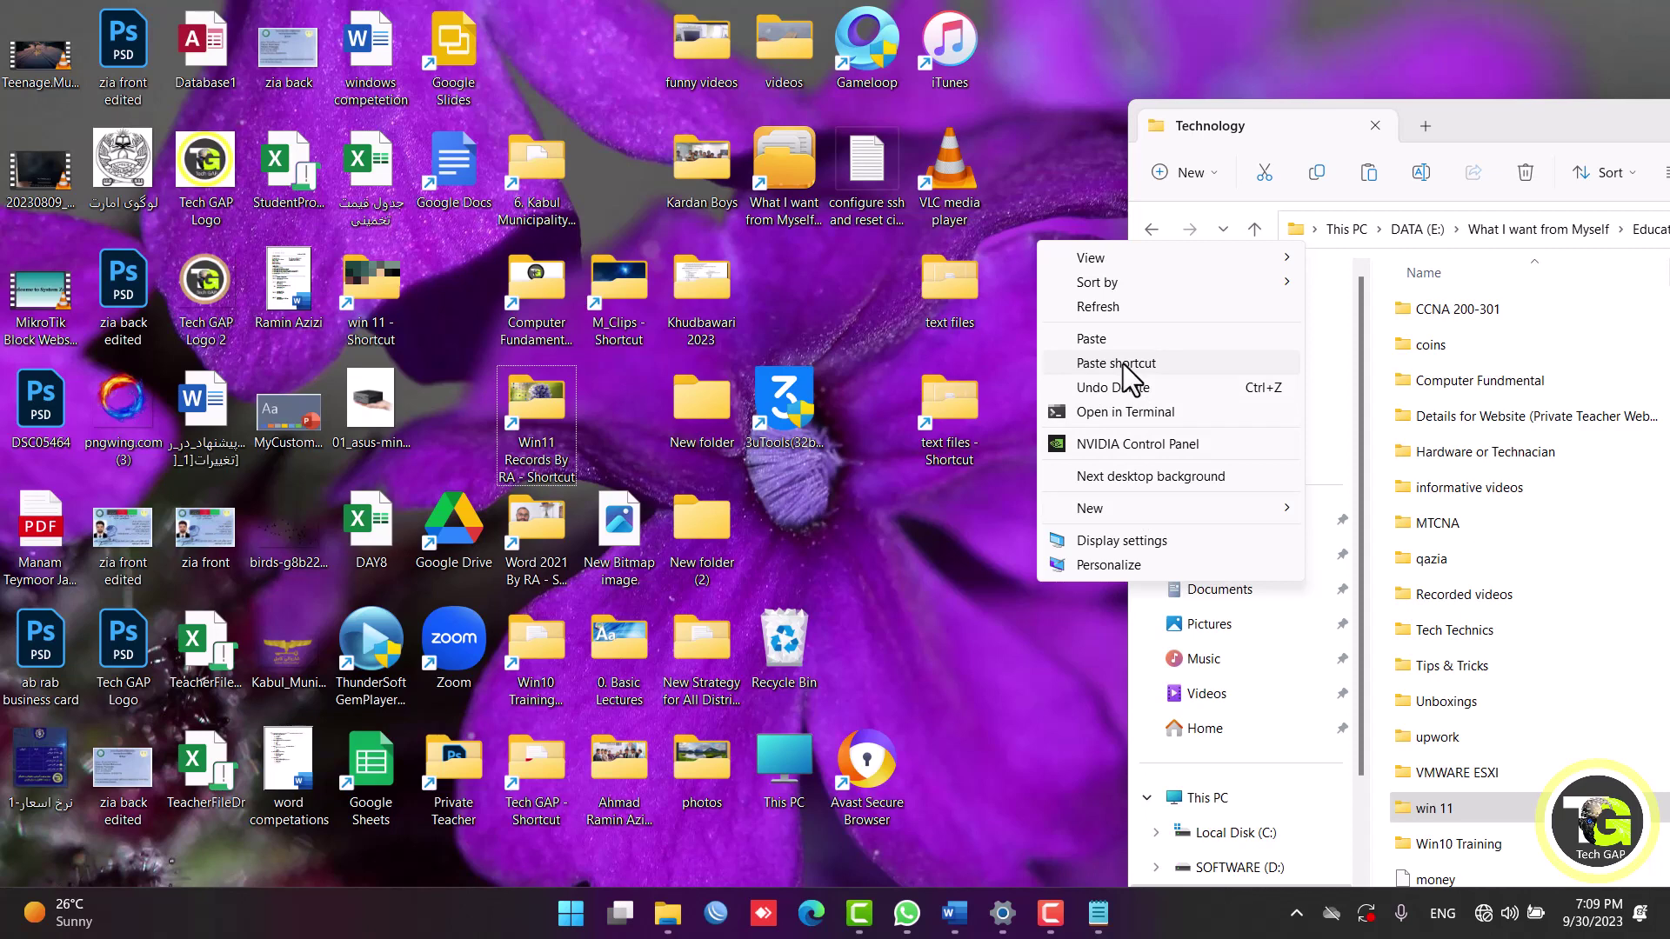
# Check the win 11 folder's properties: 30.8 GB across 421 files.
pyautogui.rightClick(1462, 812)
pyautogui.click(1239, 703)
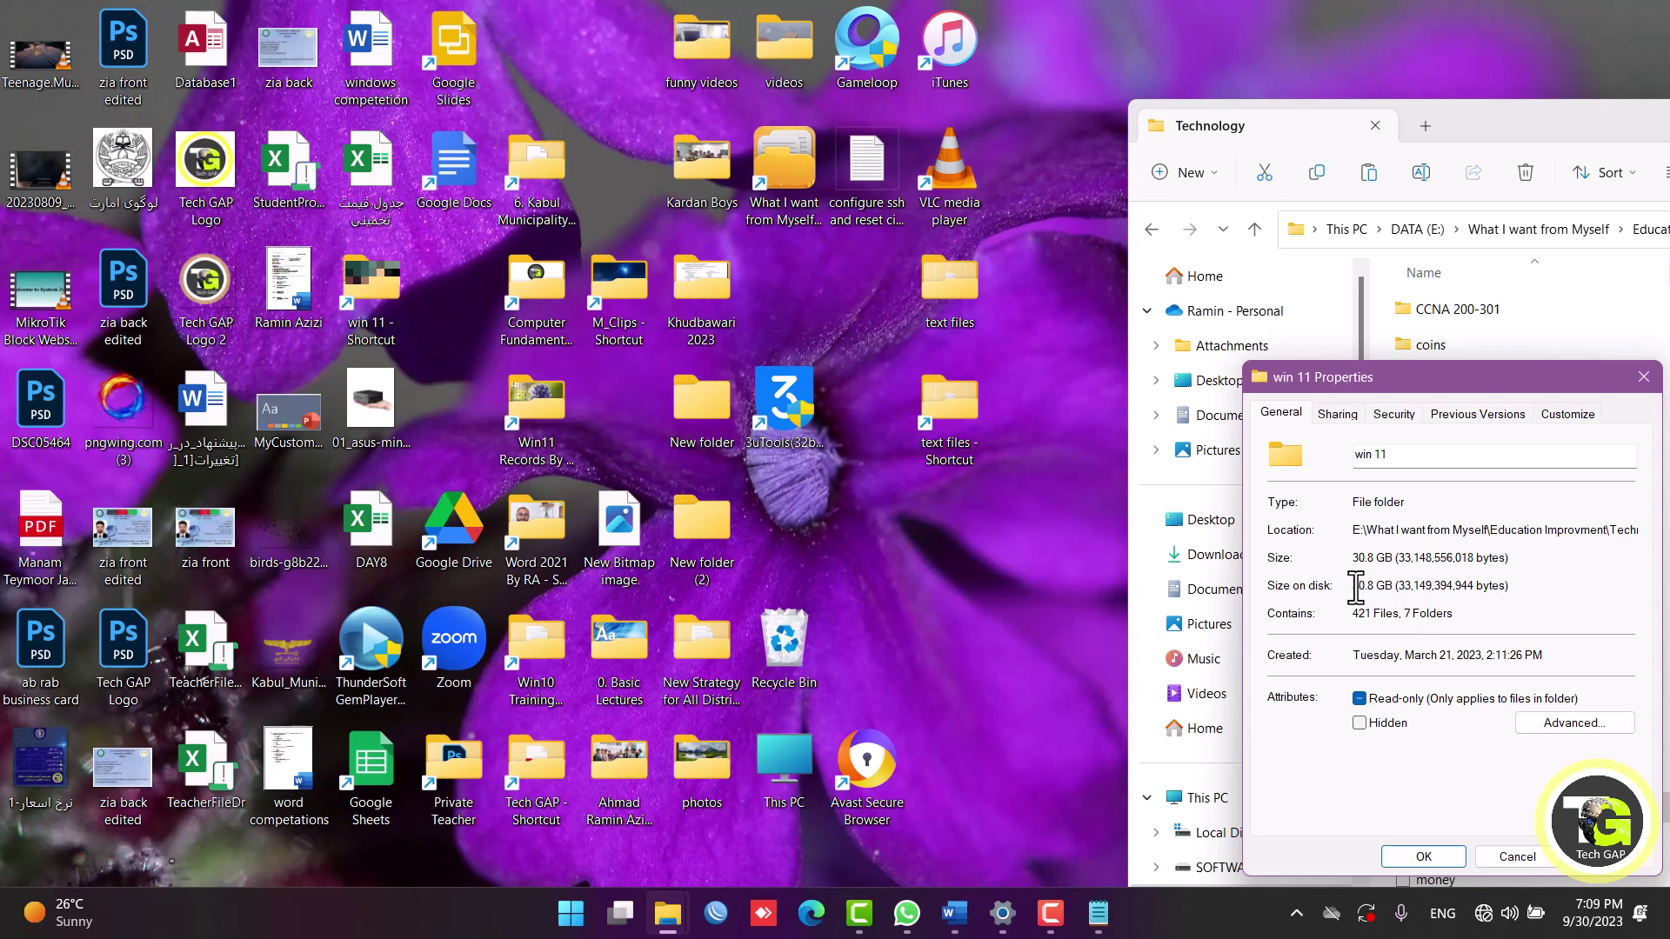
pyautogui.moveTo(1356, 587); pyautogui.dragTo(1444, 587)
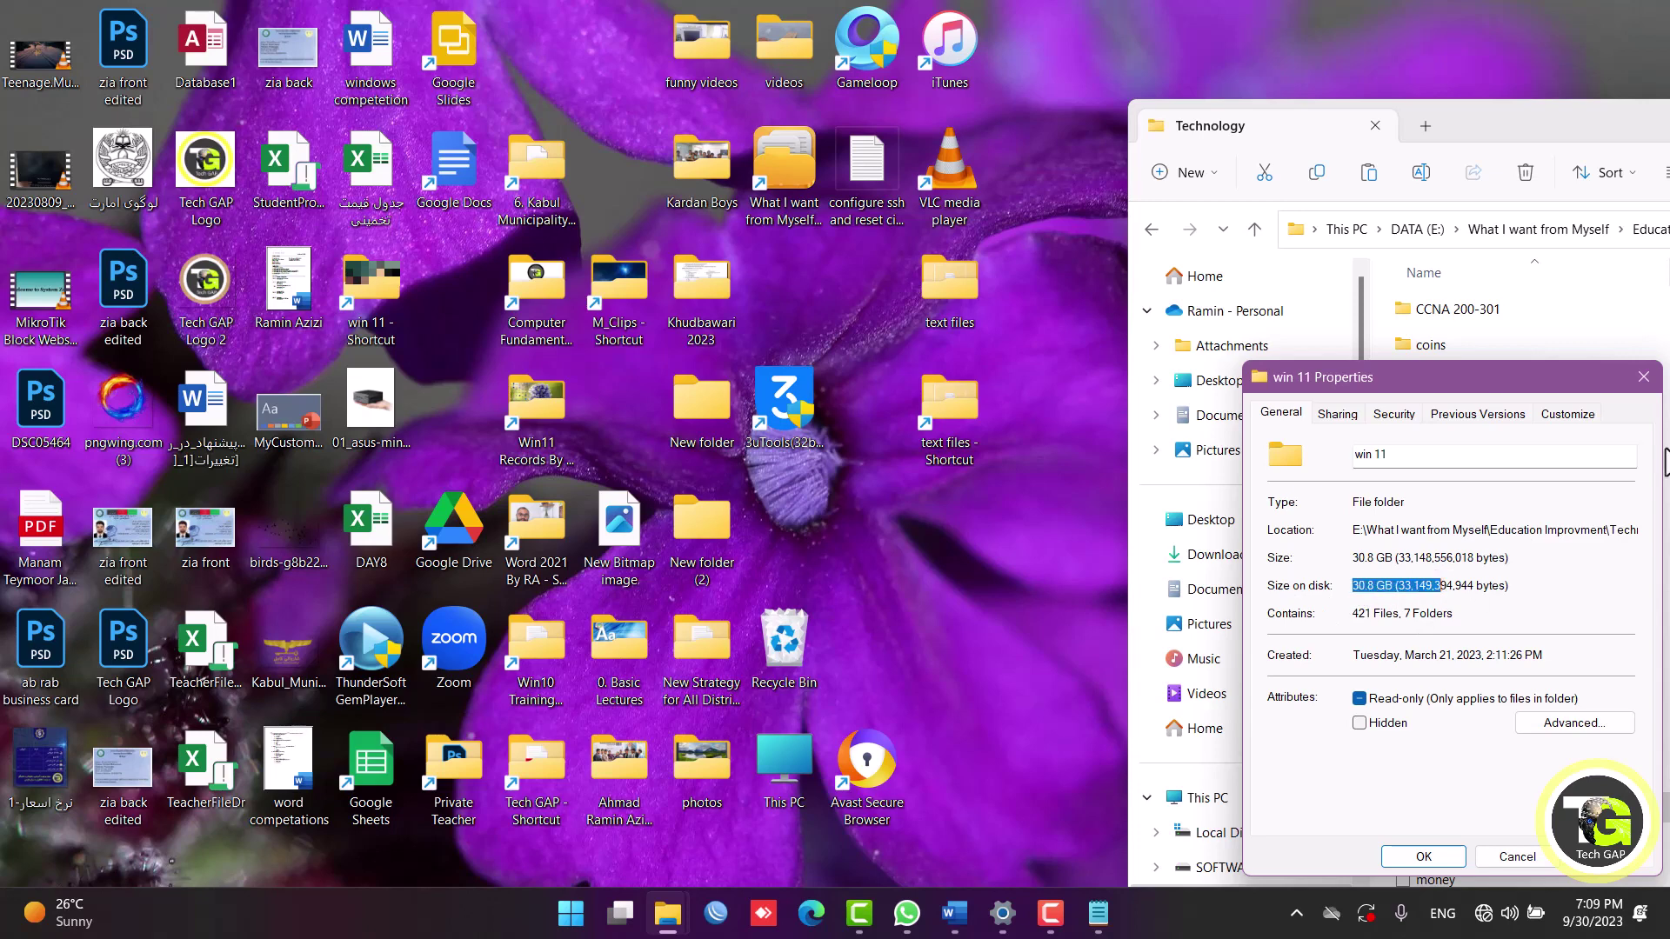
pyautogui.click(1643, 377)
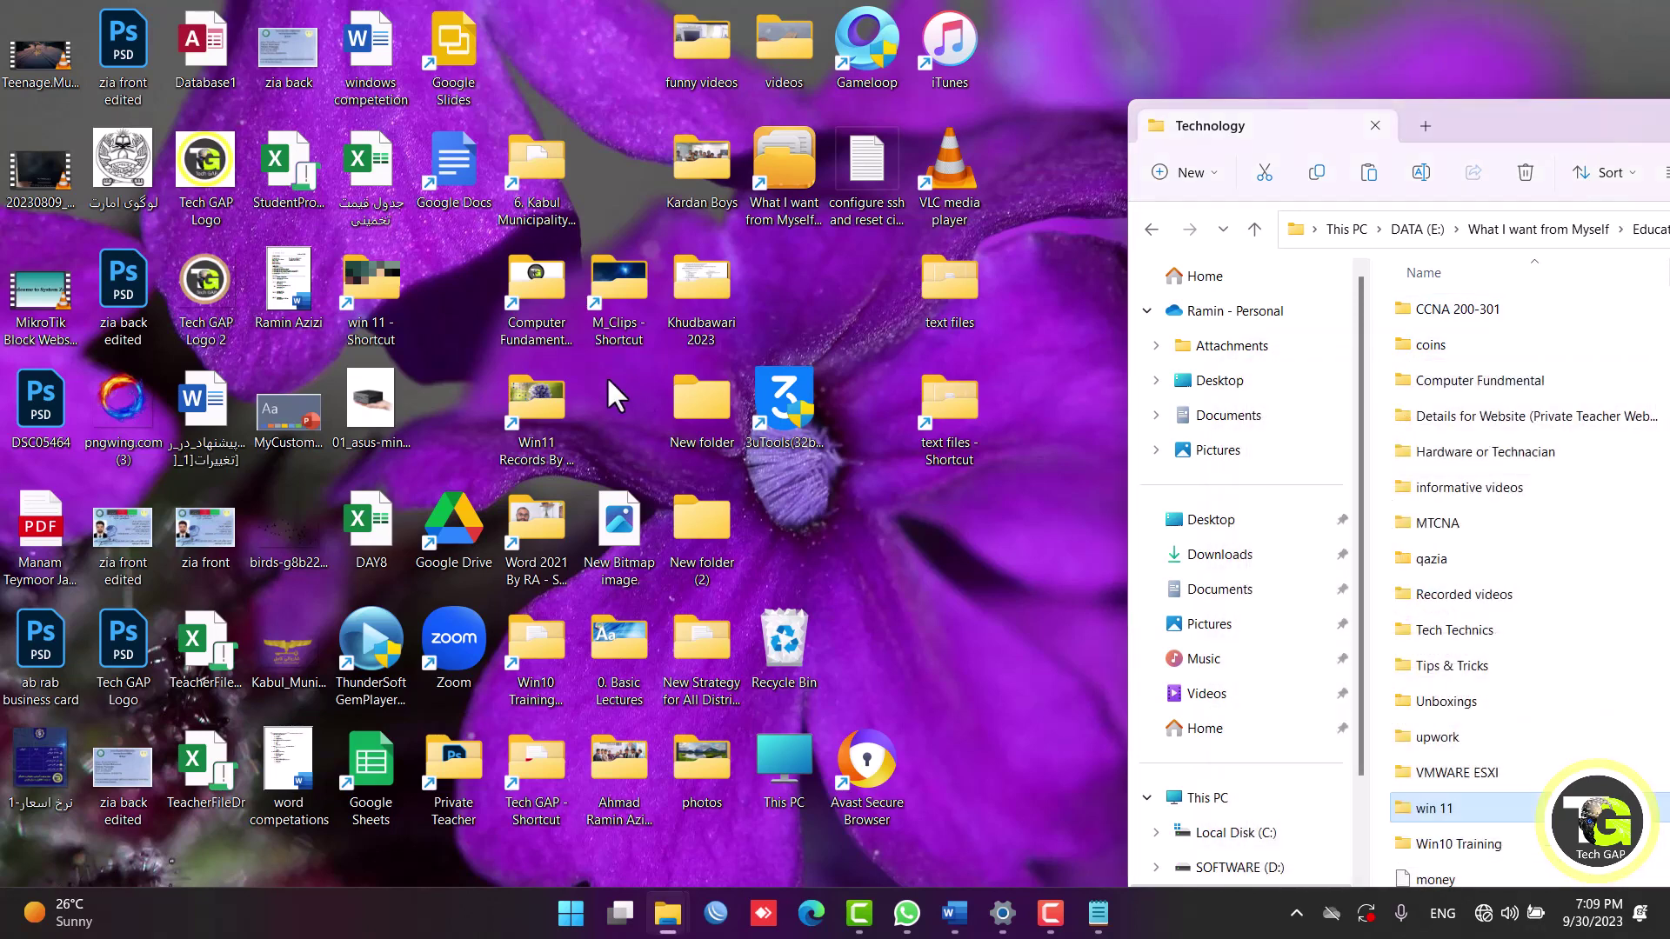
# View the win 11 desktop shortcut's General properties, showing a 1.30 KB .lnk file.
pyautogui.rightClick(373, 300)
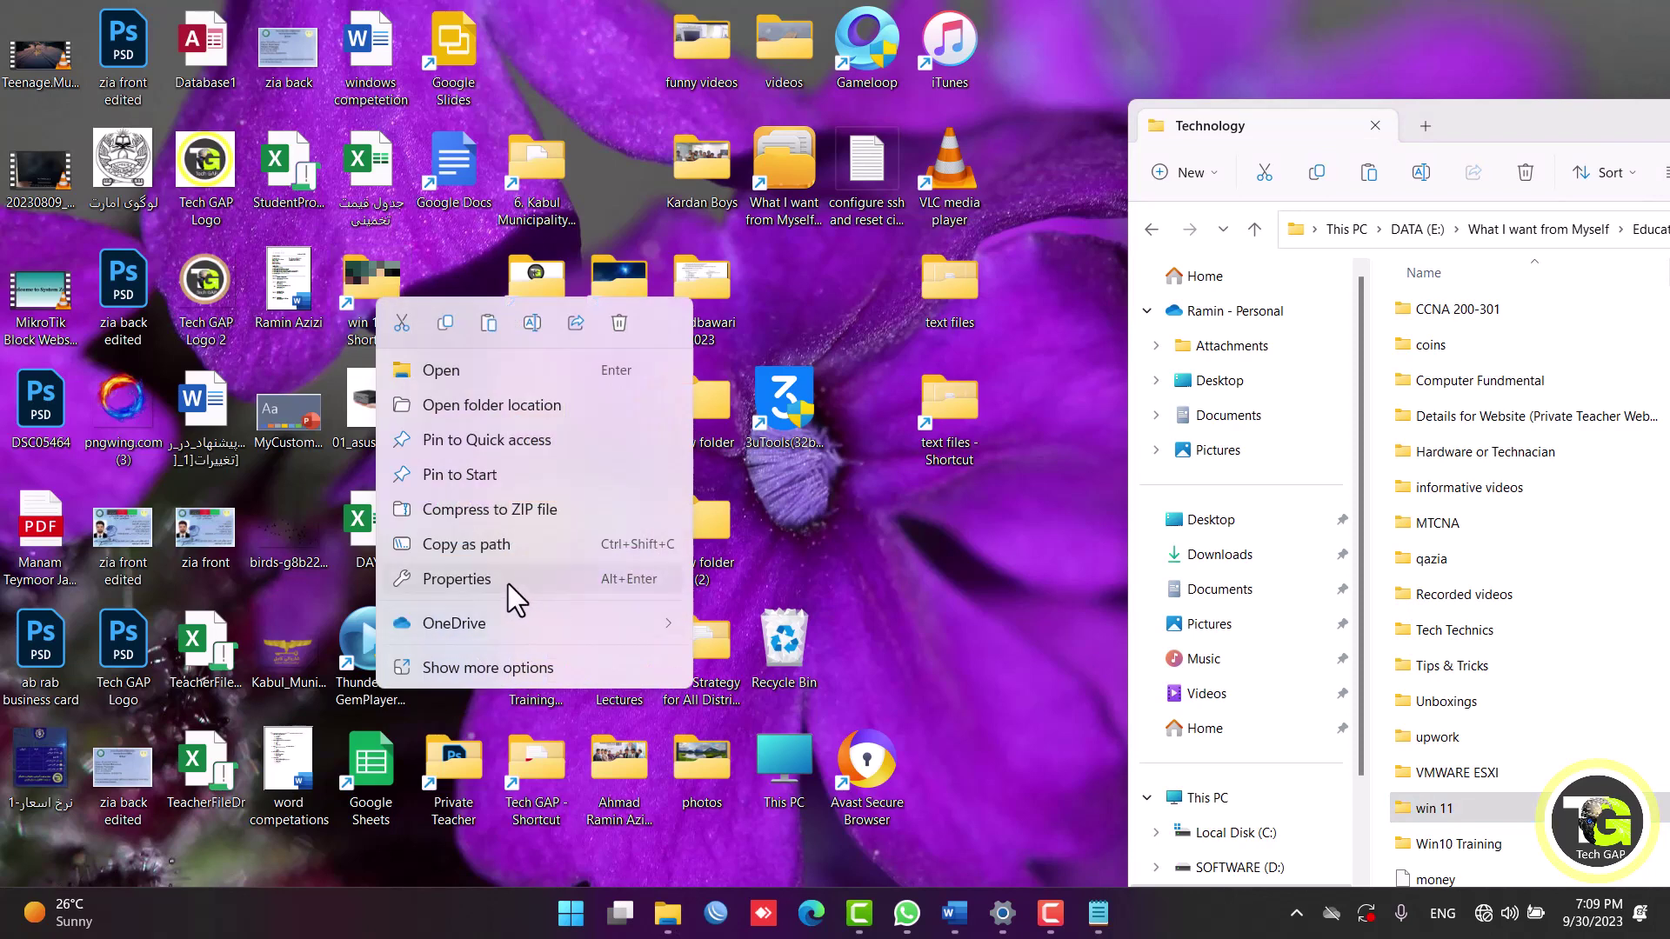
pyautogui.click(508, 580)
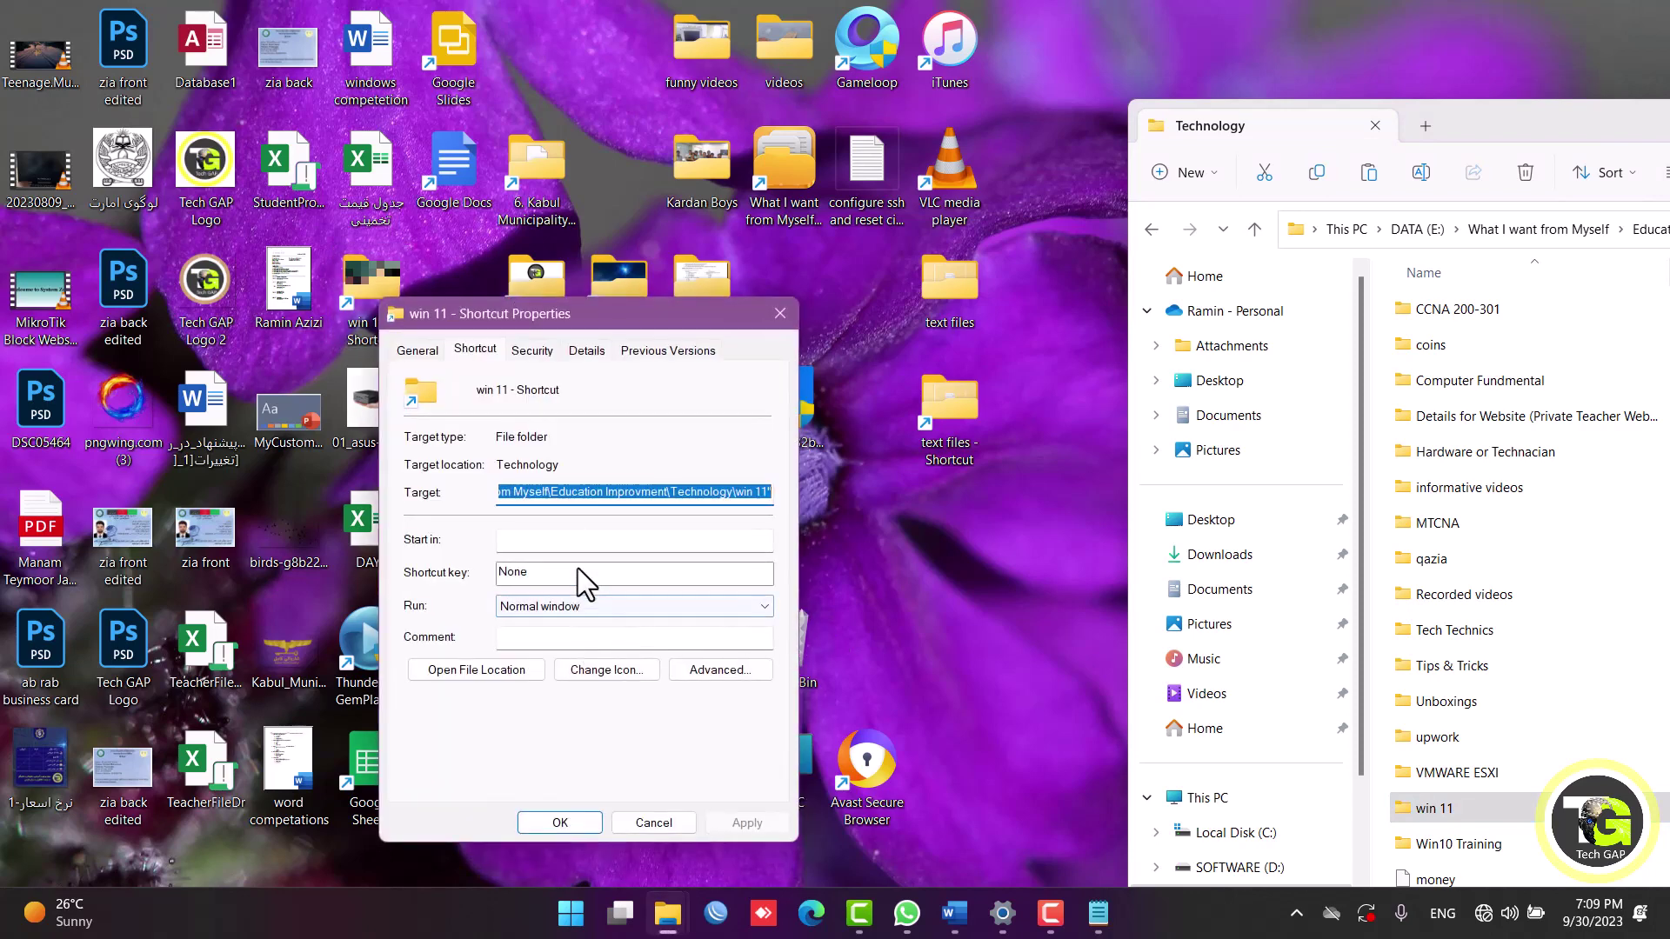
pyautogui.click(419, 352)
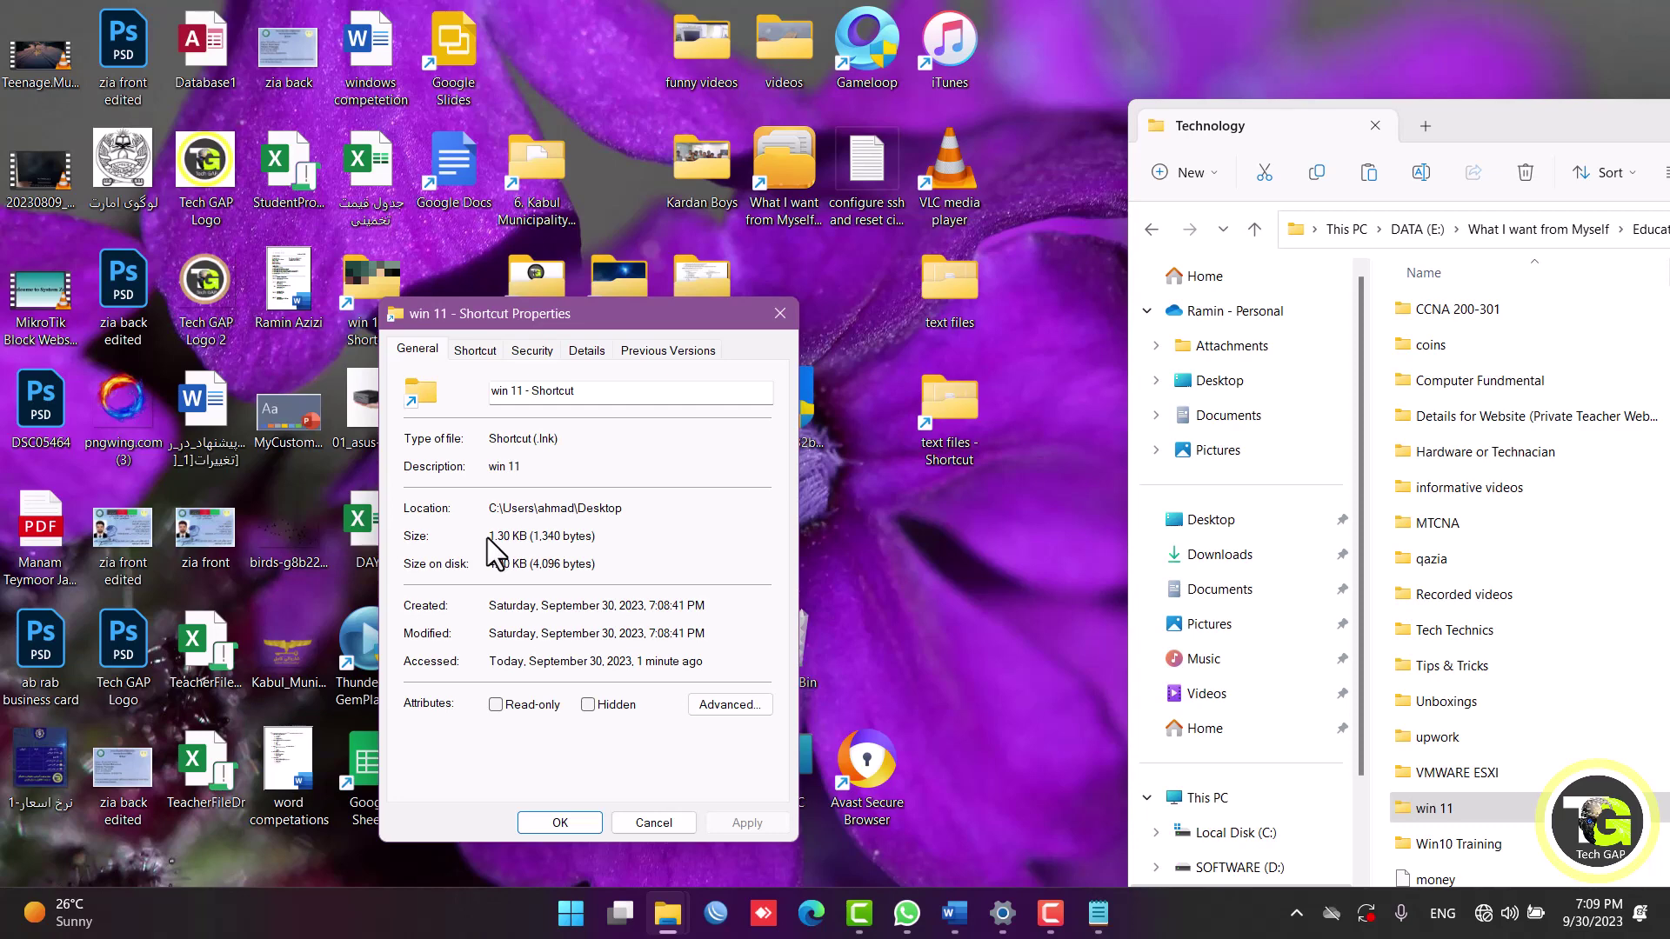
pyautogui.click(774, 311)
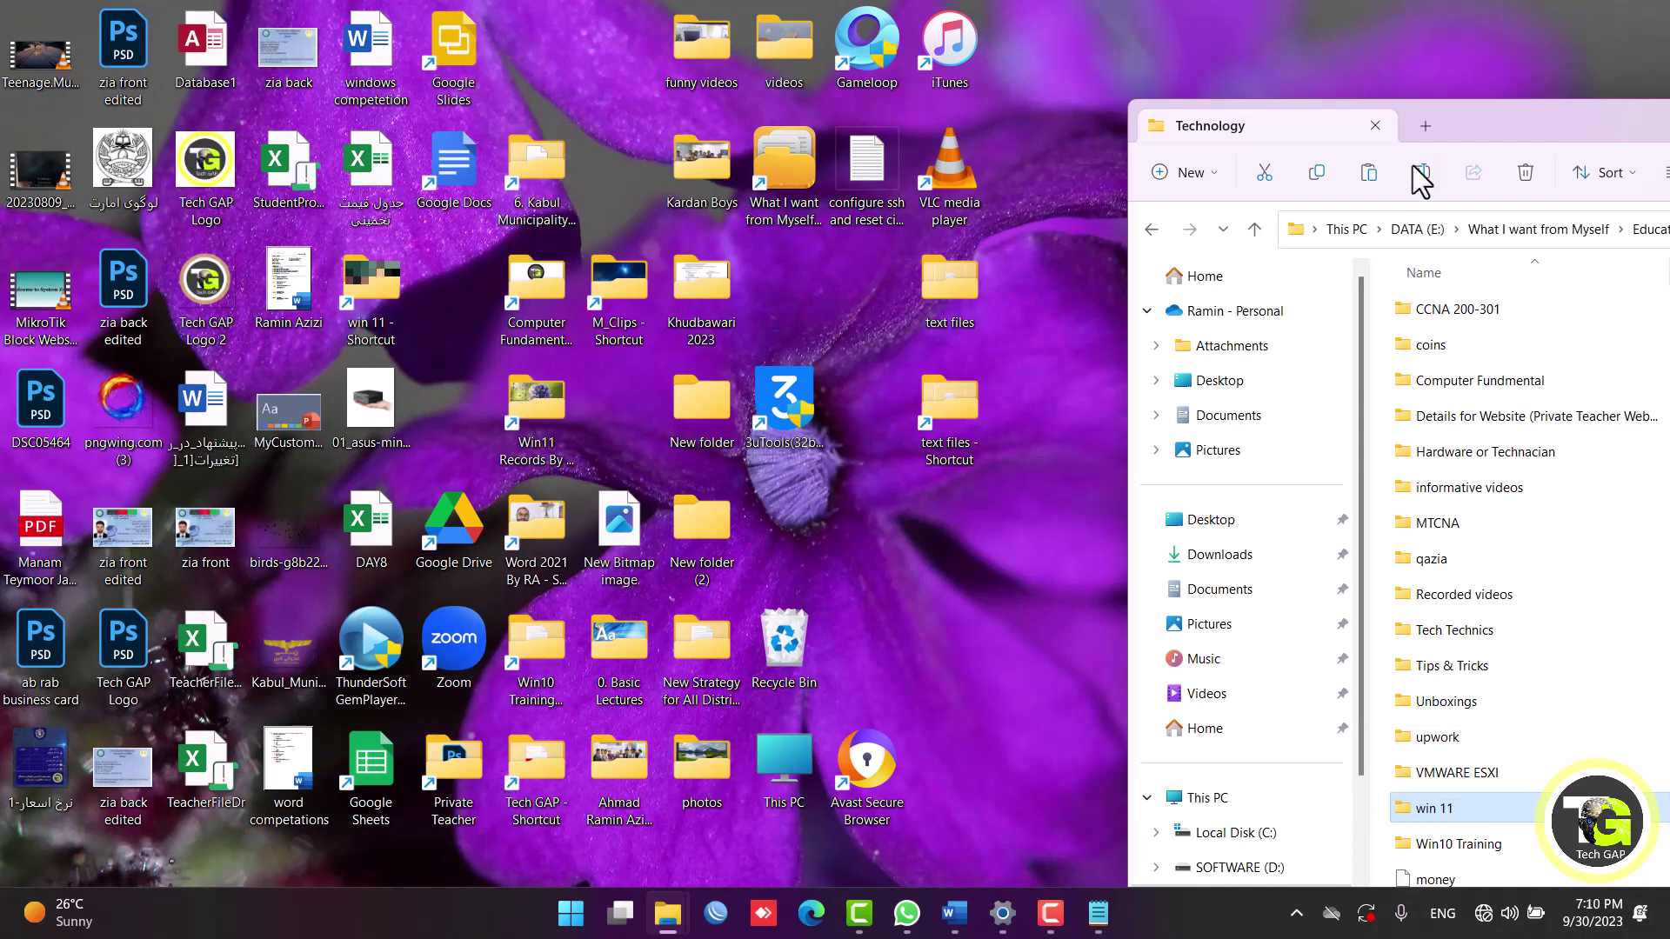
# Close the Technology window and open a PowerShell terminal from the desktop's extended context menu.
pyautogui.moveTo(1465, 149); pyautogui.dragTo(134, 384)
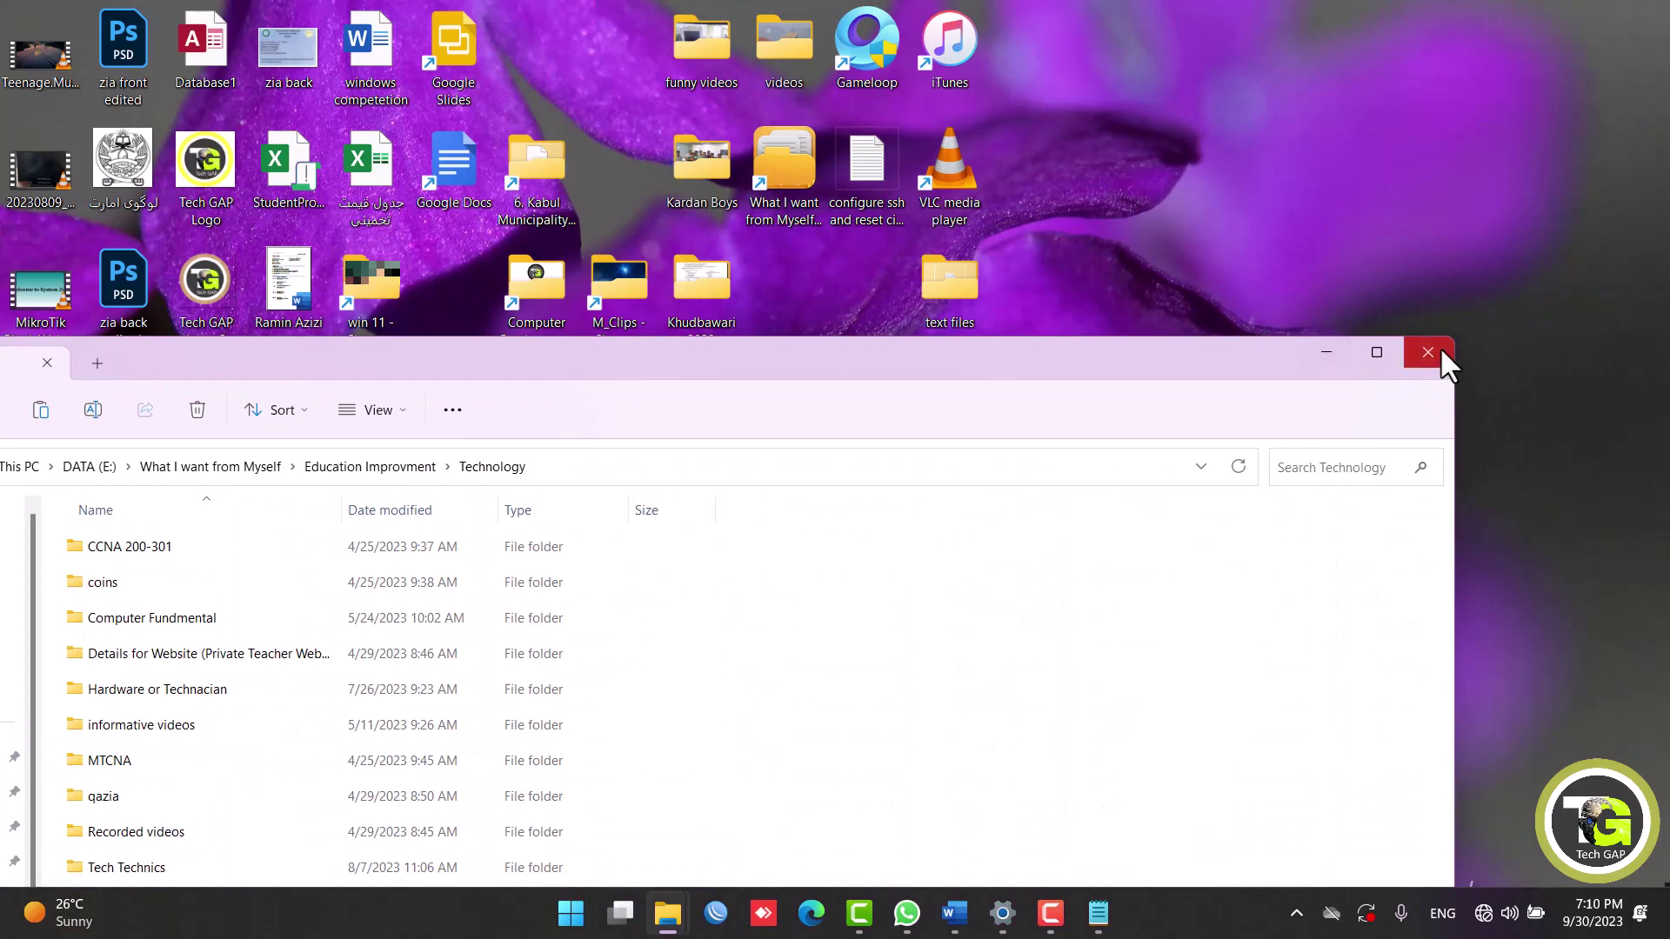
pyautogui.click(1439, 350)
pyautogui.rightClick(1178, 405)
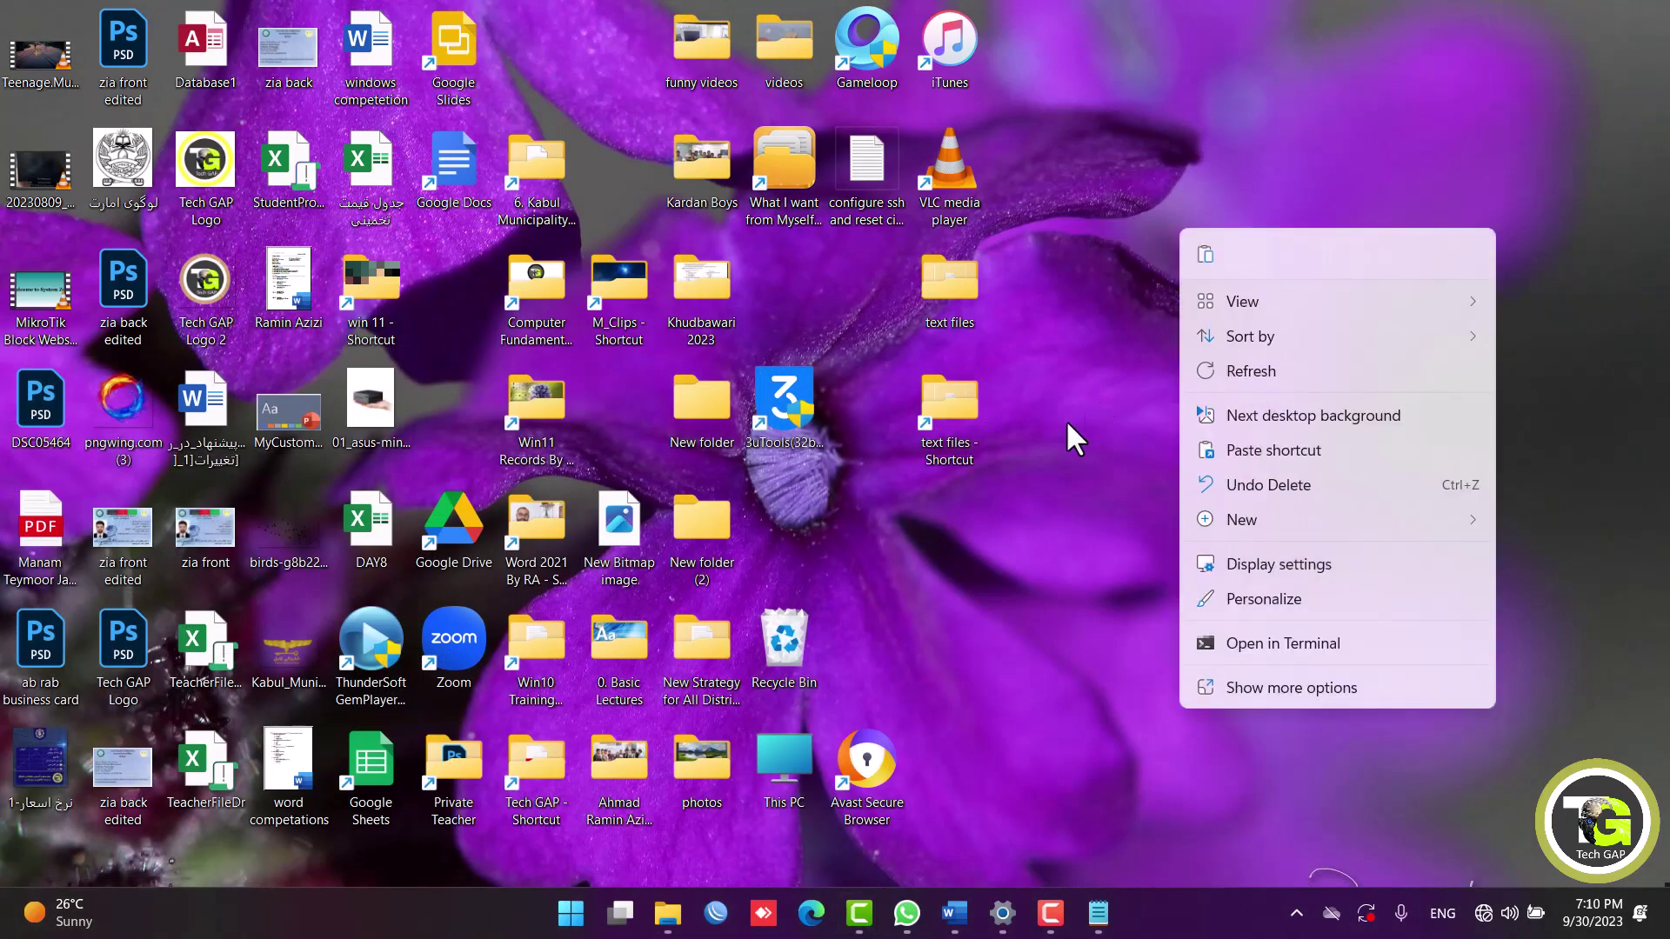
pyautogui.click(1251, 687)
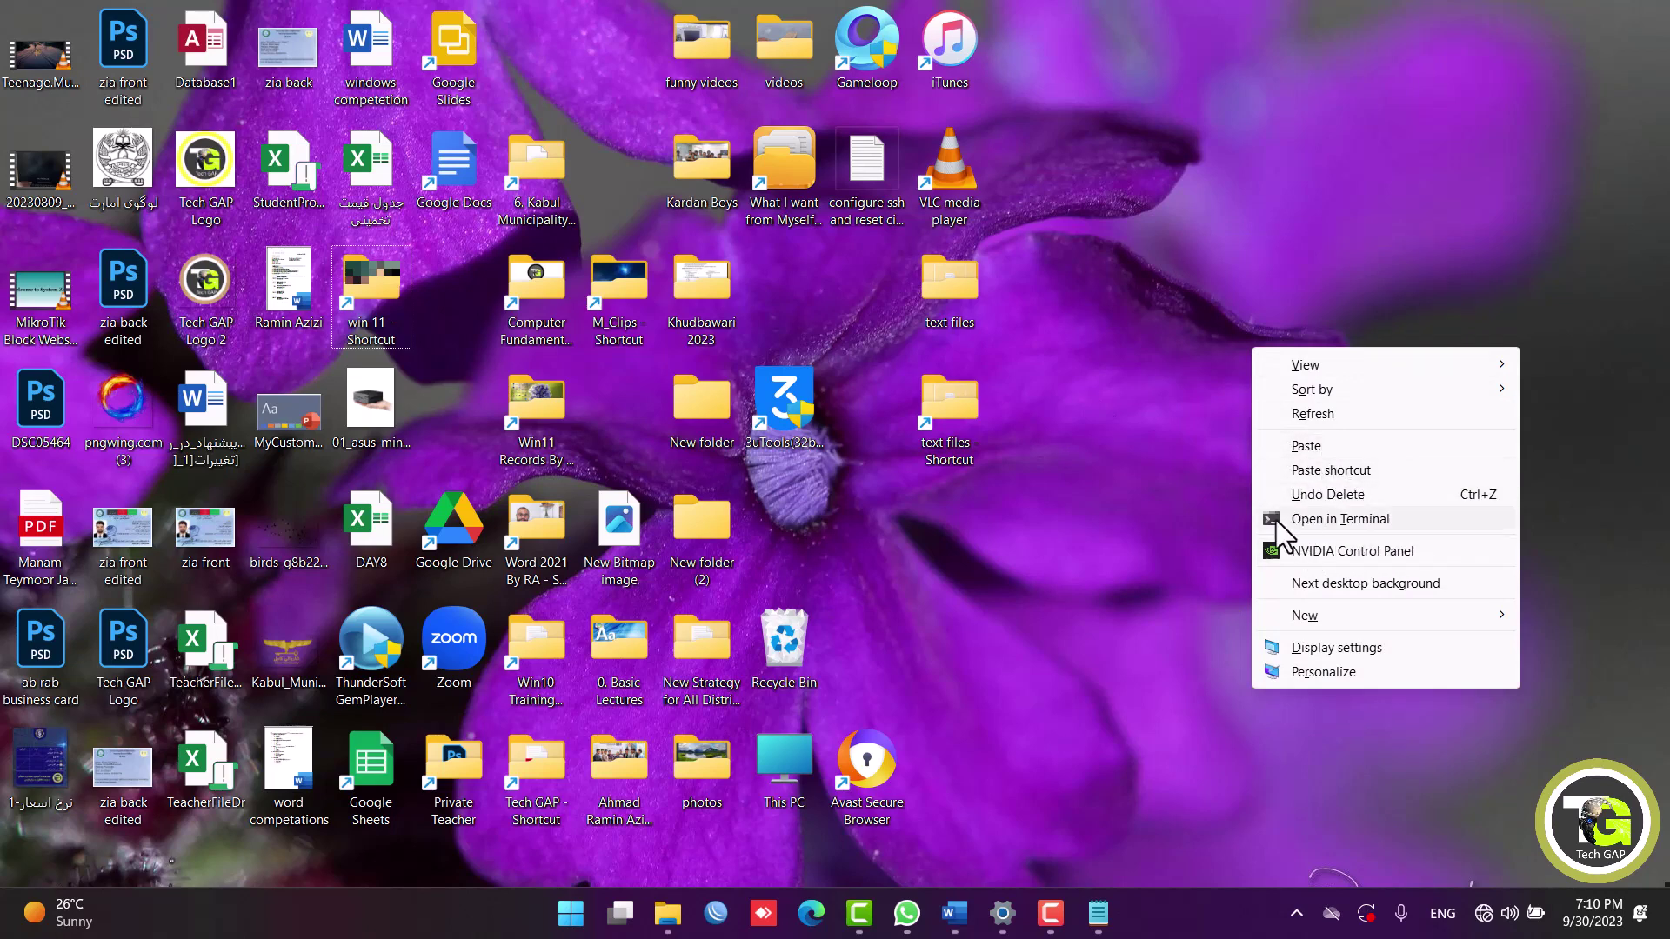
pyautogui.click(1378, 516)
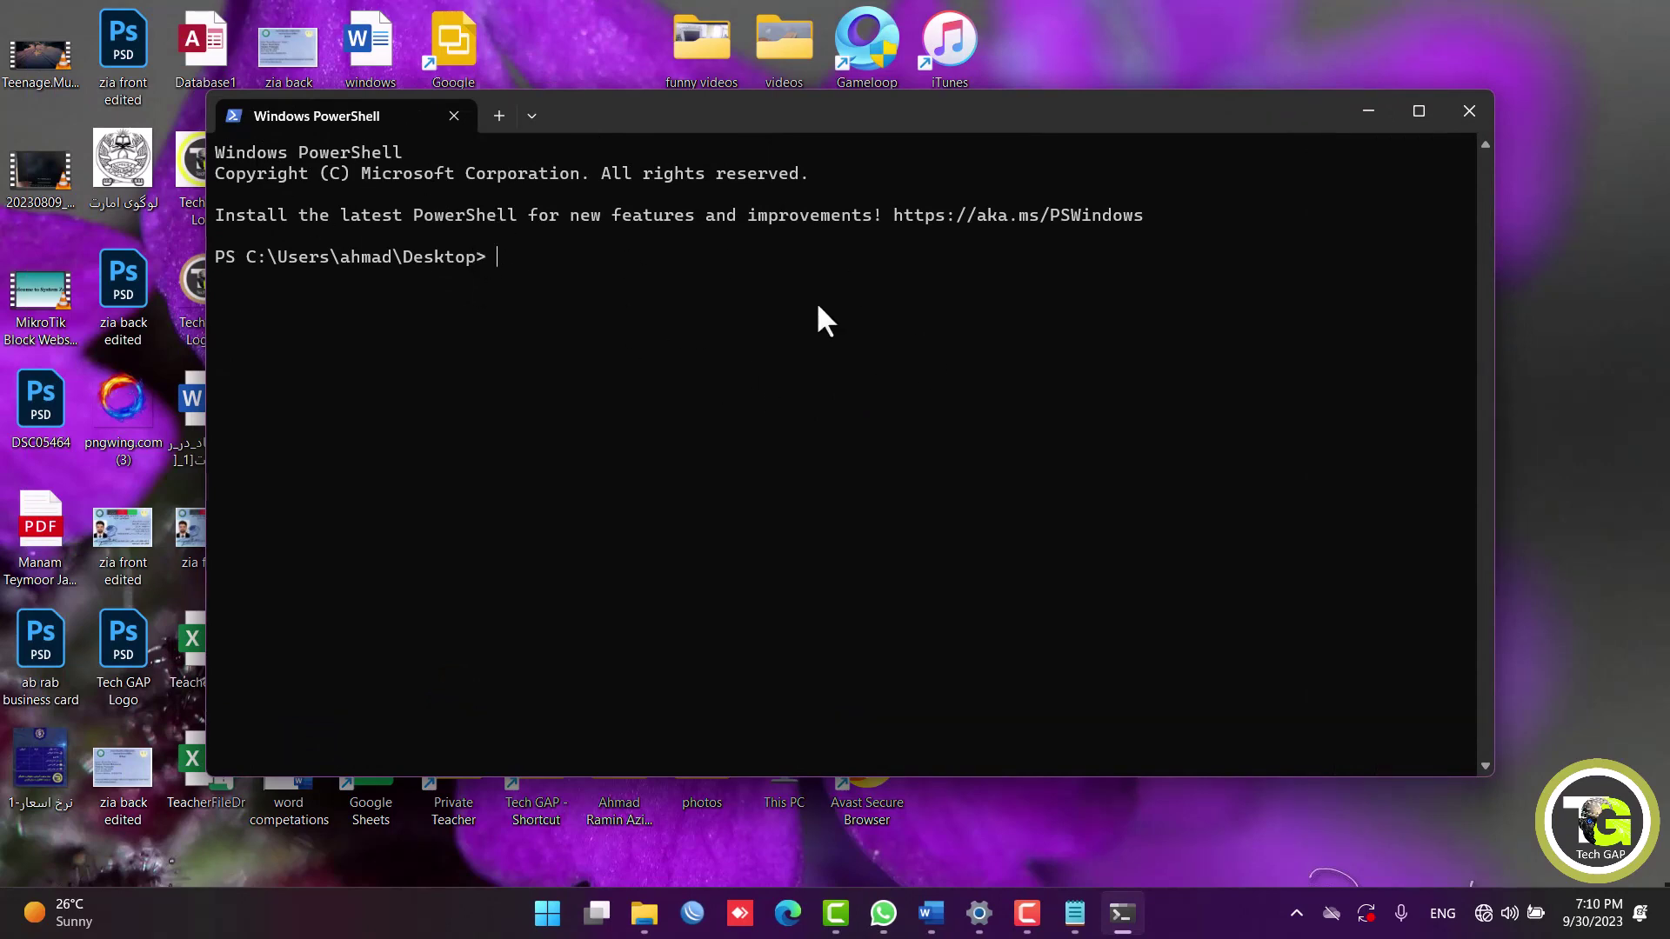
# Open Command Prompt through Run's cmd and close the PowerShell window.
pyautogui.press('super+r')
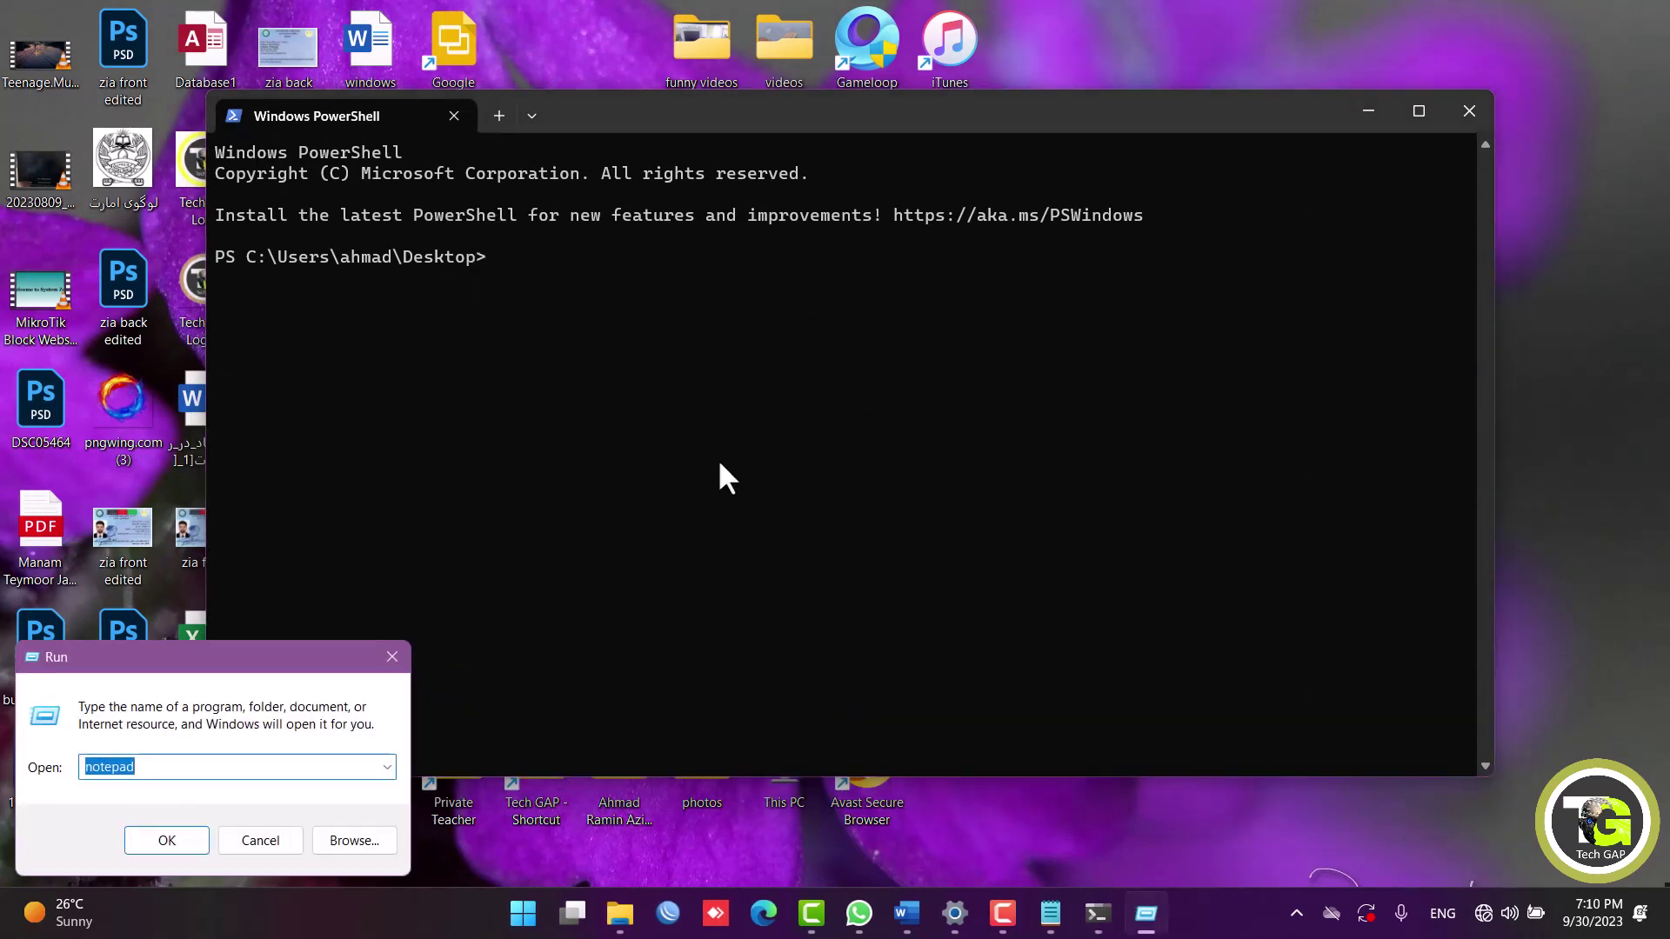
pyautogui.write('cmd')
pyautogui.press('Return')
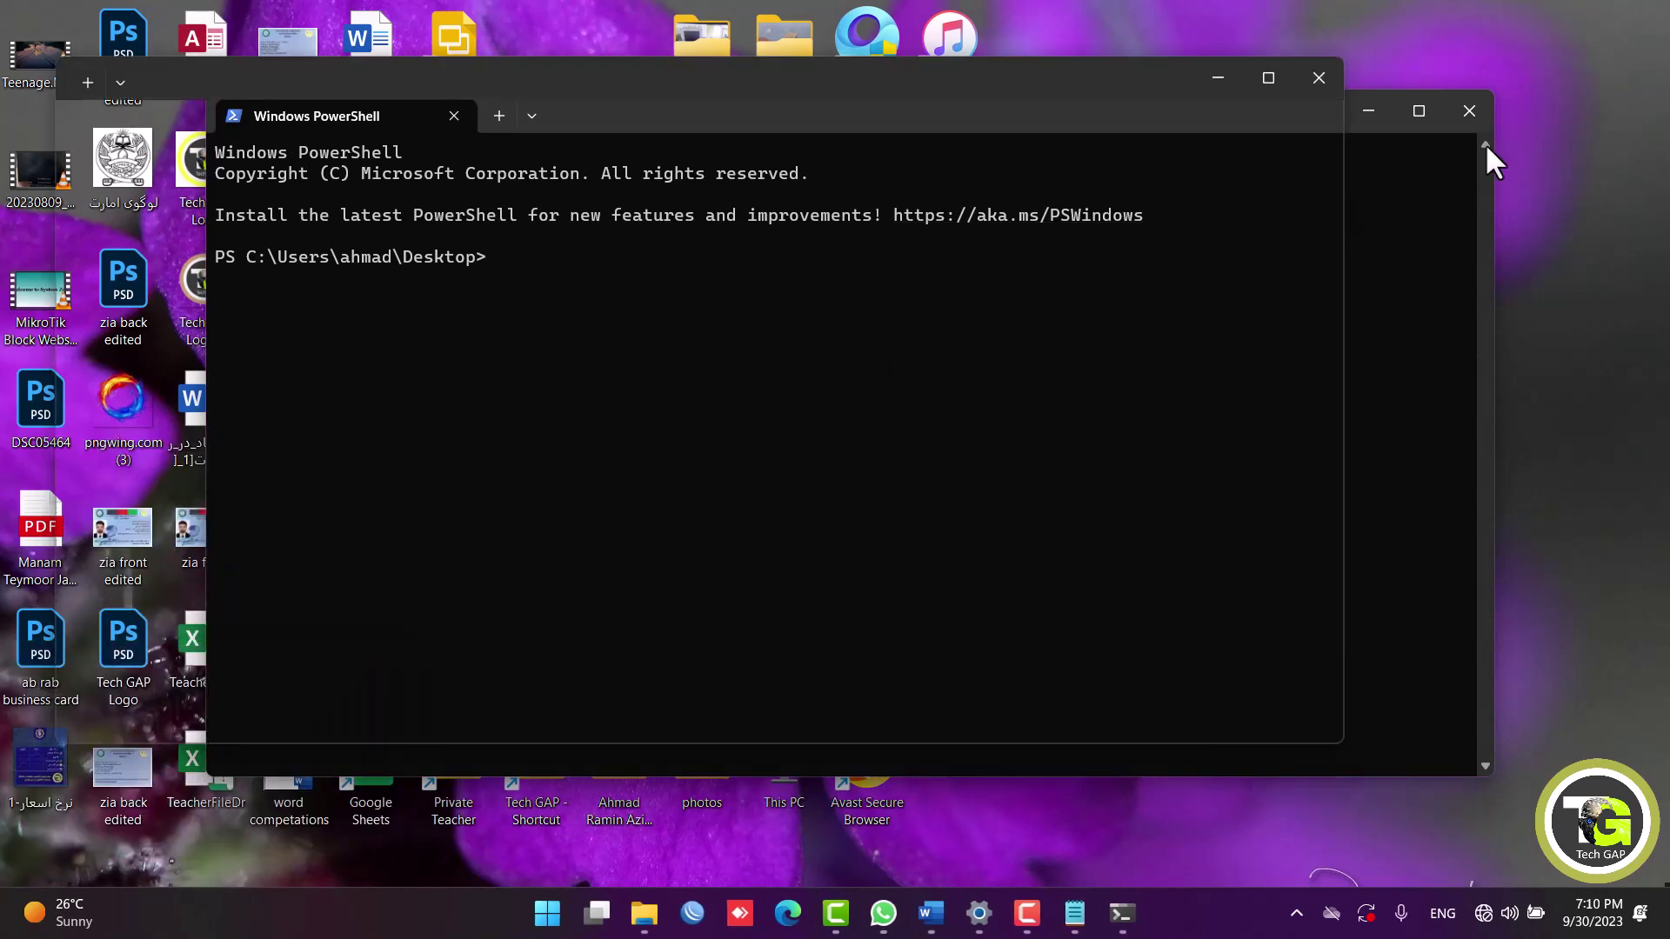
pyautogui.click(1473, 114)
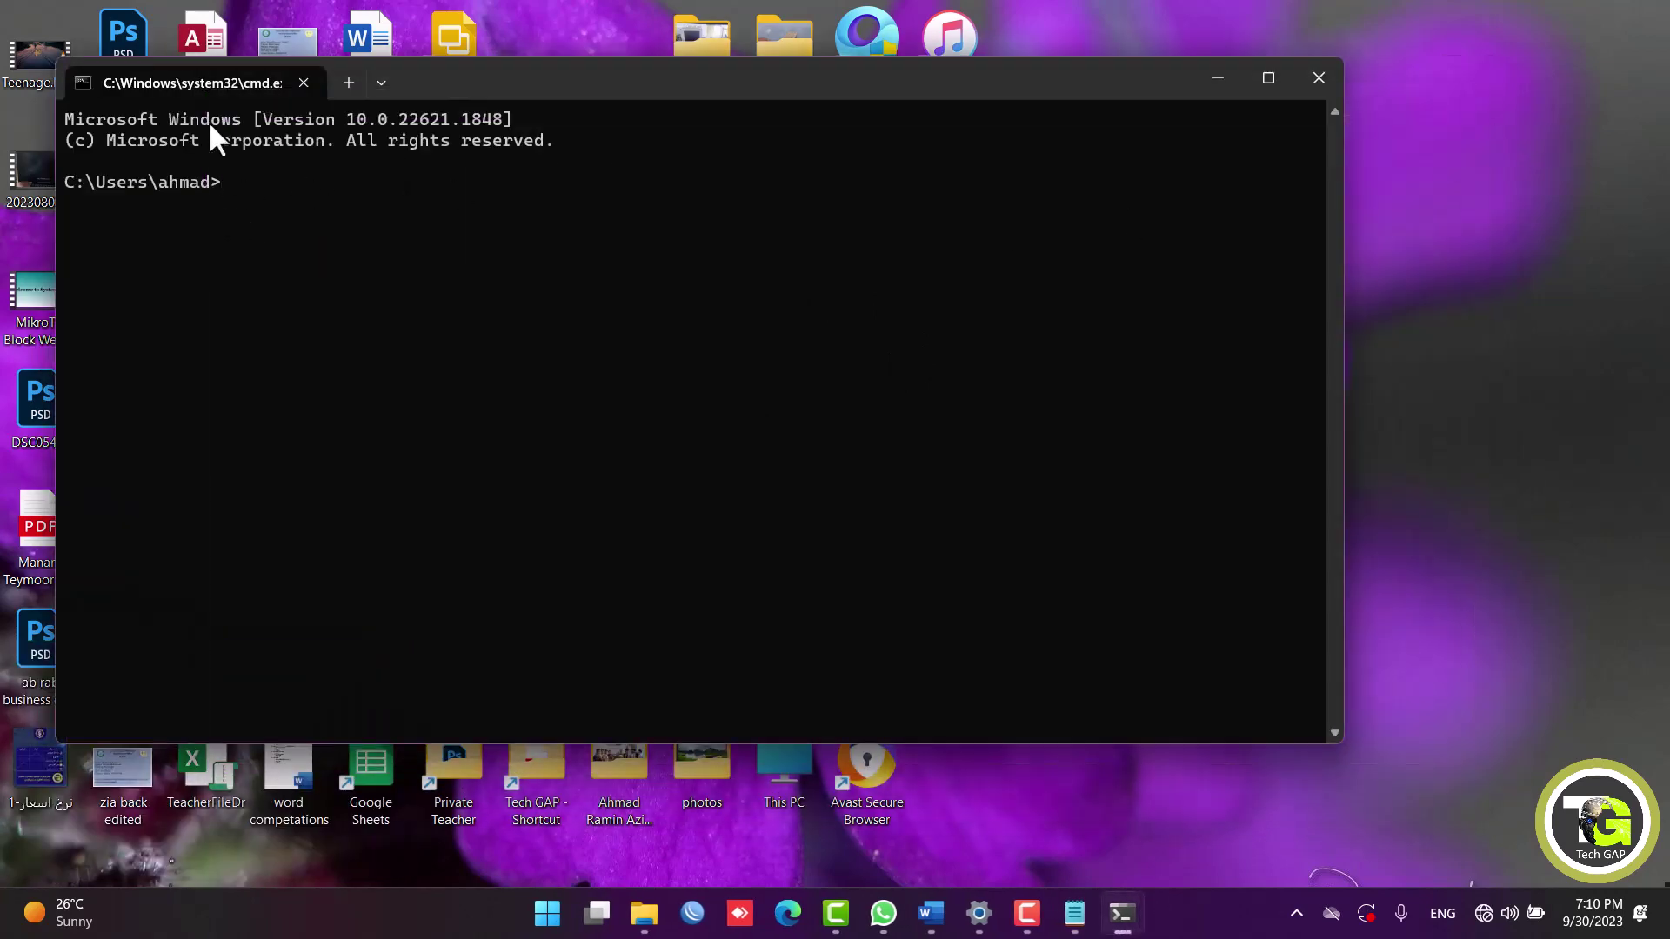
pyautogui.press('super')
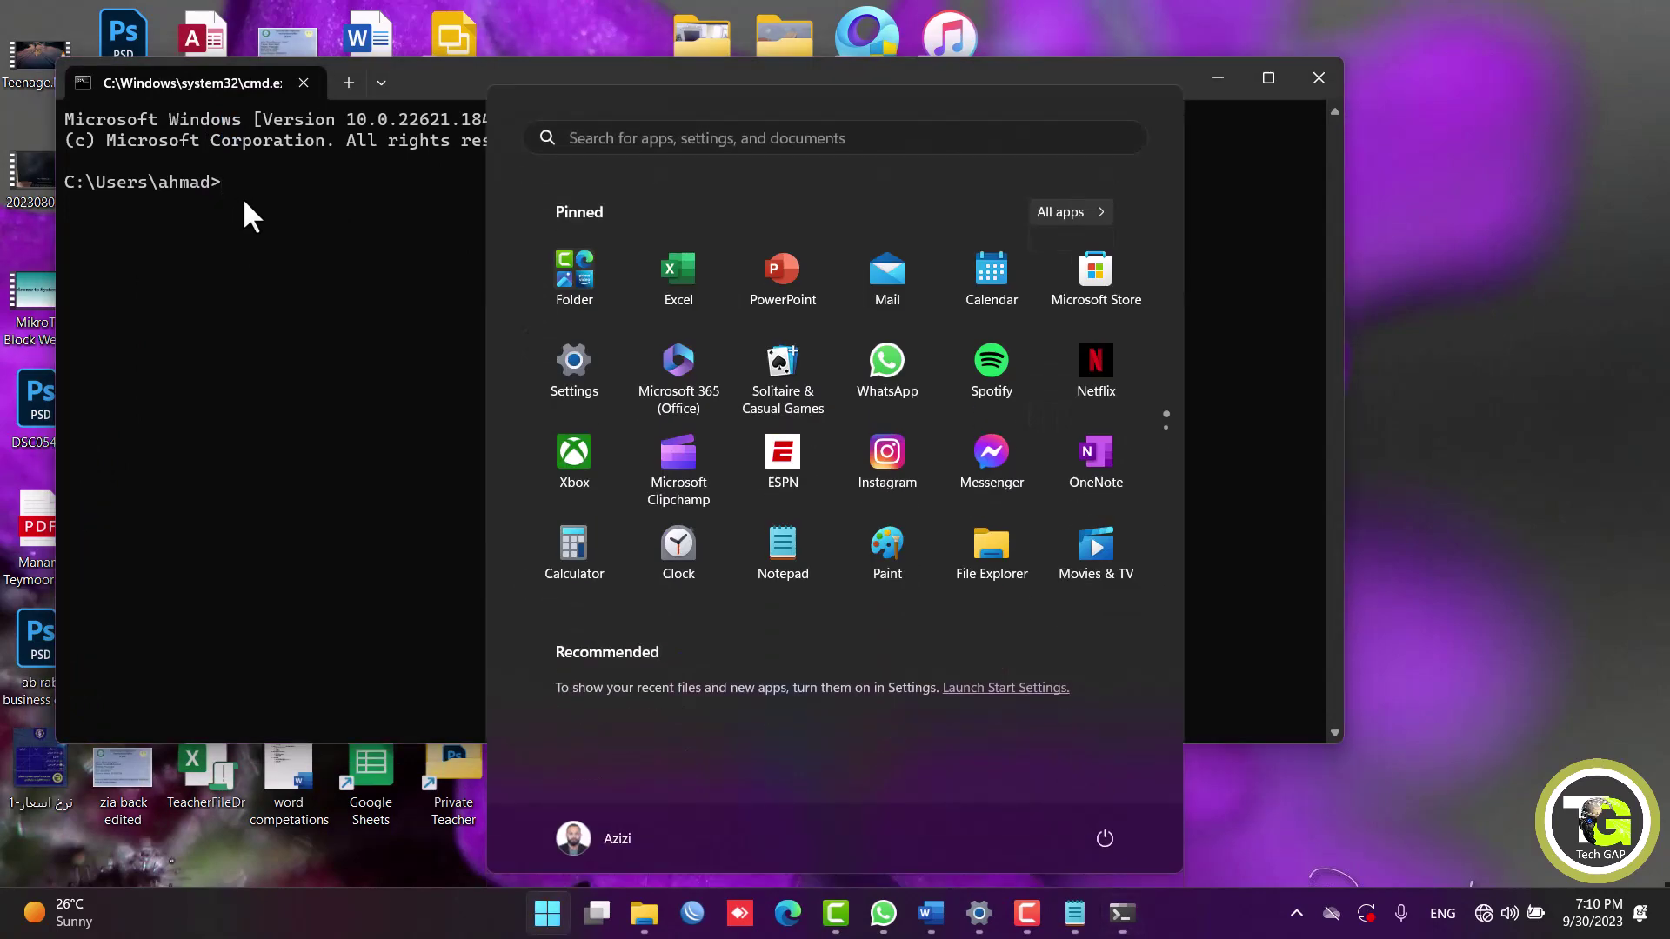
pyautogui.write('cmd')
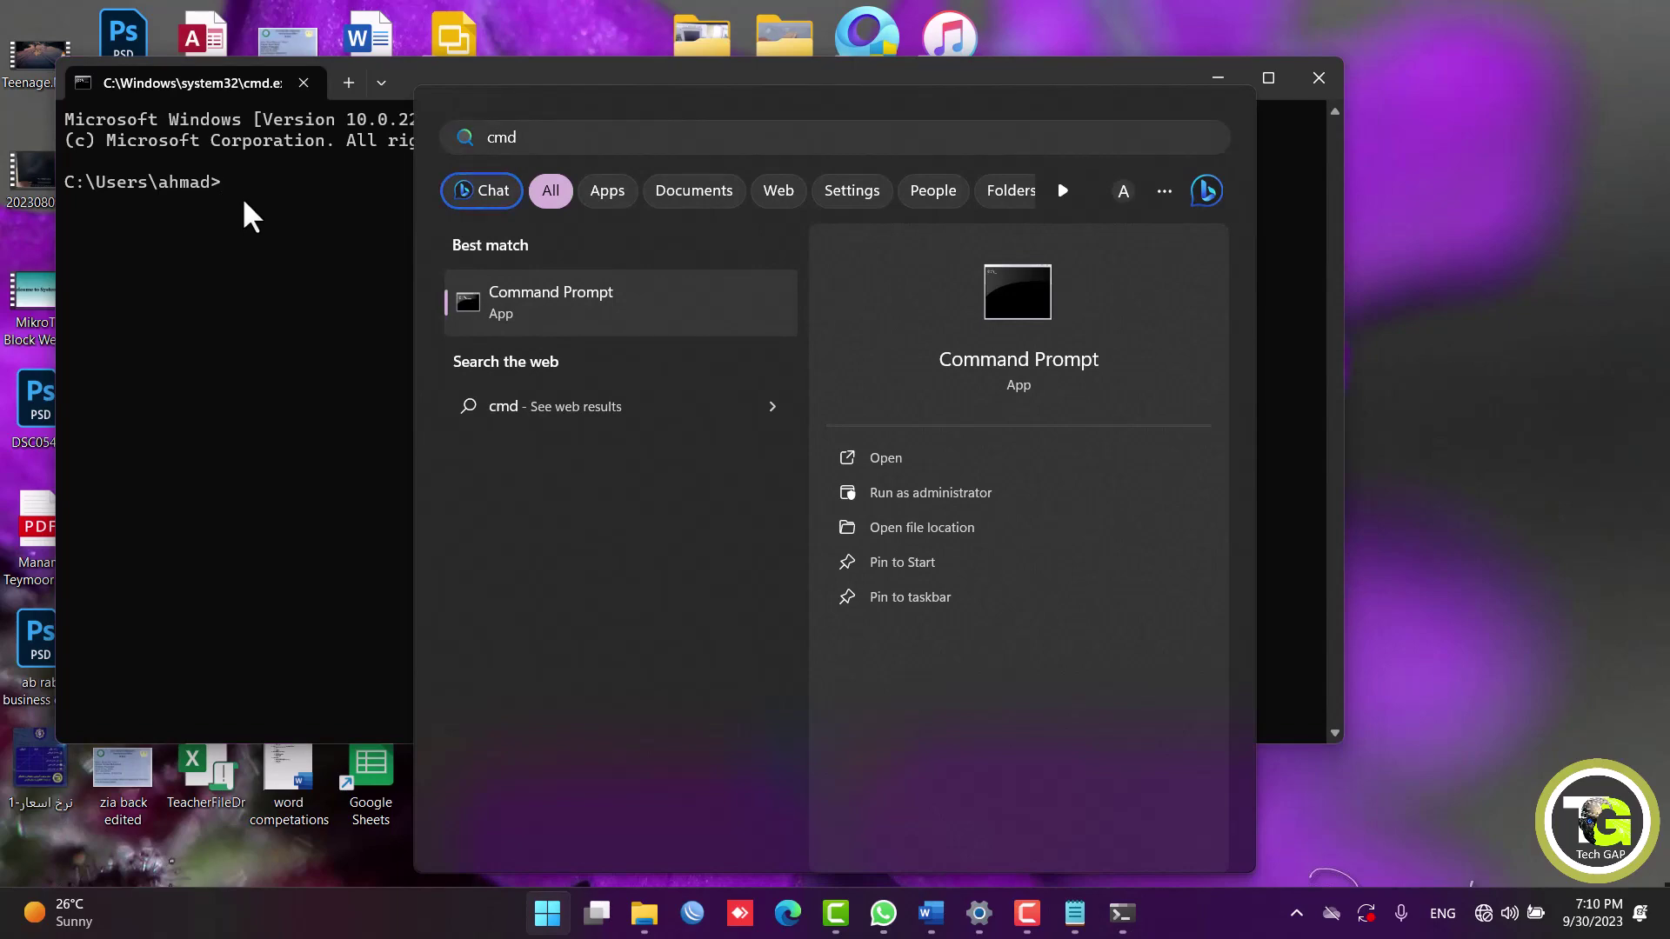
# Launch Notepad from Run, retyping 'notepad' after the mistyped 'note[pad' isn't found.
pyautogui.press('super+r')
pyautogui.write('note[pad')
pyautogui.press('Return')
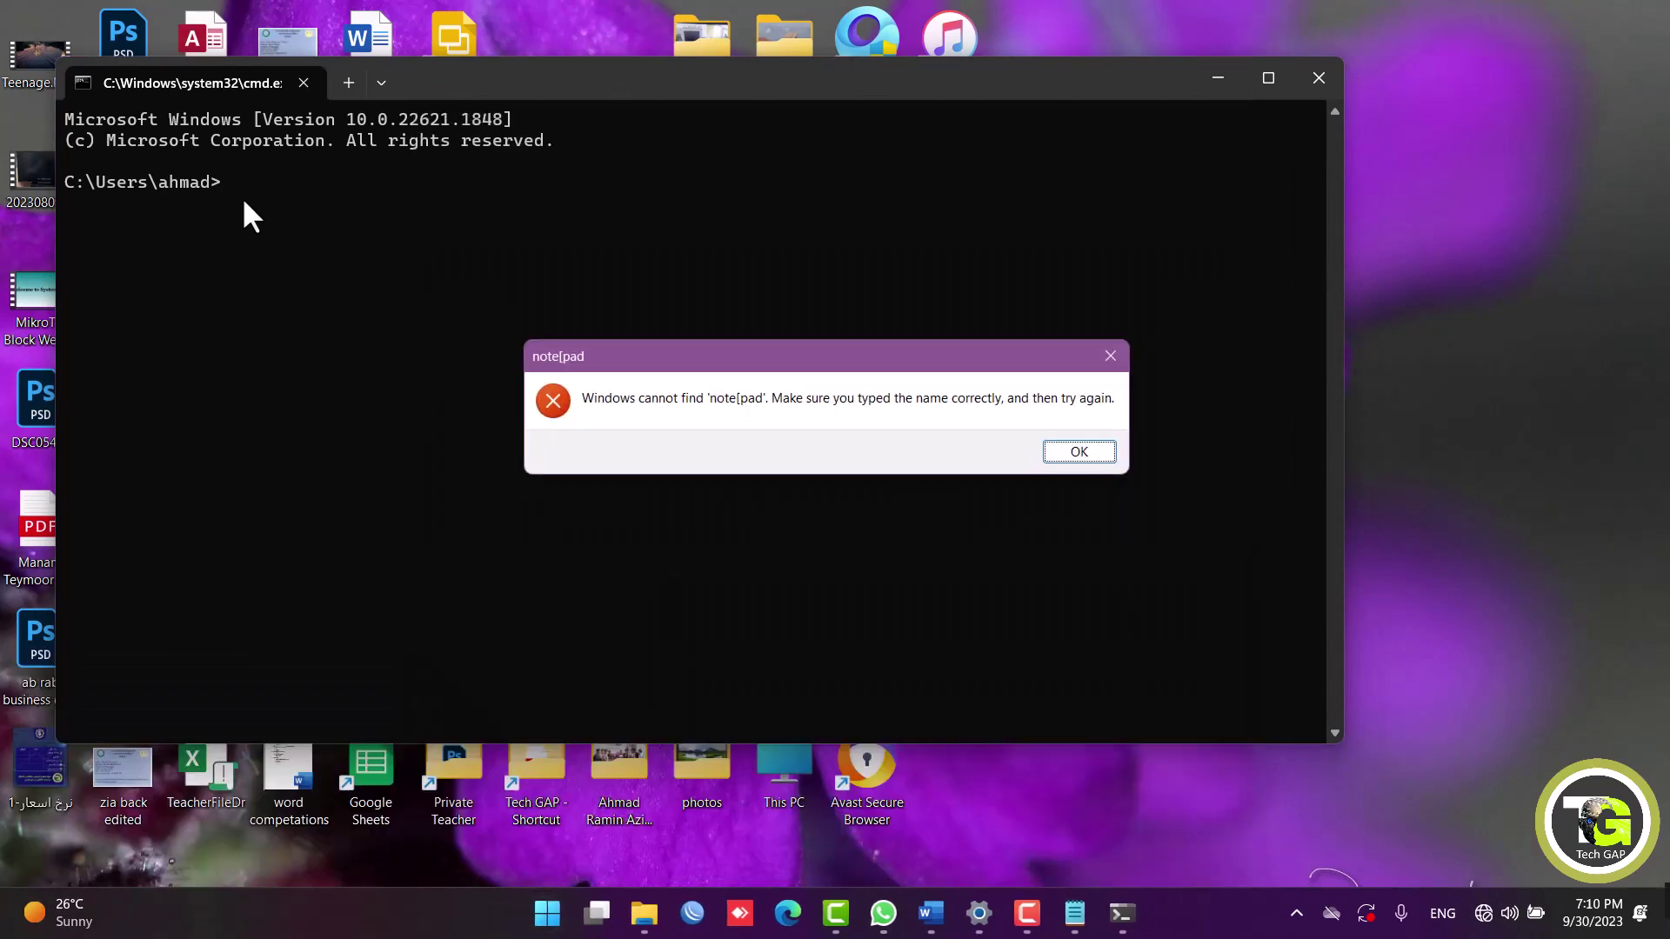
pyautogui.press('Return')
pyautogui.write('notepad')
pyautogui.press('Return')
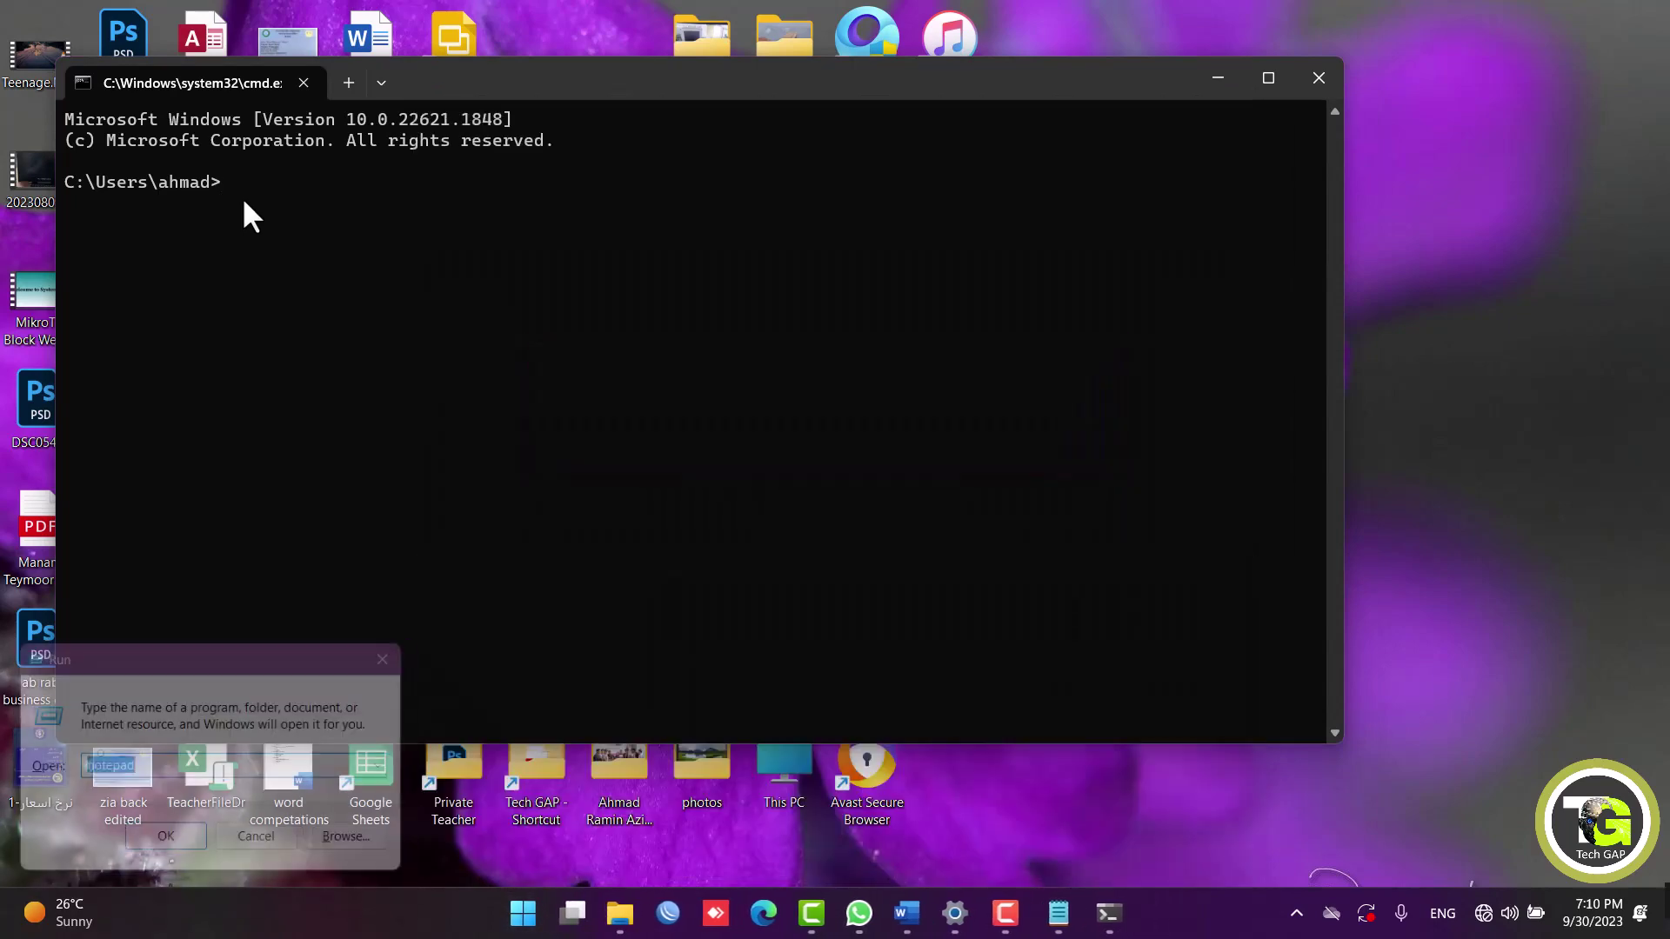
# Write 'cmd =command', 'command line interface (CLI)' and 'Graphical User interface (GUI)', then highlight command and GUI.
pyautogui.write('cmd')
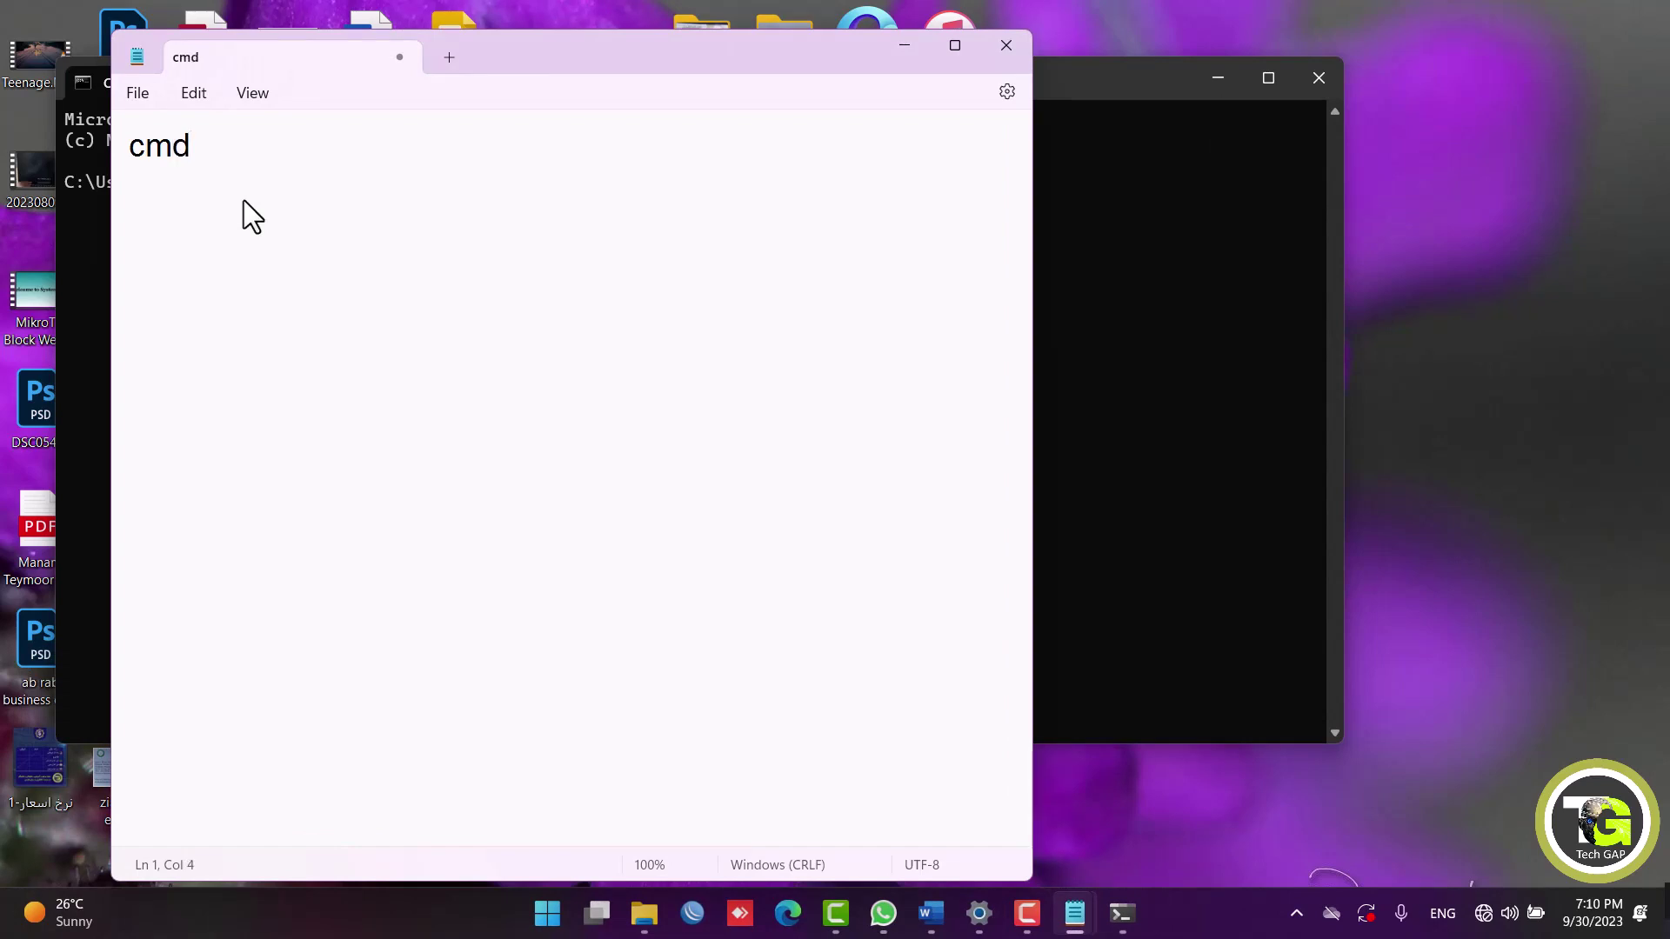
pyautogui.write(' =command')
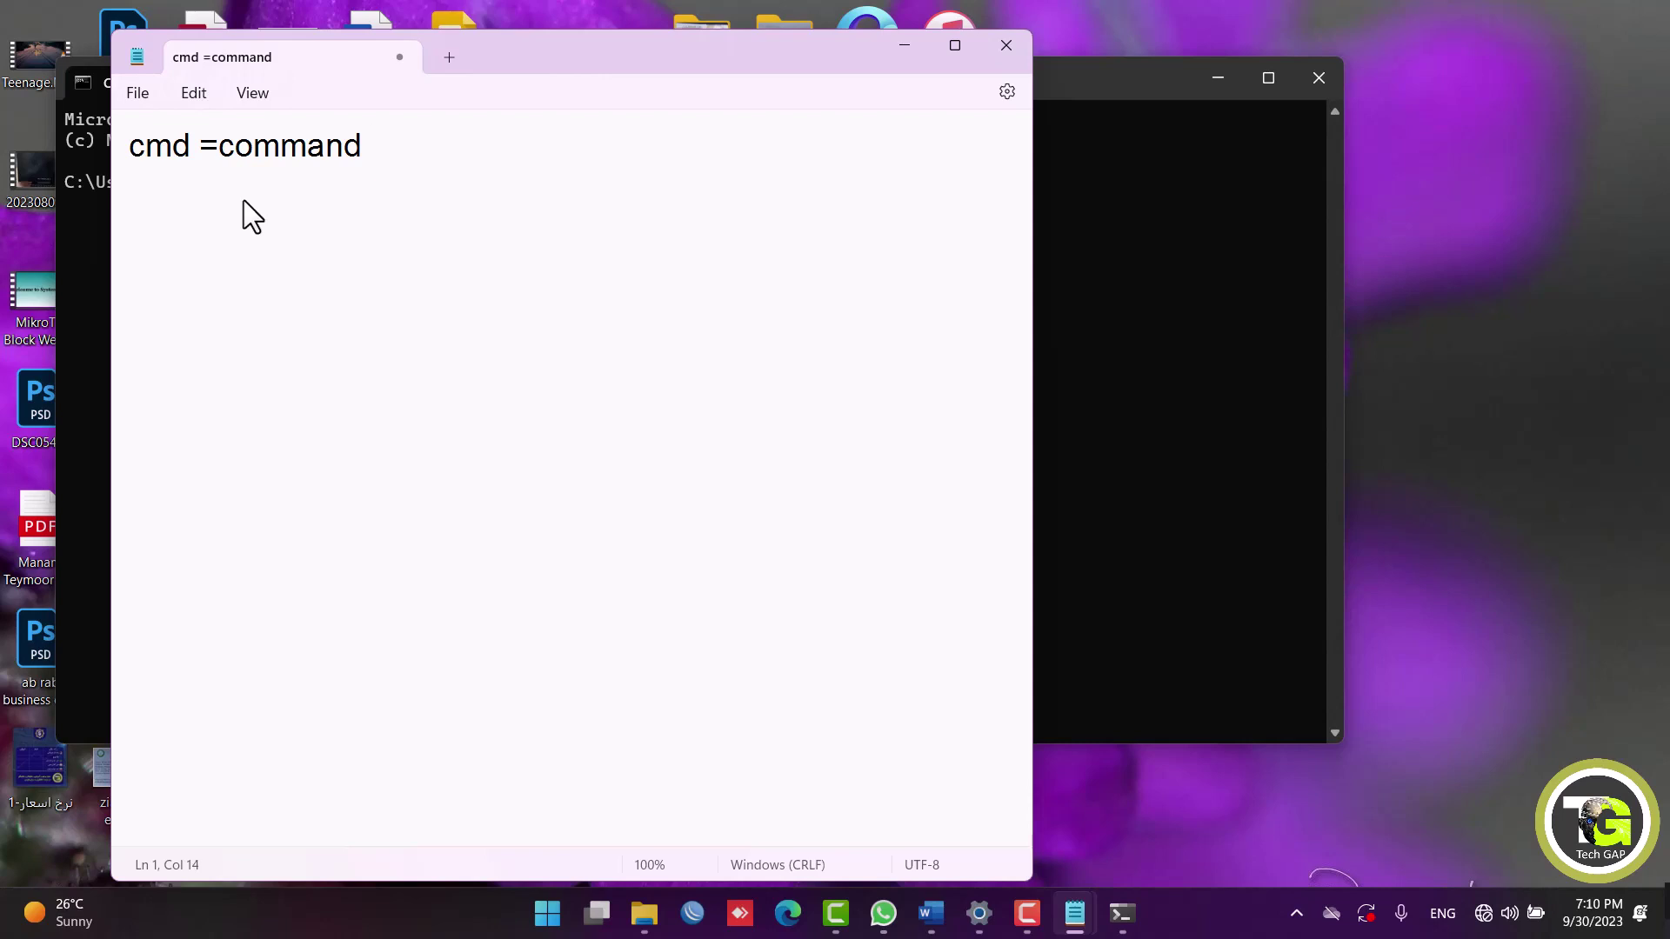
pyautogui.press('Return')
pyautogui.press('Return')
pyautogui.write('command ')
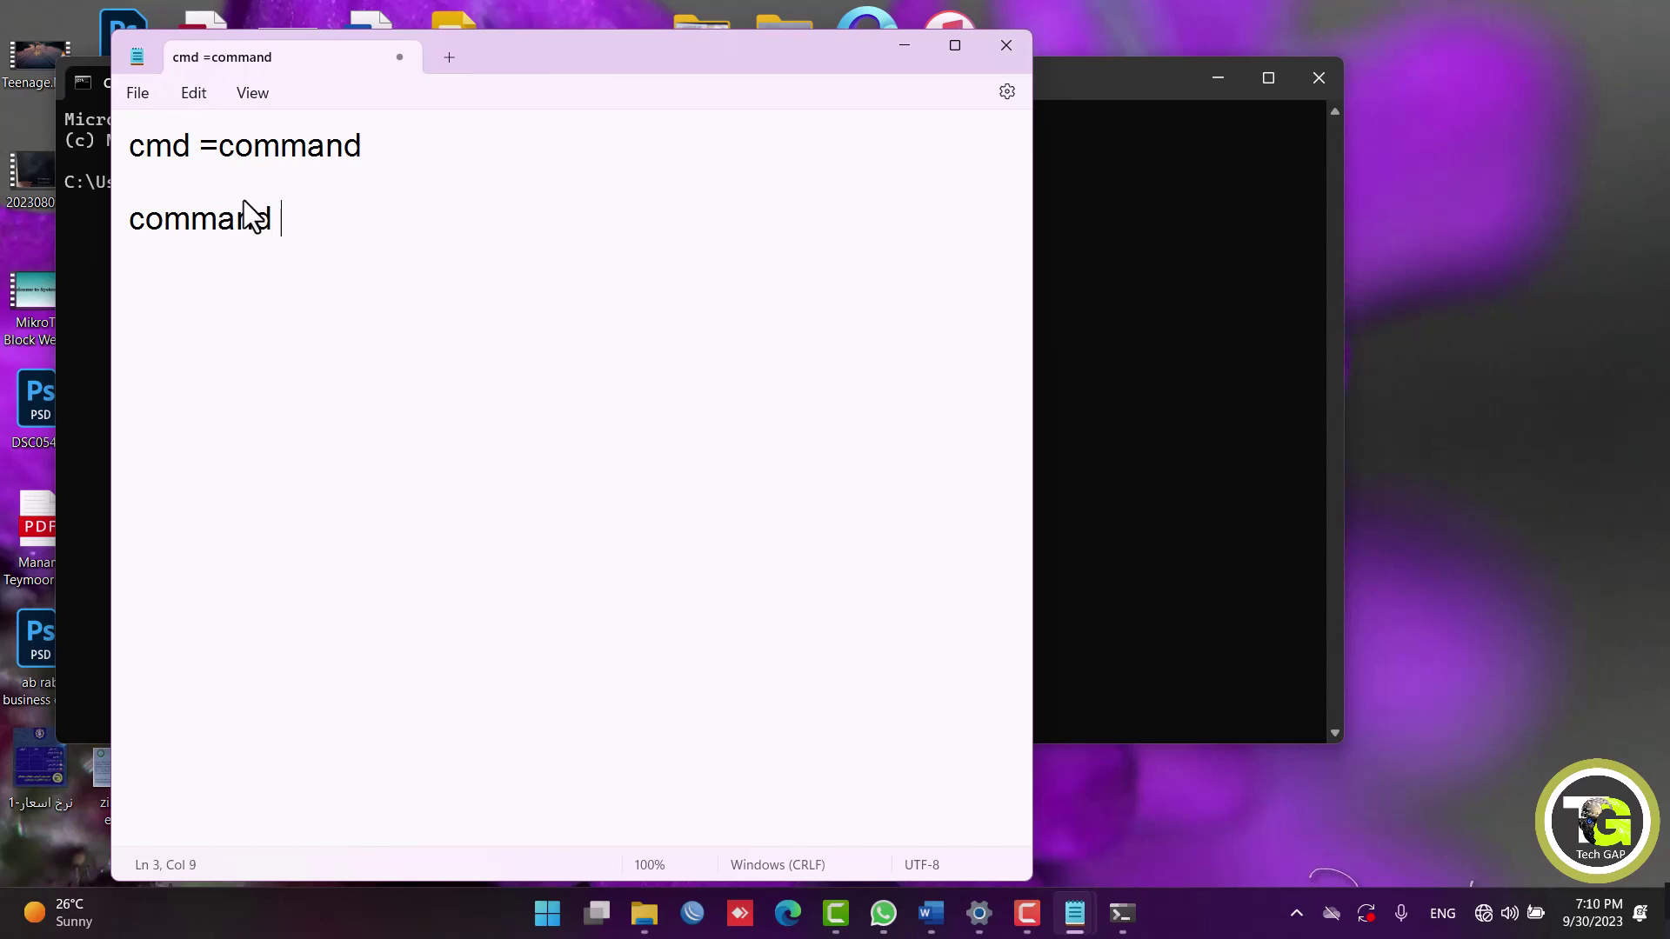
pyautogui.write('line inter')
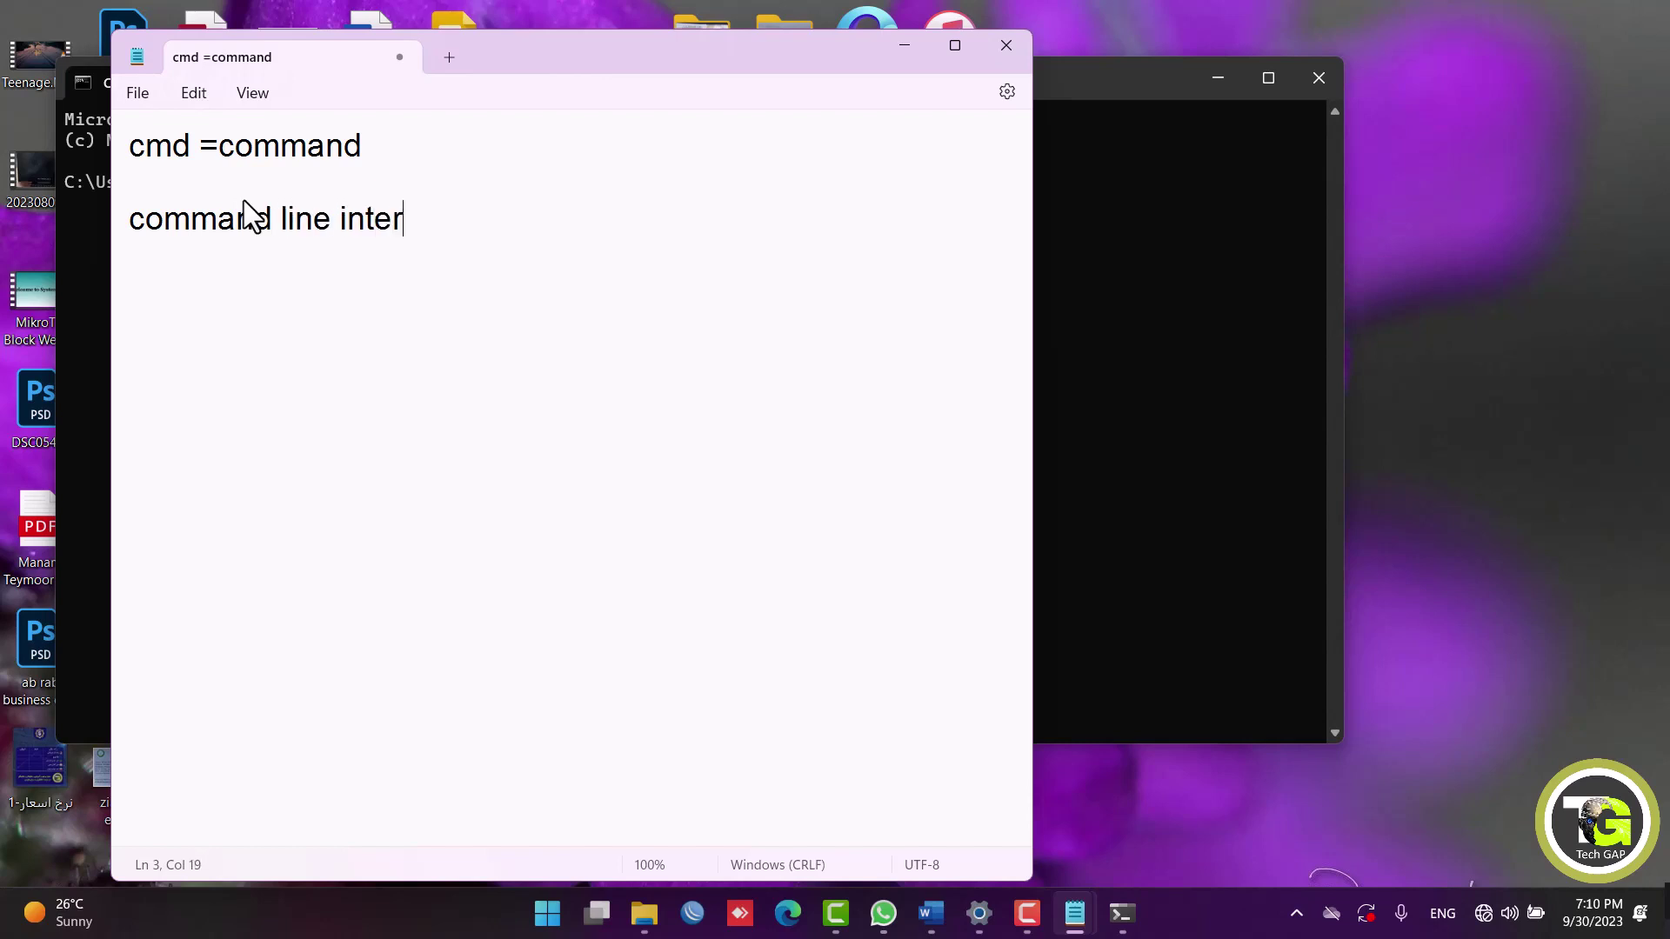
pyautogui.write('face (')
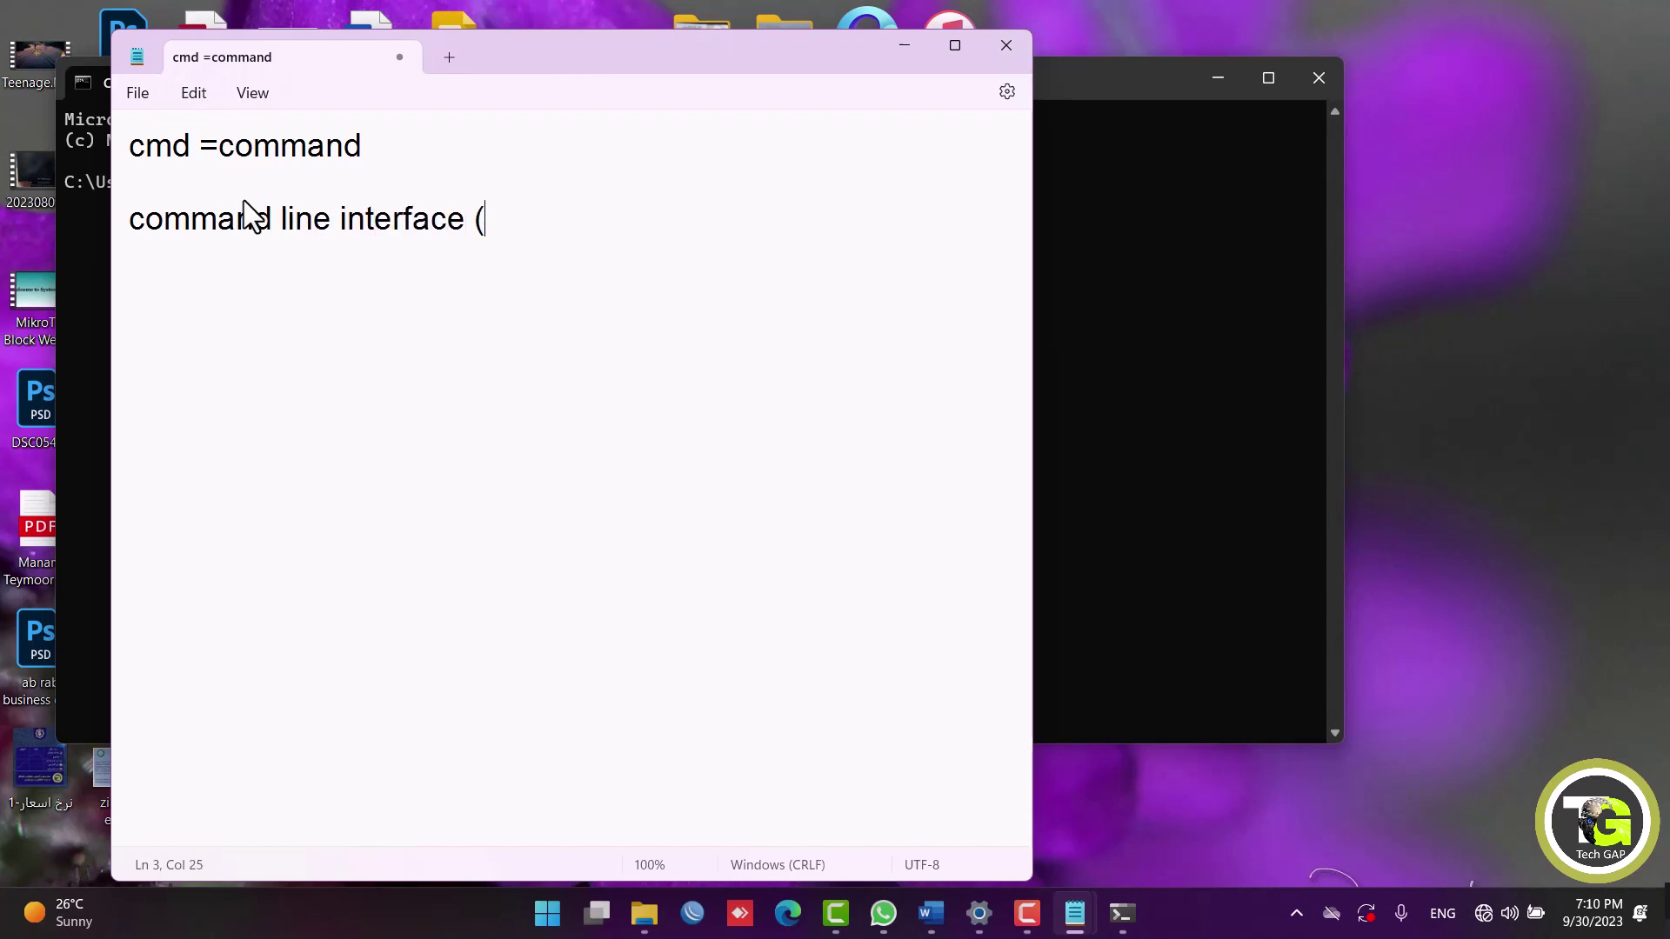
pyautogui.write('CLI)')
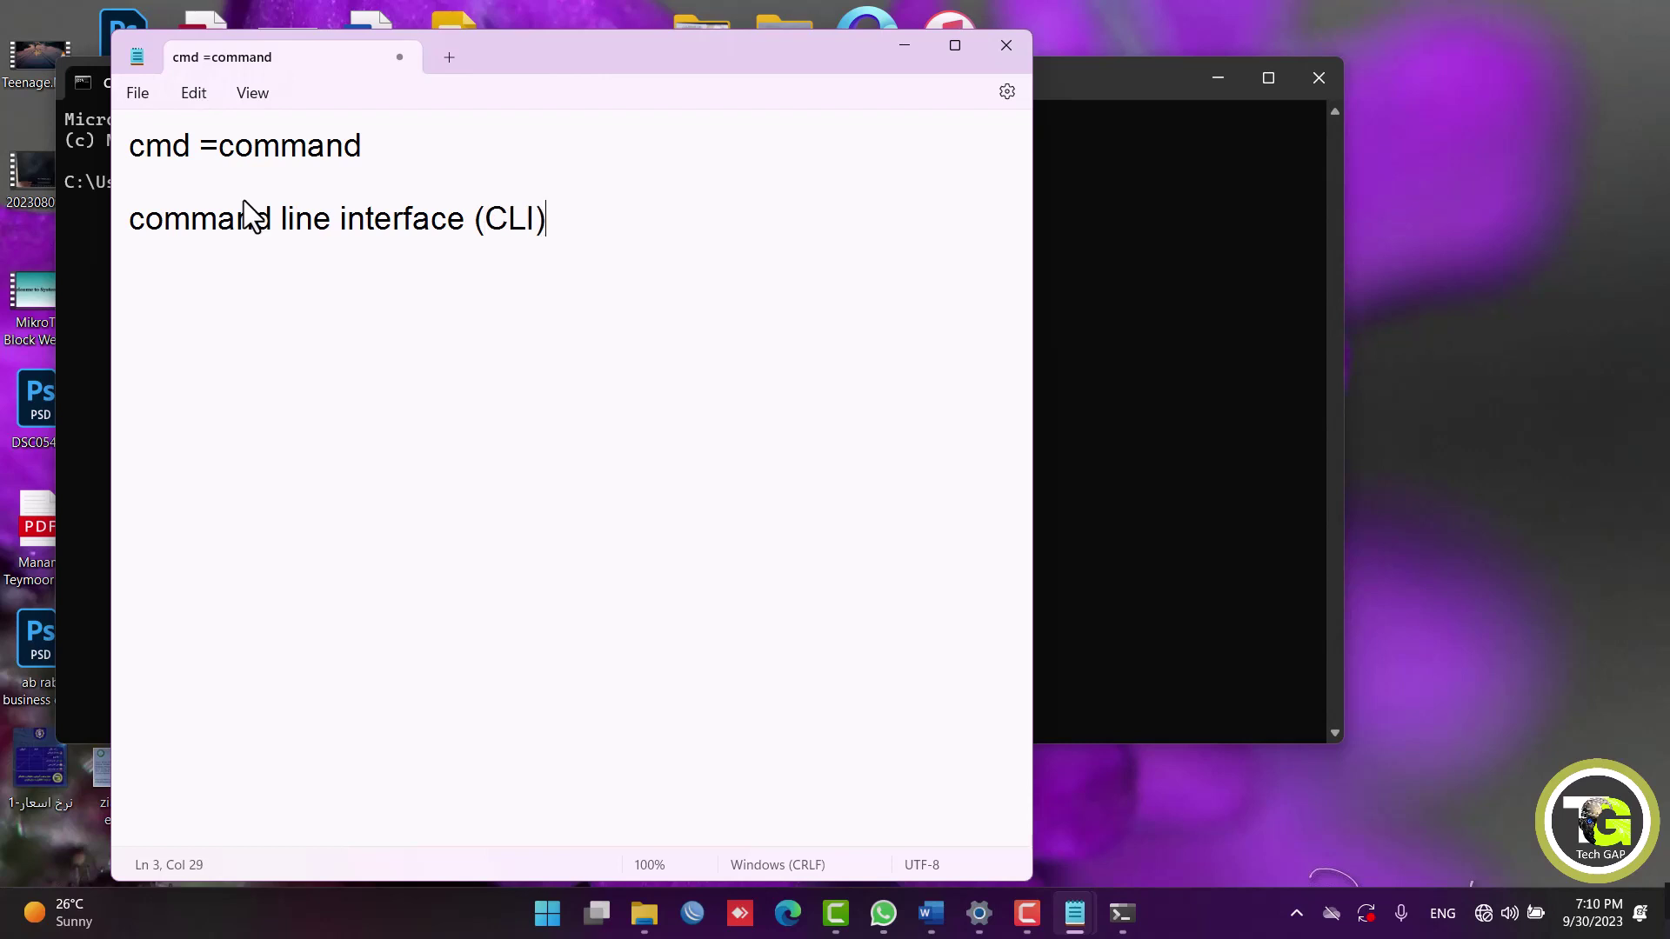
pyautogui.press('Return')
pyautogui.write('Graphical ')
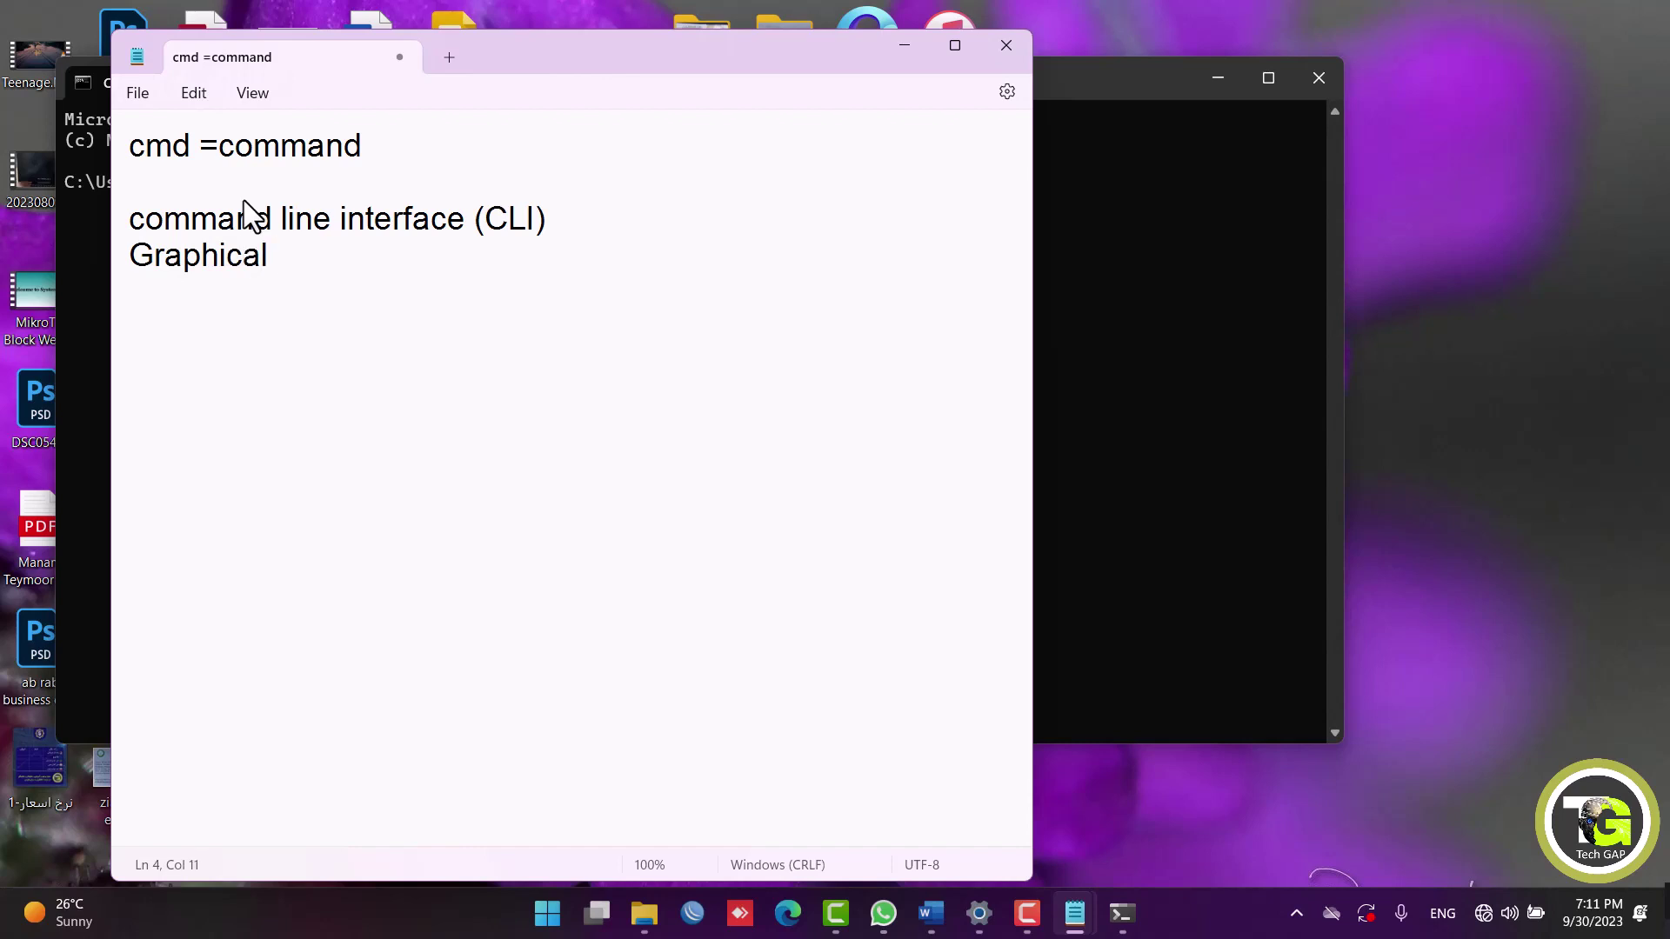
pyautogui.write('User ')
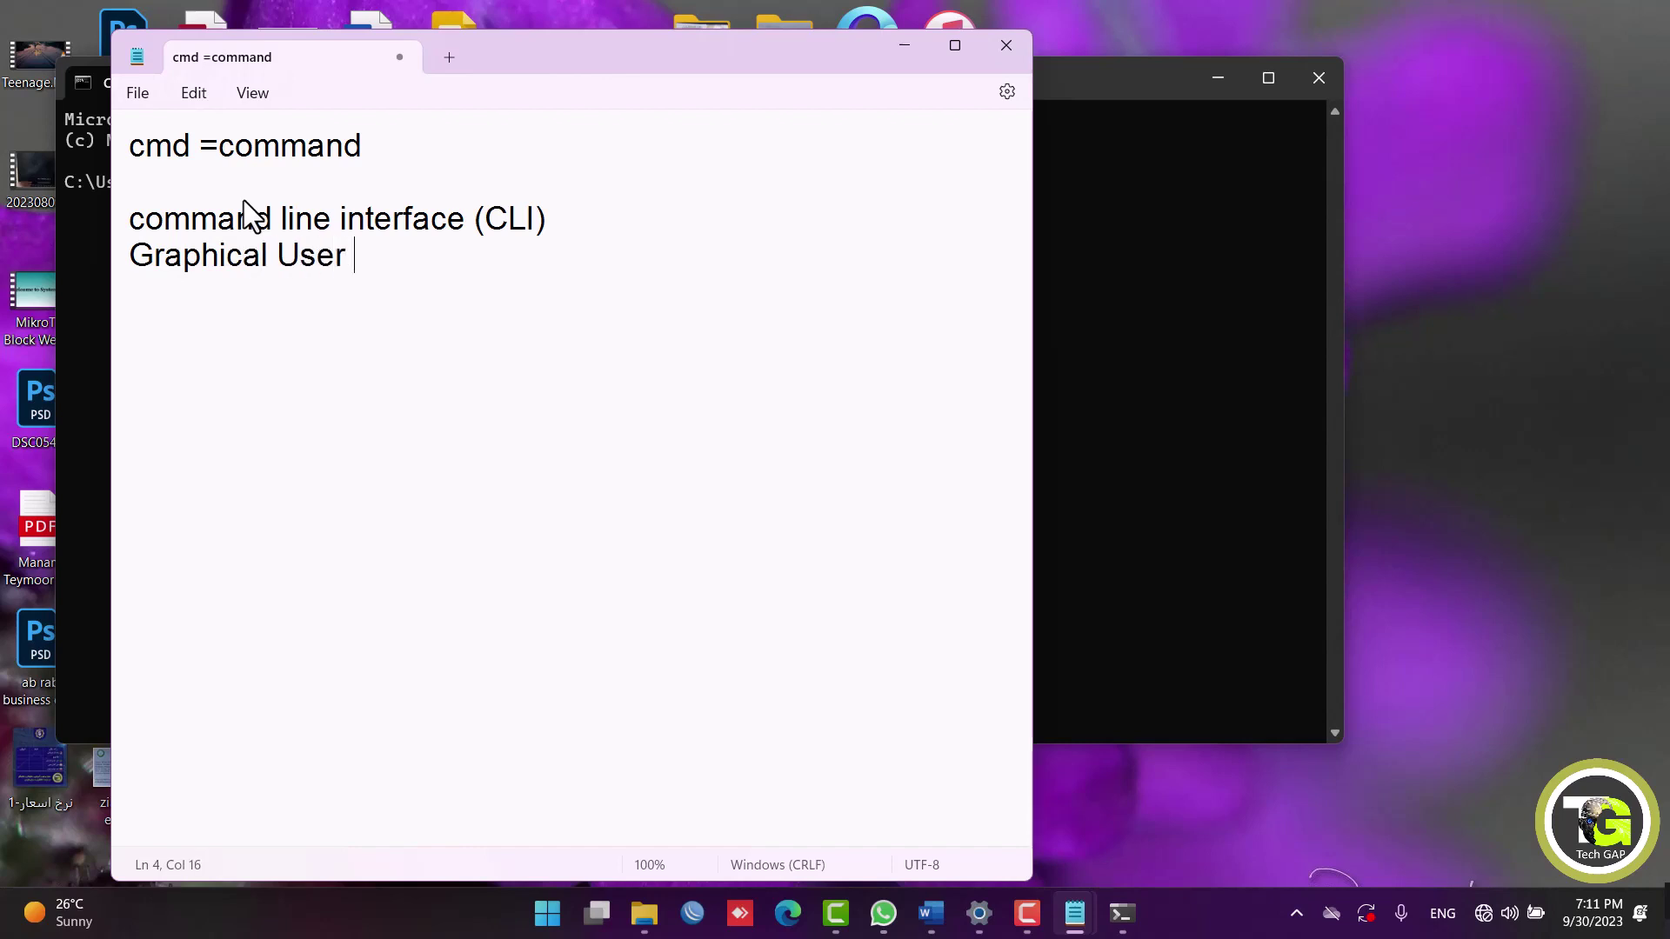
pyautogui.write('iN')
pyautogui.press('BackSpace')
pyautogui.write('n')
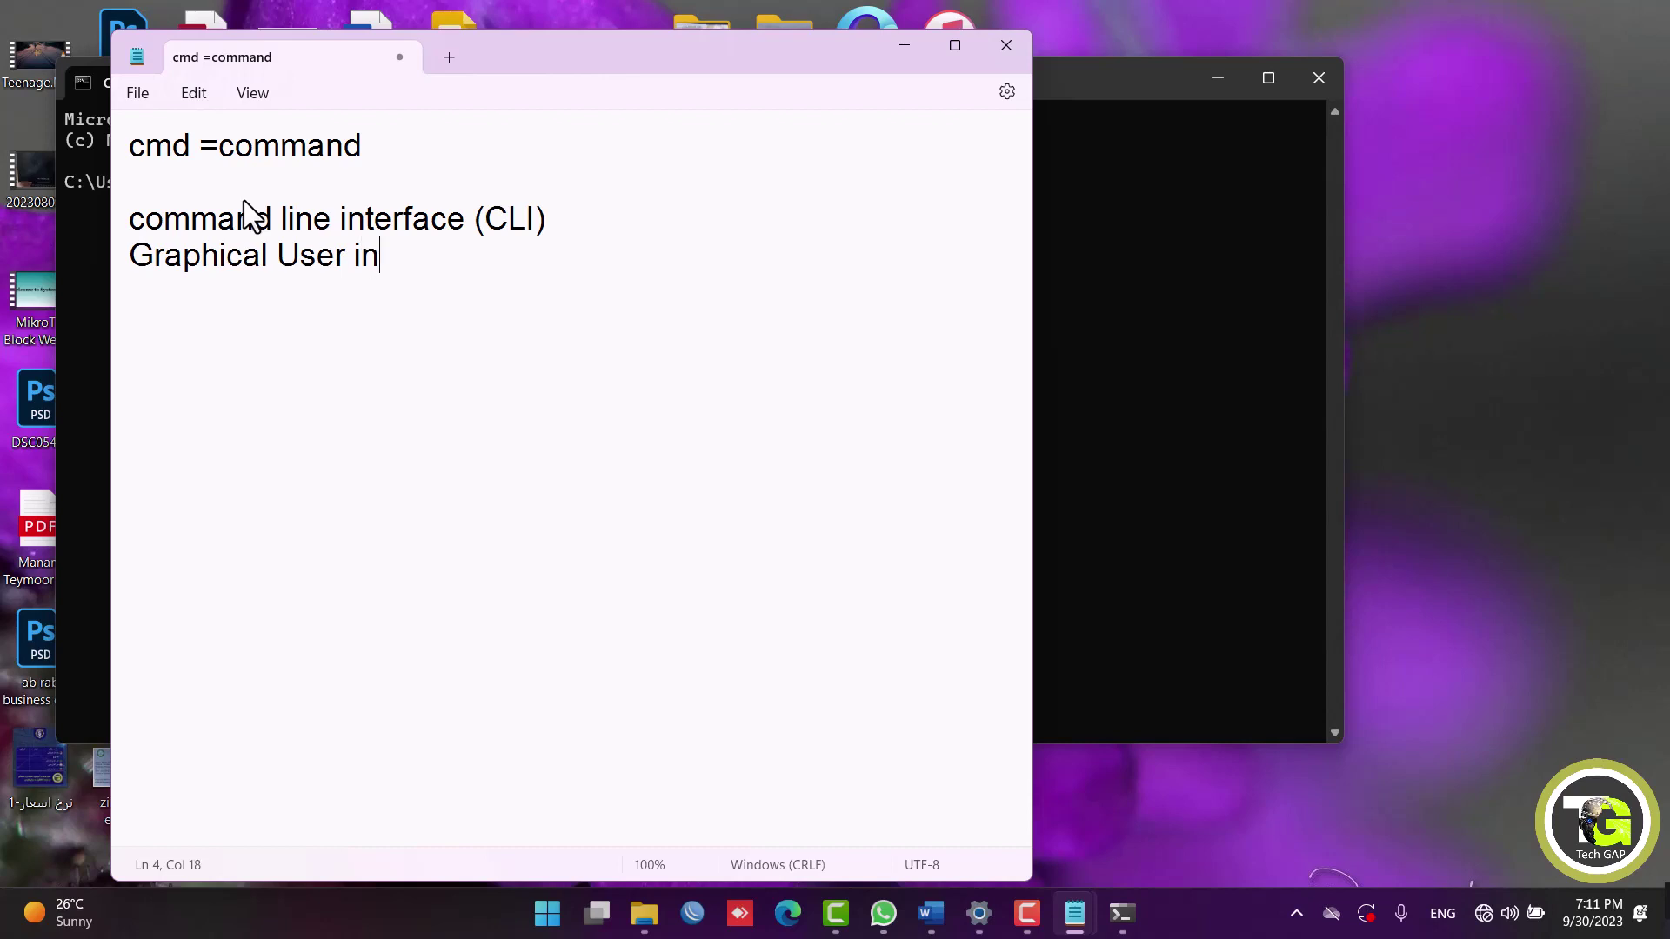
pyautogui.write('terface ')
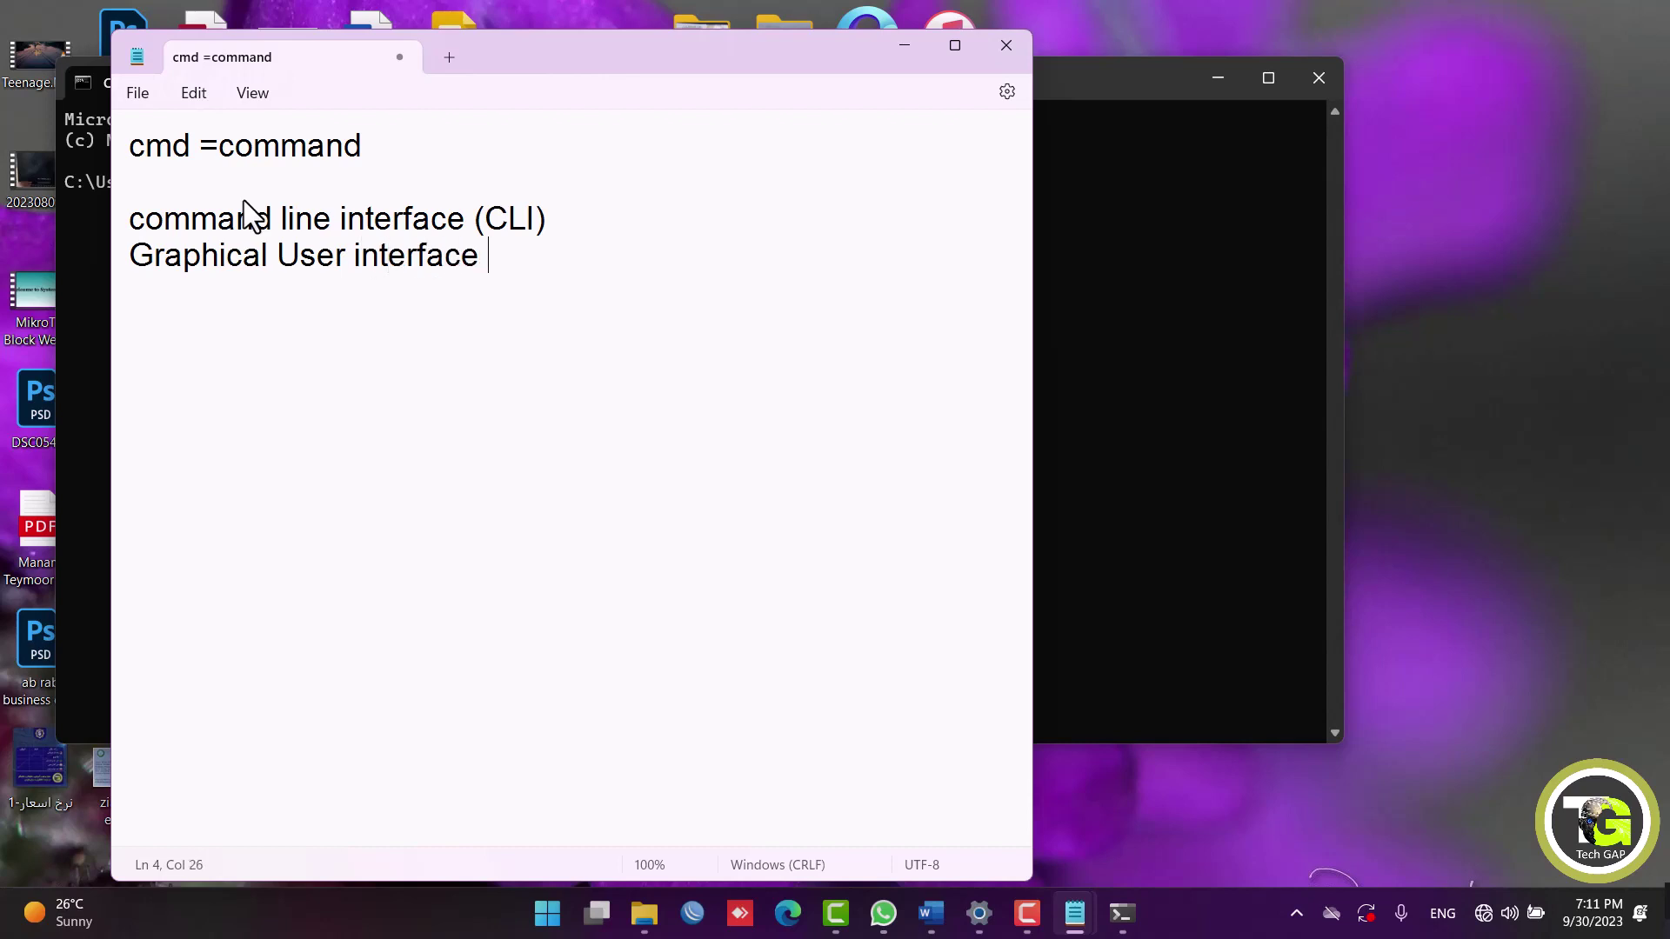
pyautogui.write('(G')
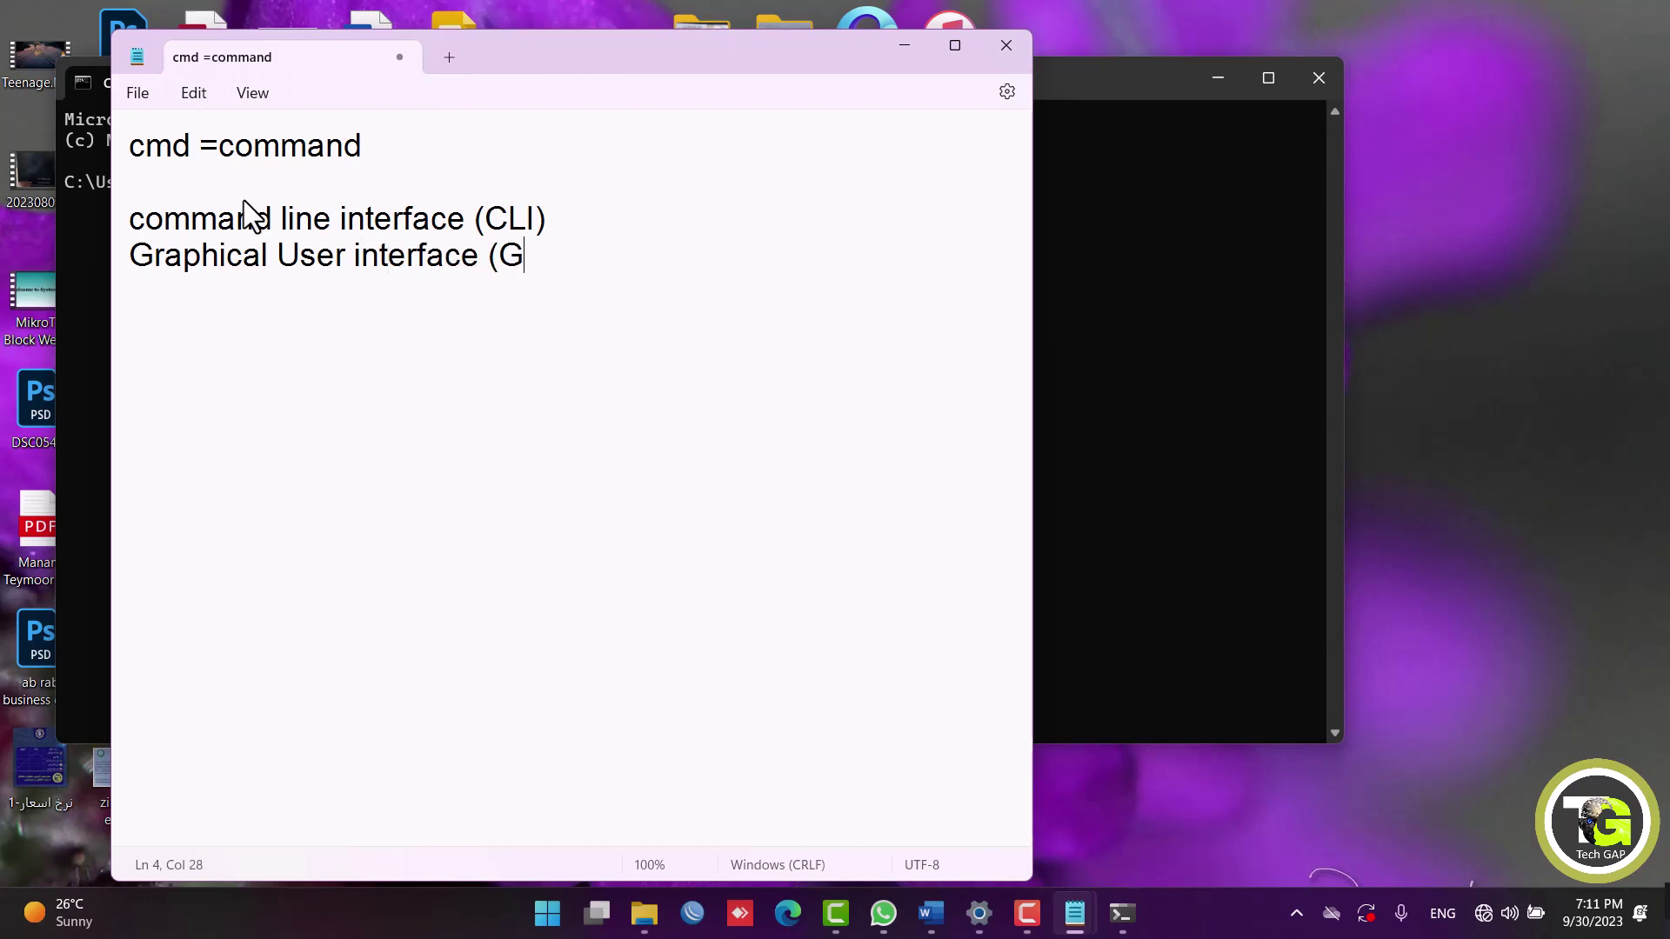
pyautogui.write('UI')
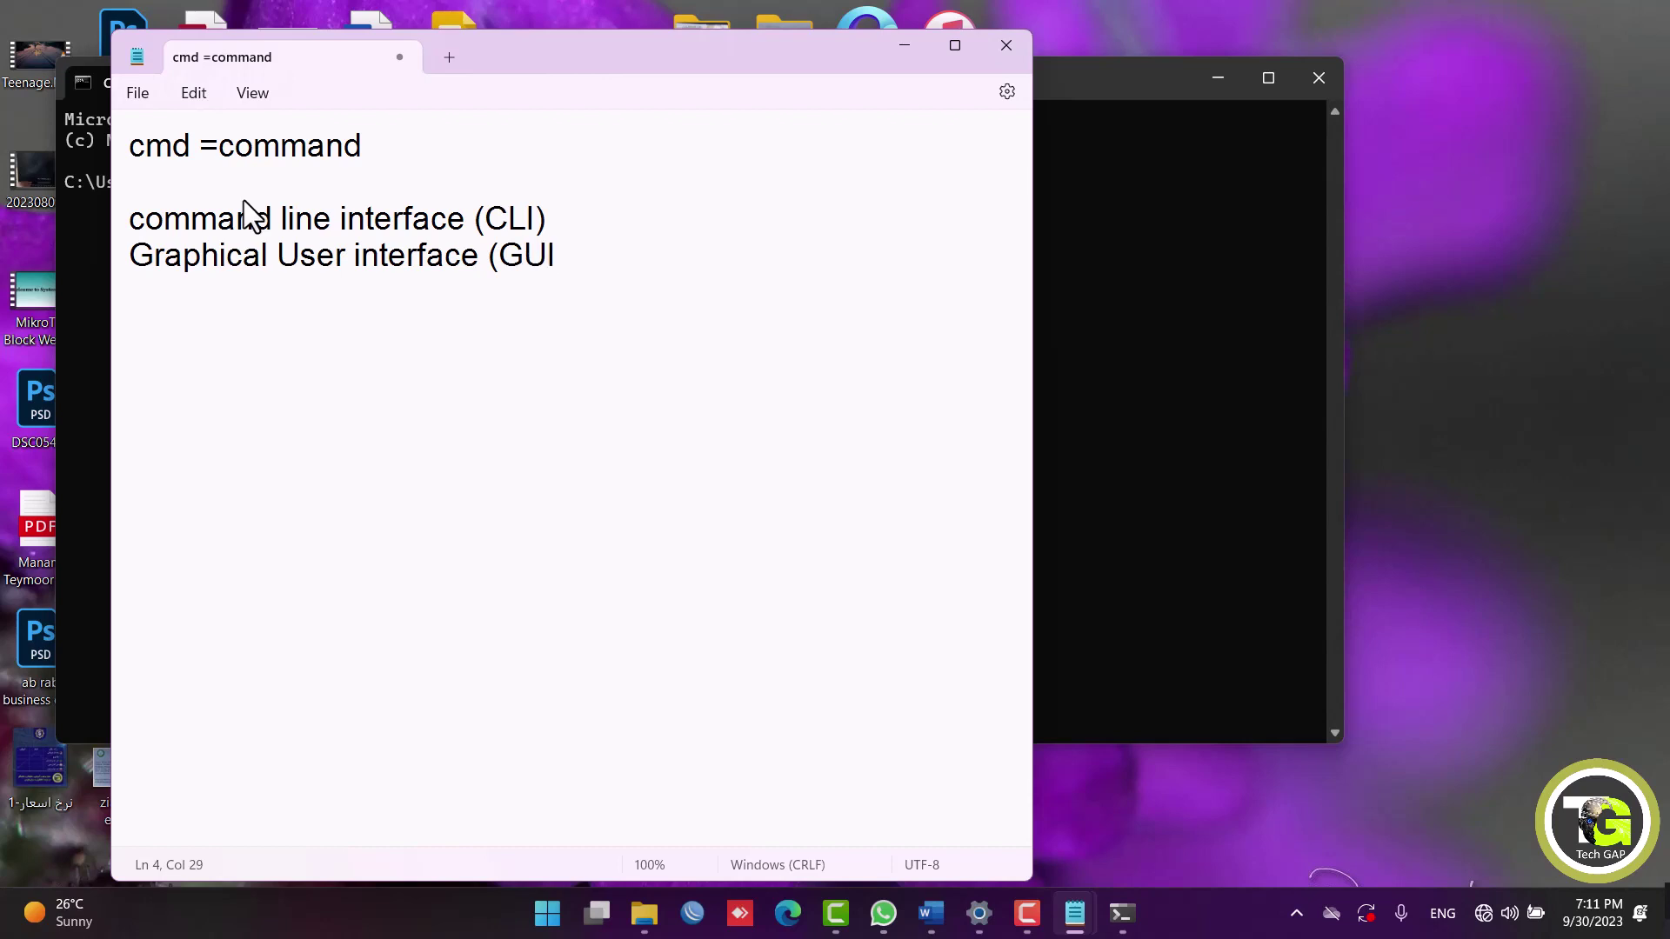
pyautogui.write(')')
pyautogui.moveTo(218, 145); pyautogui.dragTo(376, 165)
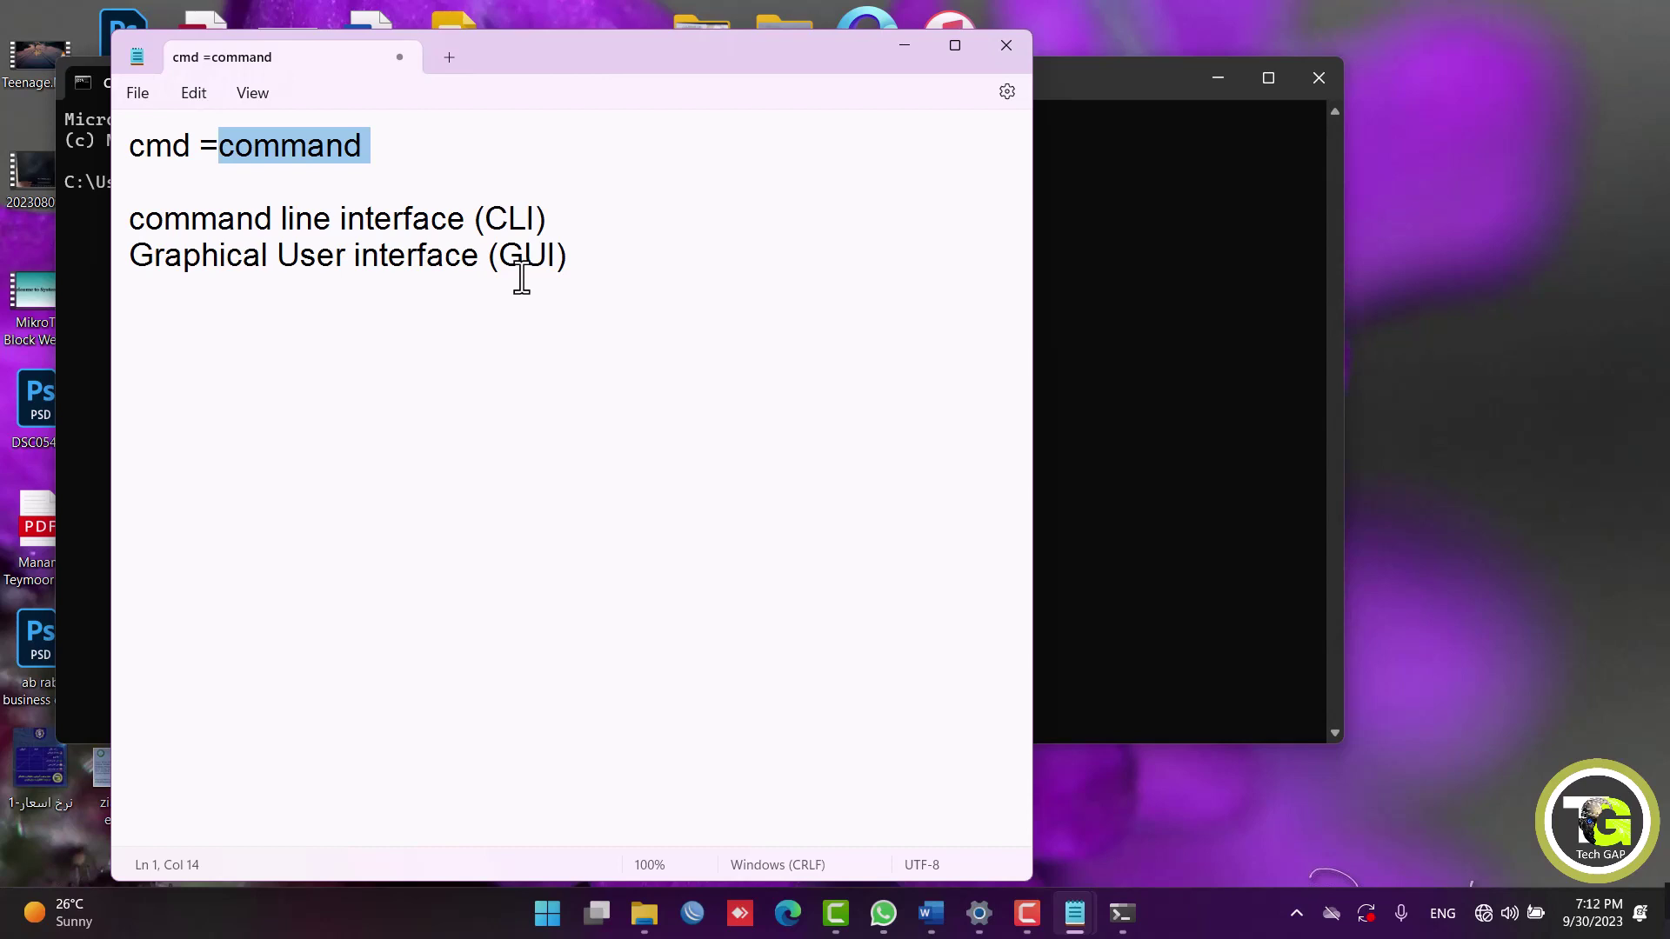
pyautogui.moveTo(578, 255); pyautogui.dragTo(415, 255)
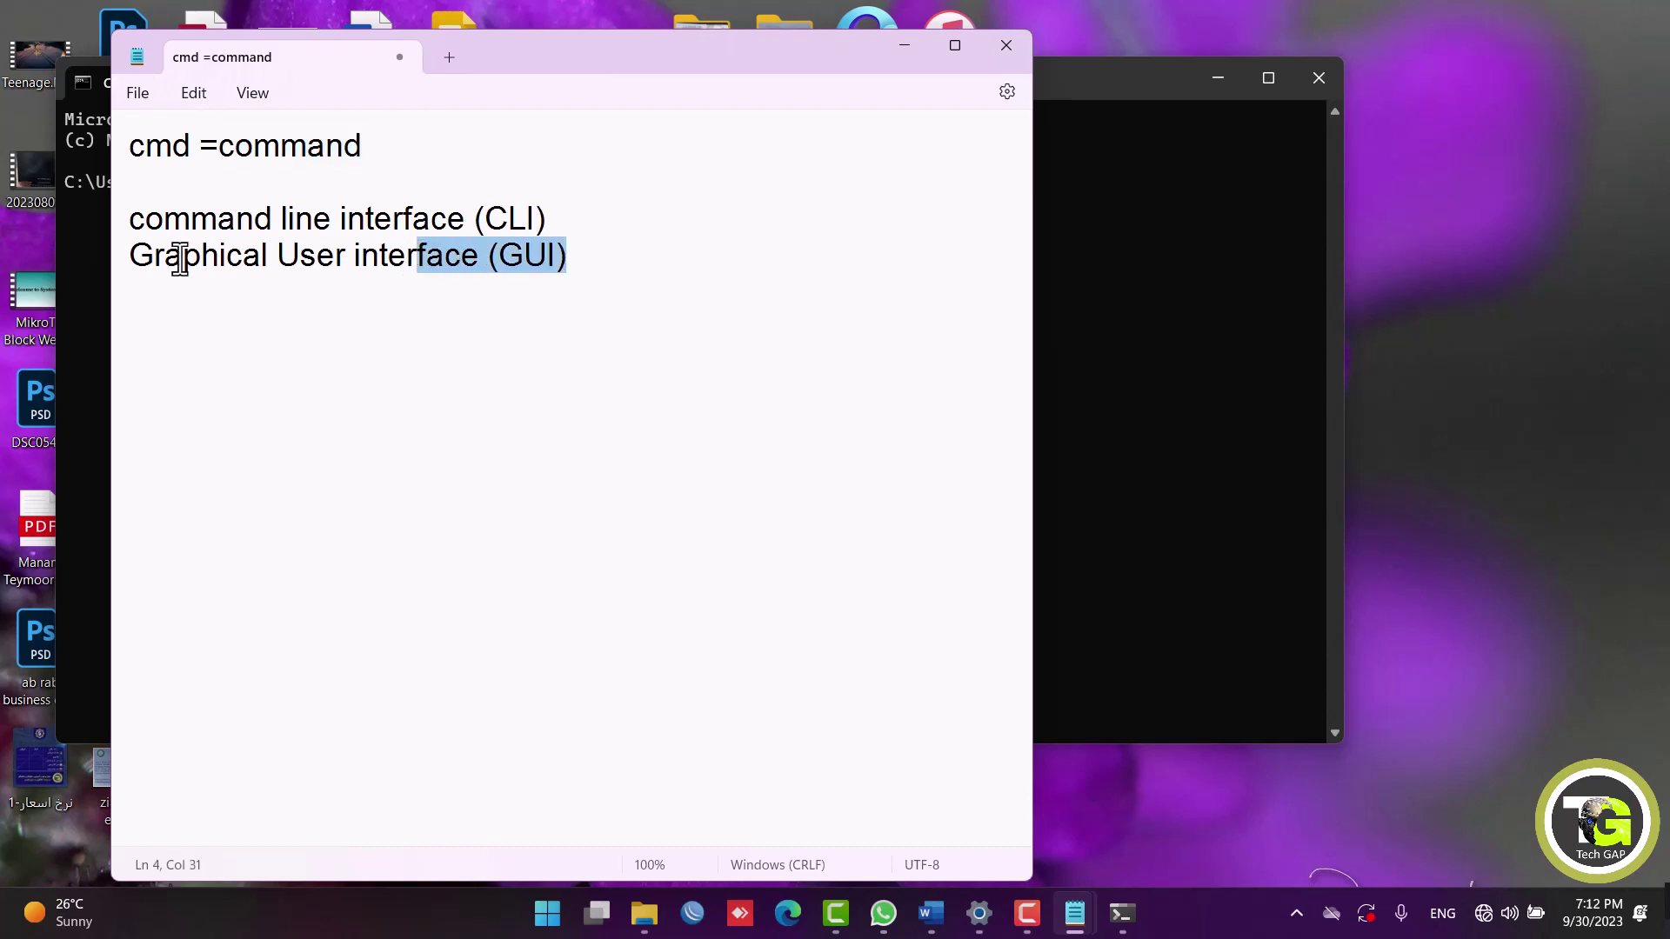
# Bring the command window forward, move it aside, and type net user into it.
pyautogui.rightClick(1401, 349)
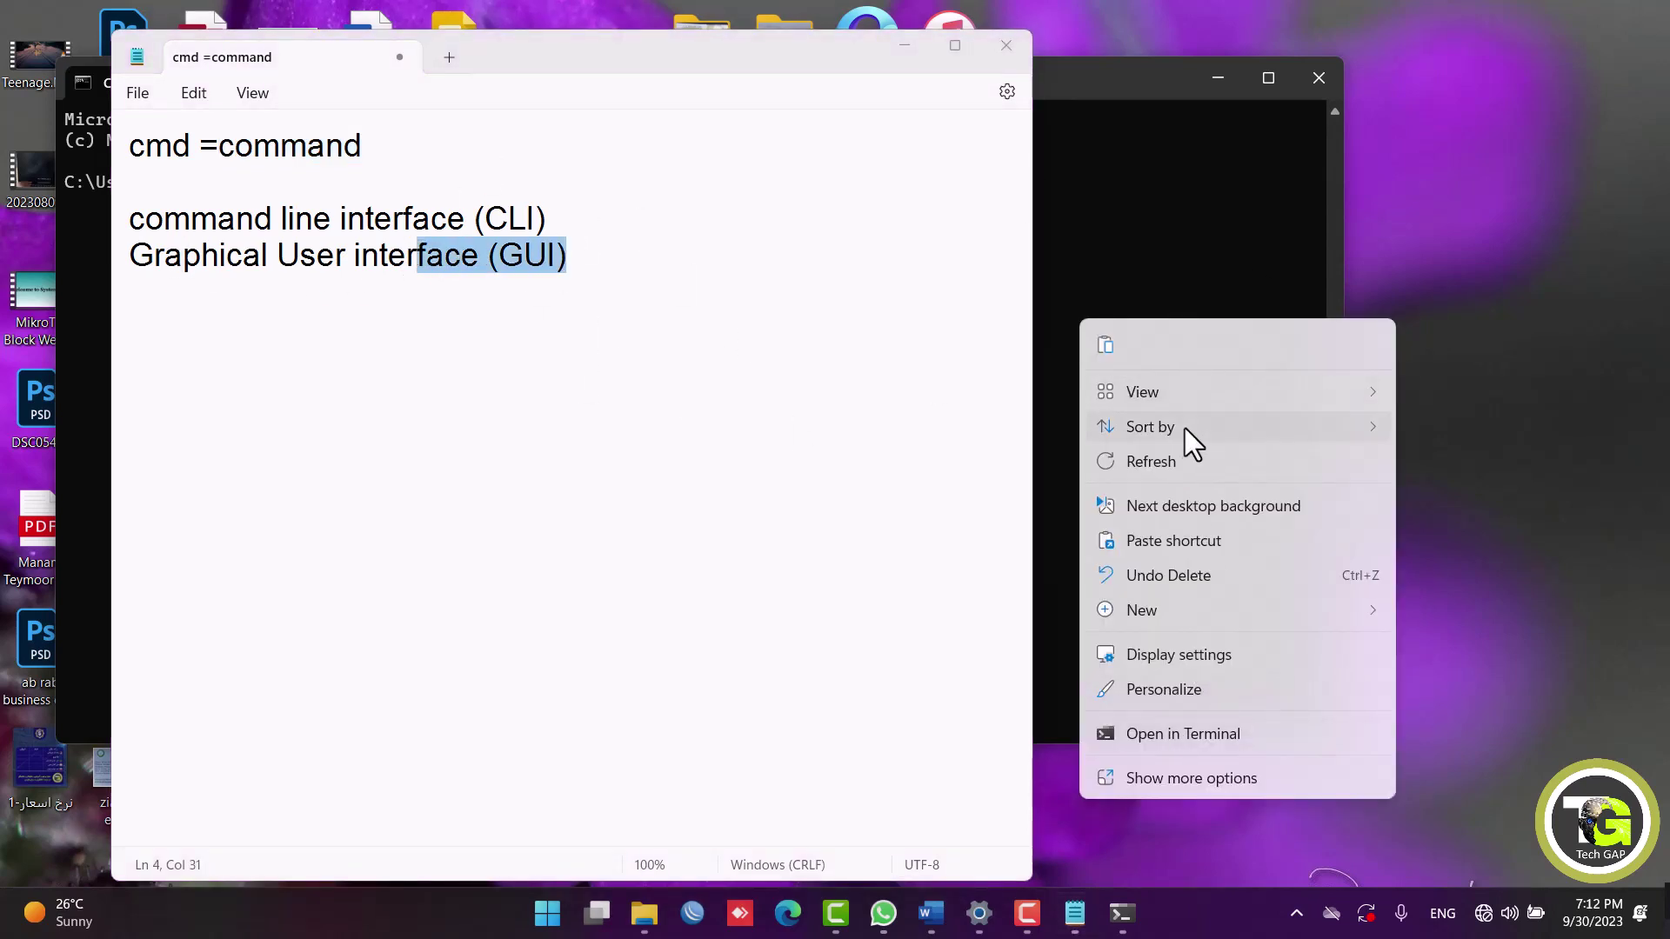
pyautogui.click(1141, 159)
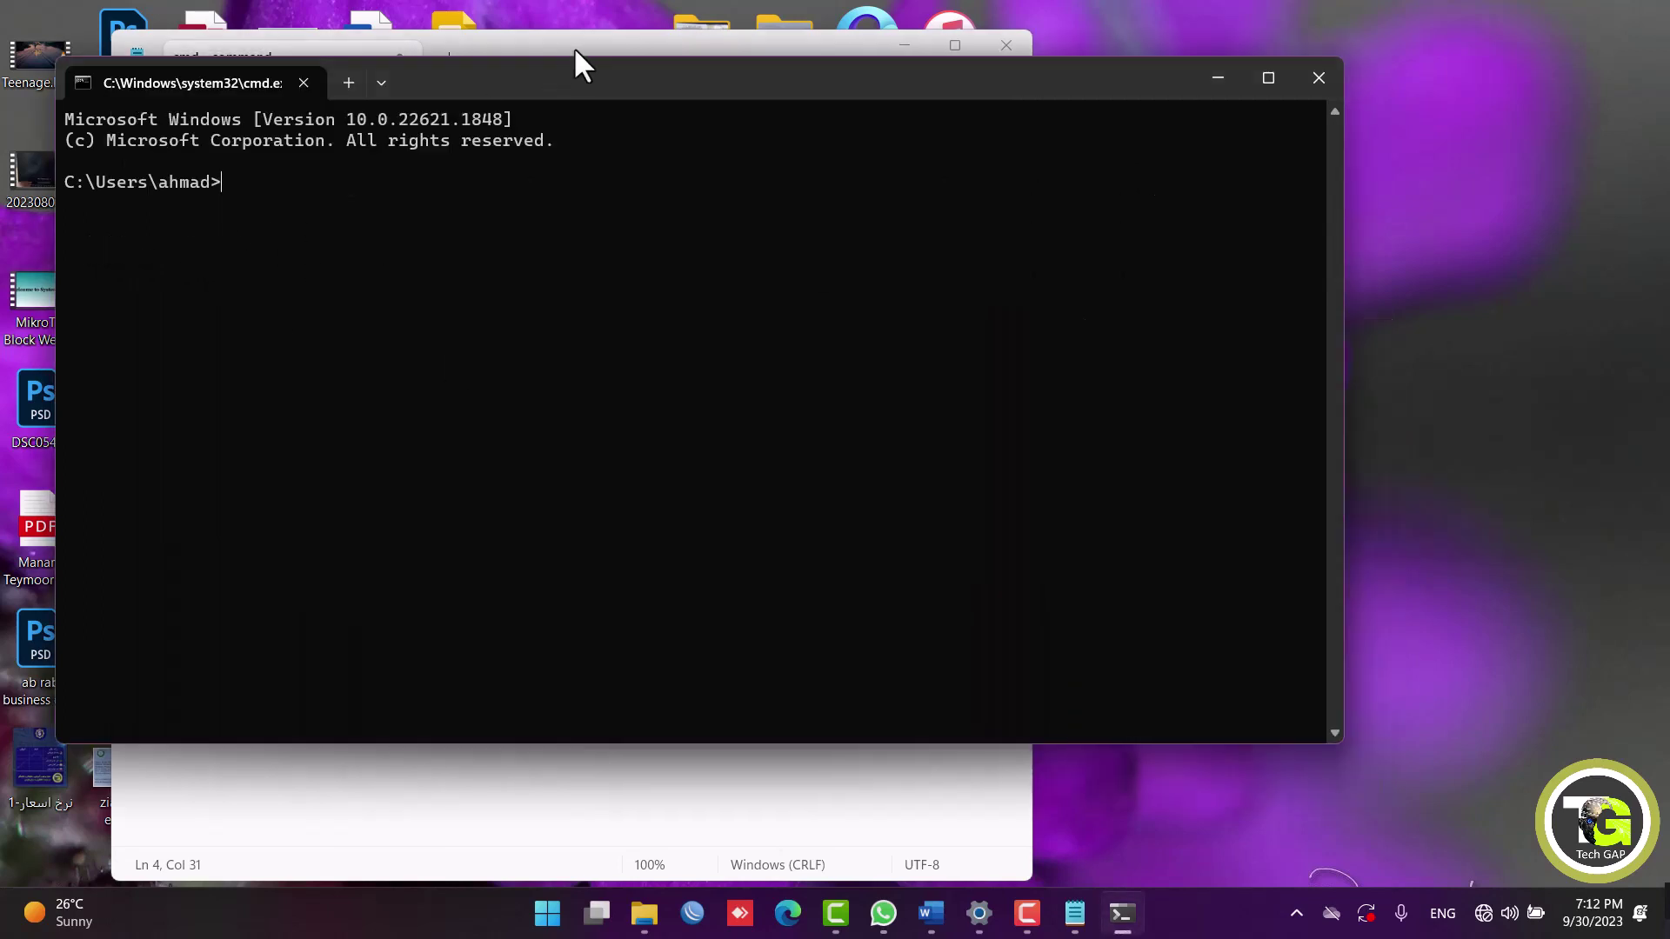
pyautogui.moveTo(567, 72); pyautogui.dragTo(798, 128)
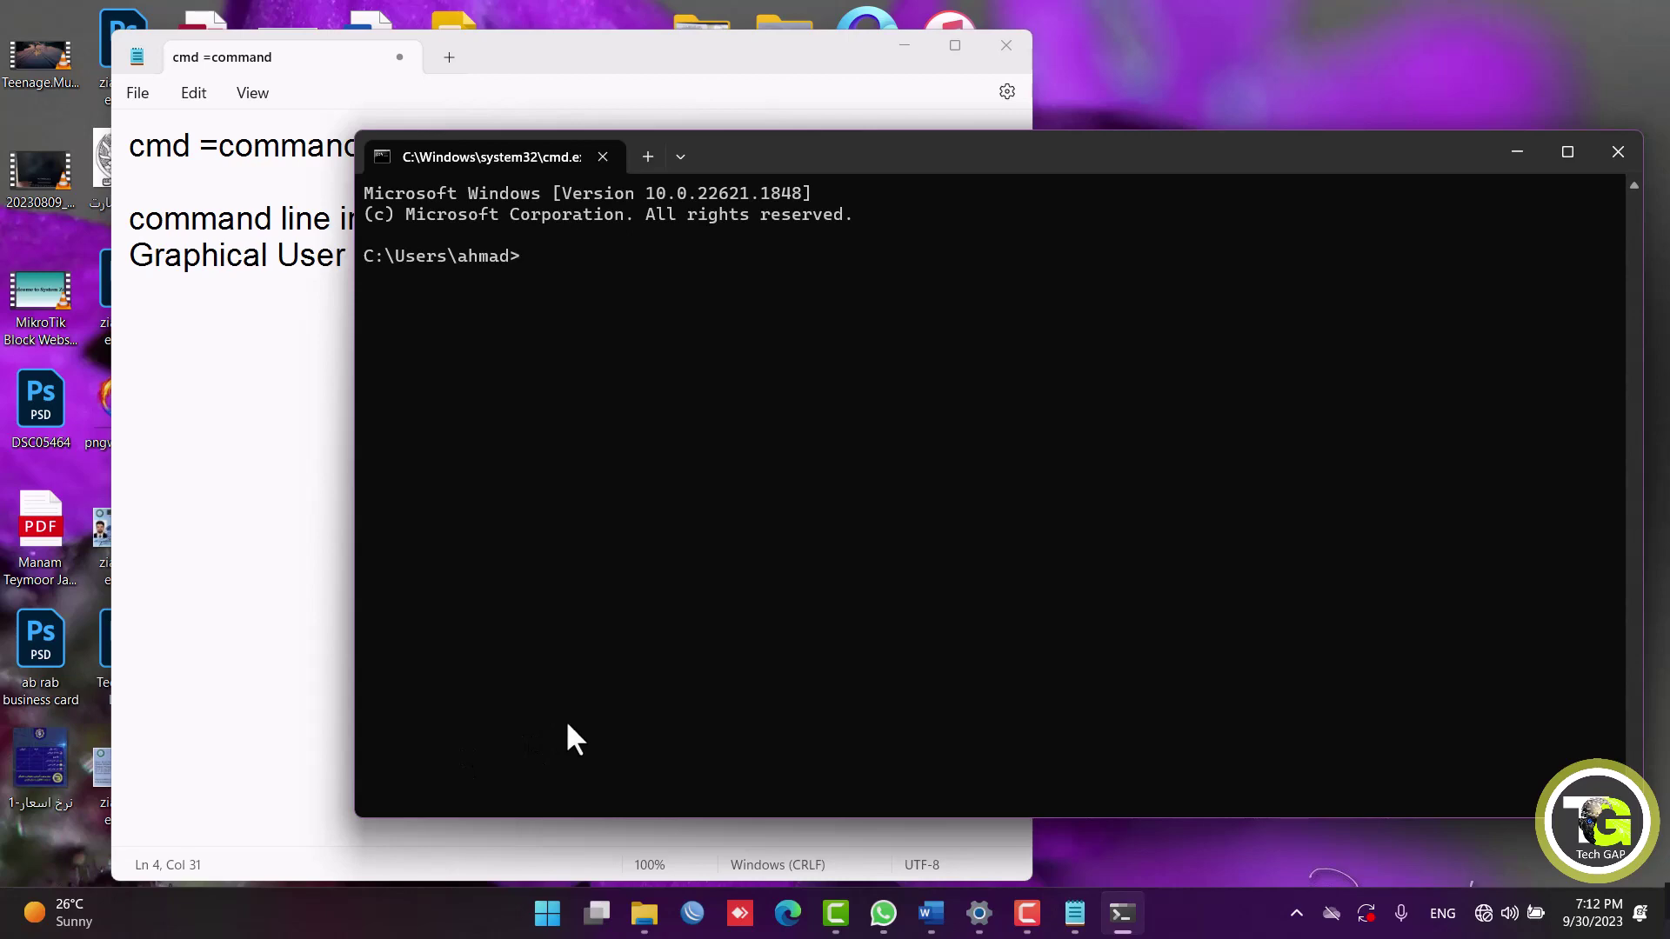
pyautogui.press('super')
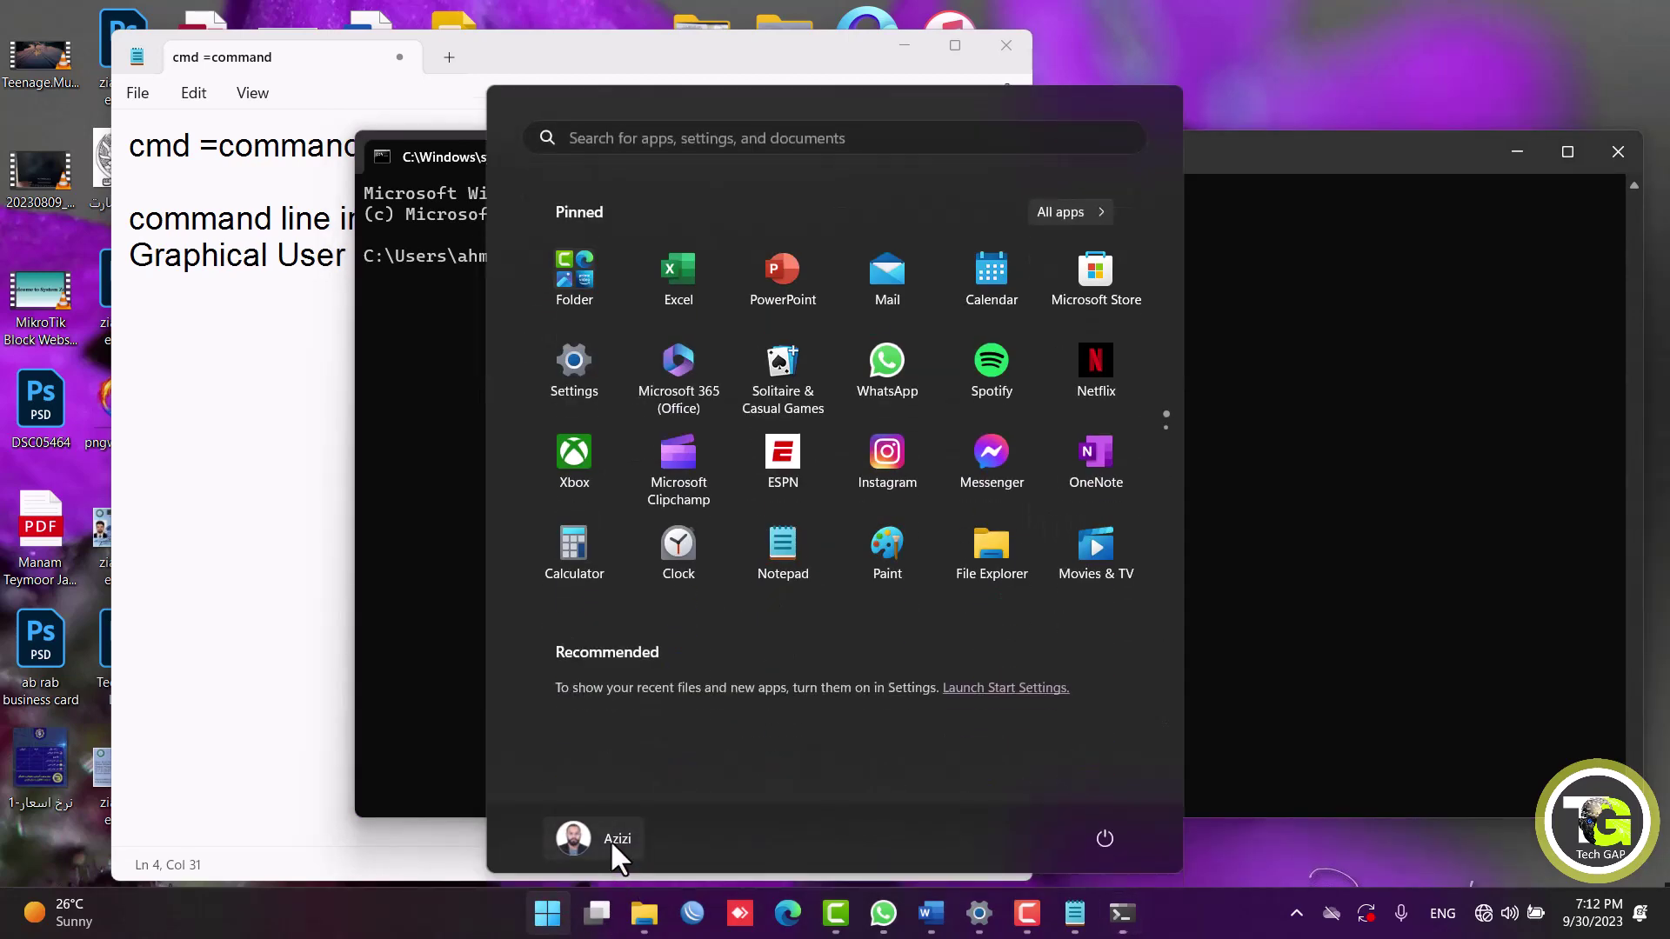
pyautogui.click(609, 838)
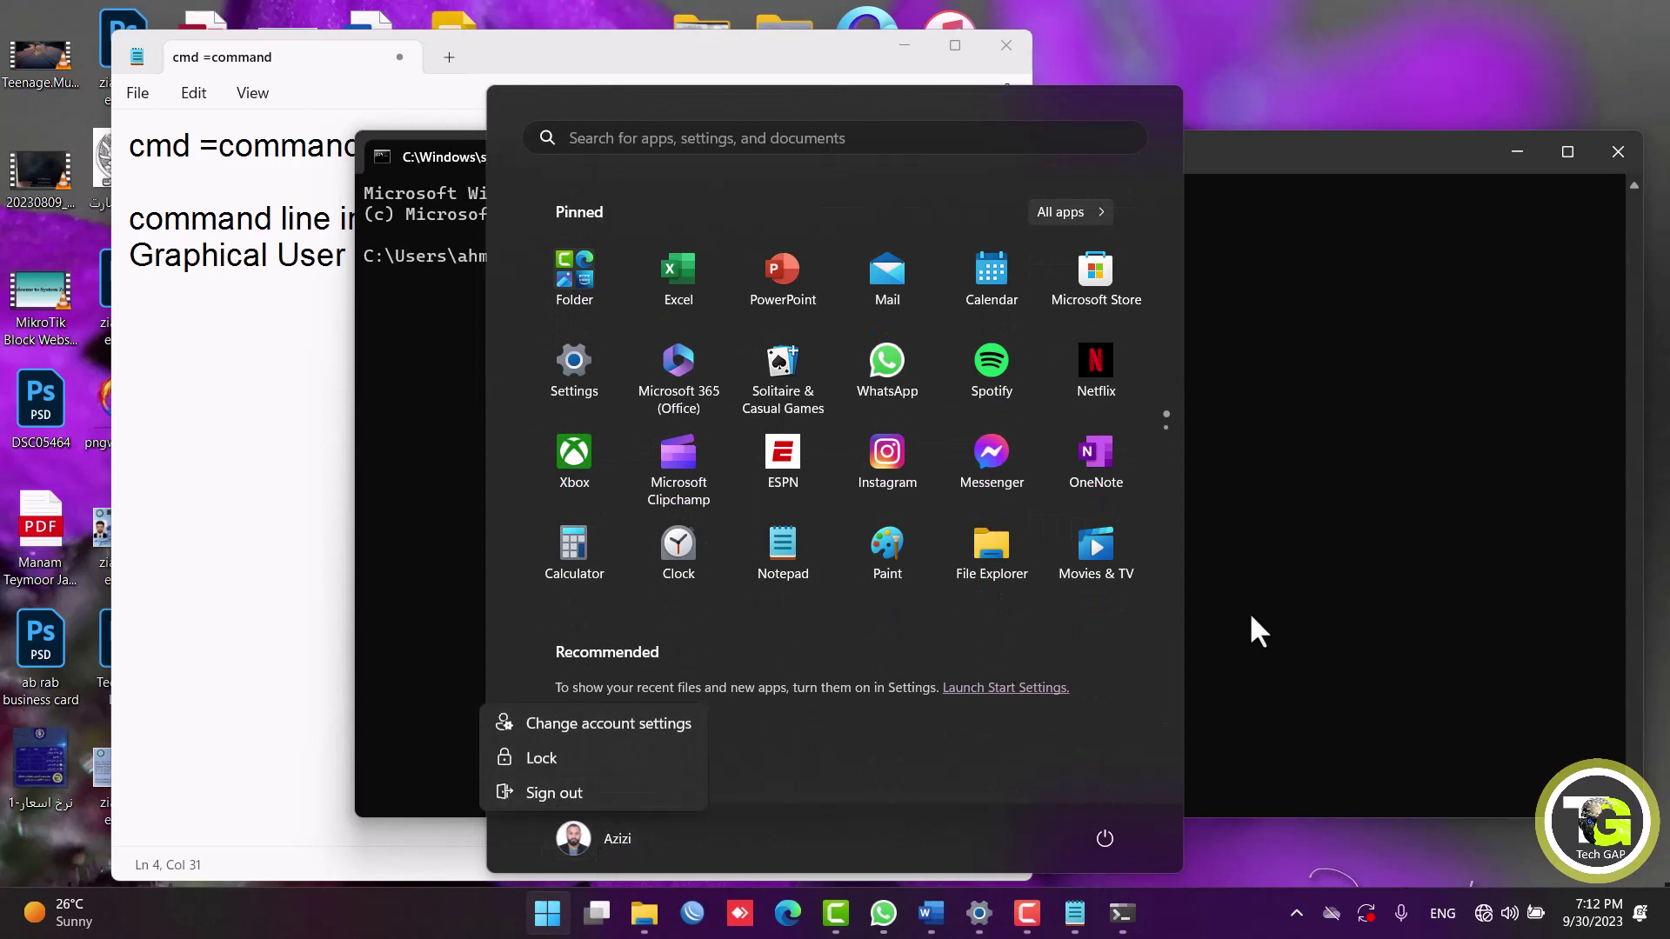
pyautogui.click(949, 603)
pyautogui.click(1370, 504)
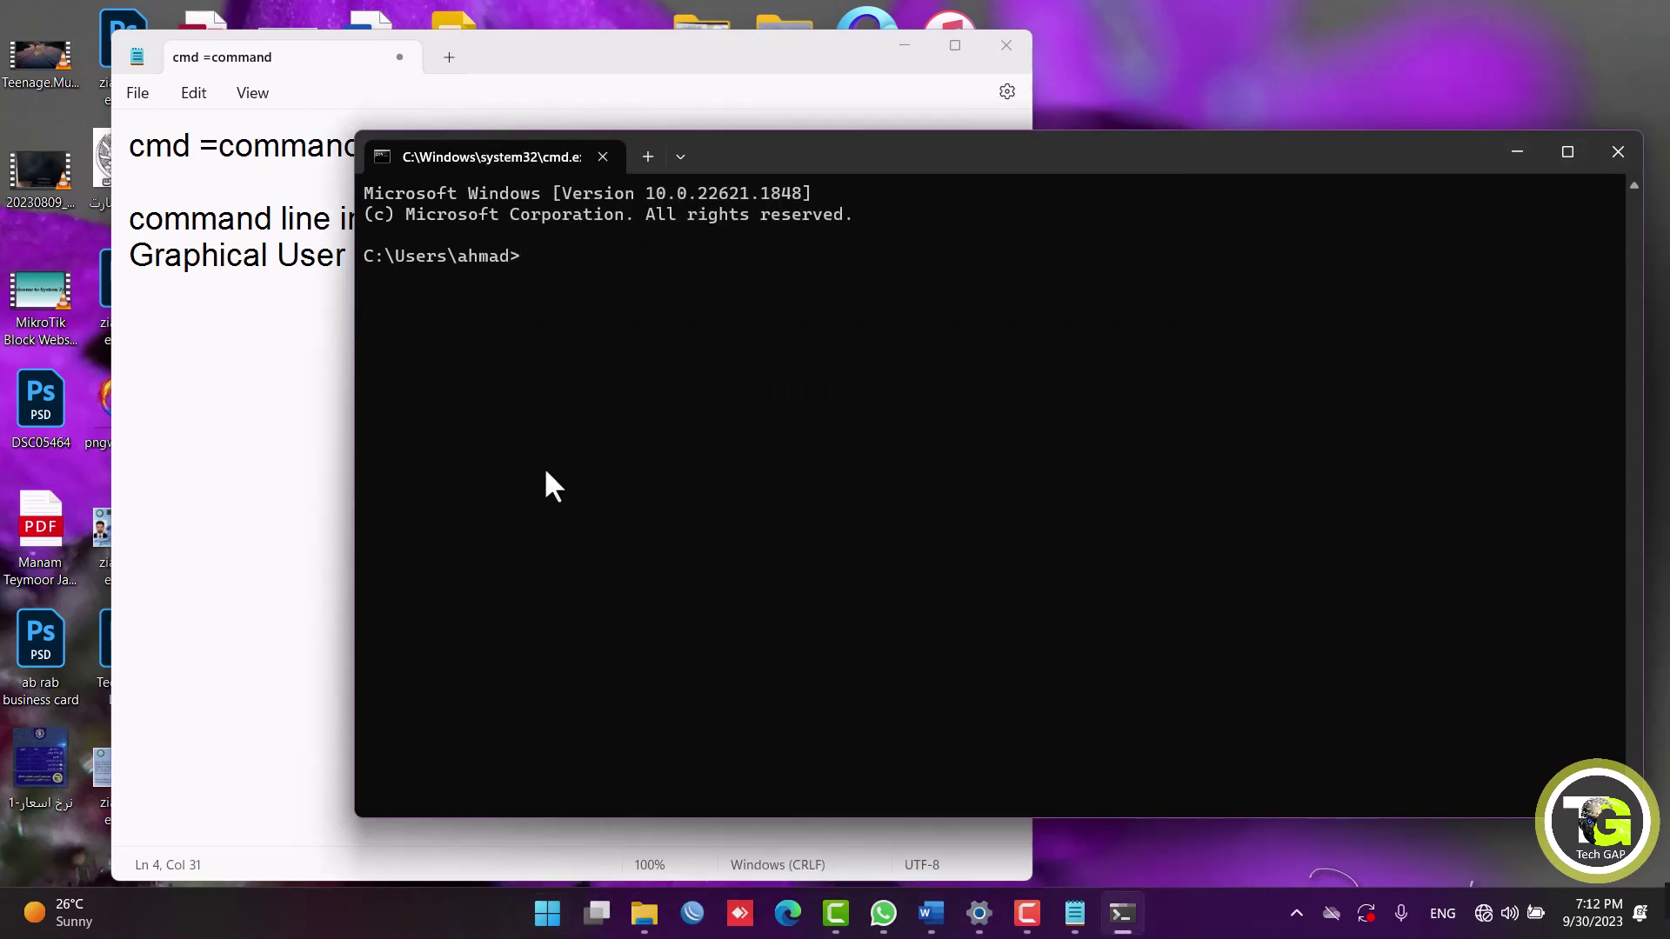
pyautogui.write('net user')
# Search Windows for cmd and bring up Command Prompt's options, including Run as administrator.
pyautogui.press('super')
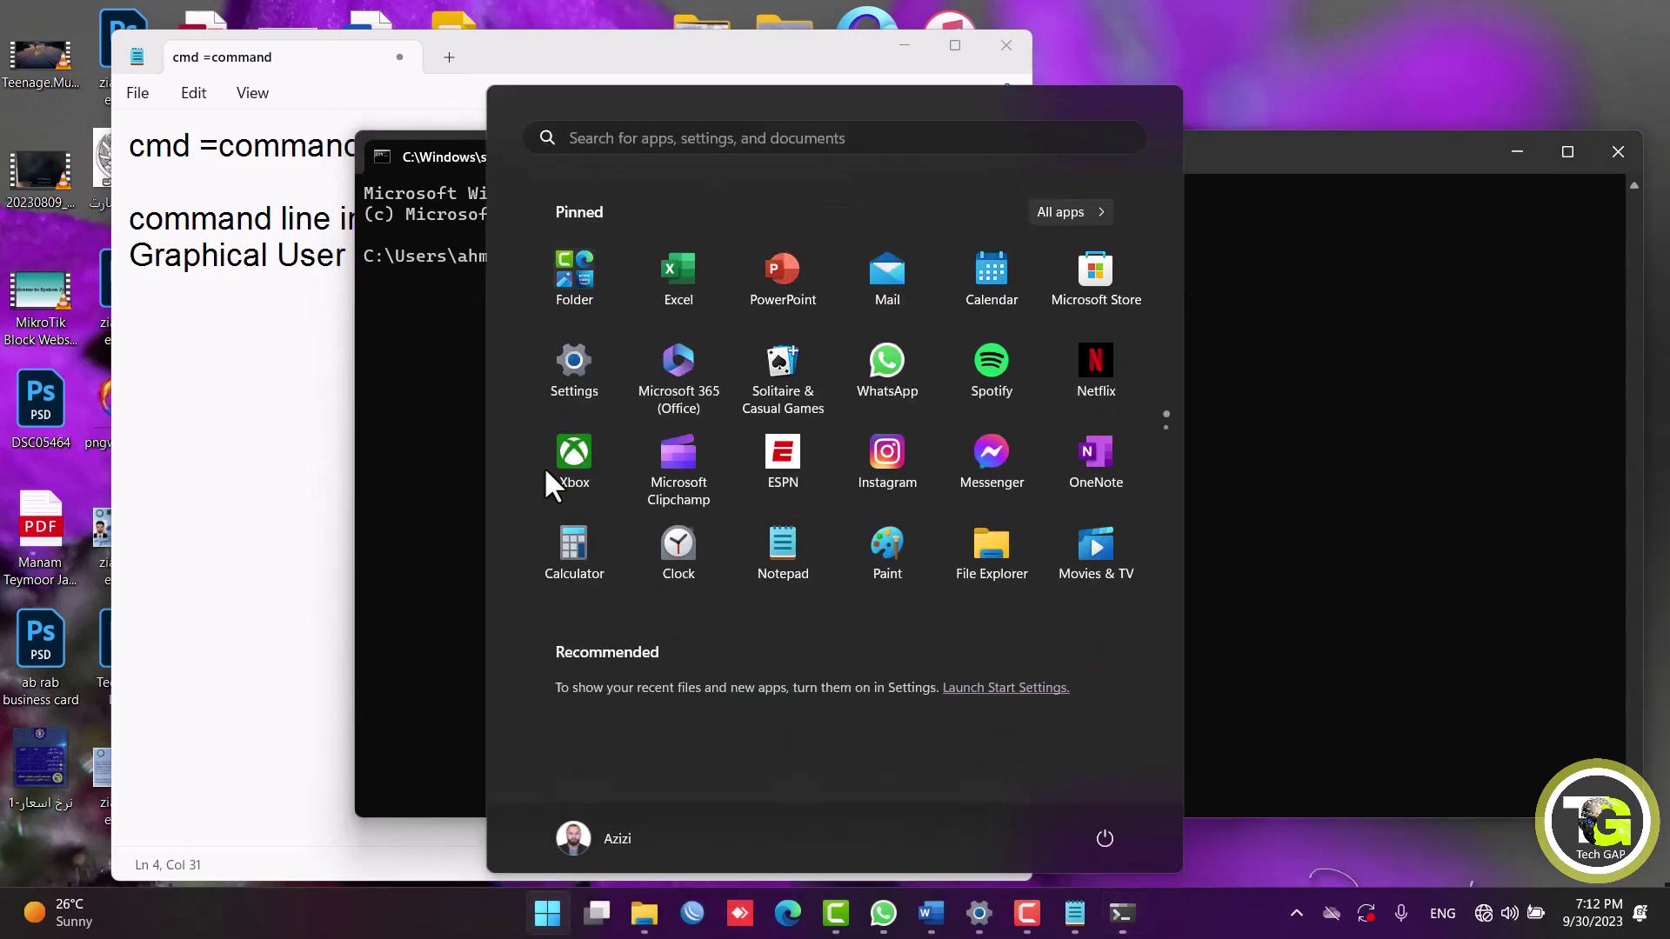
pyautogui.write('cmd')
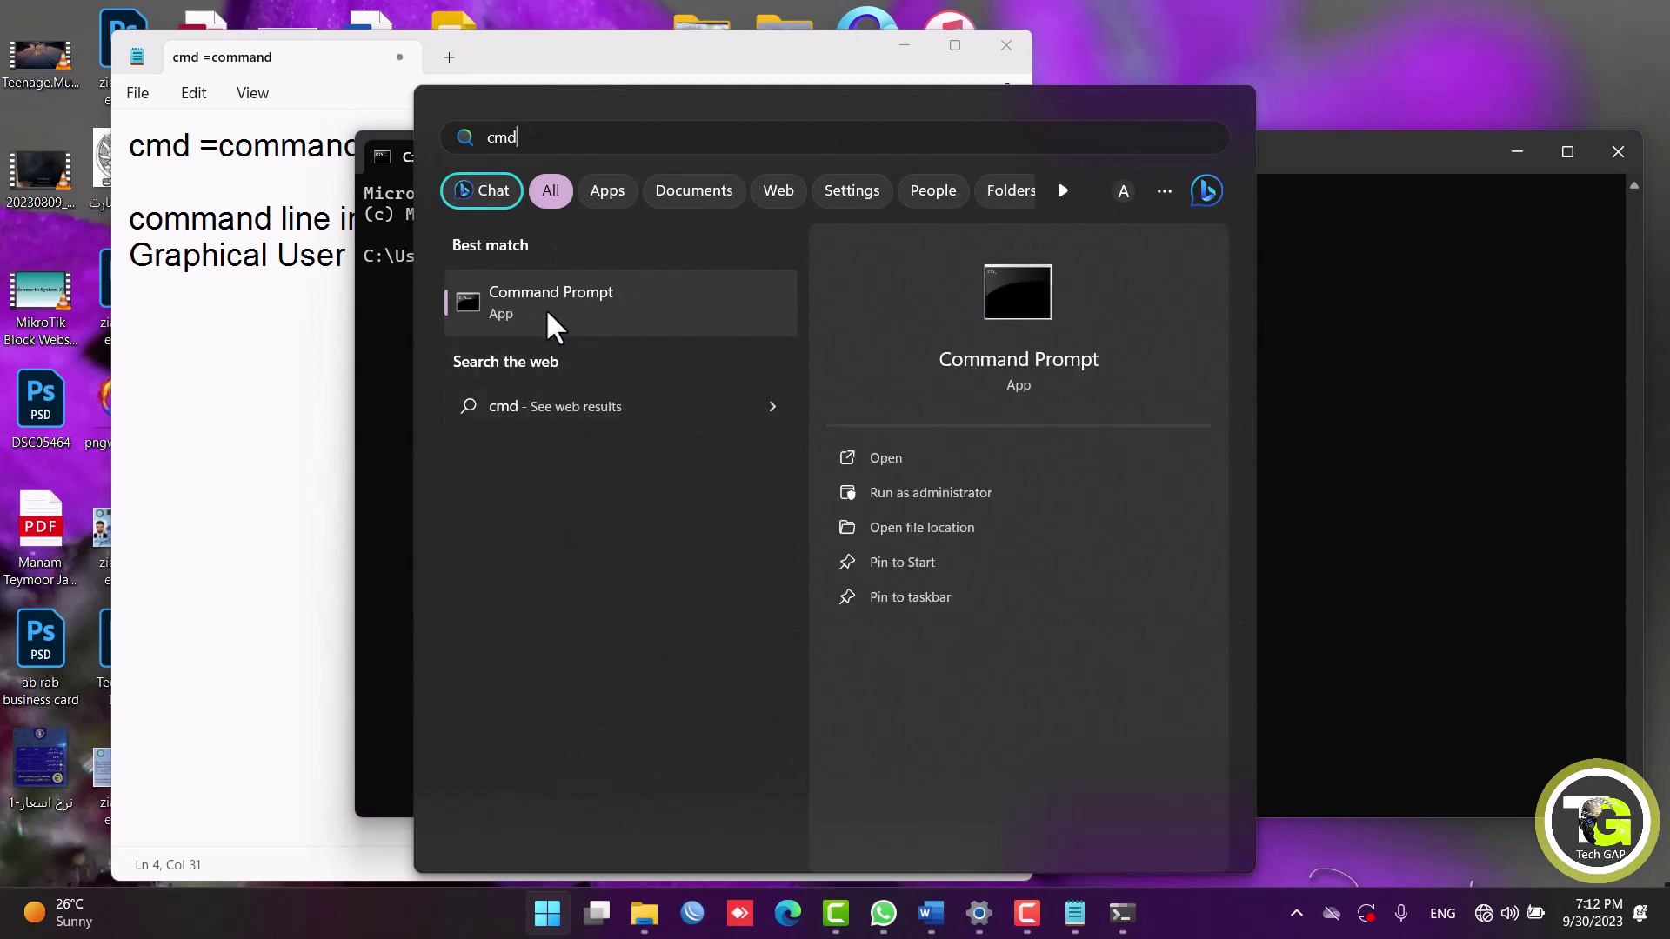
pyautogui.rightClick(546, 301)
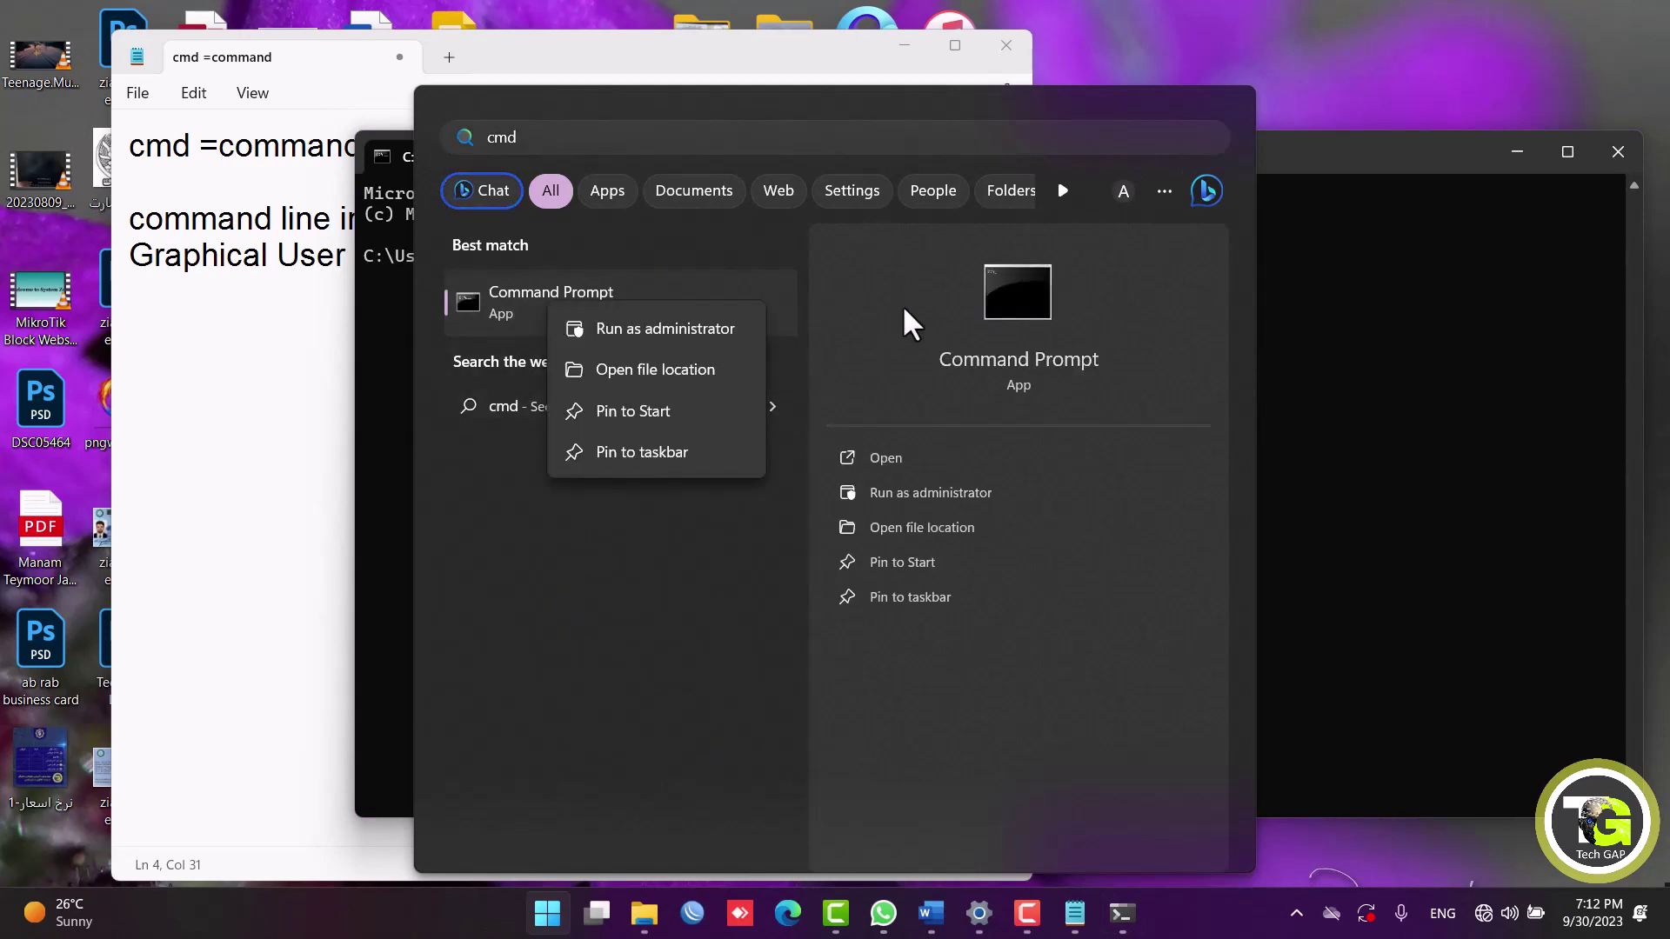
# Launch Command Prompt as administrator, approve the prompt, and type a net user /add command with a password.
pyautogui.click(686, 330)
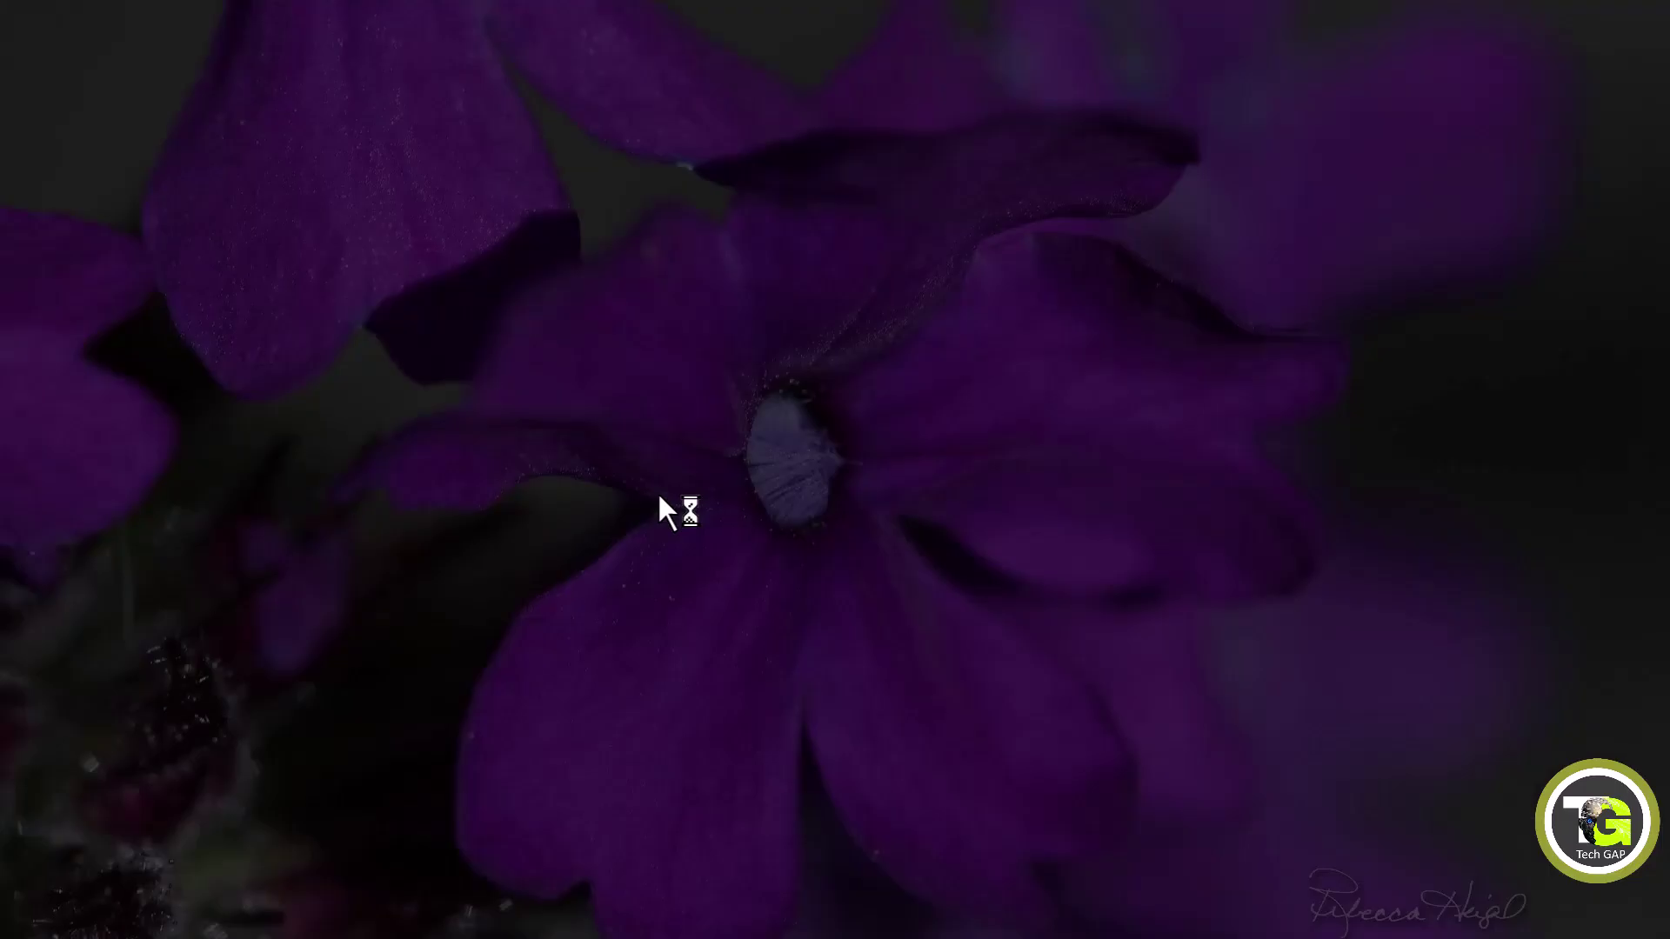
pyautogui.click(658, 492)
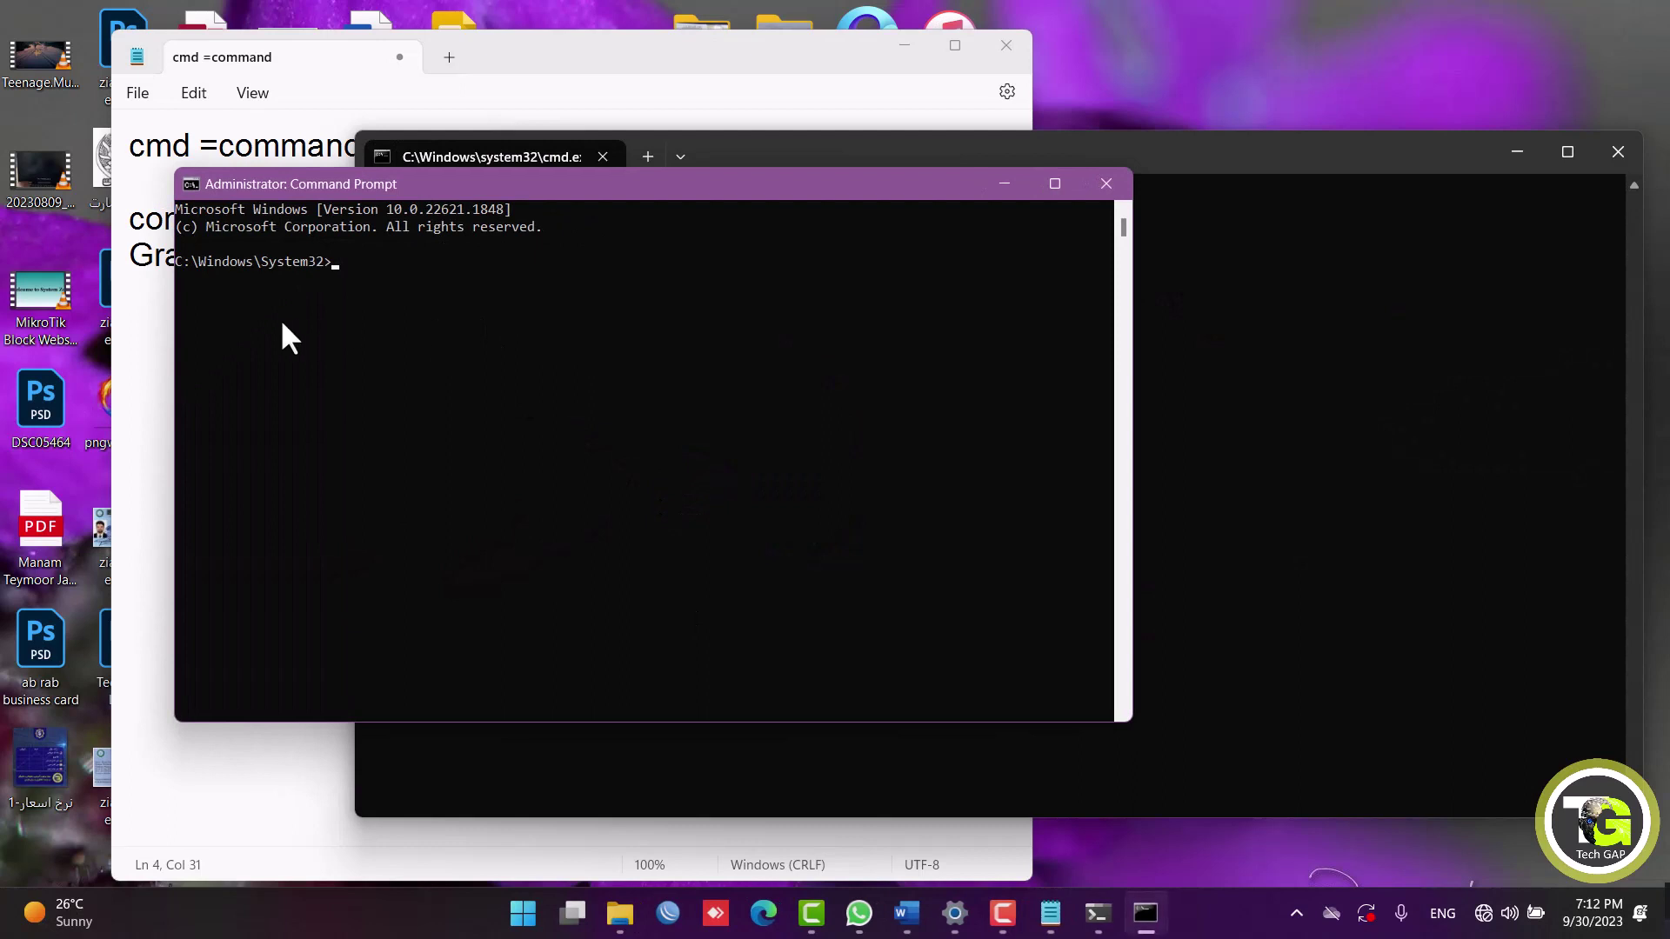
pyautogui.write('net user tech GAP "123" /add')
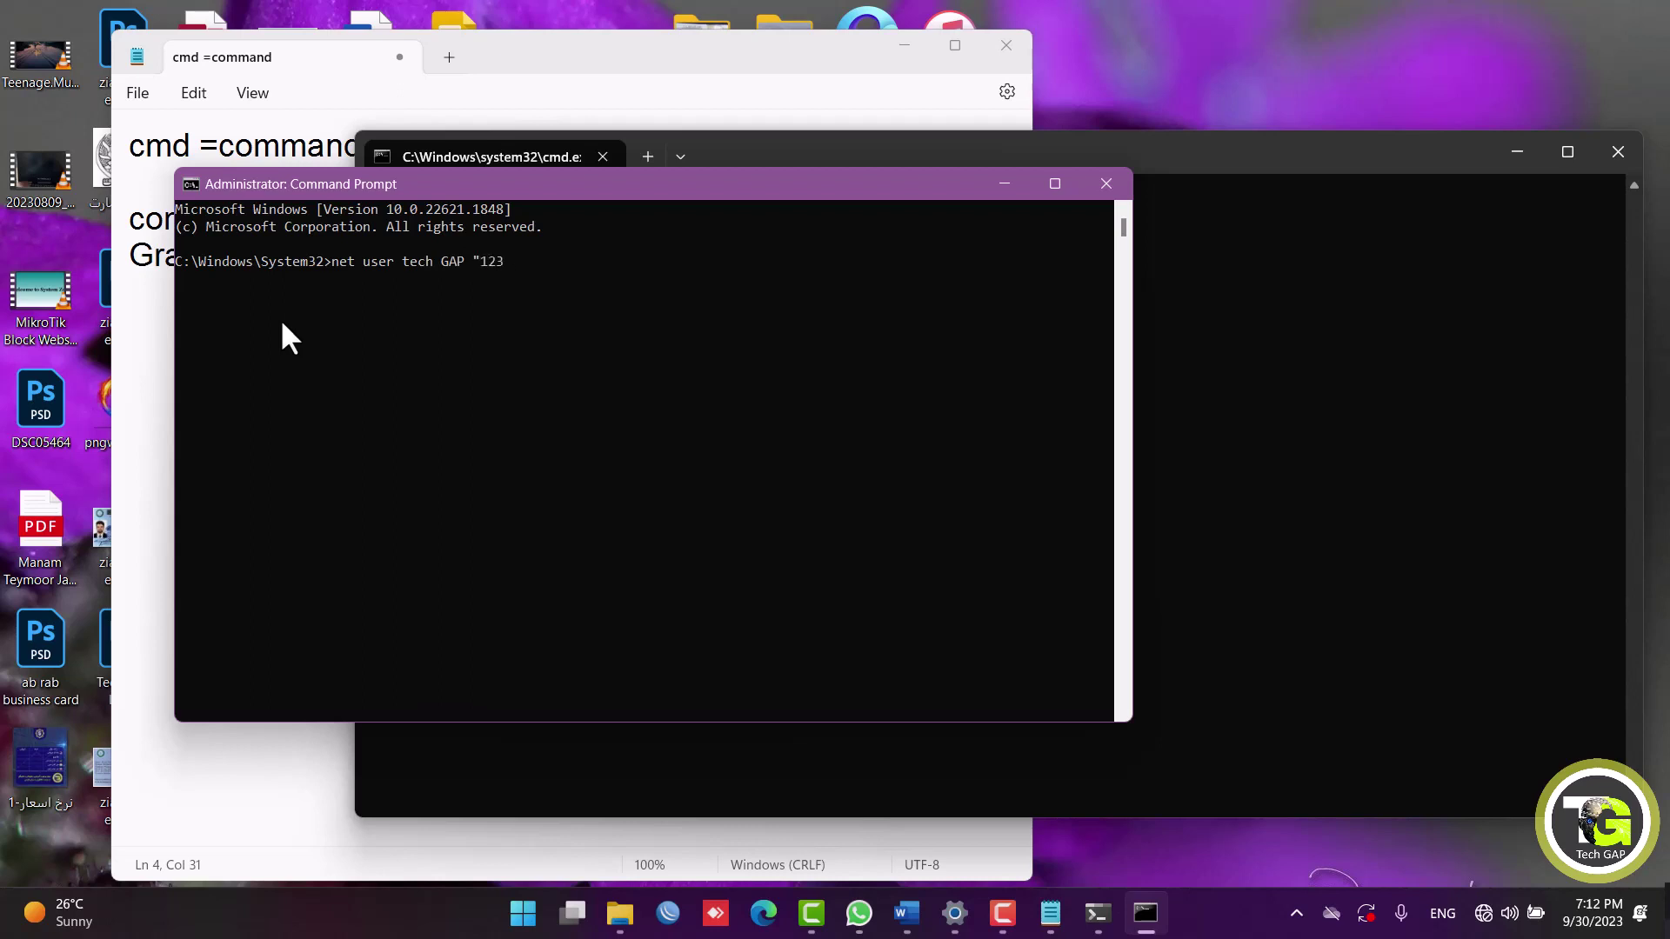
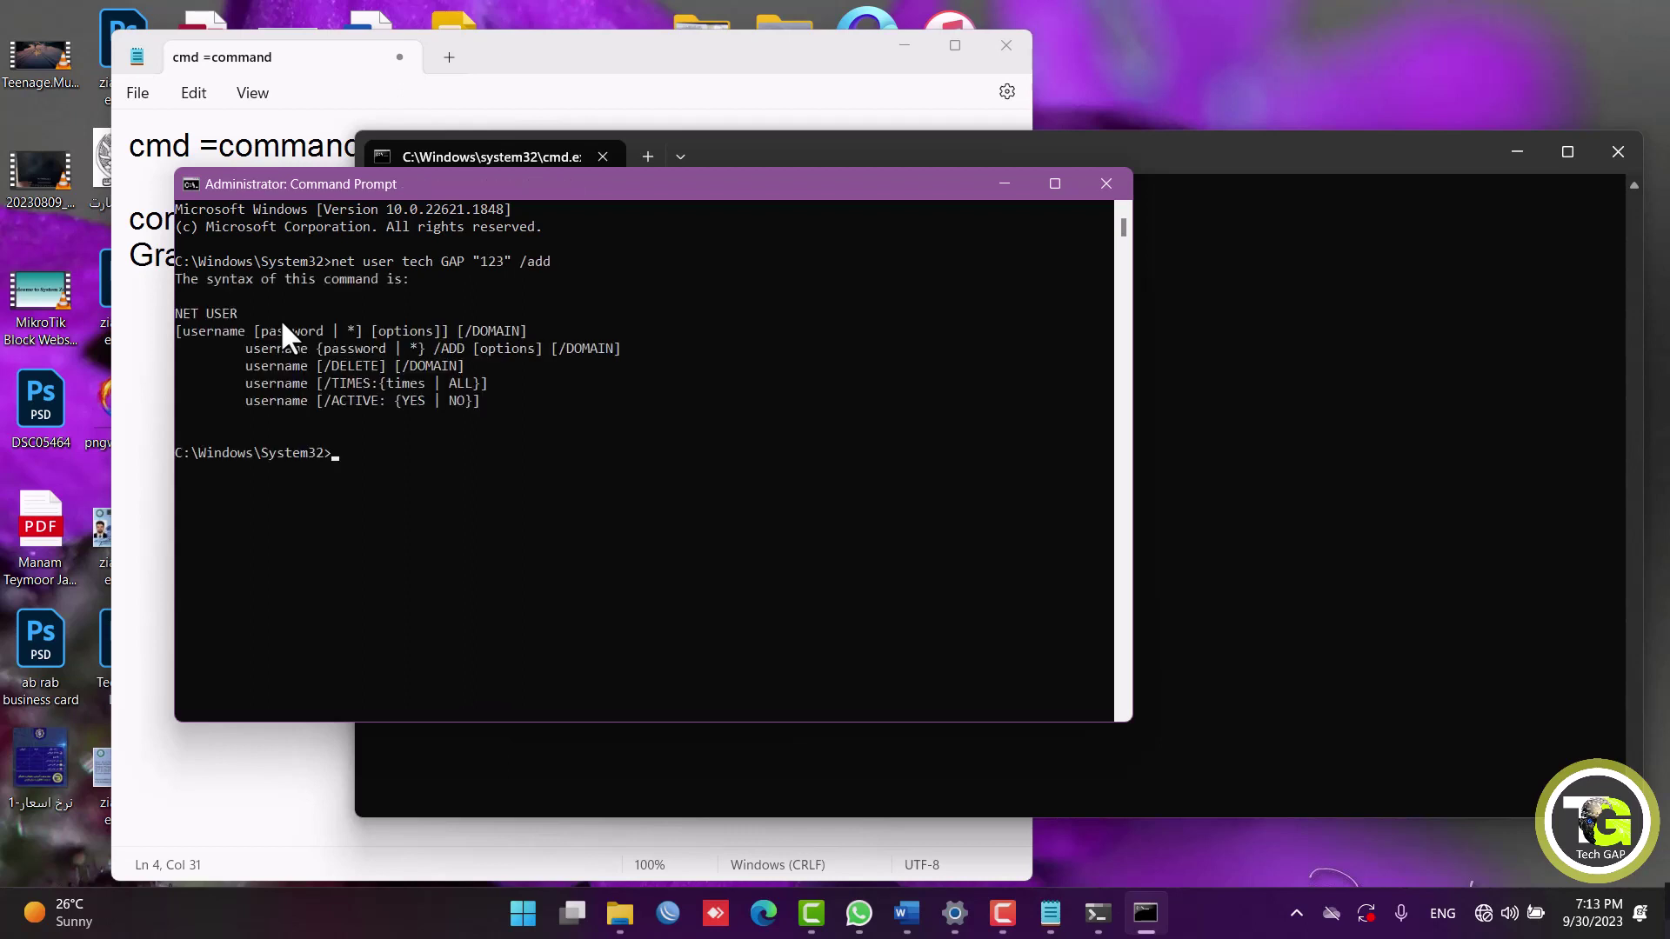
# Recall the previous net user /add command, join 'tech GAP' into techGAP, and run it.
pyautogui.press('Up')
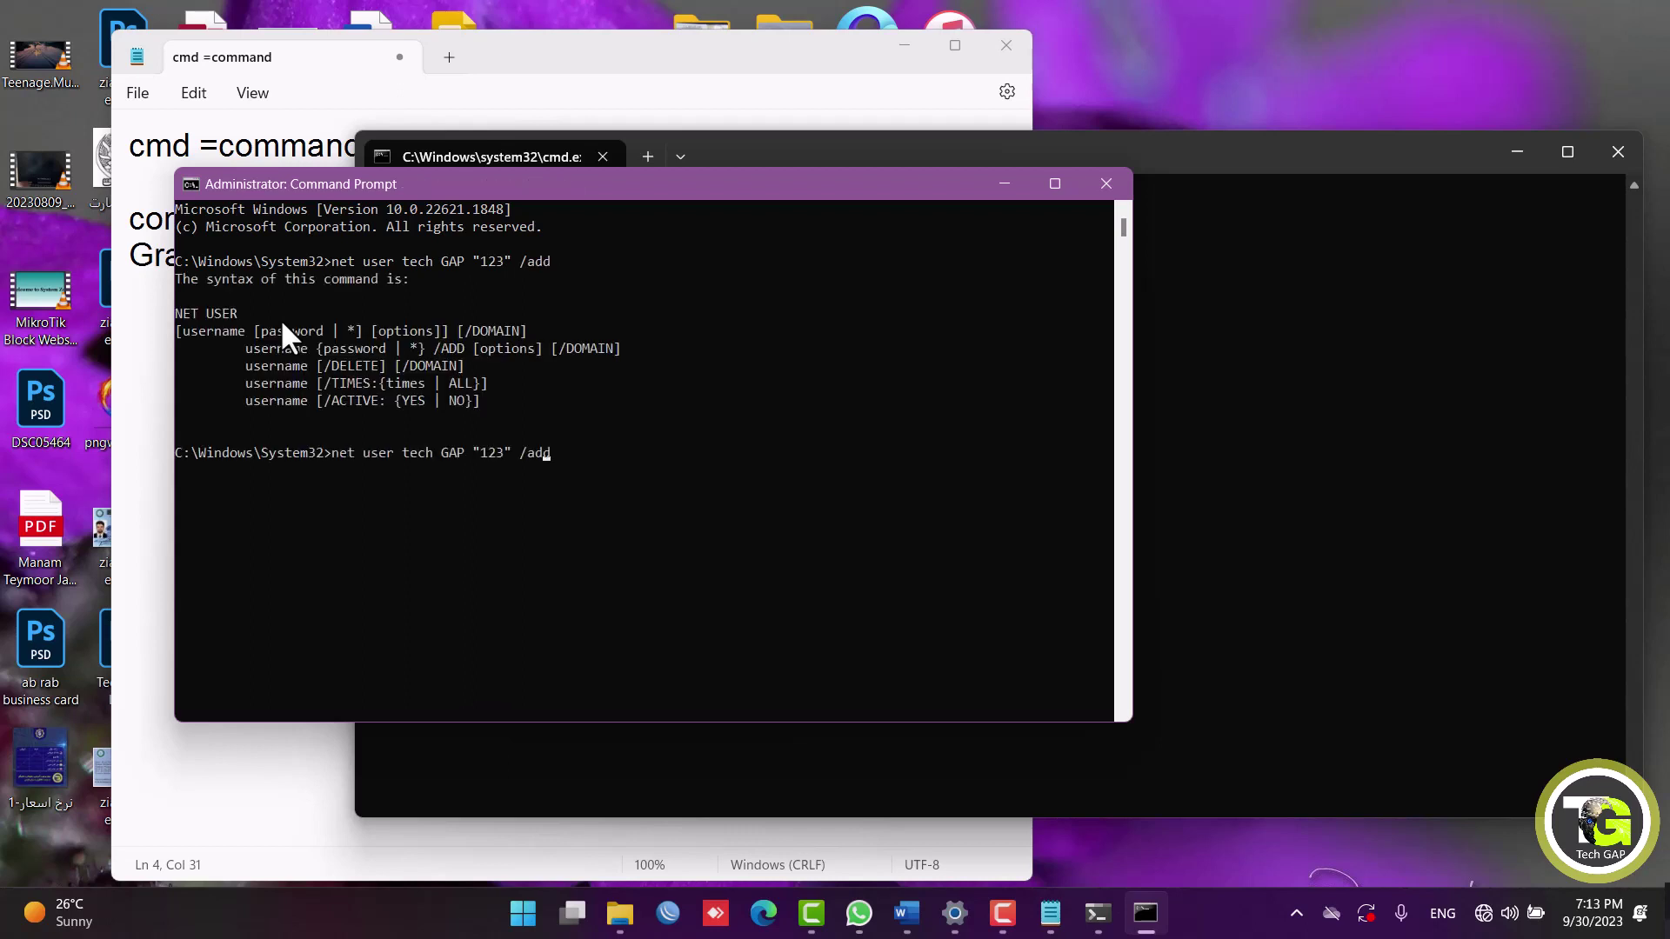
pyautogui.press('Left')
pyautogui.press('Left')
pyautogui.press('Left')
pyautogui.press('Left')
pyautogui.press('Left')
pyautogui.press('Left')
pyautogui.press('Left')
pyautogui.press('Left')
pyautogui.press('Left')
pyautogui.press('BackSpace')
pyautogui.press('Return')
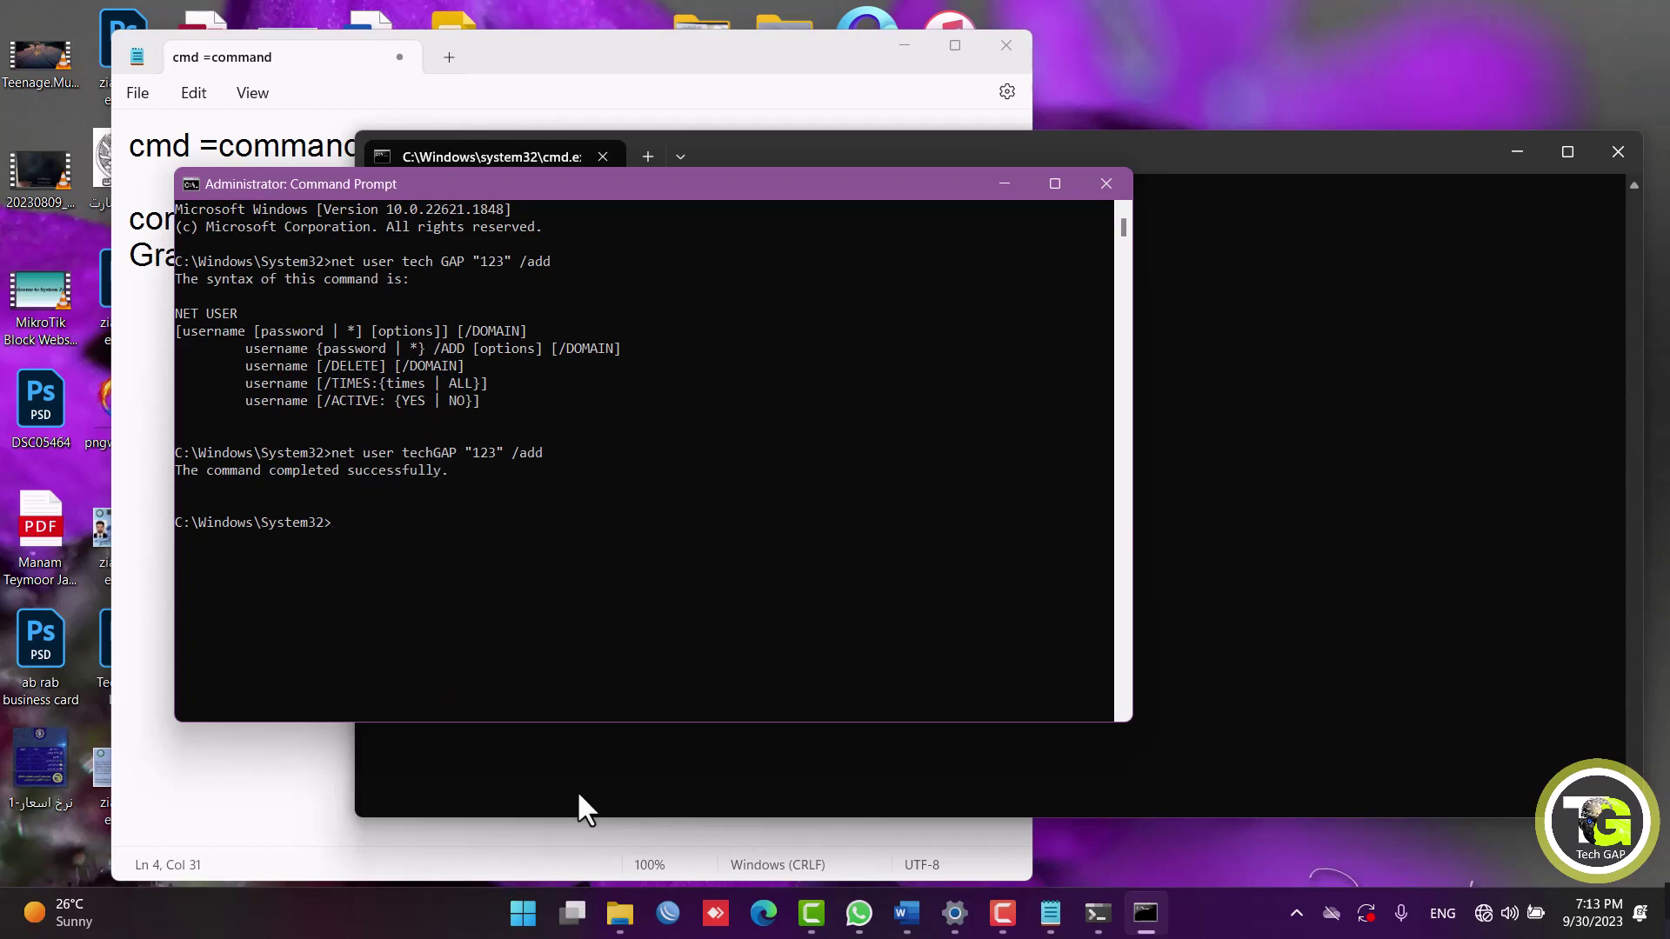
# Check the Start menu account list, then delete the account with net user techgap /del.
pyautogui.click(523, 912)
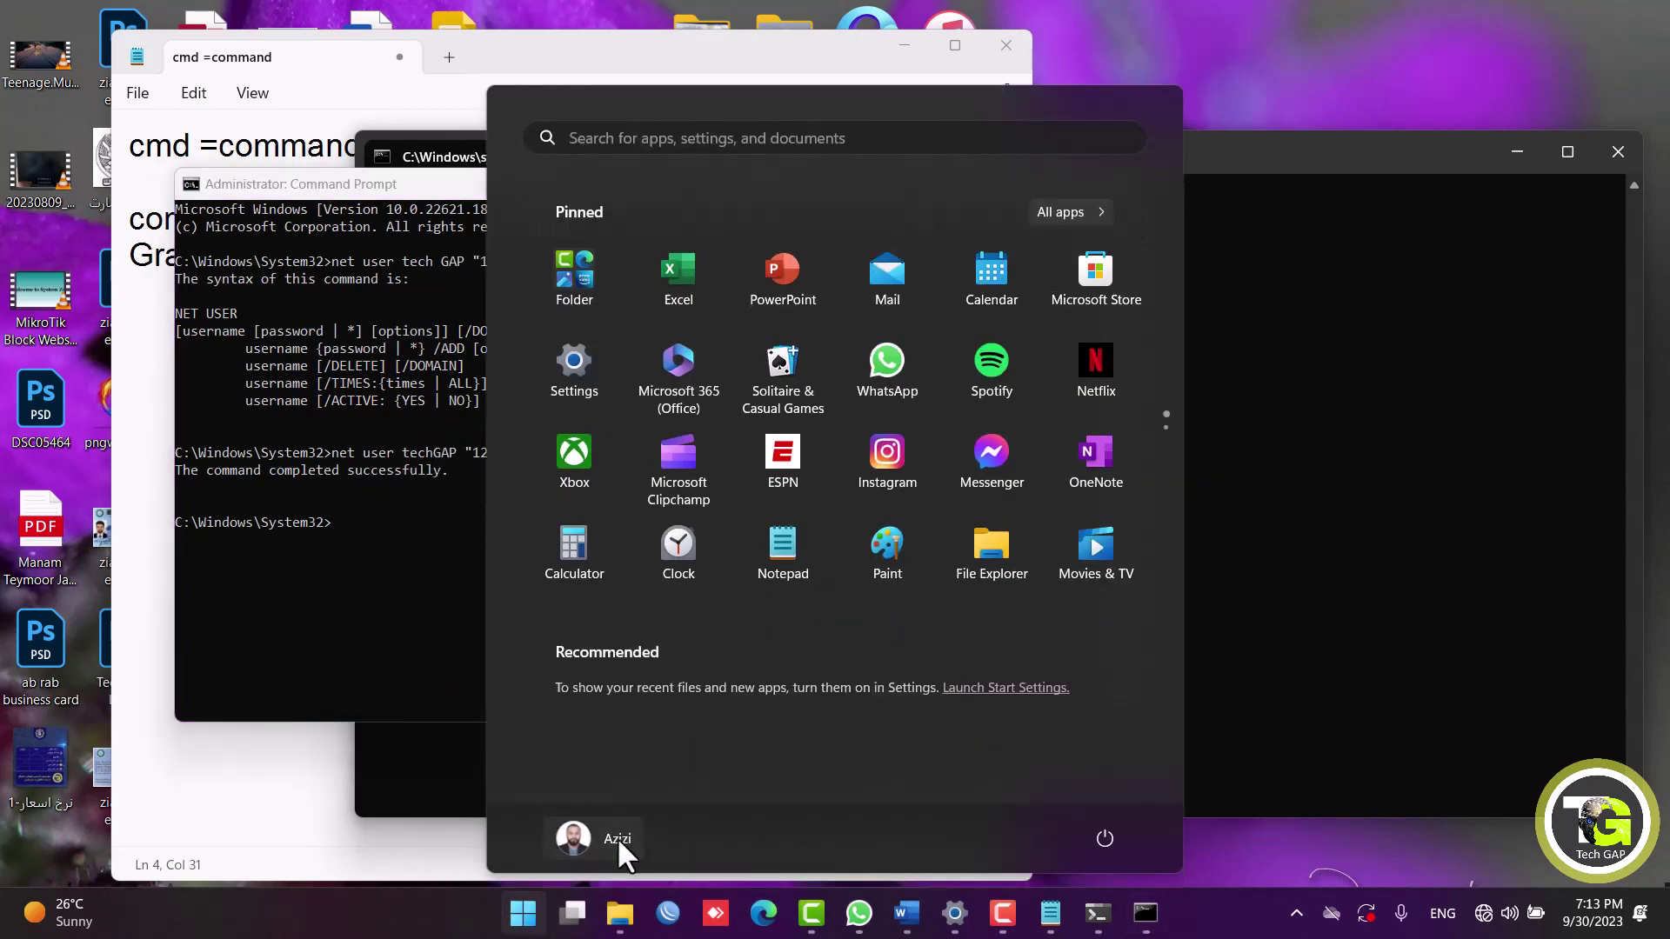
pyautogui.click(618, 837)
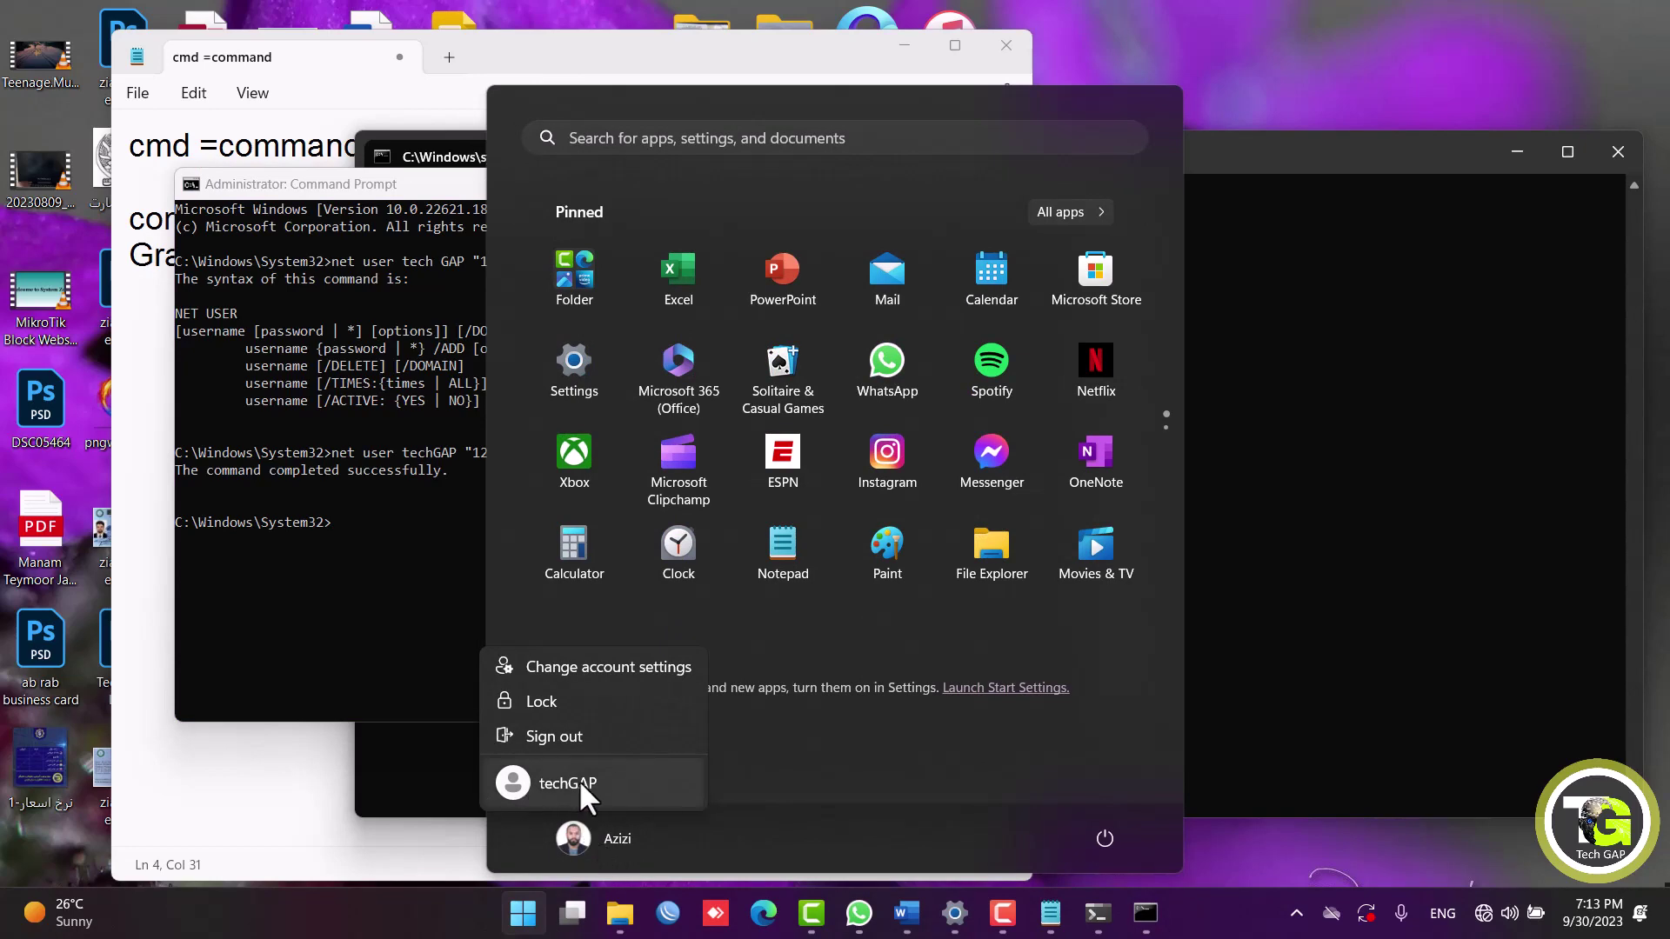
pyautogui.click(331, 576)
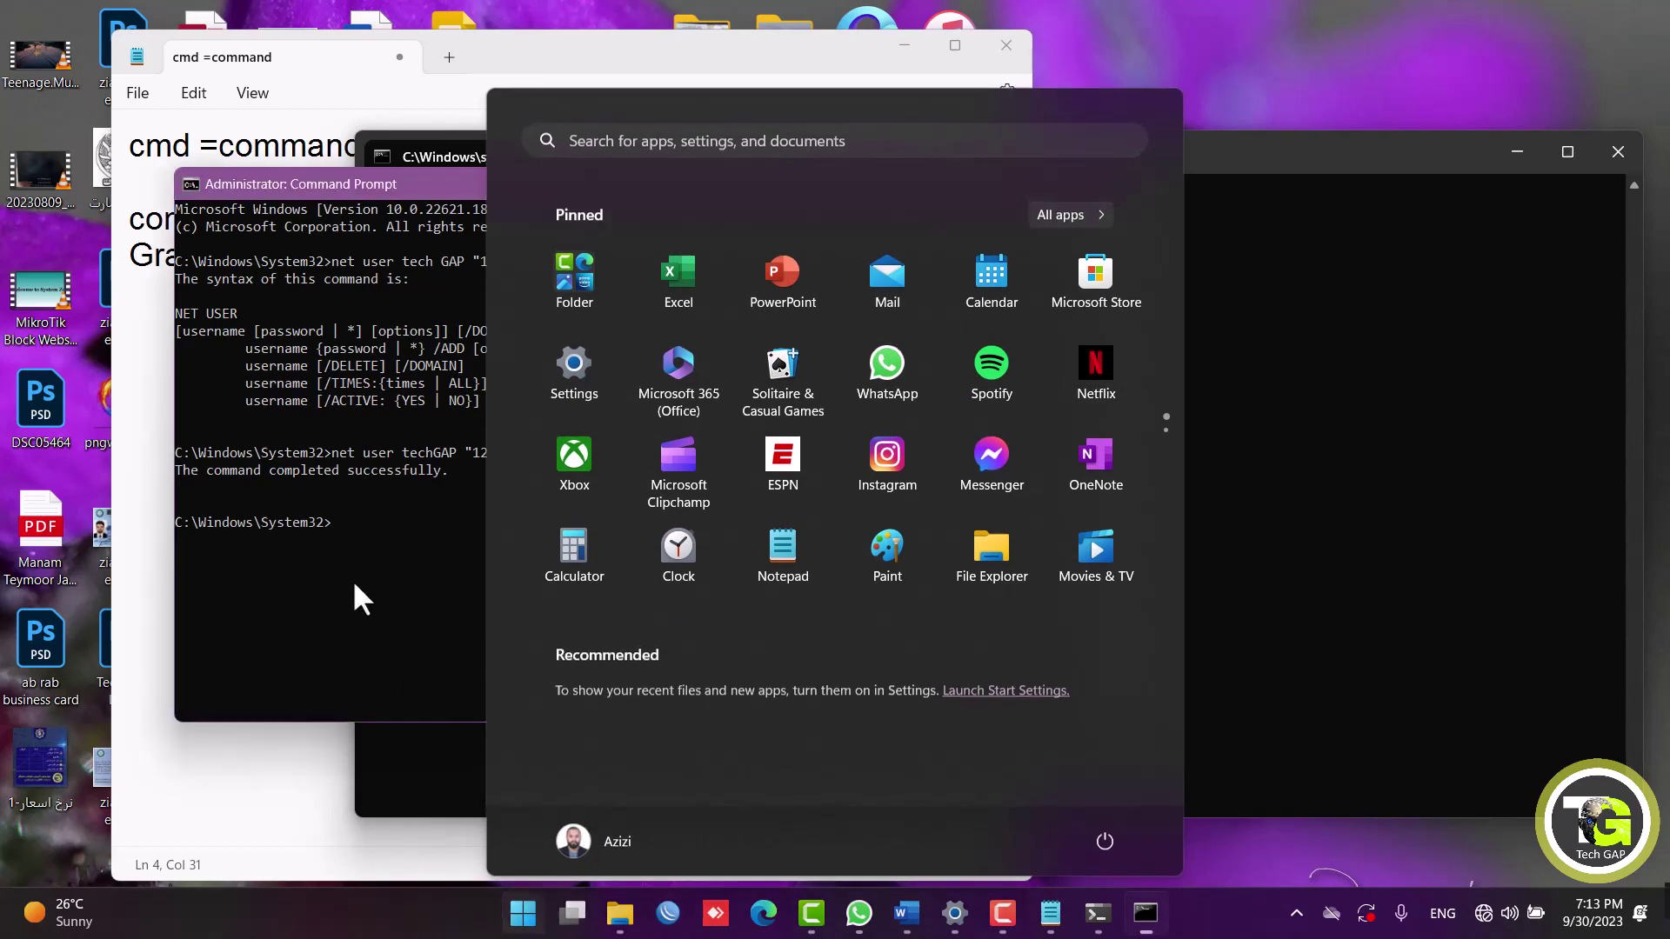
pyautogui.write('net uswe')
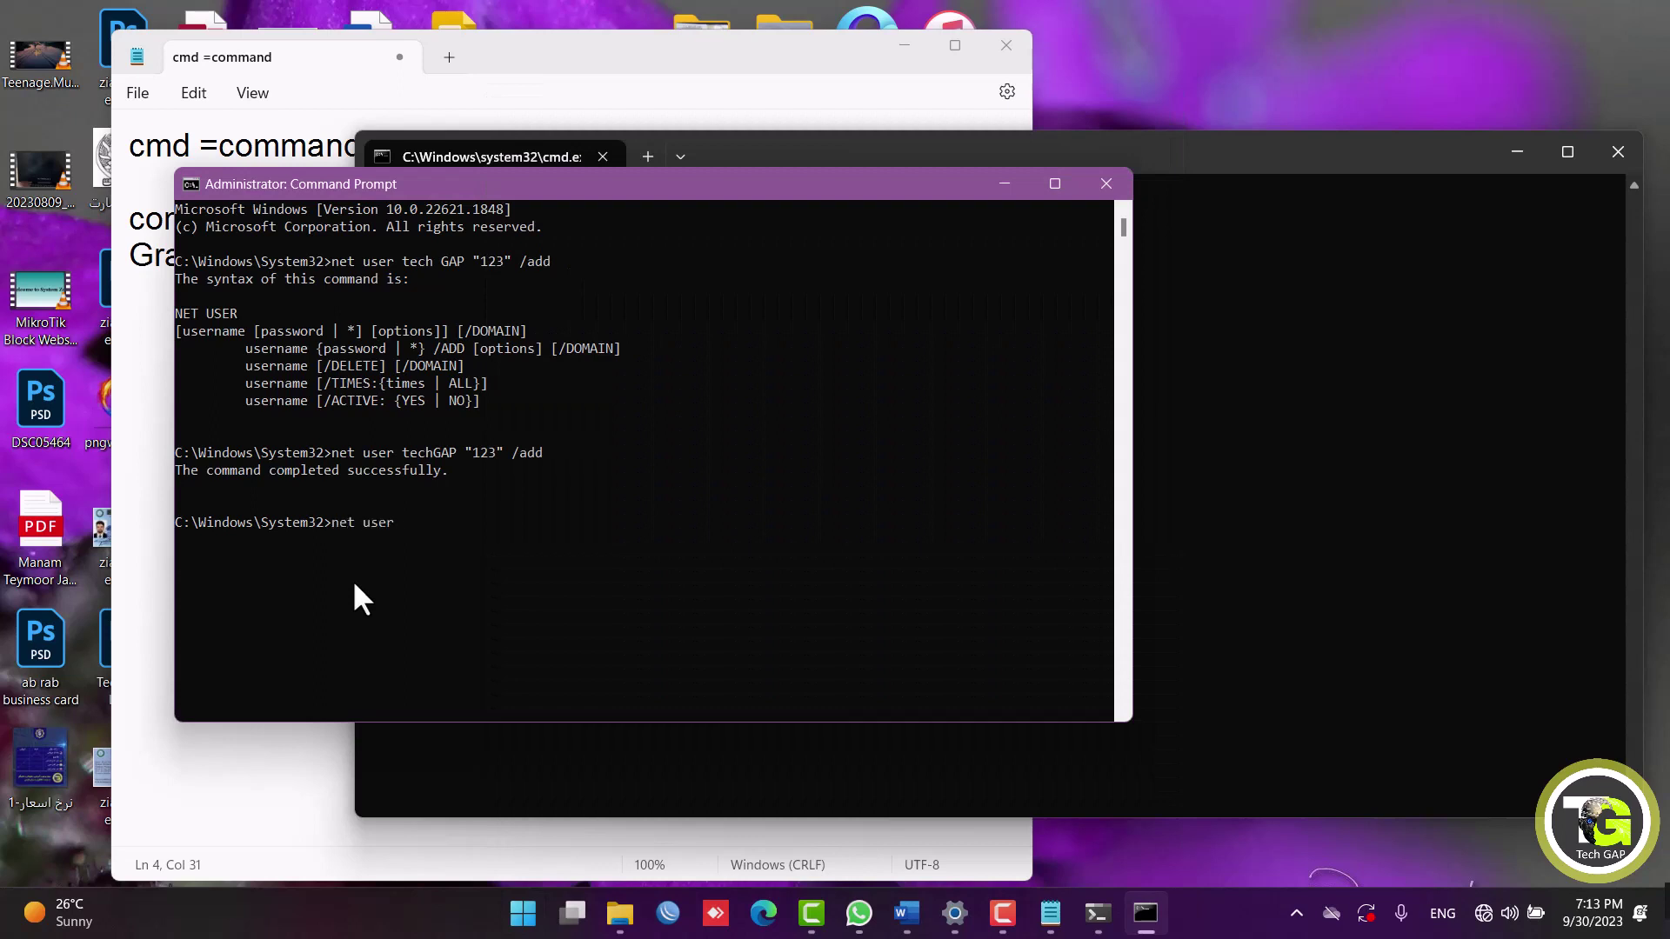
pyautogui.write(' techgap /del')
pyautogui.press('Return')
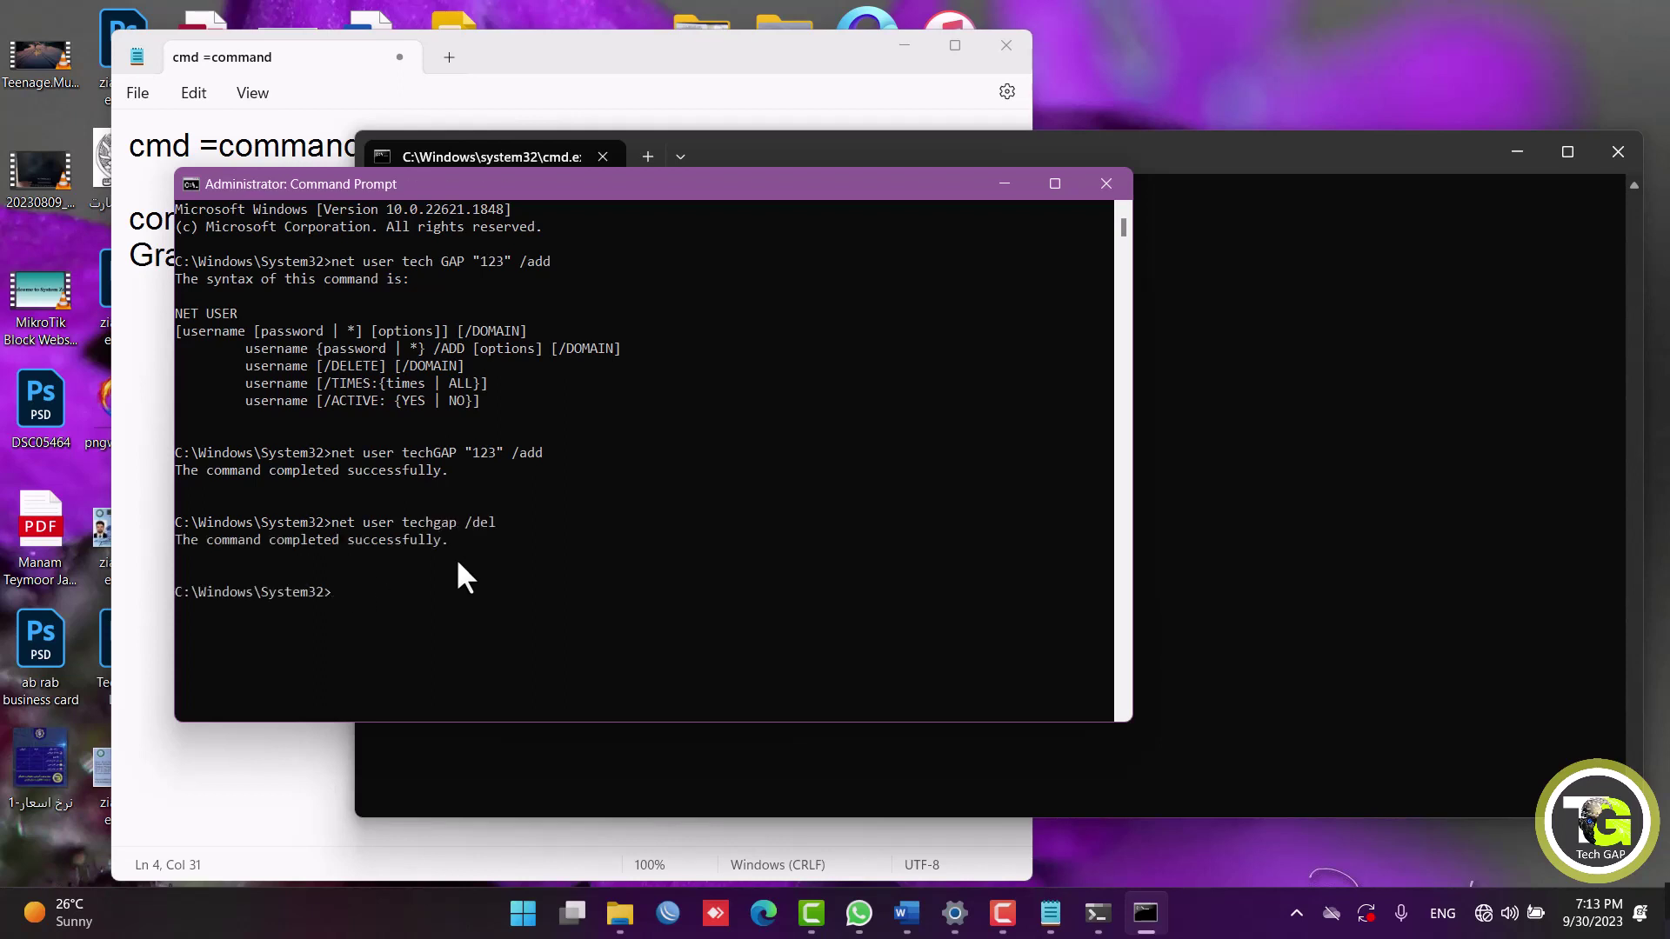
# Check the Start menu account list to see whether techGAP is gone.
pyautogui.click(523, 913)
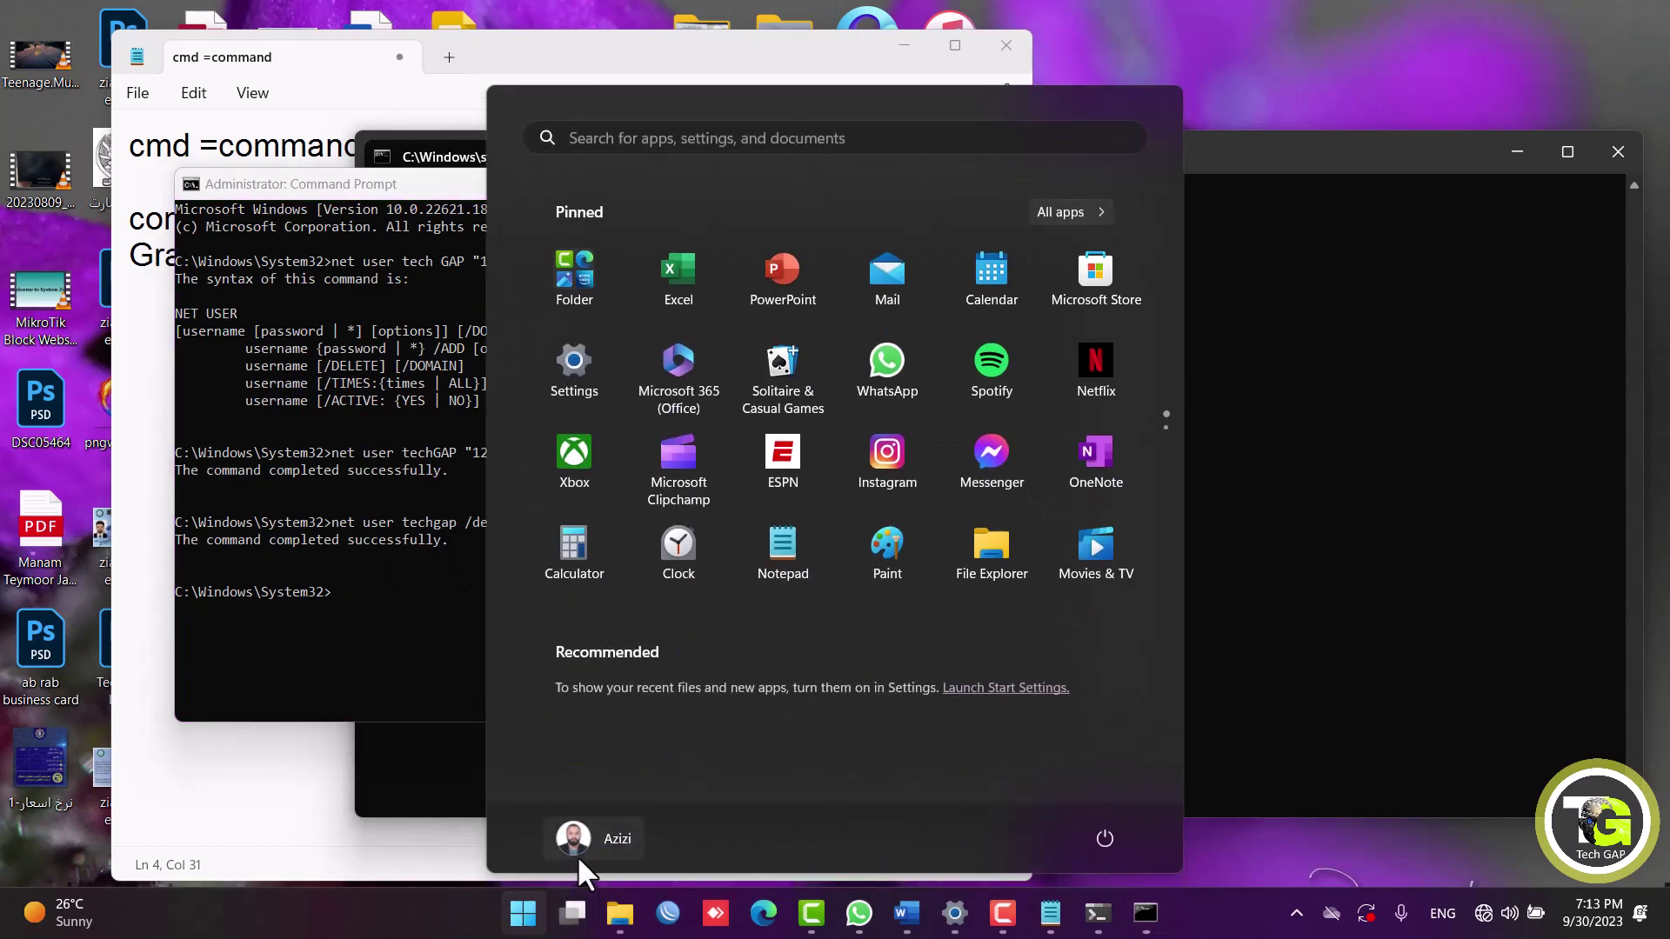
pyautogui.click(577, 850)
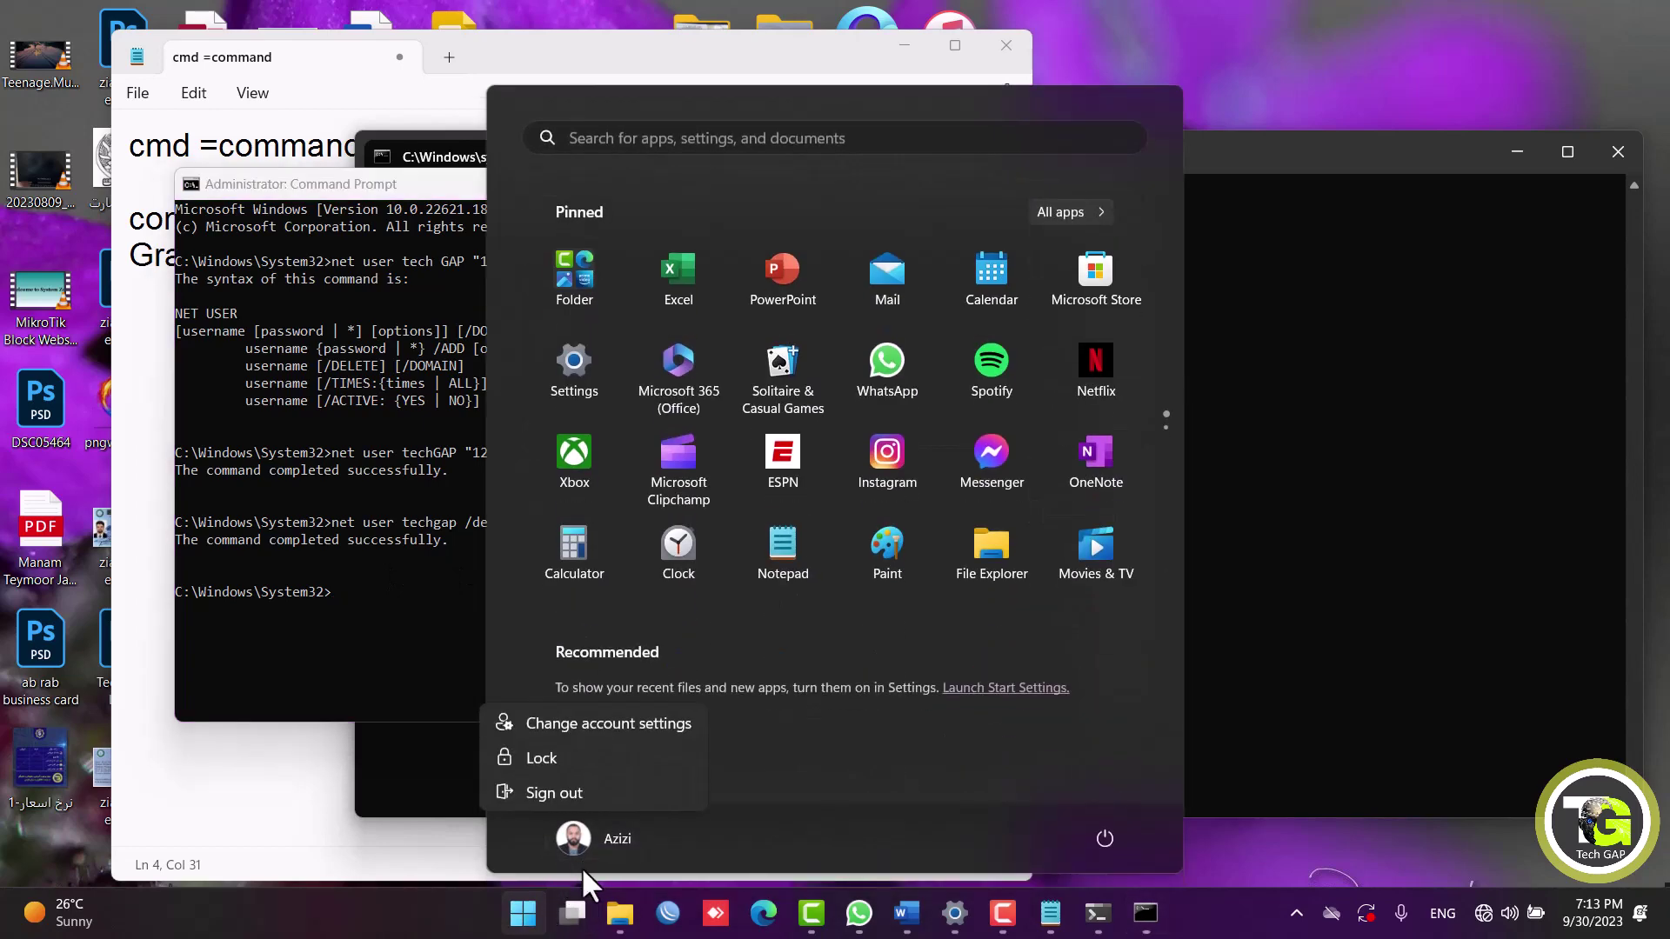
pyautogui.click(304, 520)
pyautogui.click(304, 520)
# Rerun the techGAP /add command and confirm the account is listed in Start again.
pyautogui.press('Up')
pyautogui.press('Up')
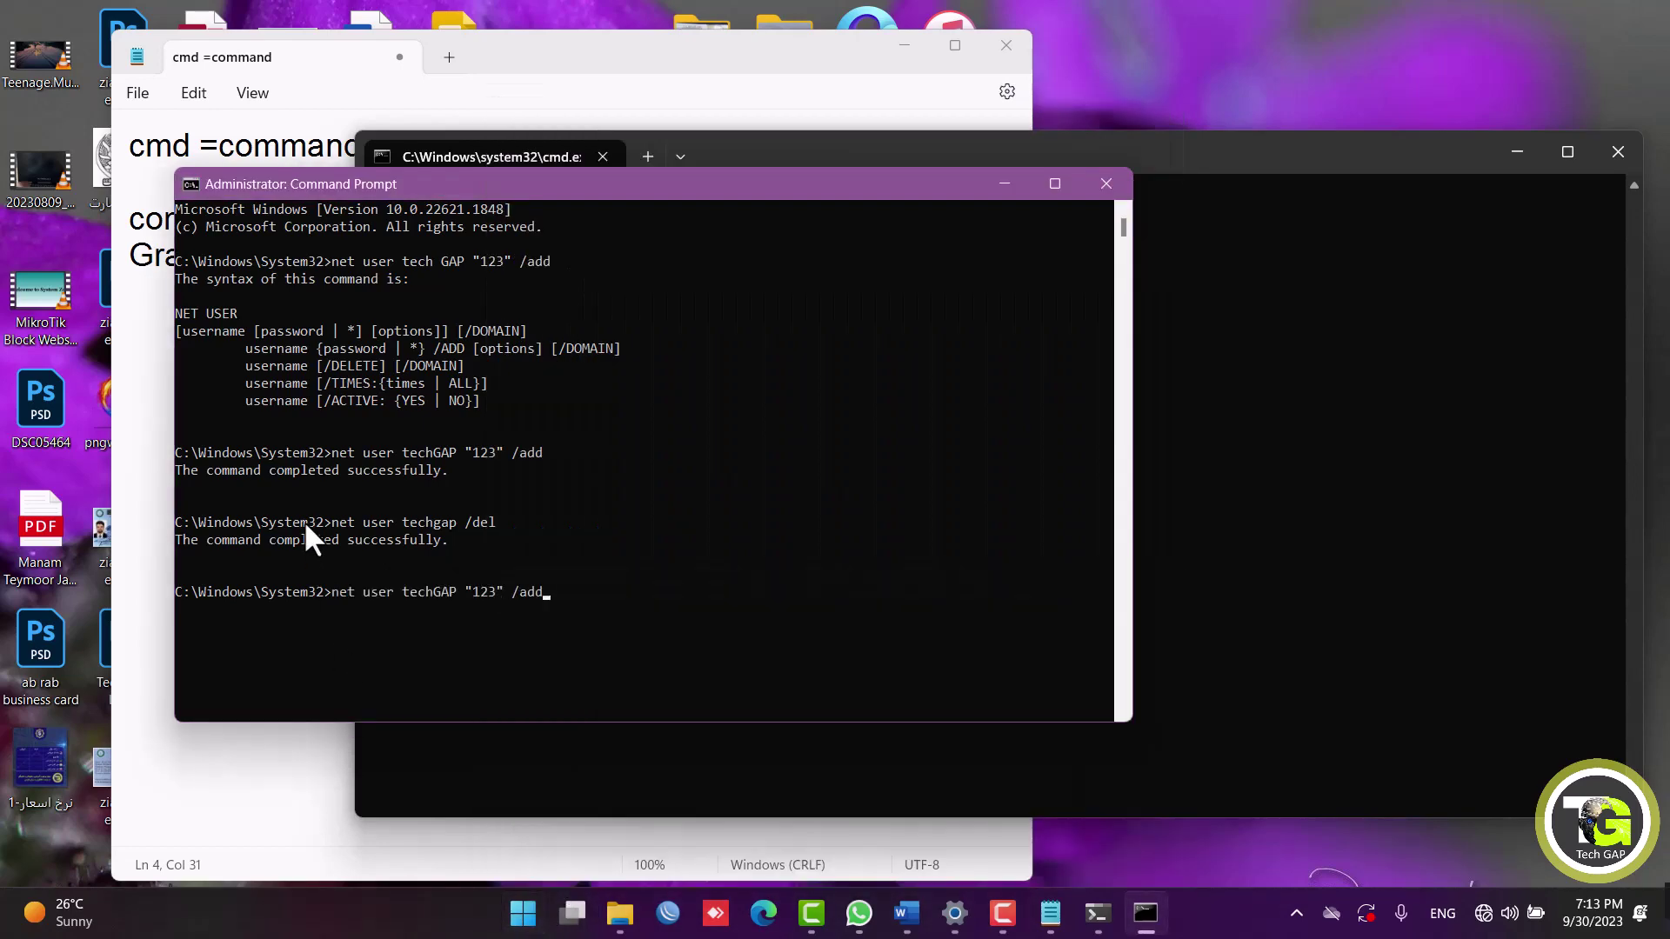
pyautogui.press('Return')
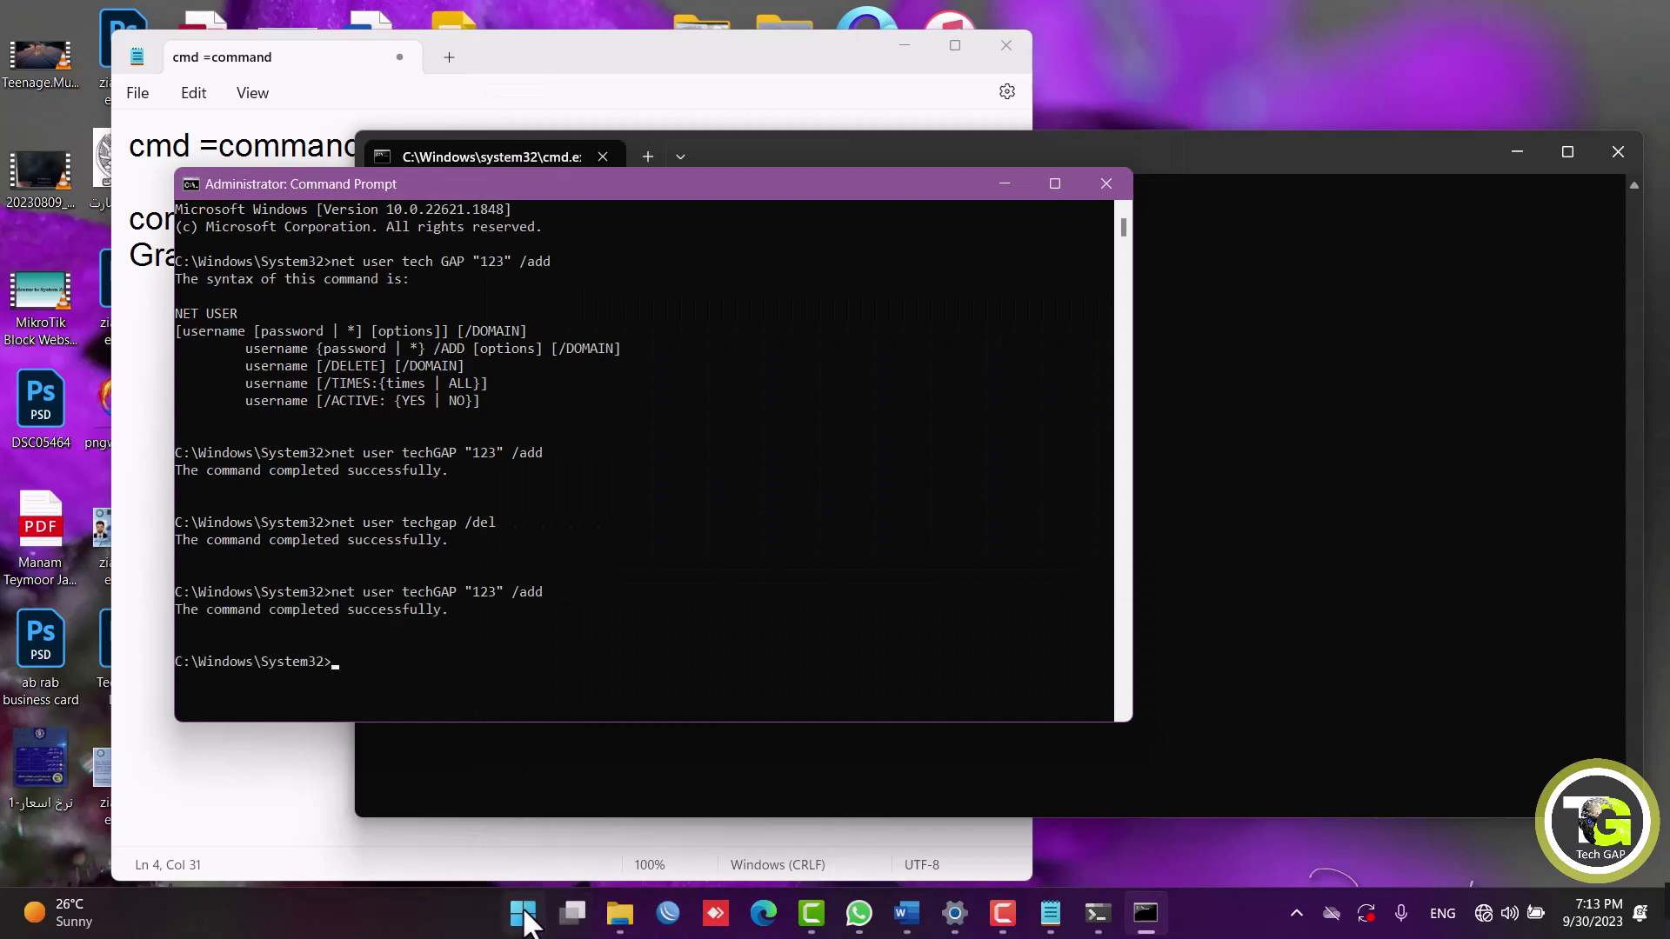
pyautogui.click(523, 913)
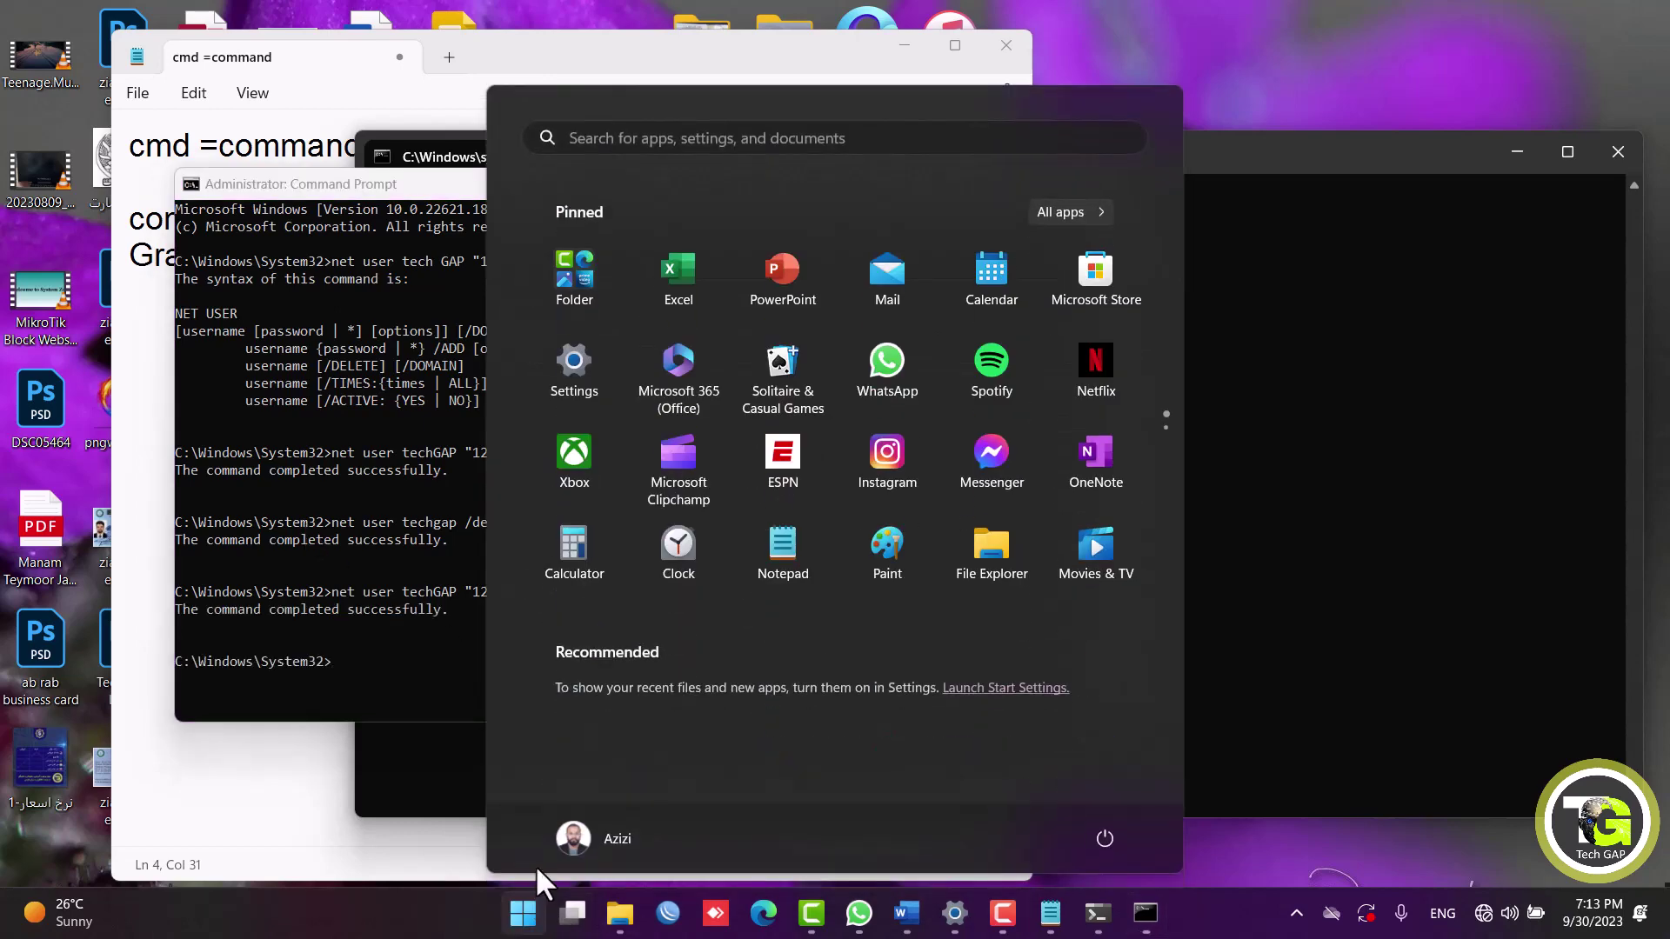
pyautogui.click(578, 832)
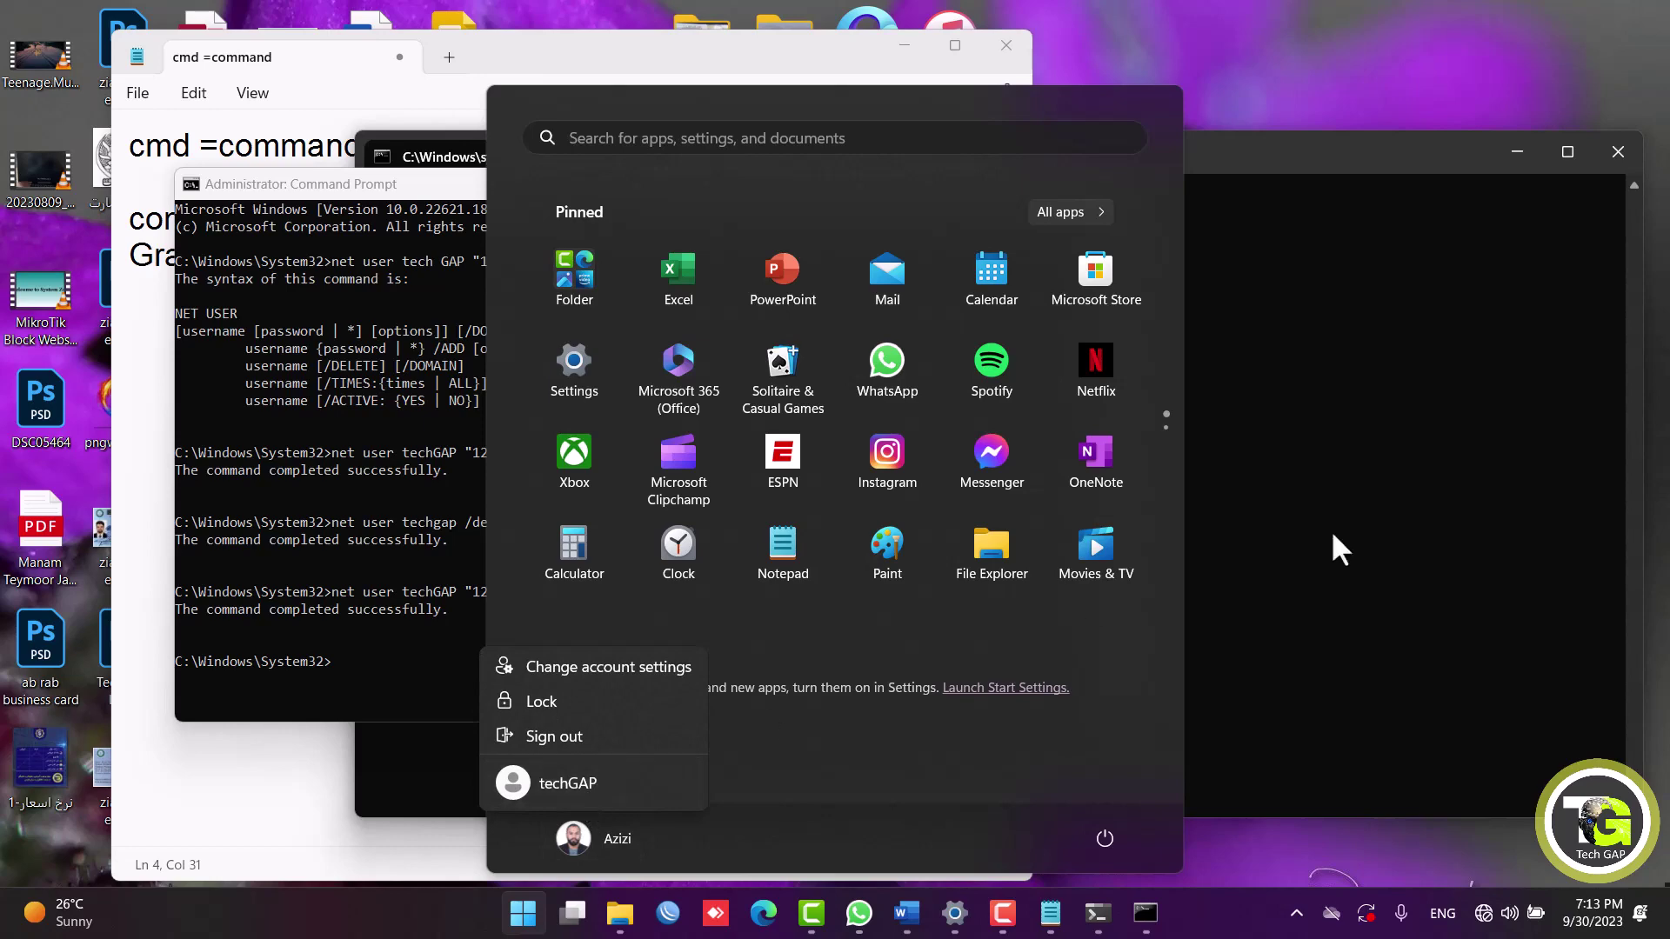
pyautogui.click(1255, 551)
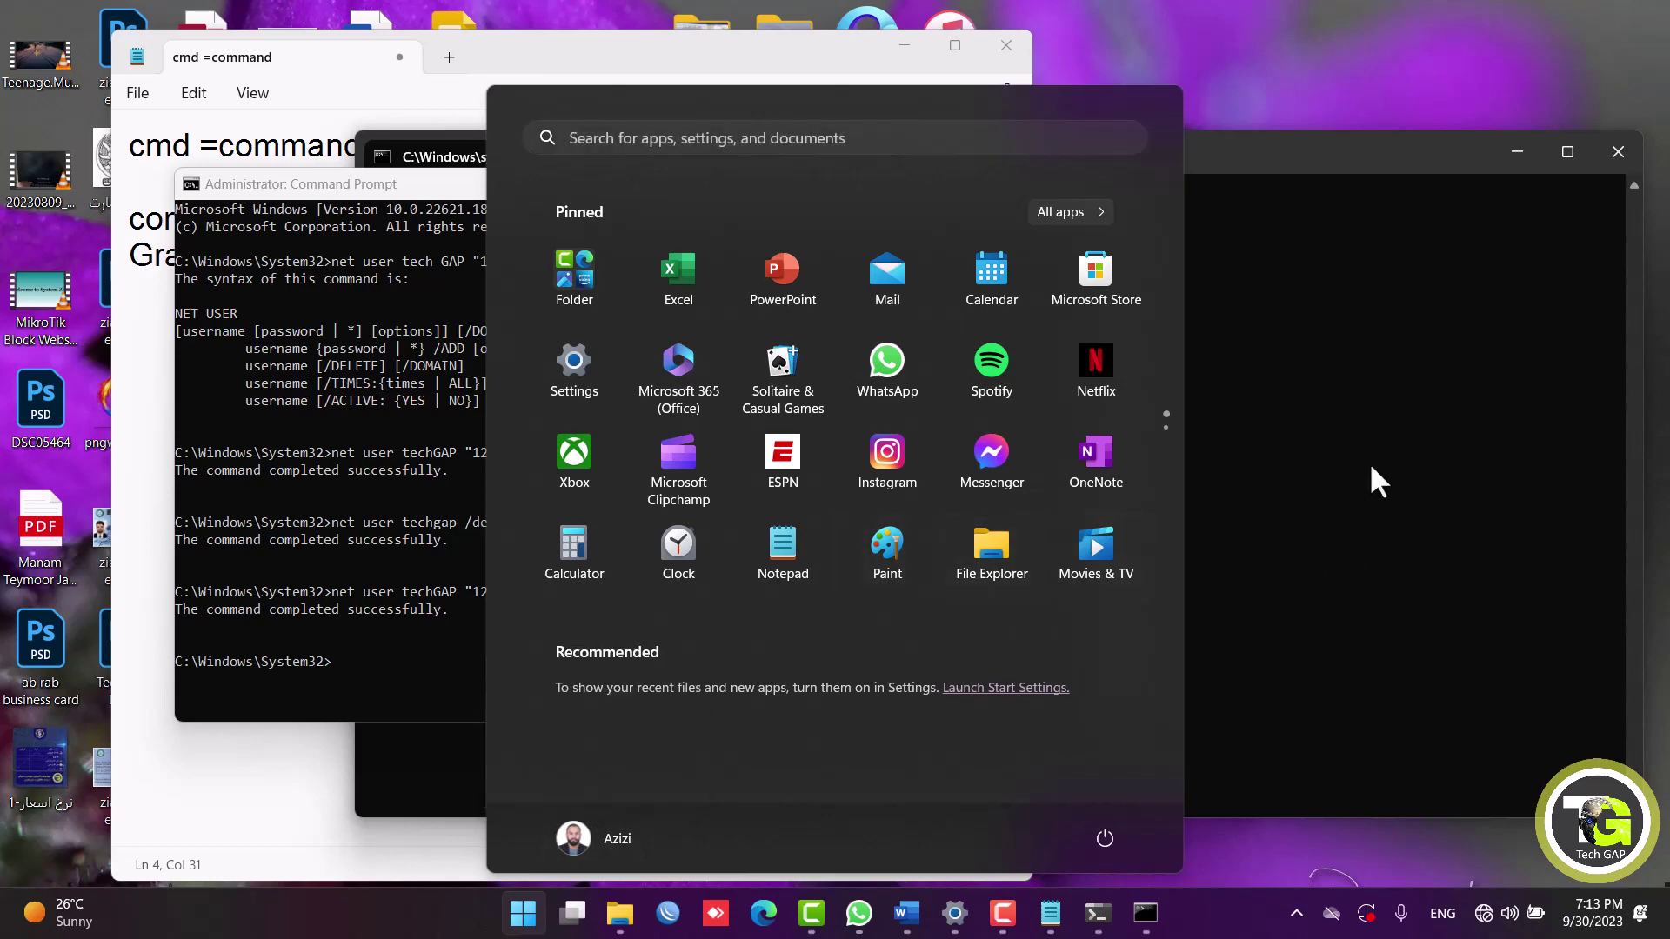
pyautogui.click(1370, 462)
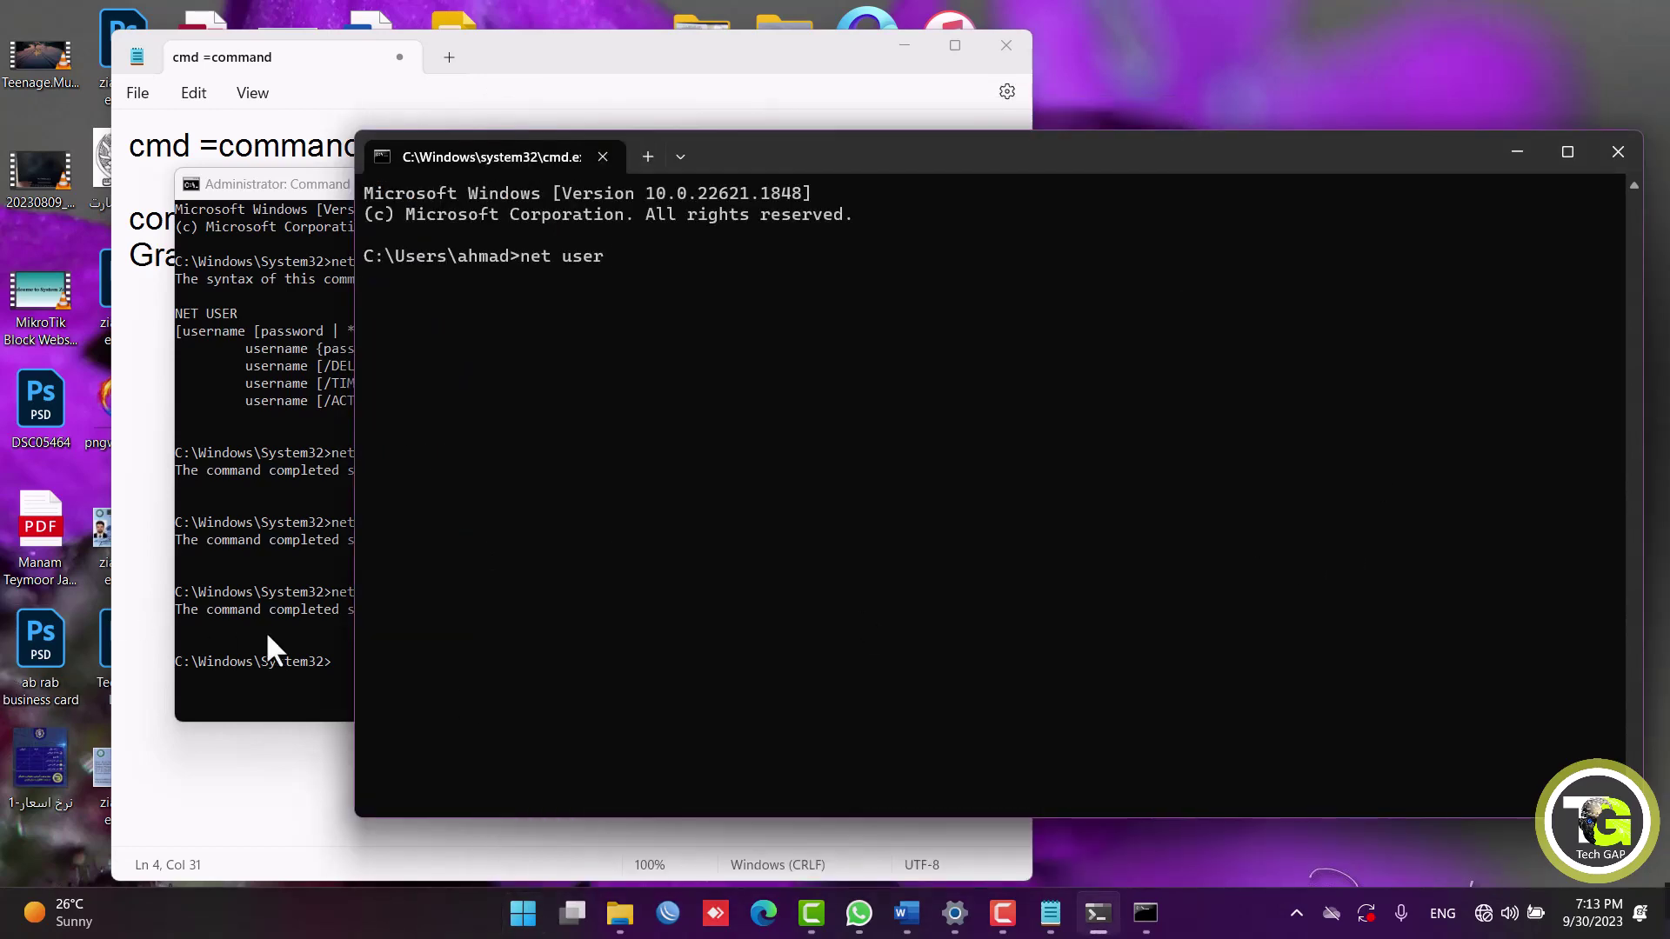
# Run net user techgap /dal, which fails because the /DAL option is unknown.
pyautogui.click(266, 635)
pyautogui.write('net user')
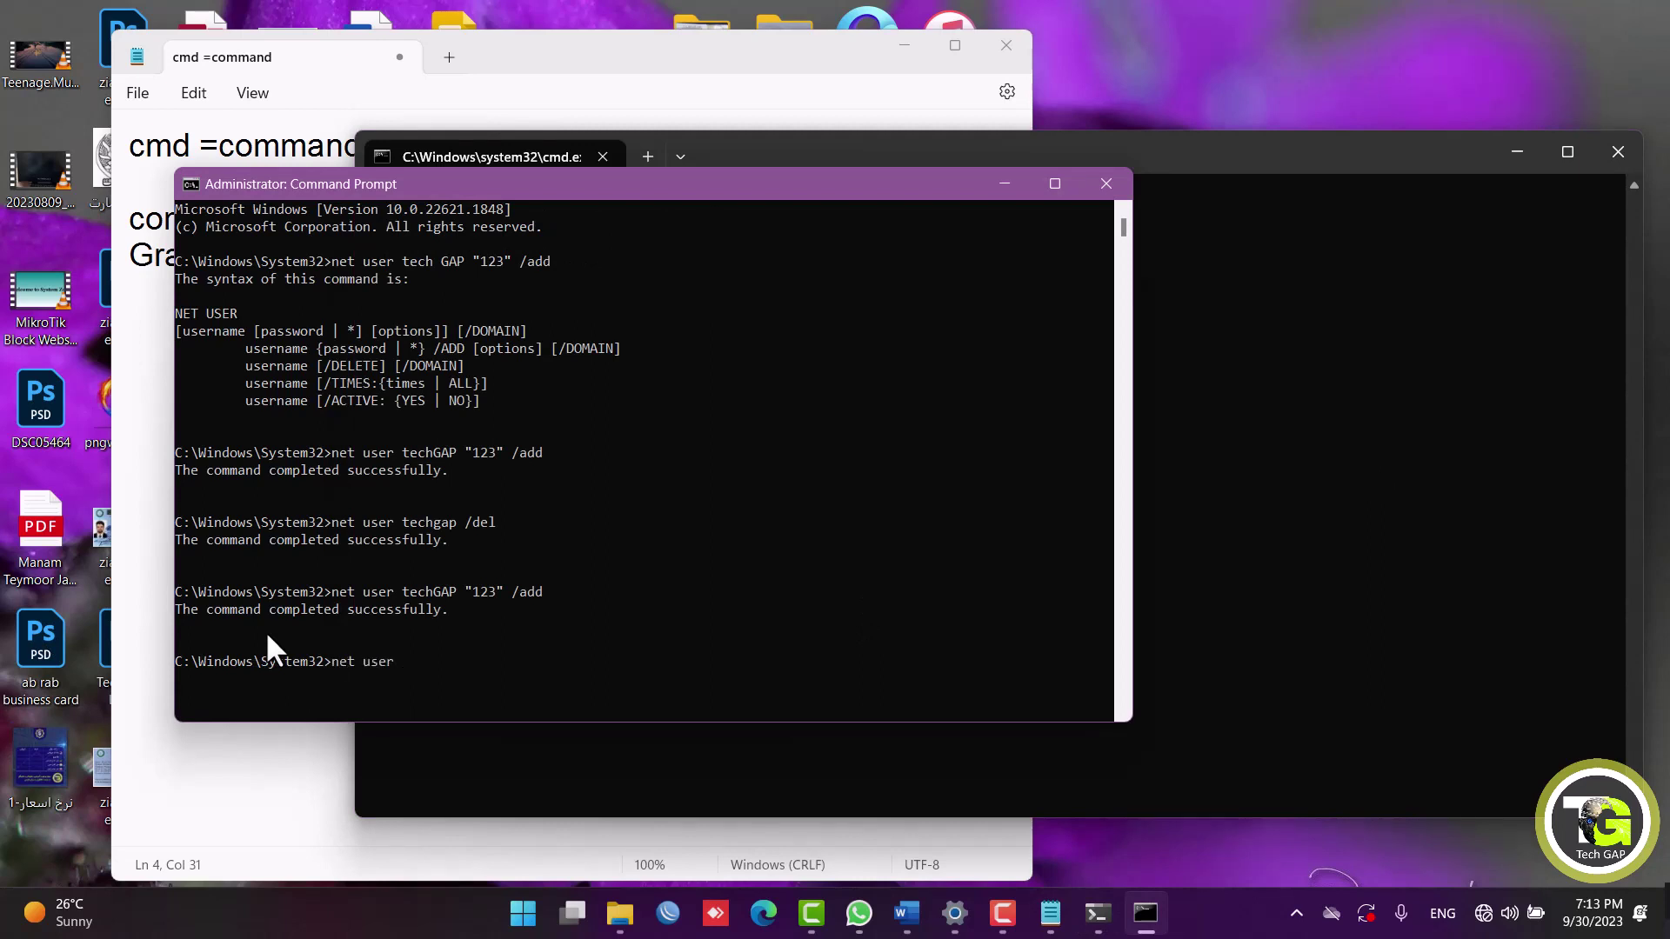
pyautogui.write(' techgap /dal')
pyautogui.press('Return')
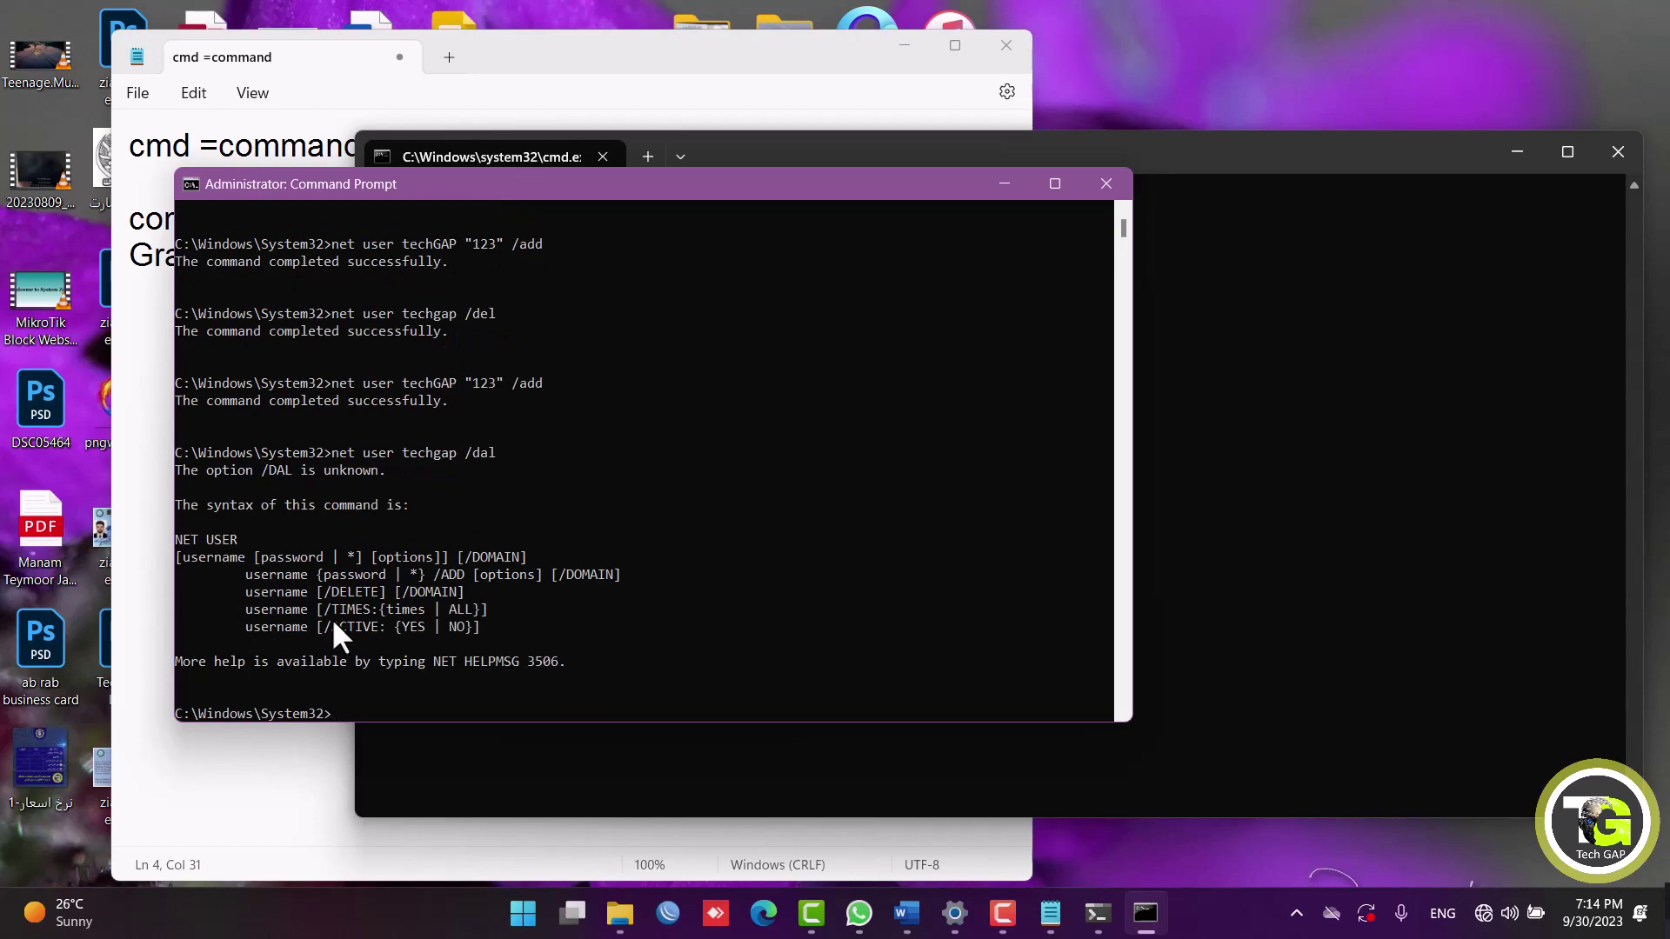
# Open the current account's settings and turn off automatic sign-in to Microsoft apps.
pyautogui.click(529, 911)
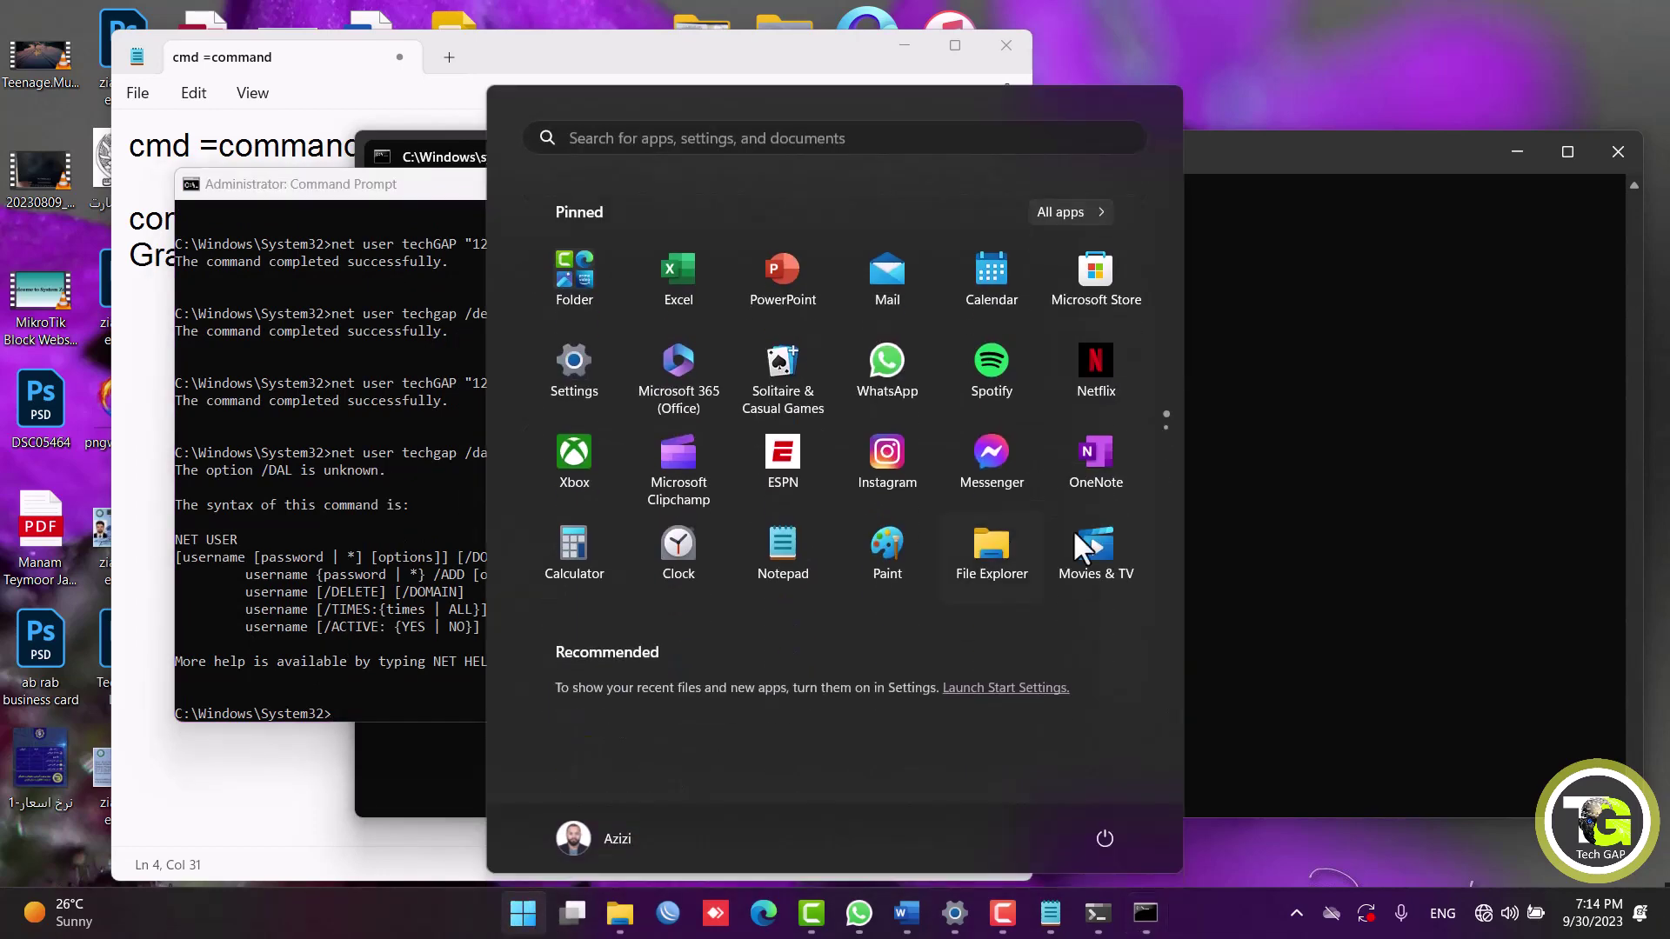
pyautogui.click(586, 838)
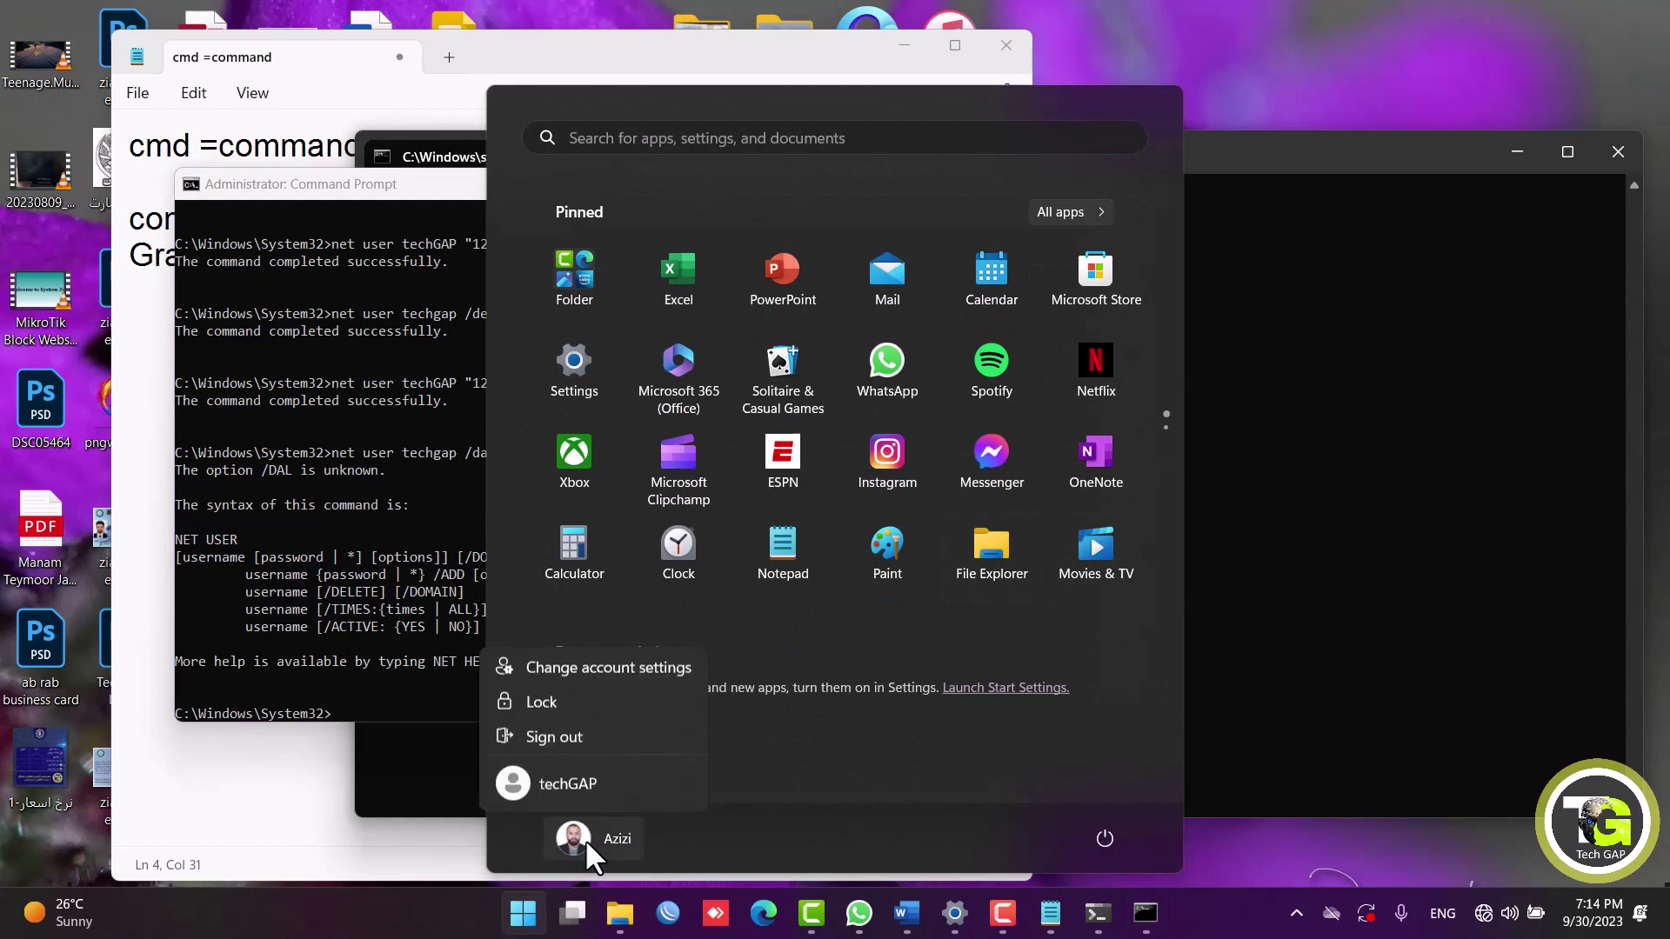
pyautogui.click(640, 666)
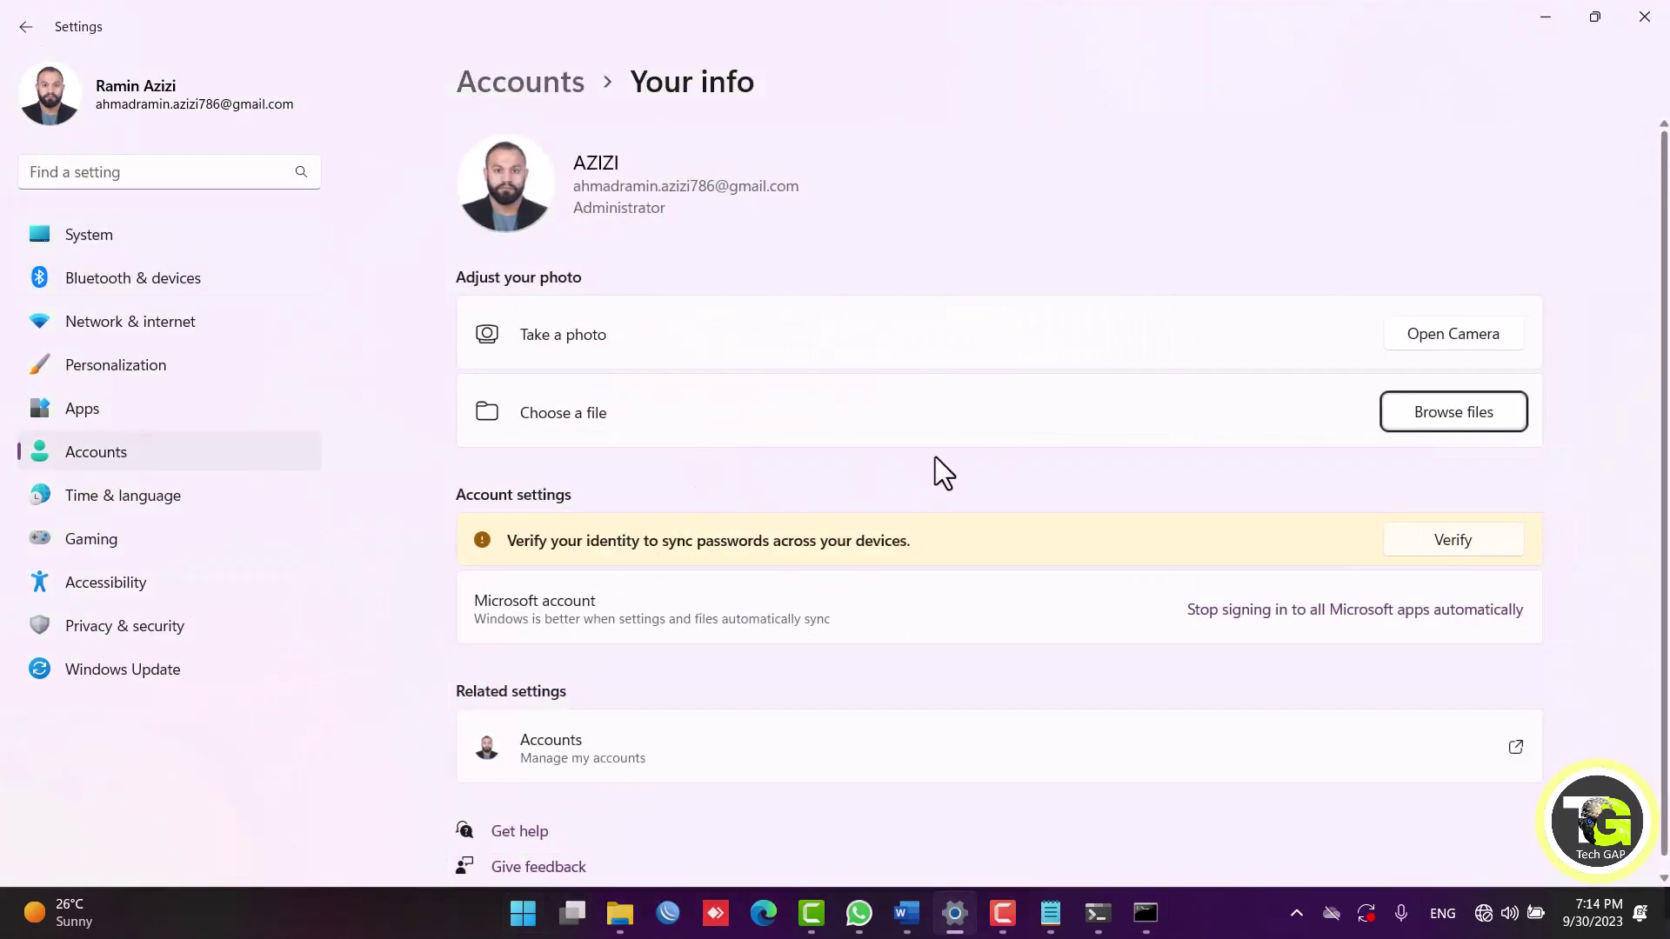
pyautogui.scroll(-1, 935, 457)
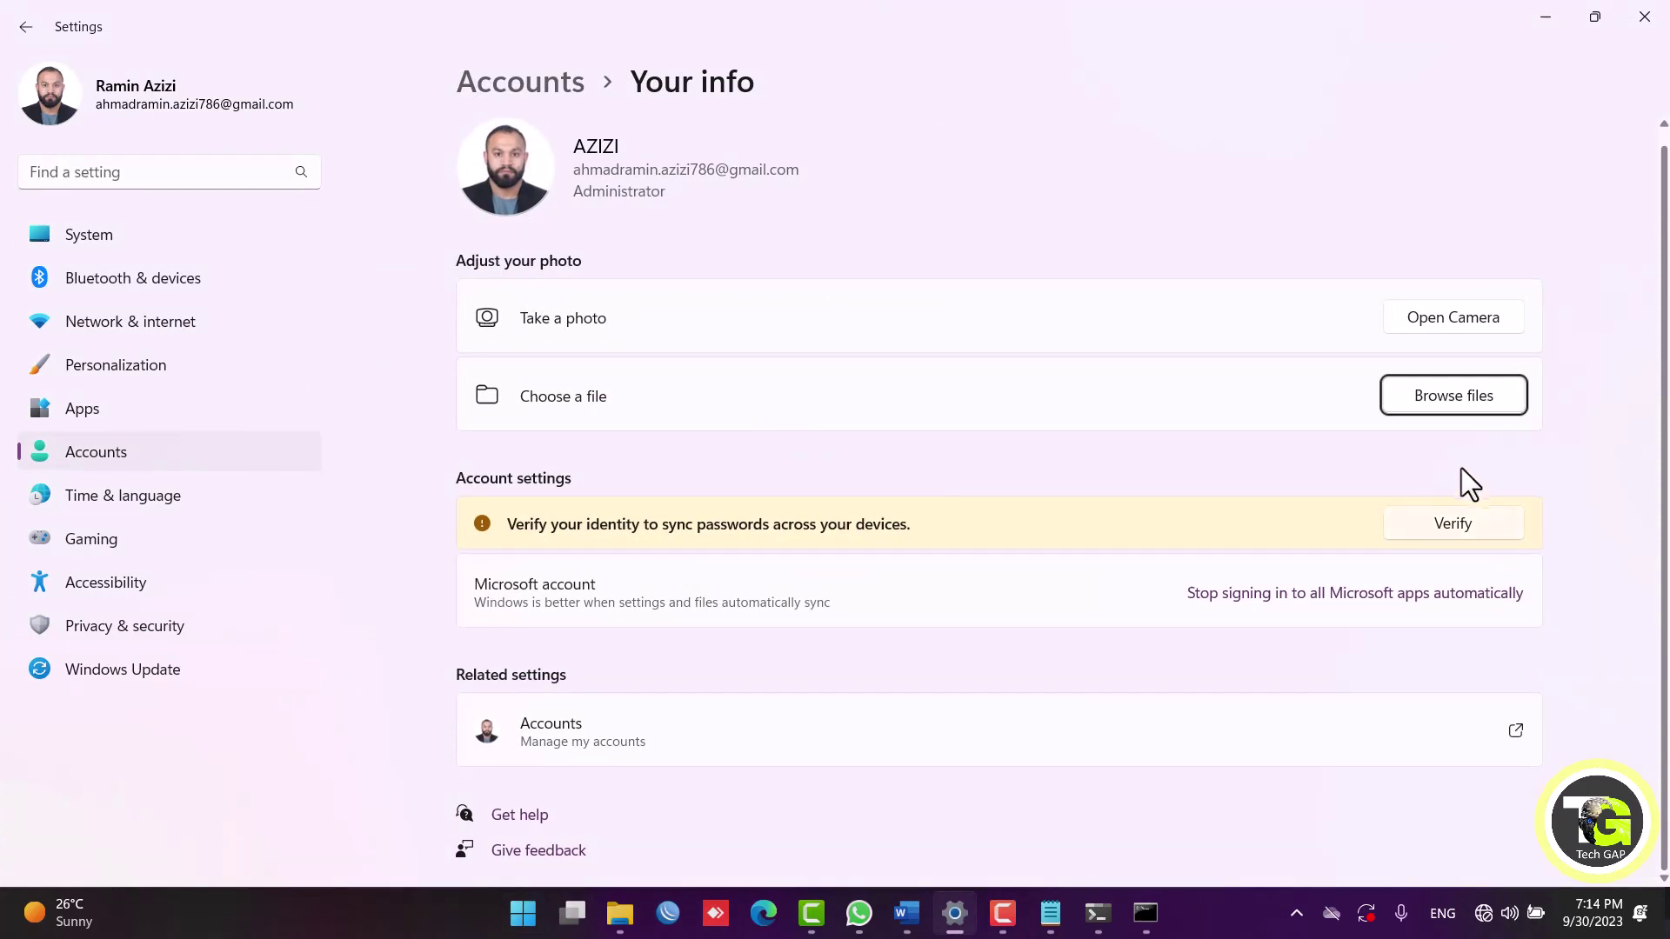
pyautogui.click(1255, 601)
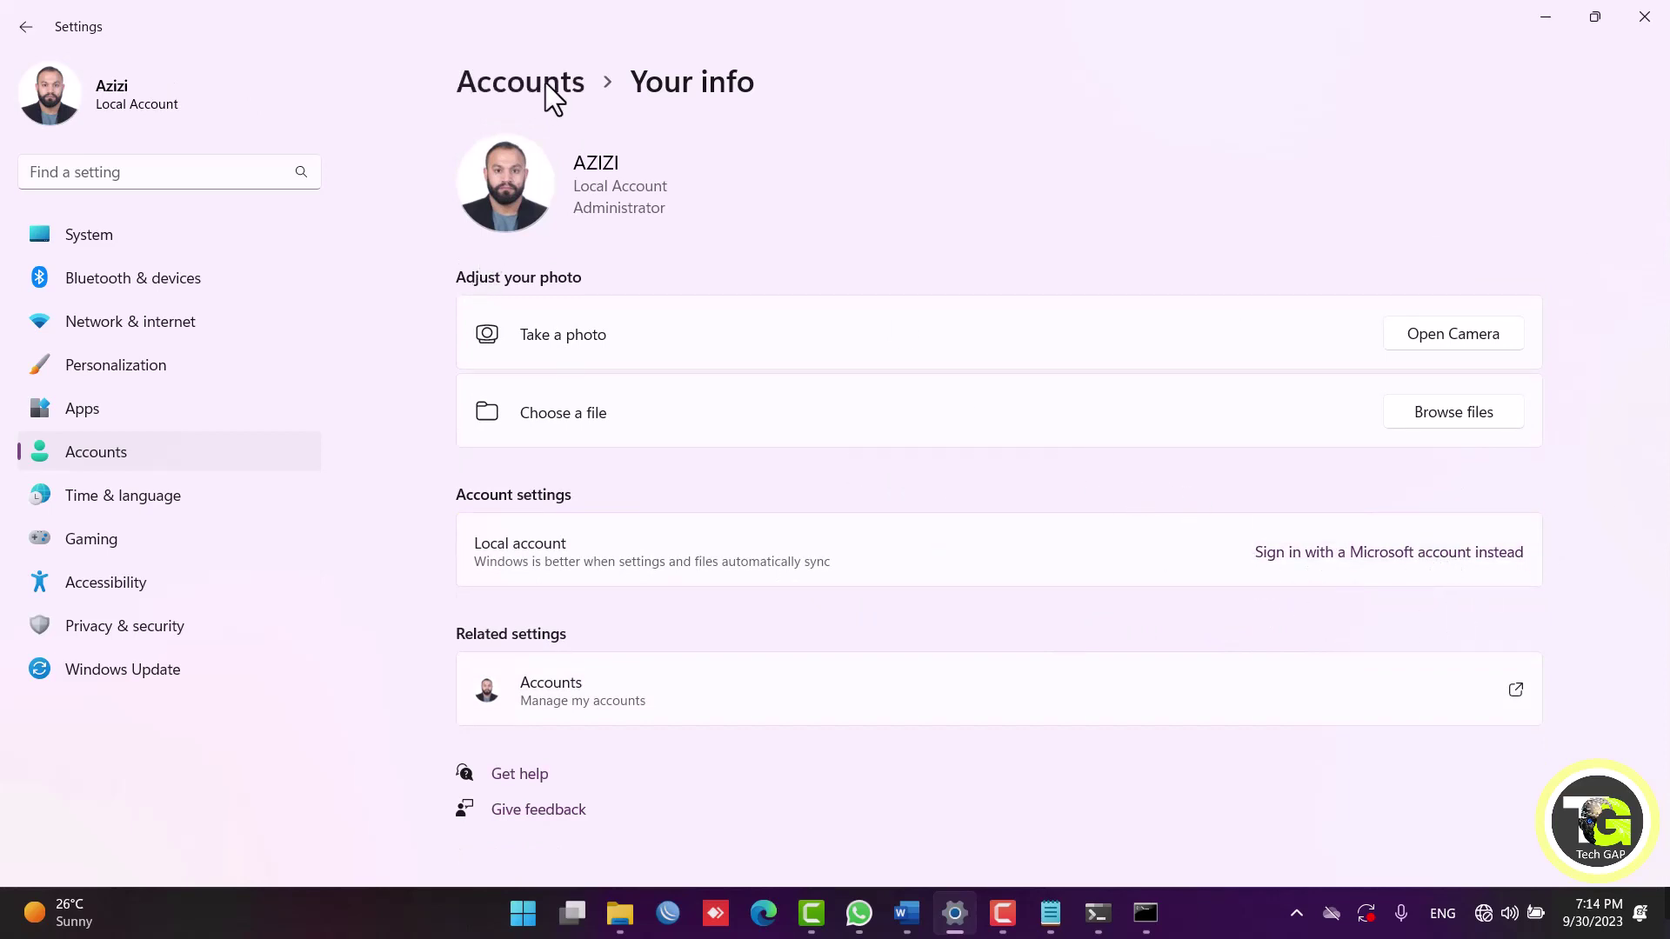
# Go back to the Accounts overview and open the Other users page.
pyautogui.click(522, 82)
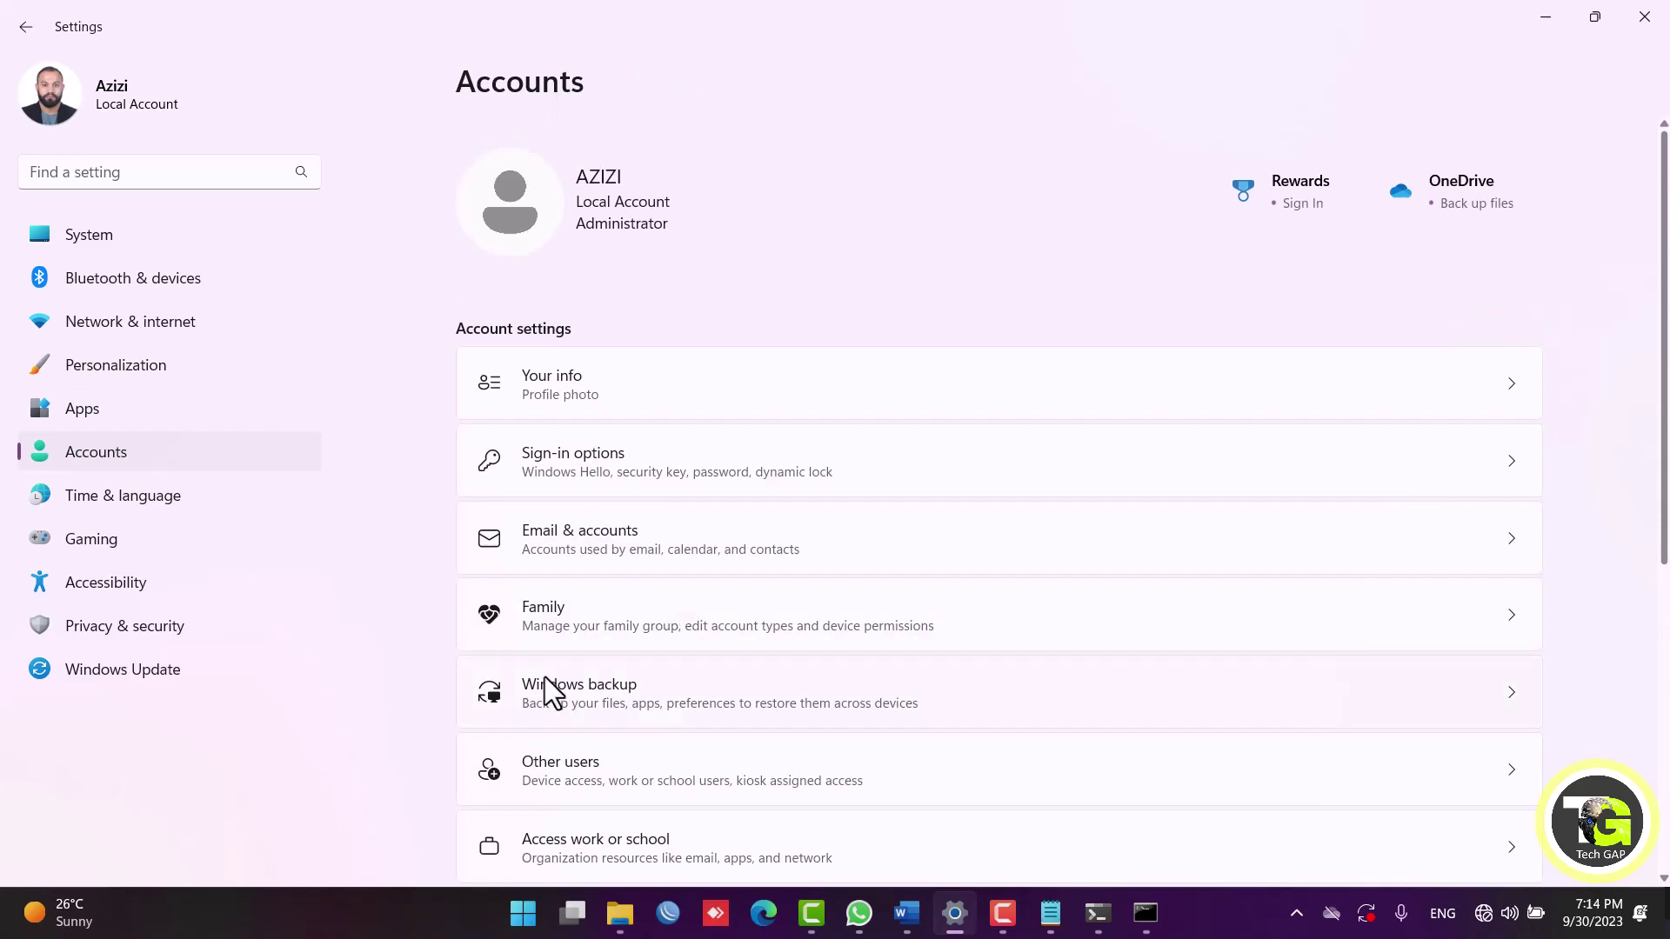
pyautogui.scroll(-6, 717, 590)
pyautogui.scroll(4, 717, 591)
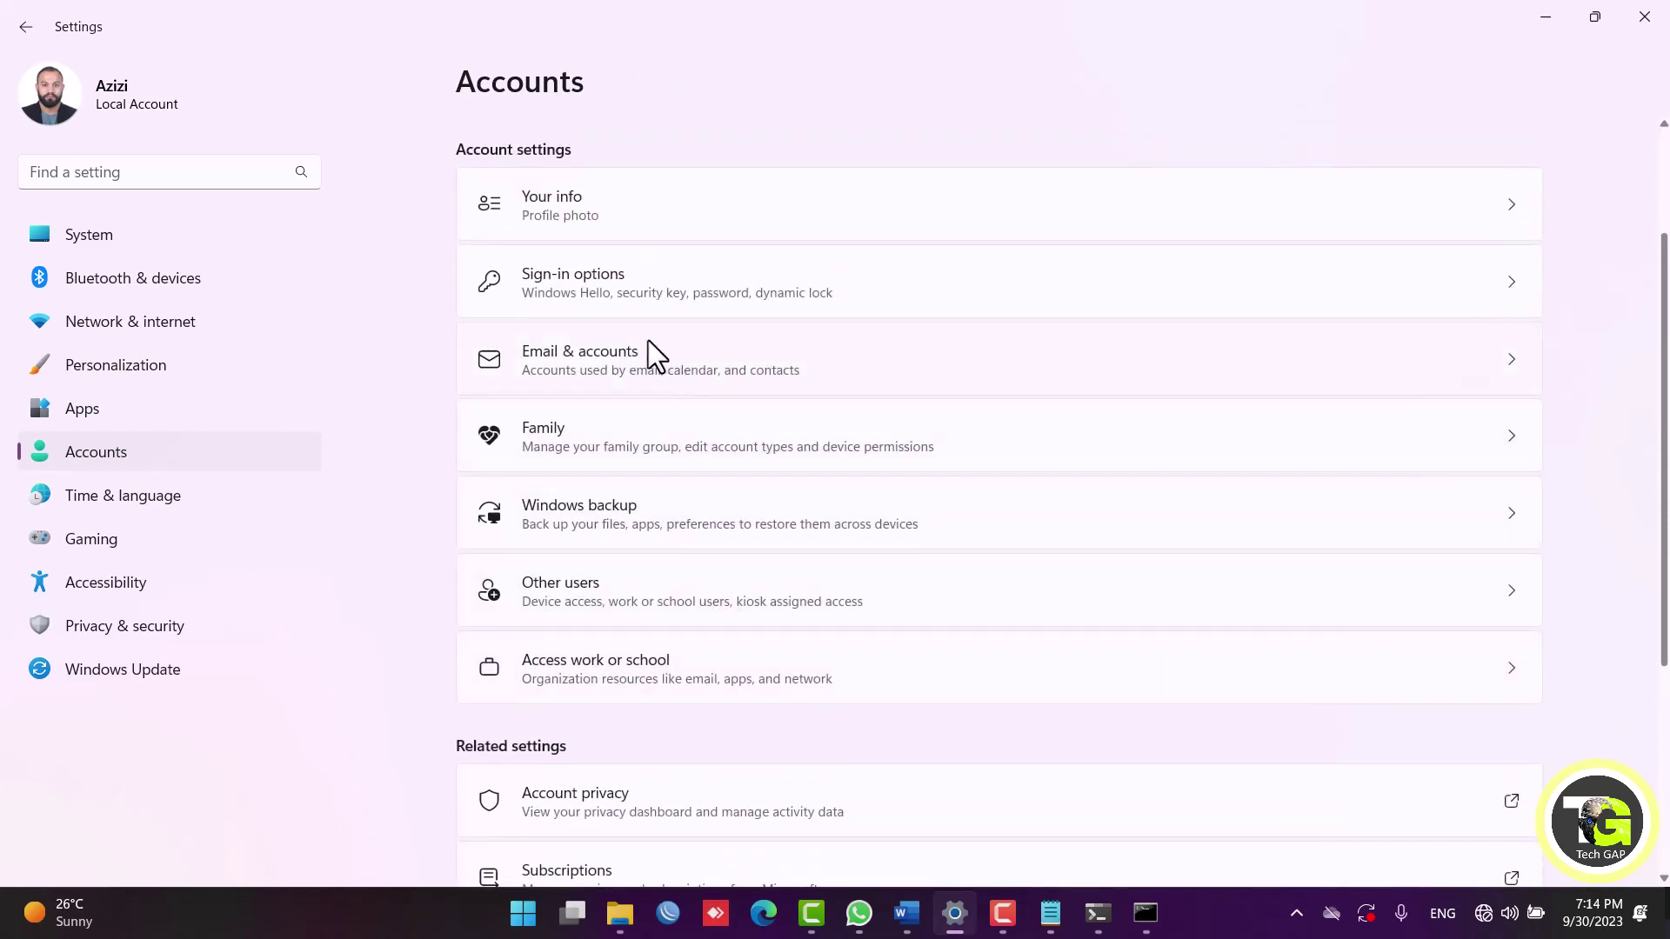
pyautogui.click(635, 601)
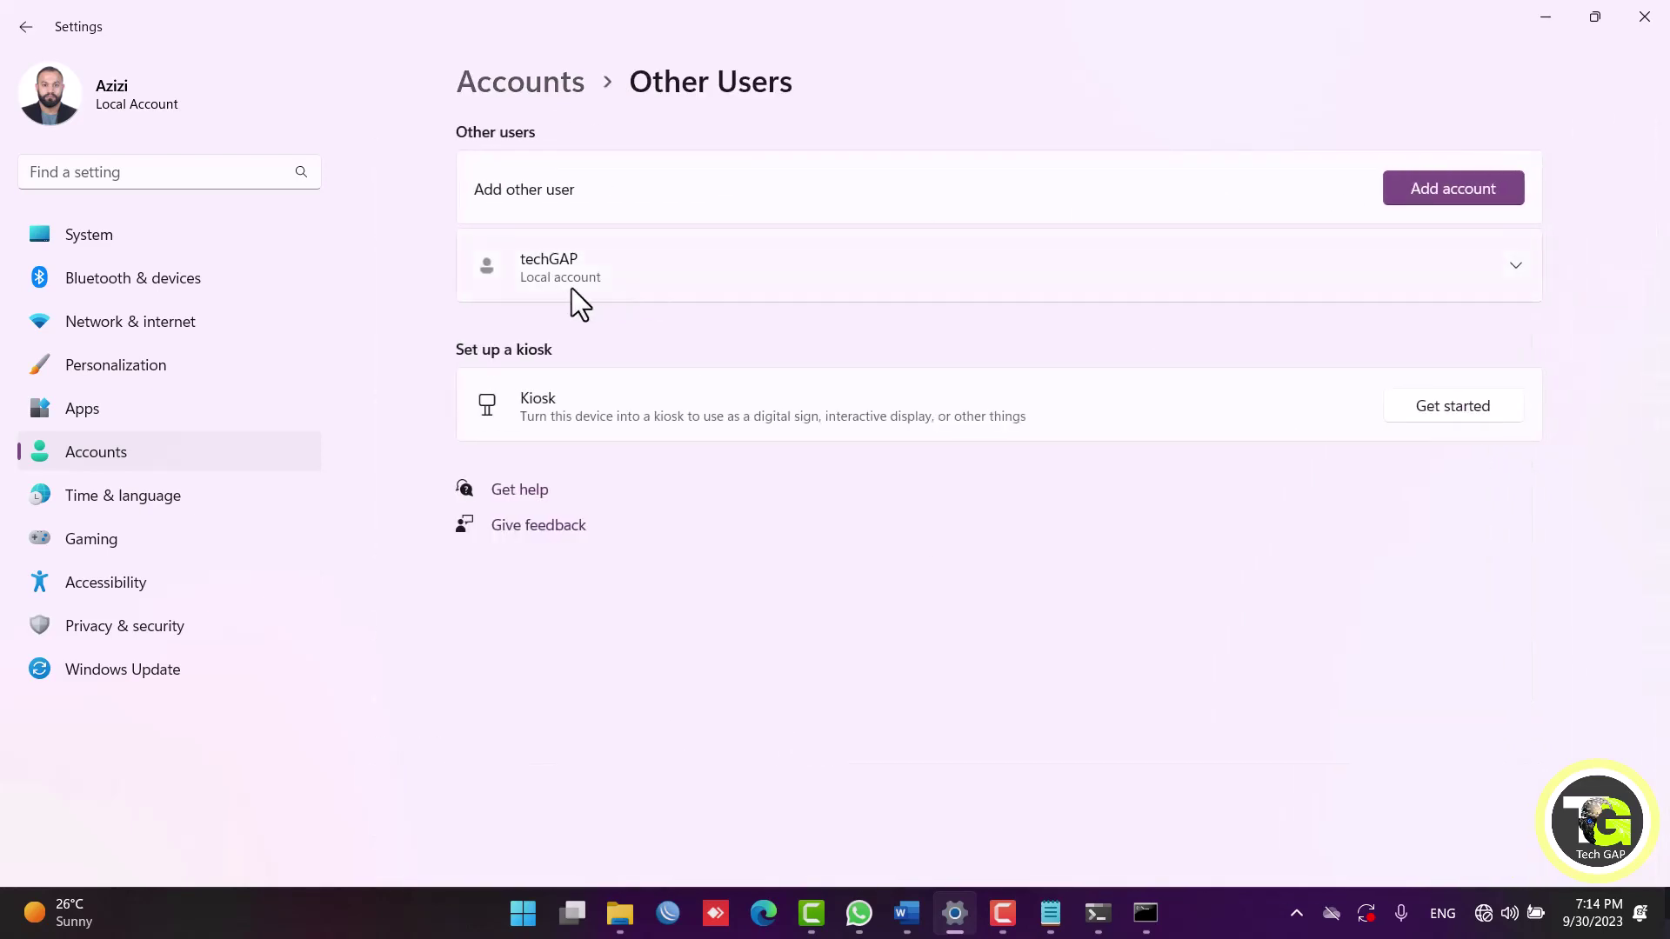
# Start adding an account, recall the earlier add-user command in Command Prompt, then minimize it.
pyautogui.click(1443, 193)
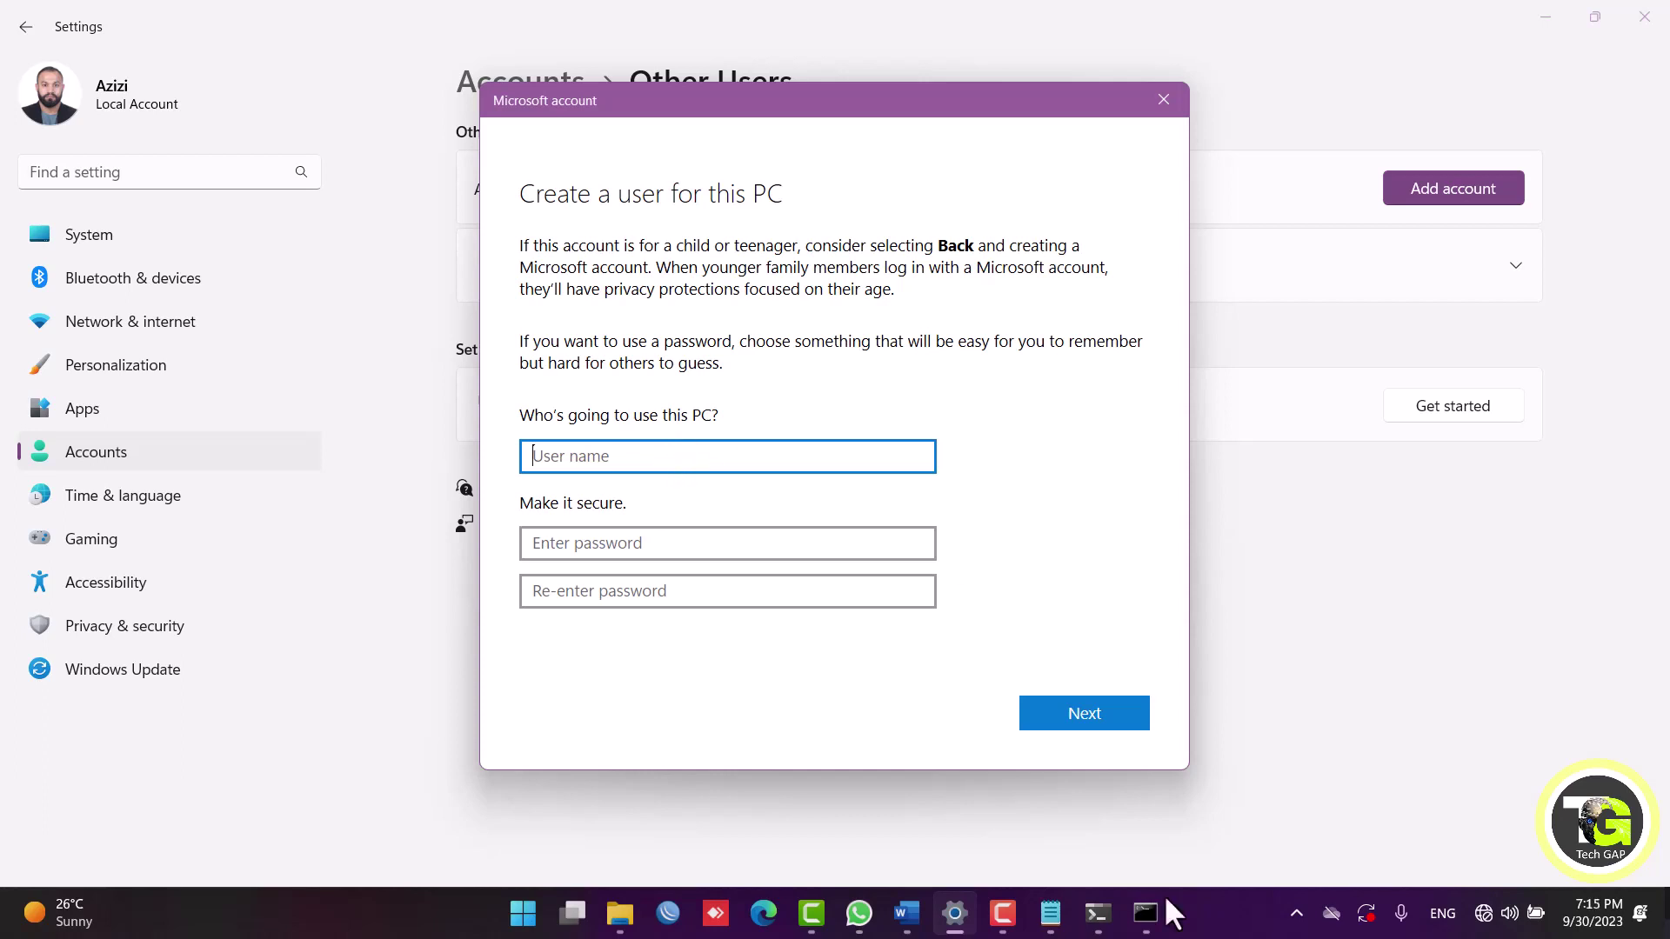
pyautogui.click(1146, 912)
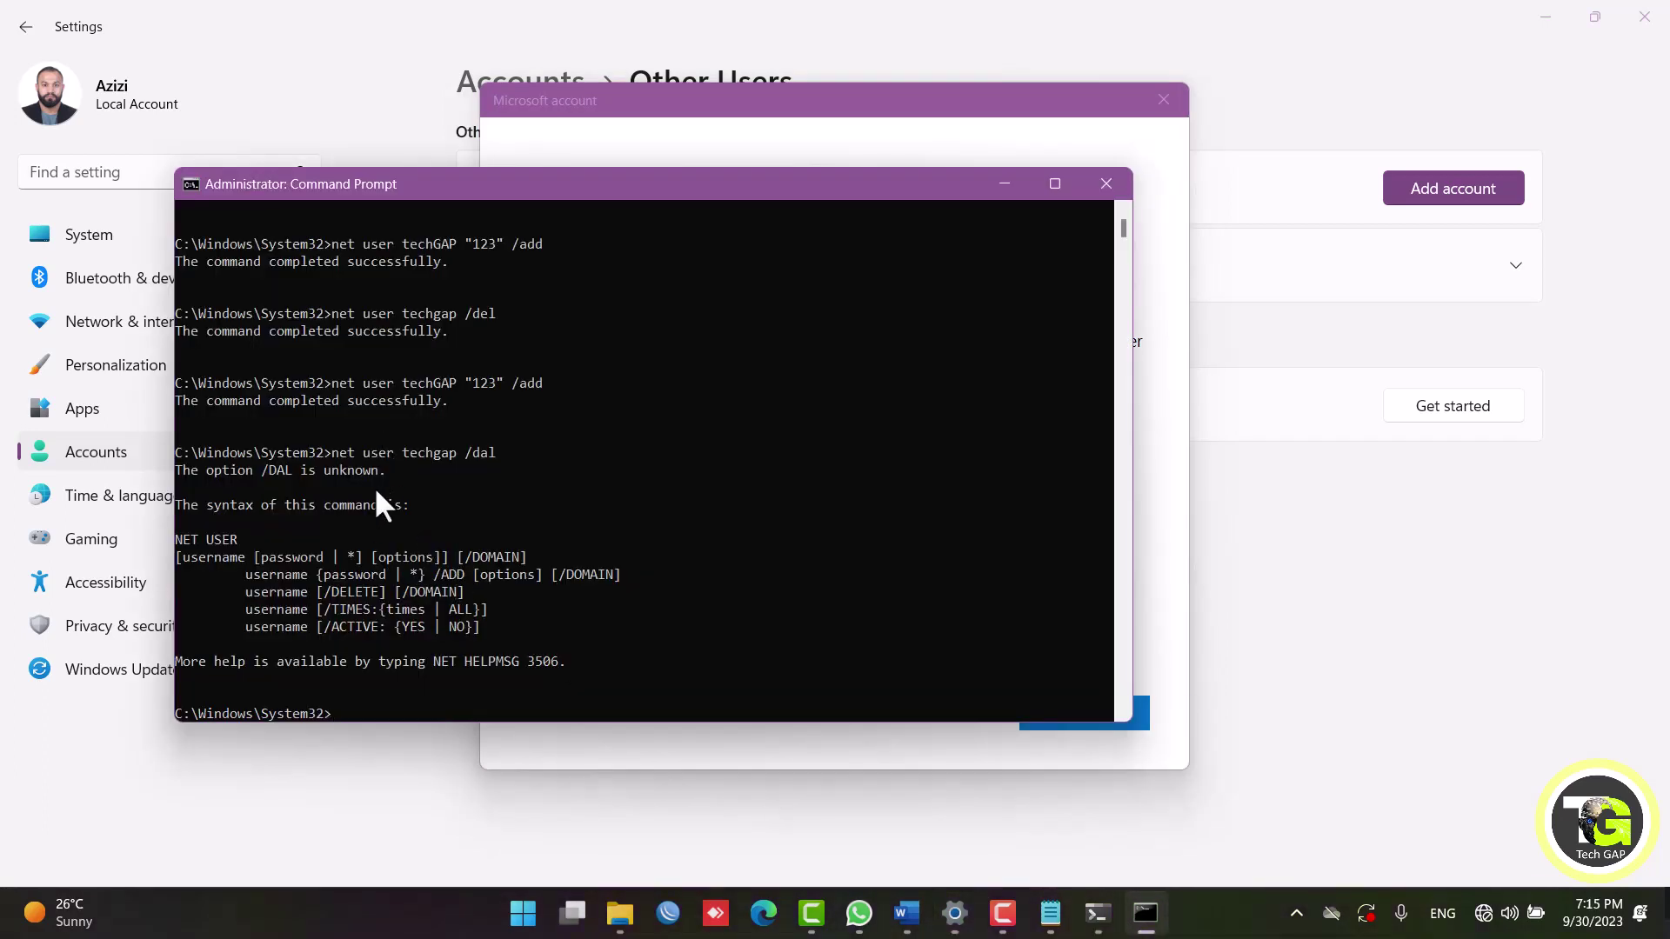
pyautogui.press('Up')
pyautogui.press('Up')
pyautogui.click(1005, 185)
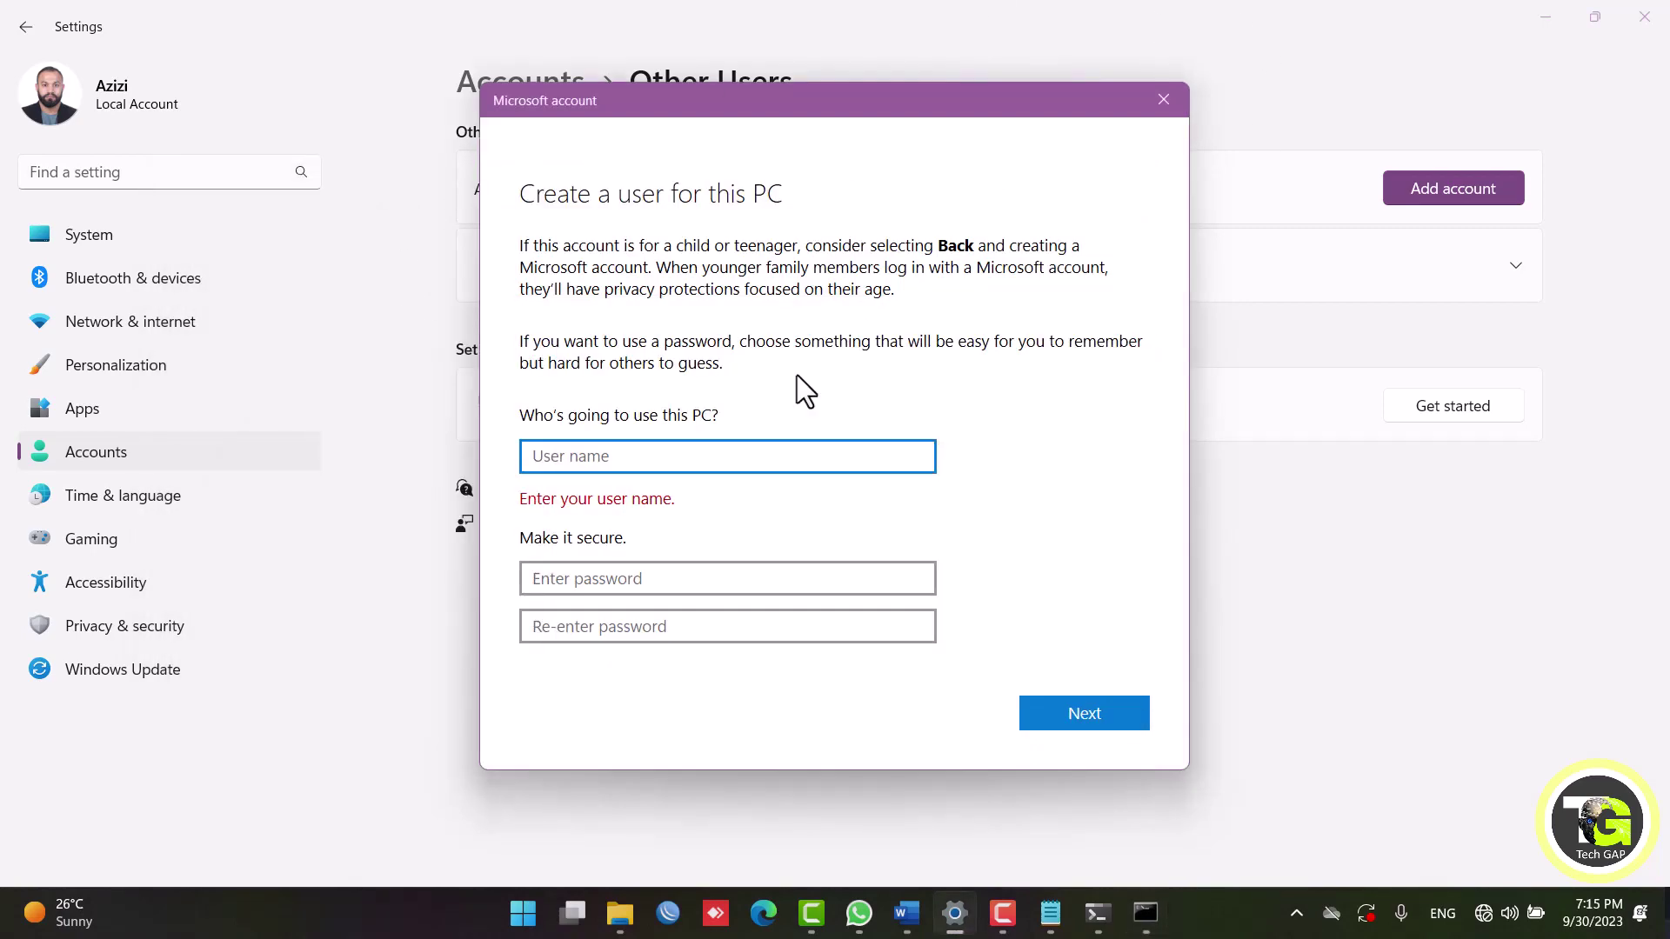